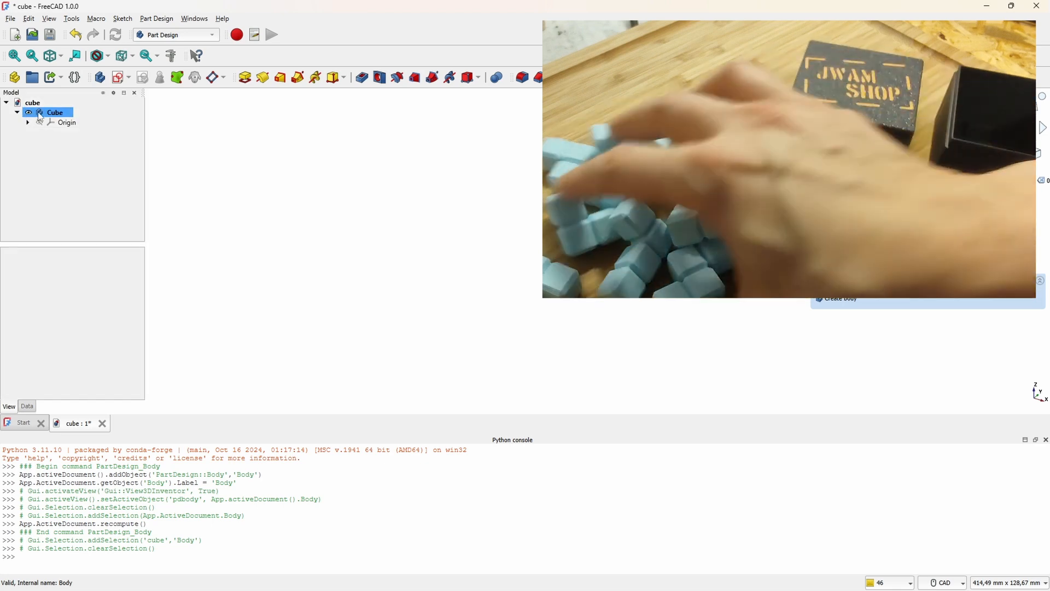
Step: Start a new sketch on the XY plane in the Cube body
left_click(120, 138)
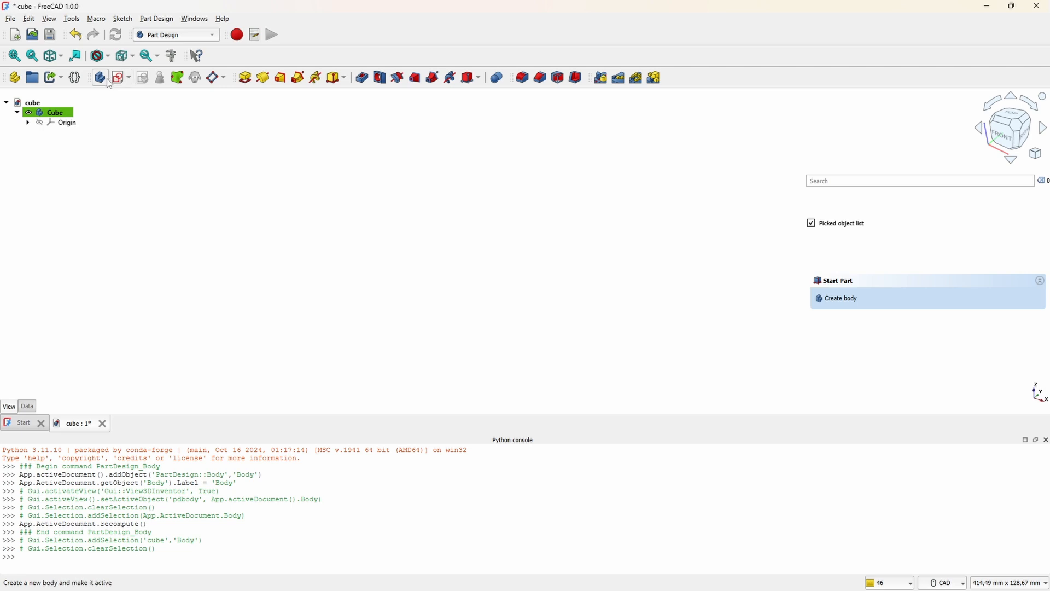
left_click(117, 81)
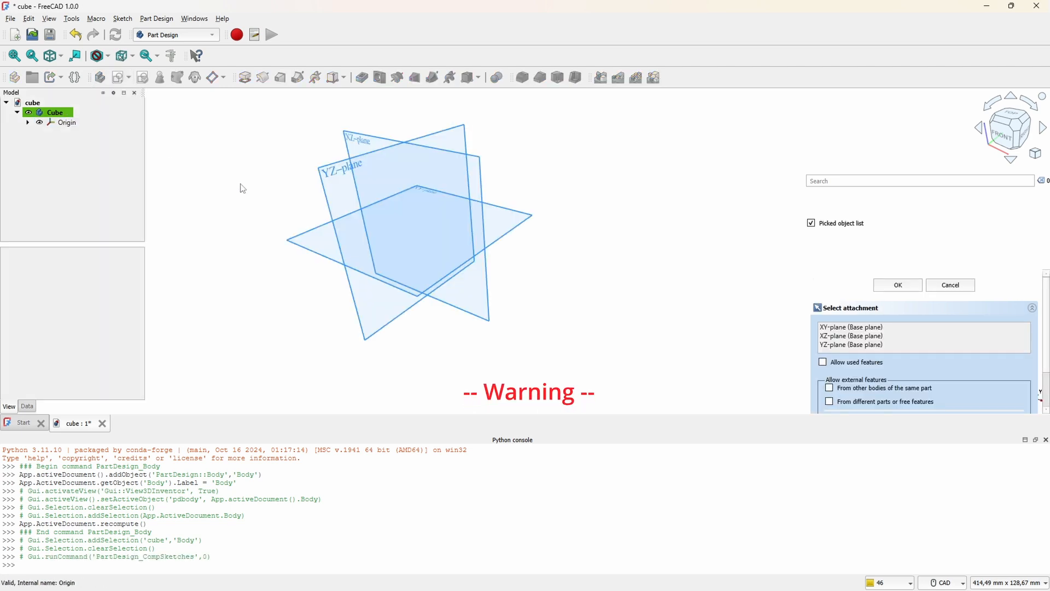
left_click(301, 251)
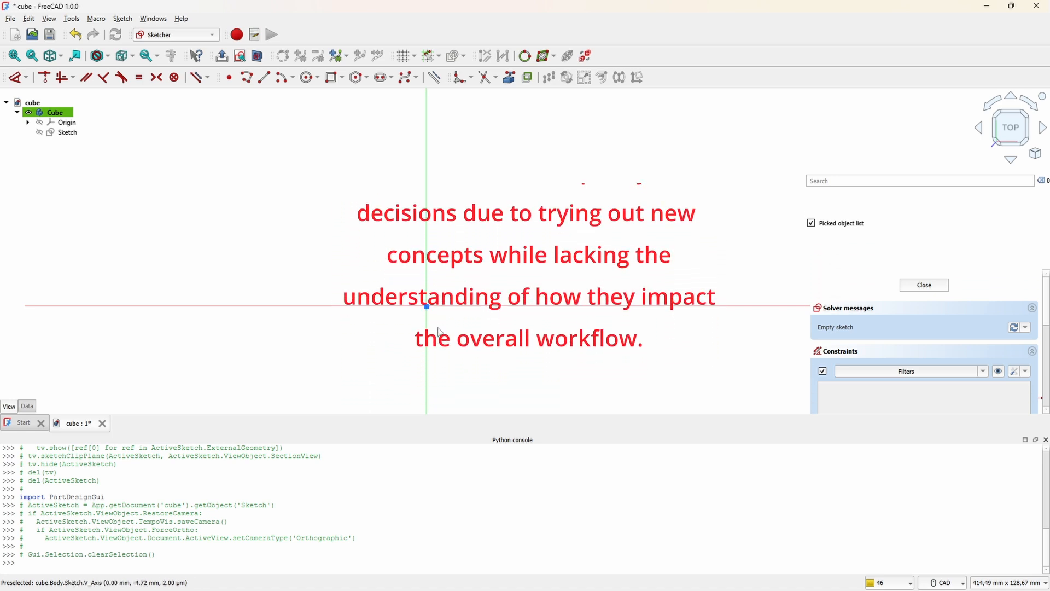
Step: Sketch a rectangle about 24 by 25 mm with one corner on the origin
left_click(332, 78)
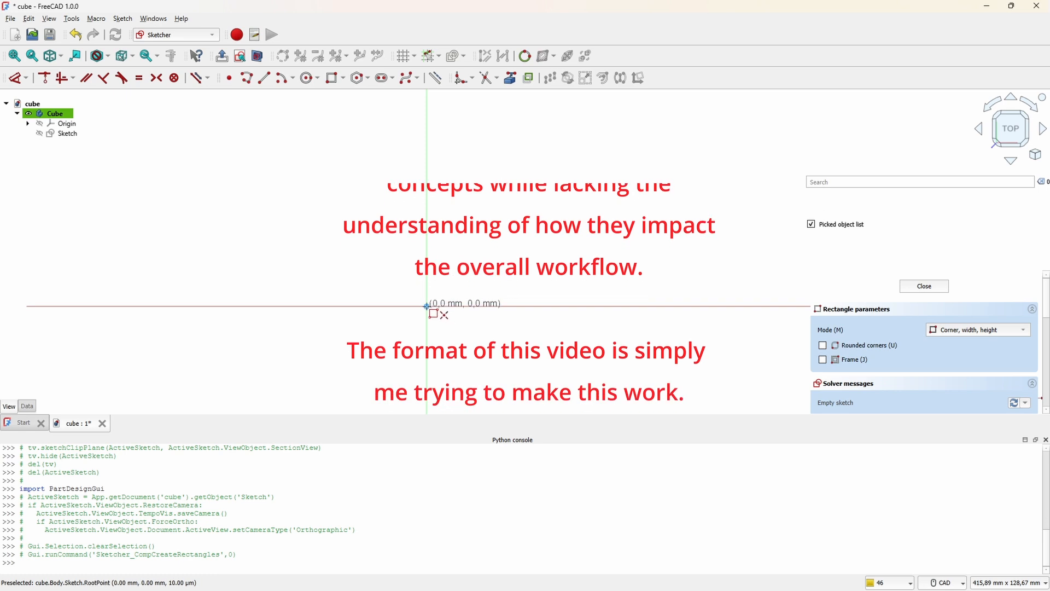
left_click(426, 307)
left_click(491, 374)
left_click(441, 376)
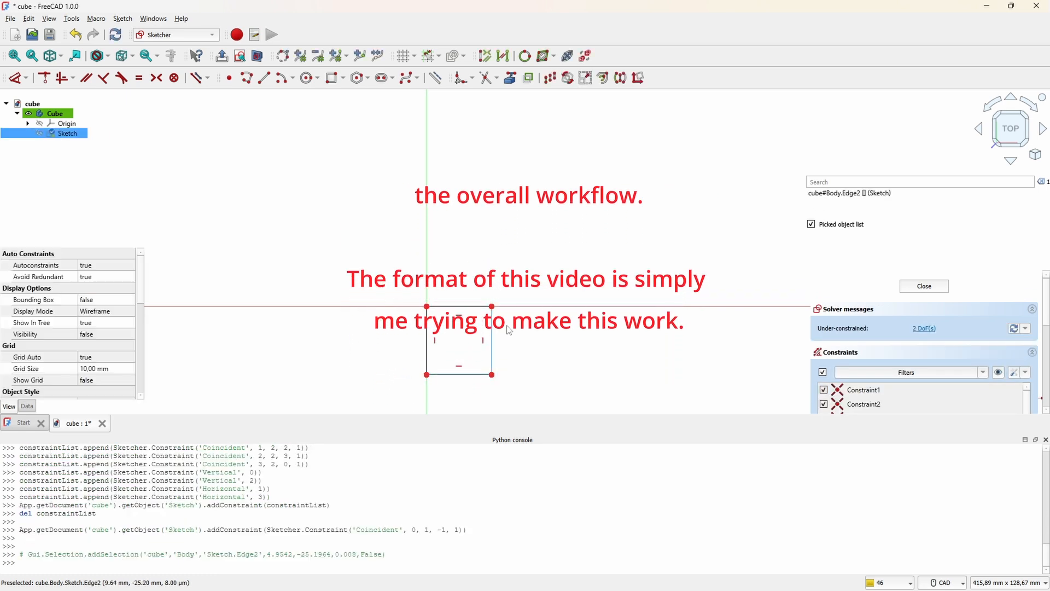
left_click(492, 326)
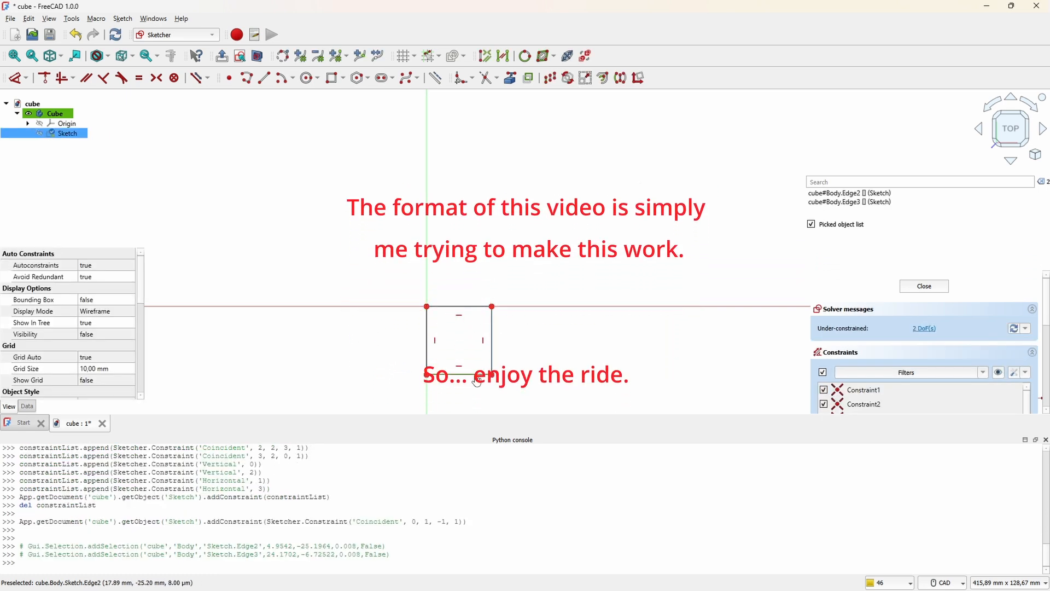
key("Escape")
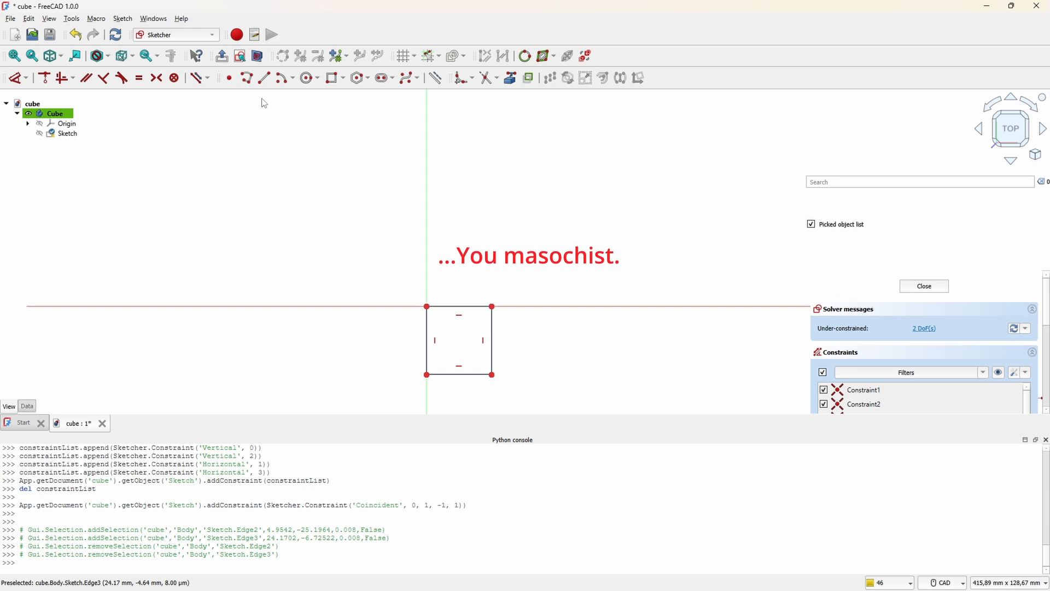
Step: Constrain the rectangle's lower horizontal edge and its vertical edge away from the origin to equal length
left_click(139, 78)
left_click(464, 375)
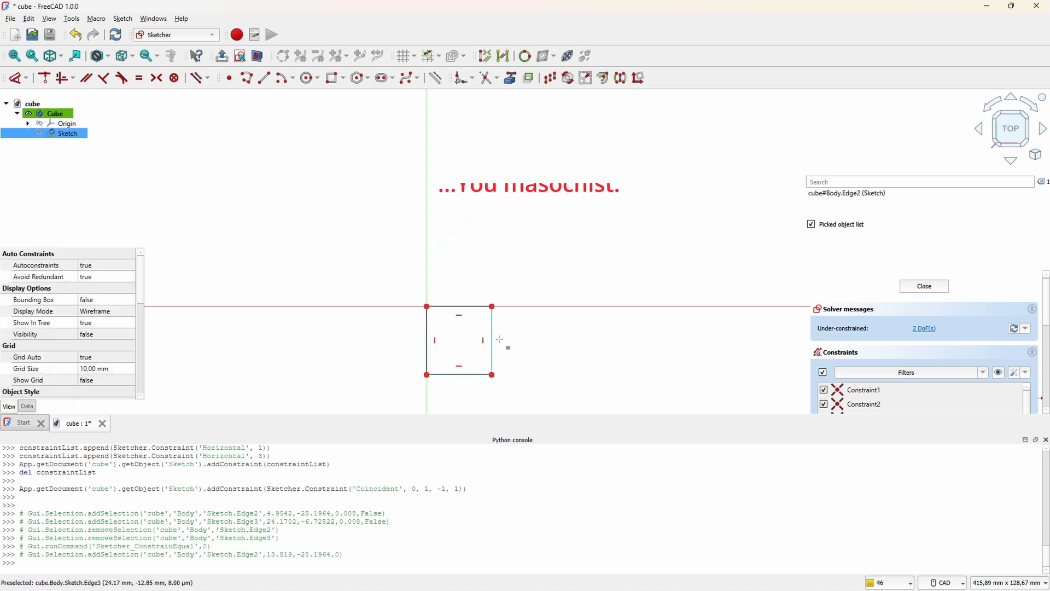
left_click(493, 332)
right_click(401, 251)
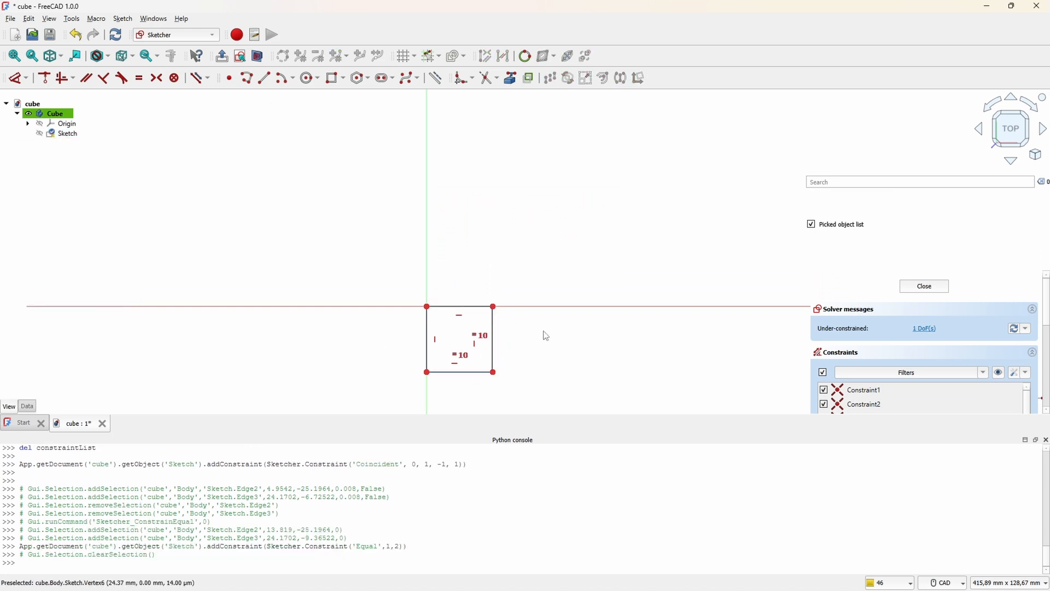
Step: Dimension the square's vertical edge to 15 mm and finish the sketch
left_click(493, 335)
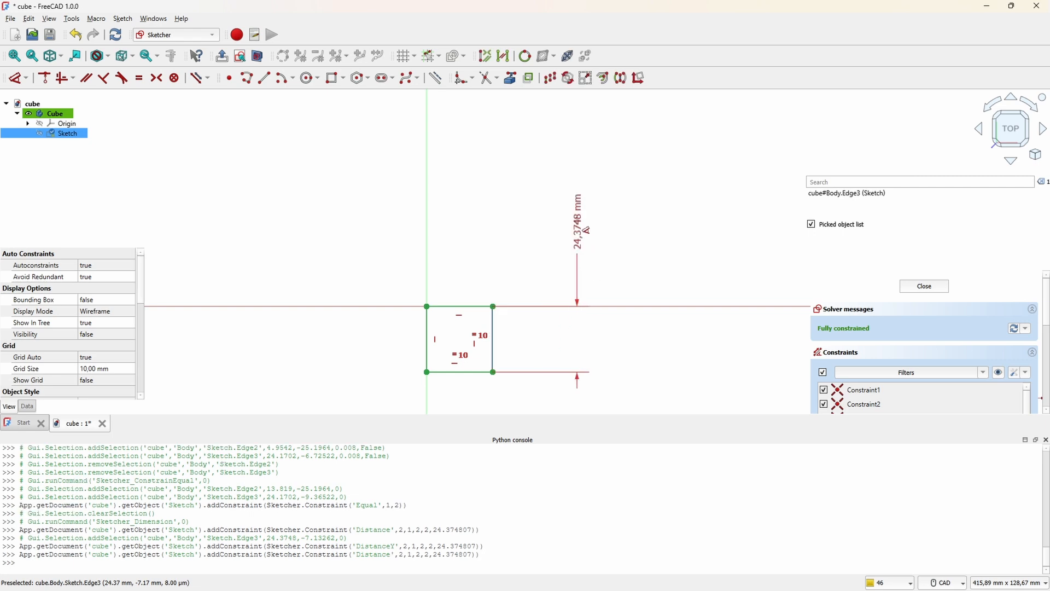
left_click(583, 240)
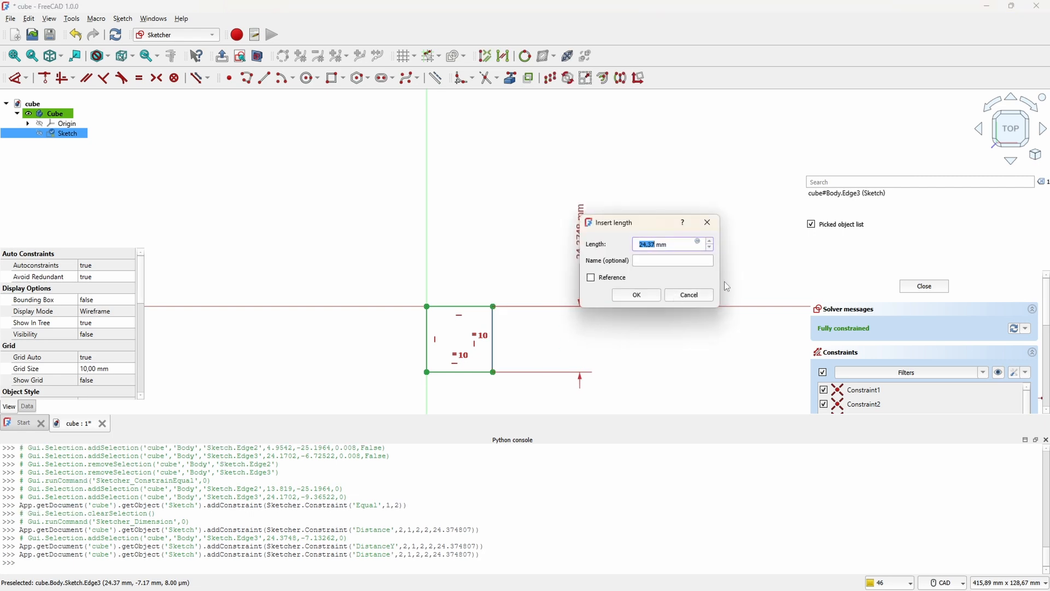
type("15")
key("Return")
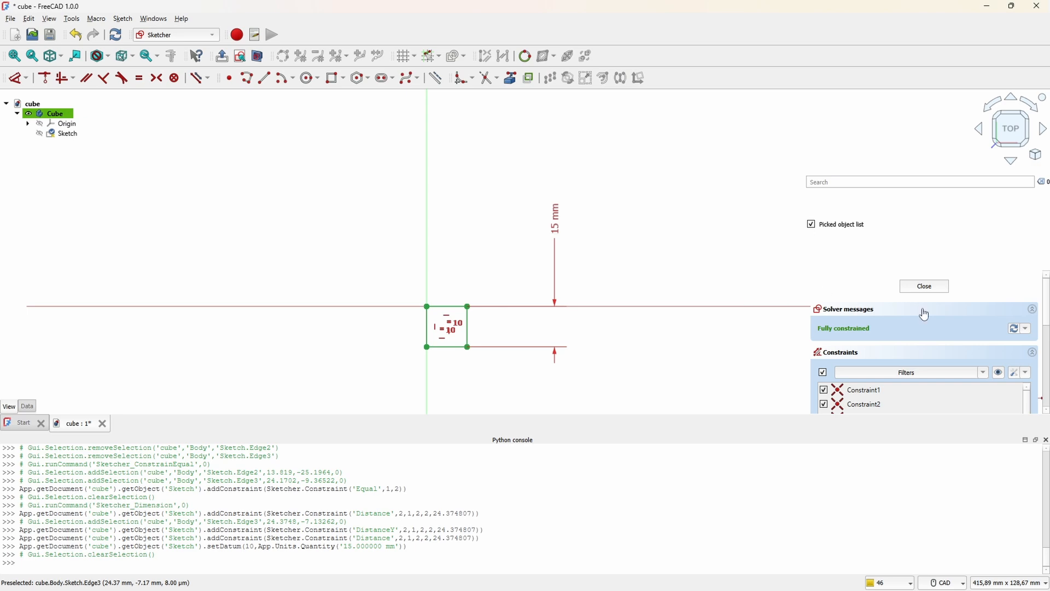
left_click(926, 287)
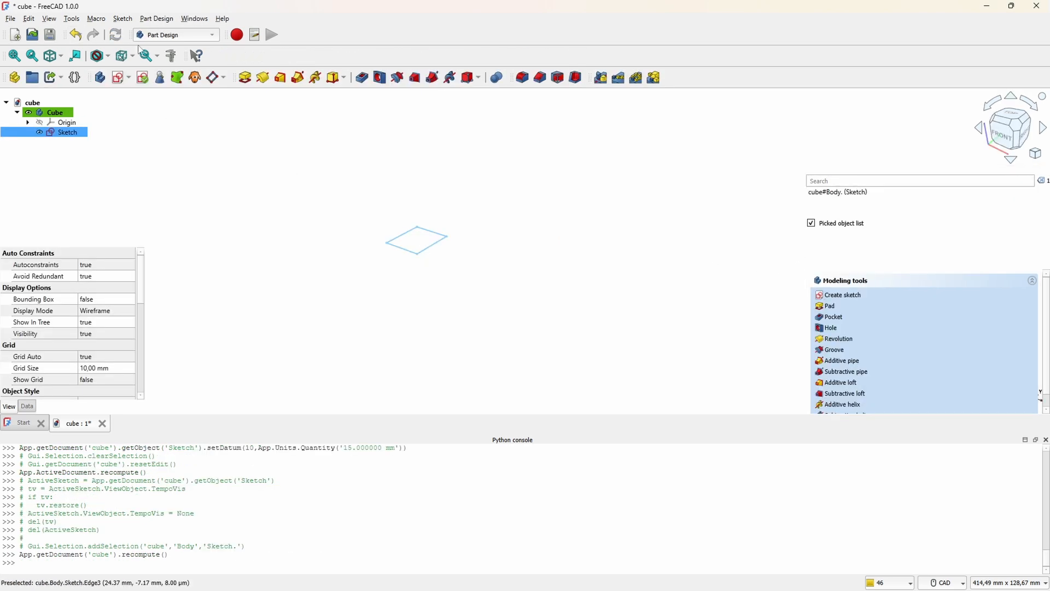
Step: Pad the square sketch 15 mm into a cube and save the document
left_click(245, 78)
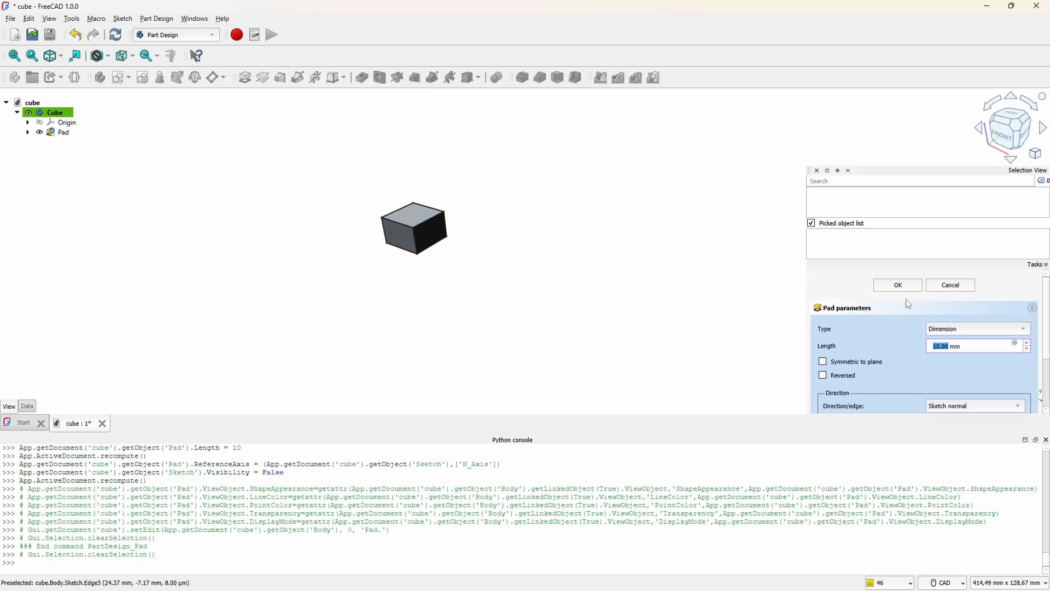
type("15")
key("Return")
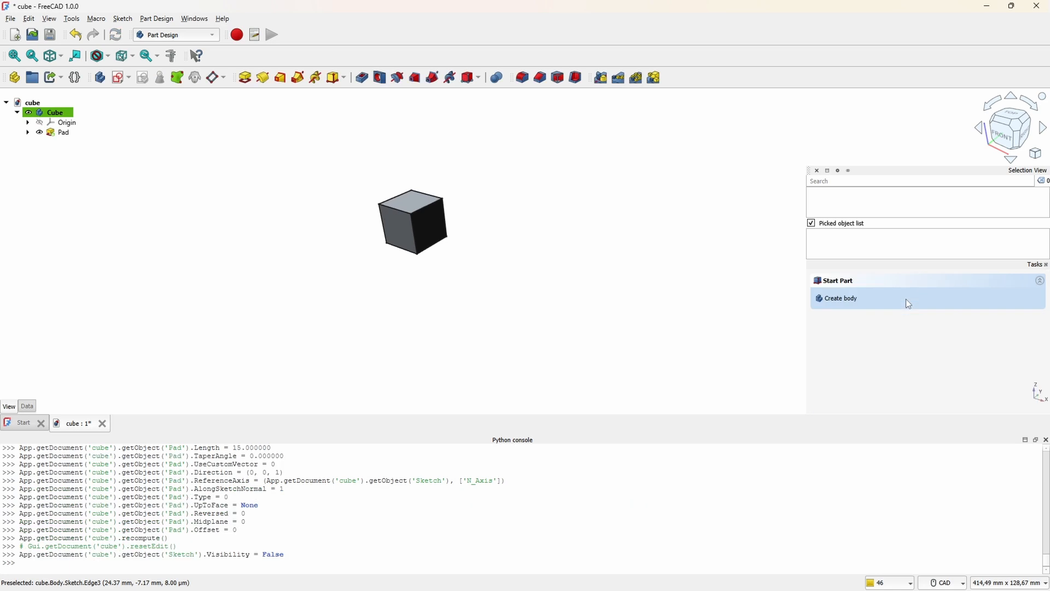
key("ctrl+s")
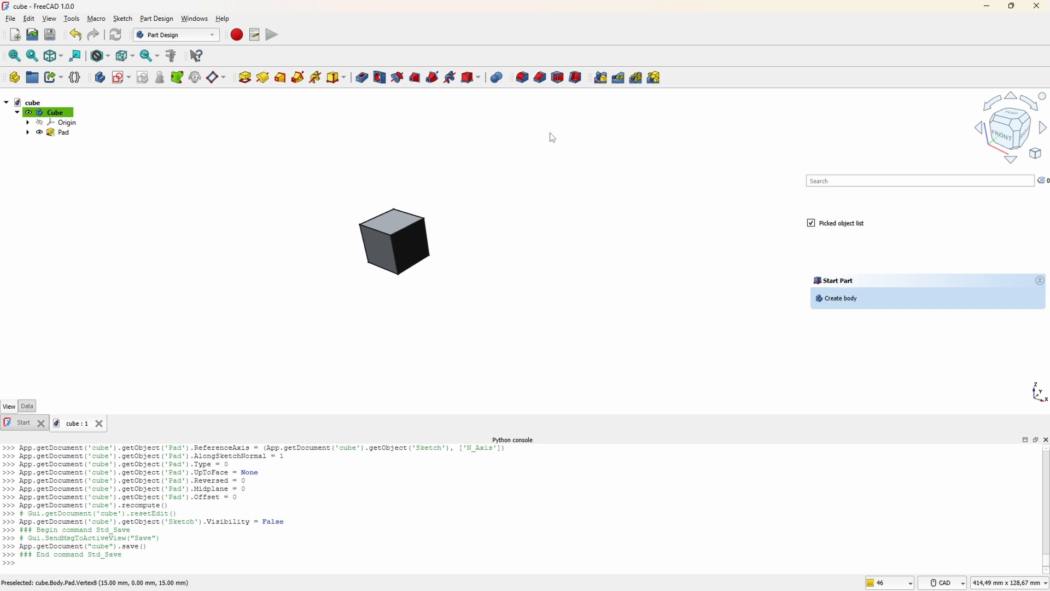
Step: Copy the Cube body and paste eight duplicates of it into the document
left_click(52, 114)
key("ctrl+c")
key("ctrl+v")
key("ctrl+v")
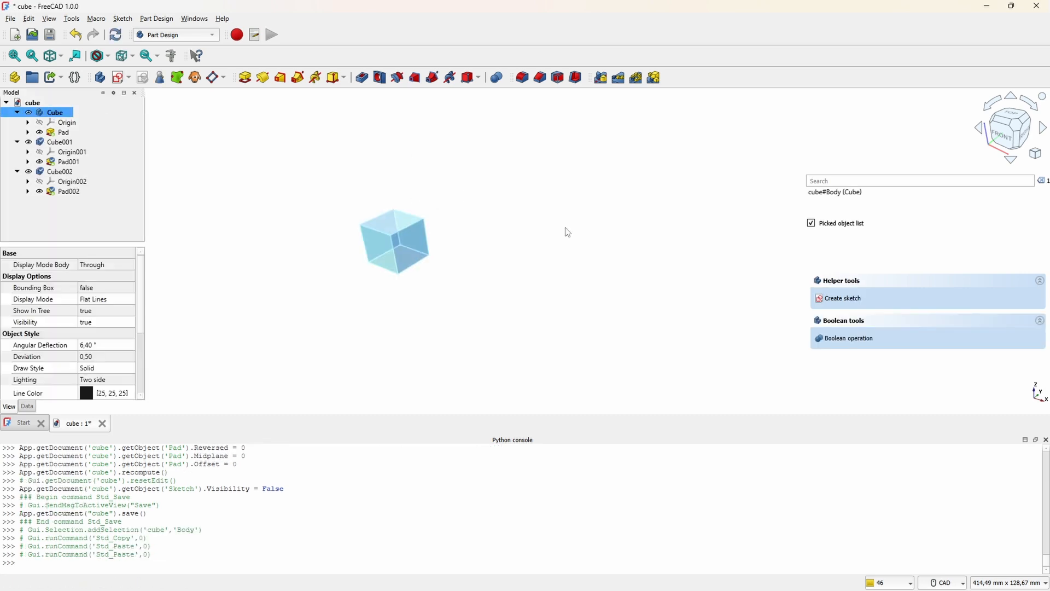
key("ctrl+v")
key("ctrl+v")
key("ctrl+v")
key("ctrl+v")
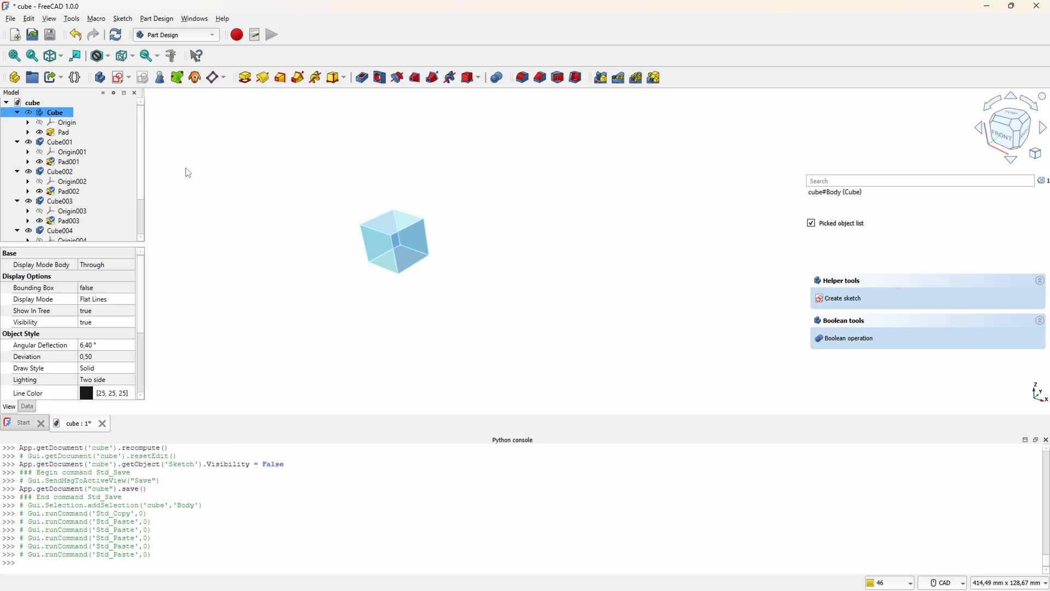
key("ctrl+v")
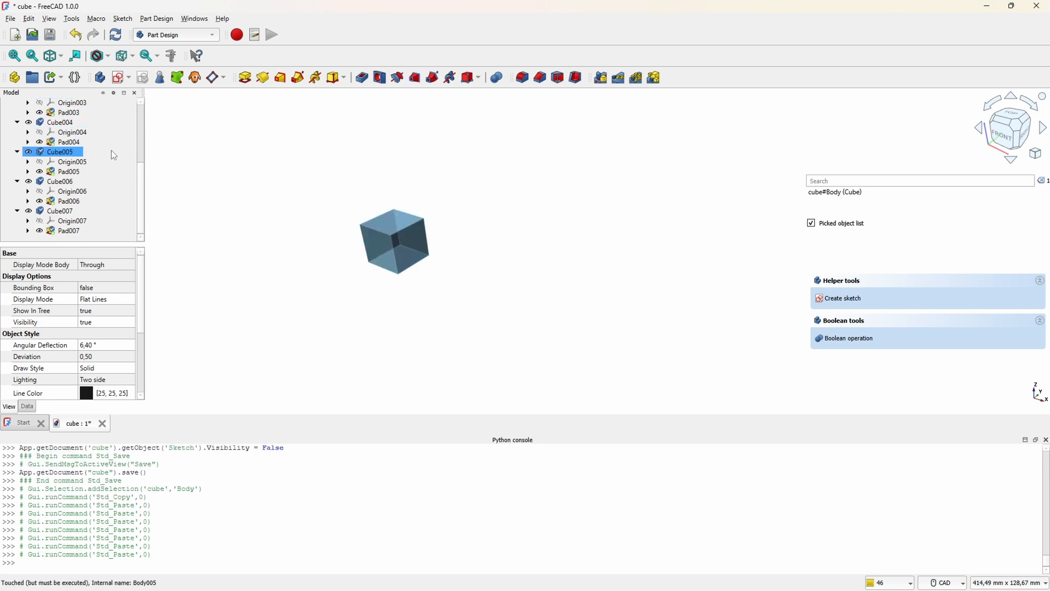
key("ctrl+v")
scroll(111, 151, "down", 1)
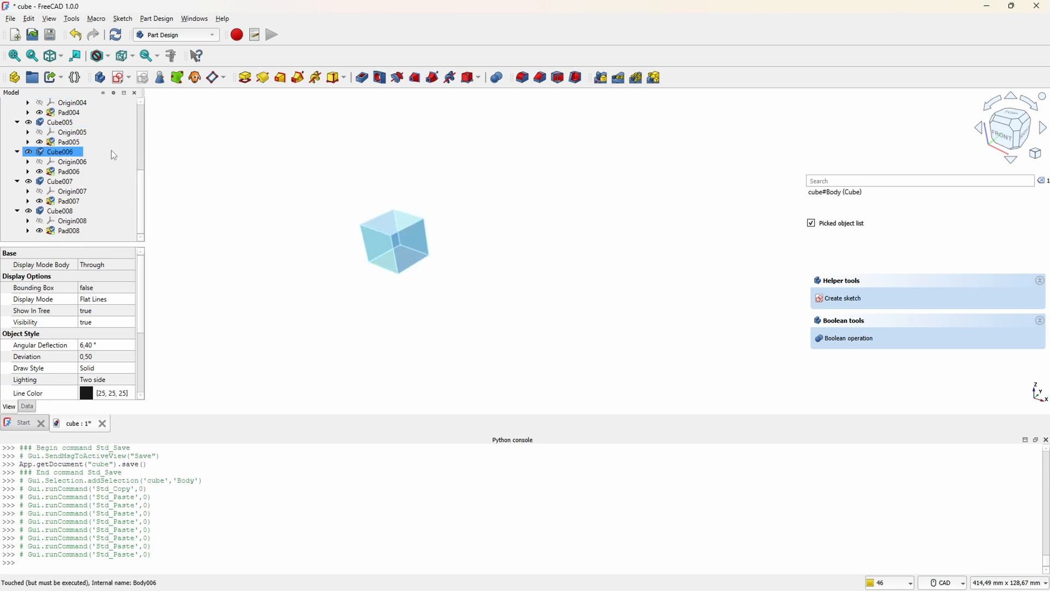
left_click(475, 228)
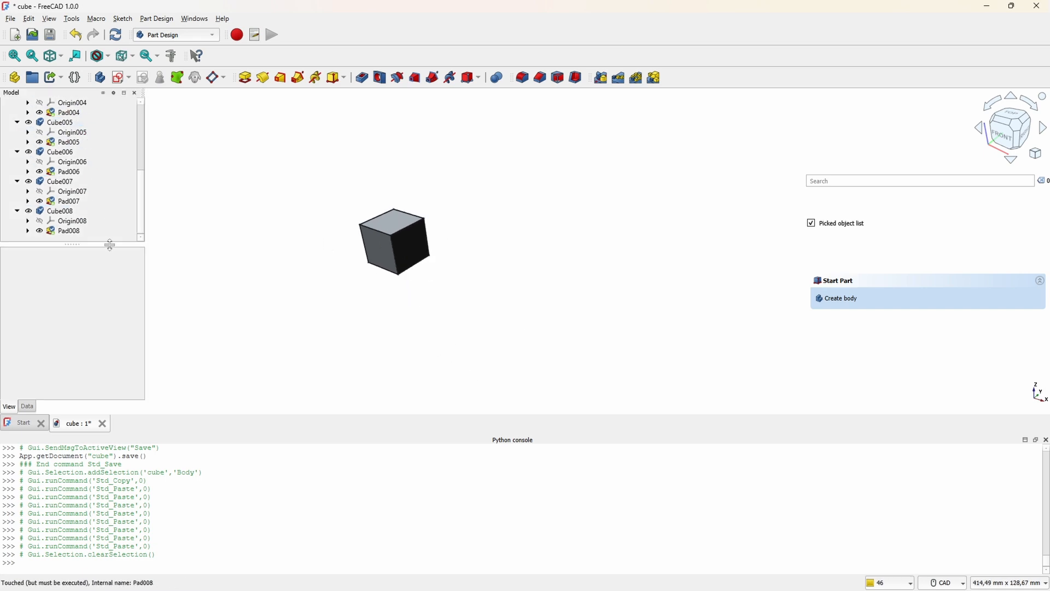
scroll(112, 151, "up", 1)
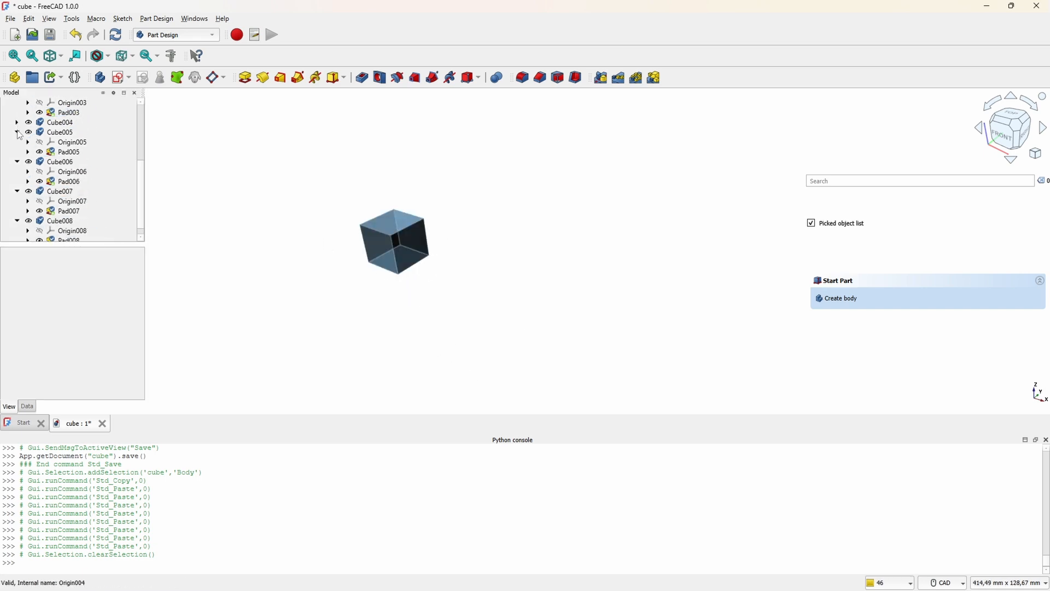
left_click(111, 151)
key("ctrl+v")
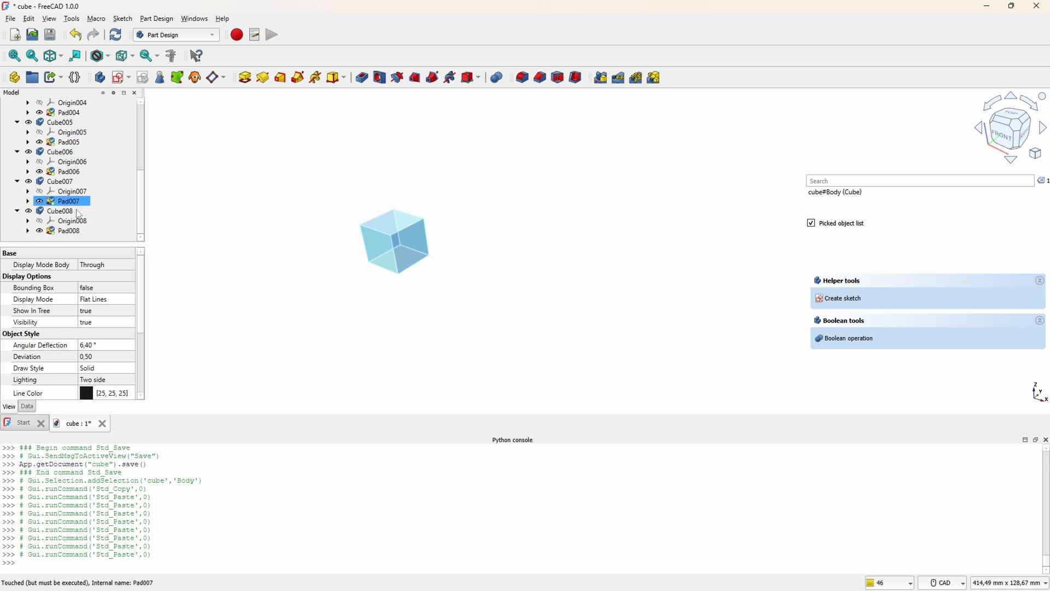
left_click(475, 227)
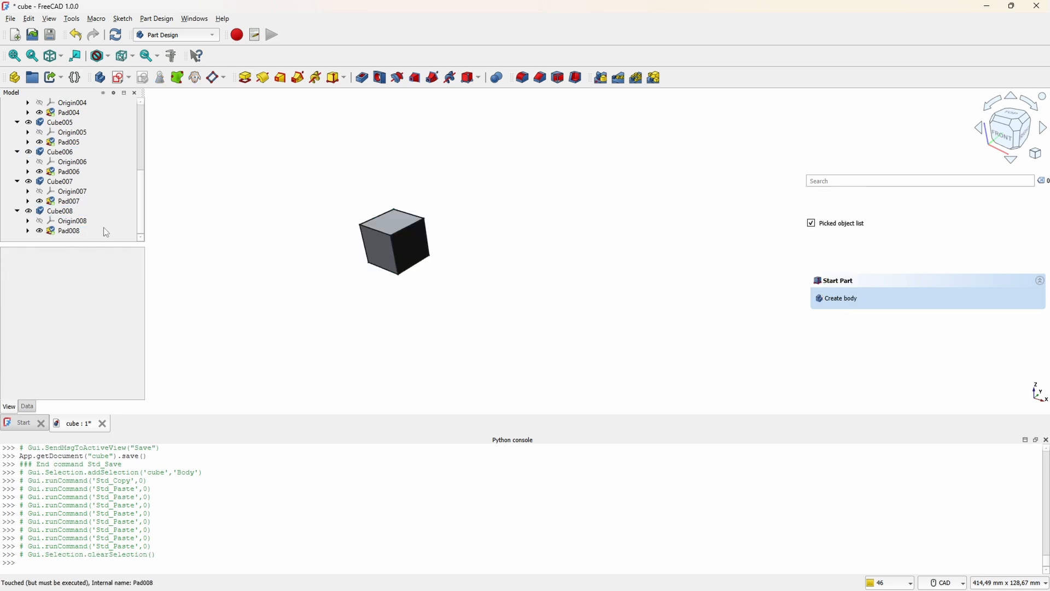
Step: Collapse the original Cube body and all eight duplicated bodies in the model tree
scroll(21, 124, "up", 1)
left_click(17, 122)
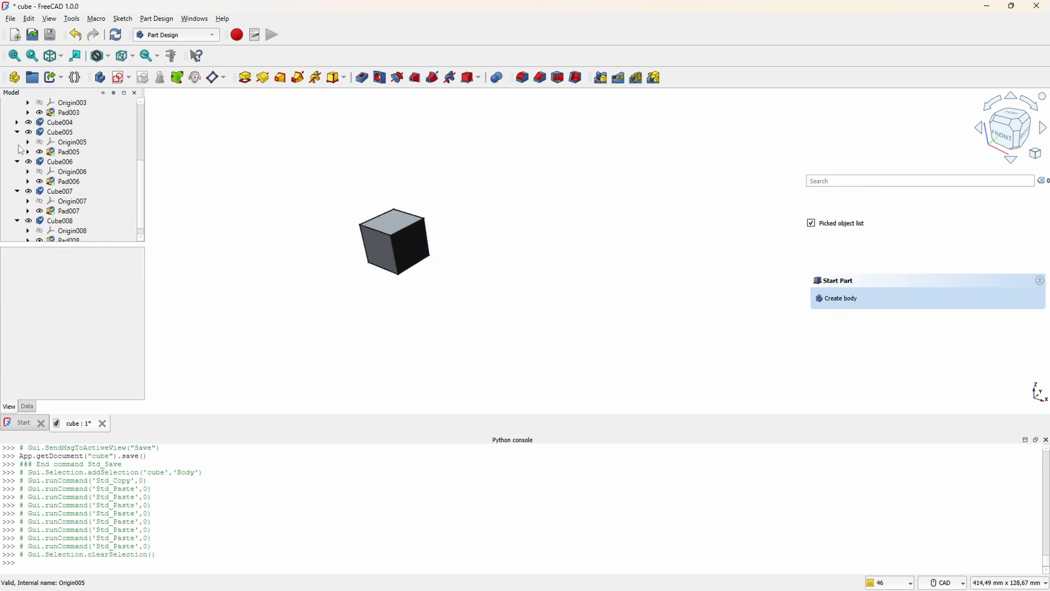
left_click(17, 132)
left_click(17, 151)
left_click(17, 181)
left_click(17, 211)
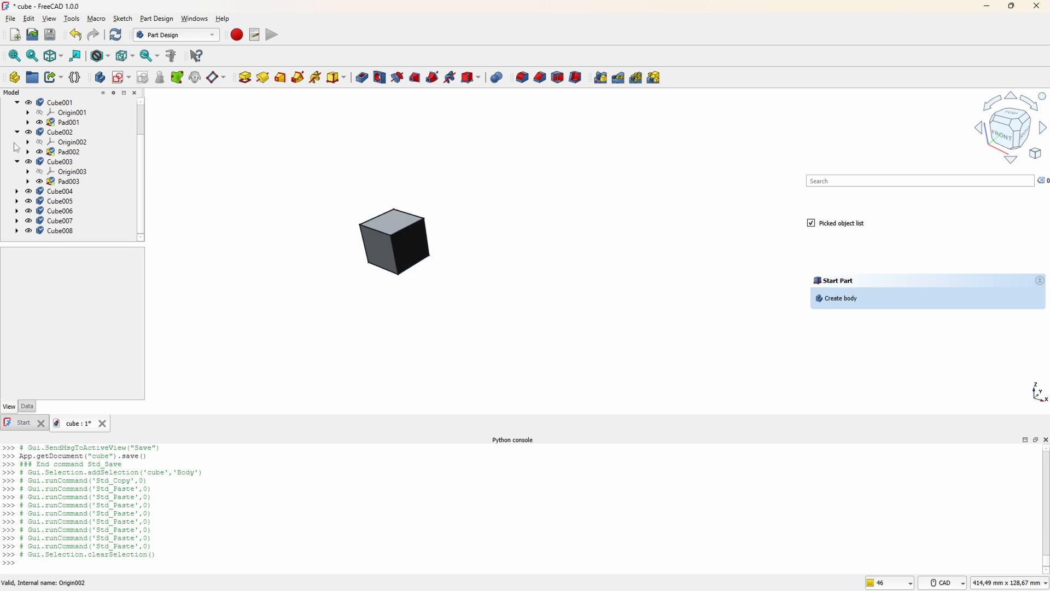
left_click(17, 162)
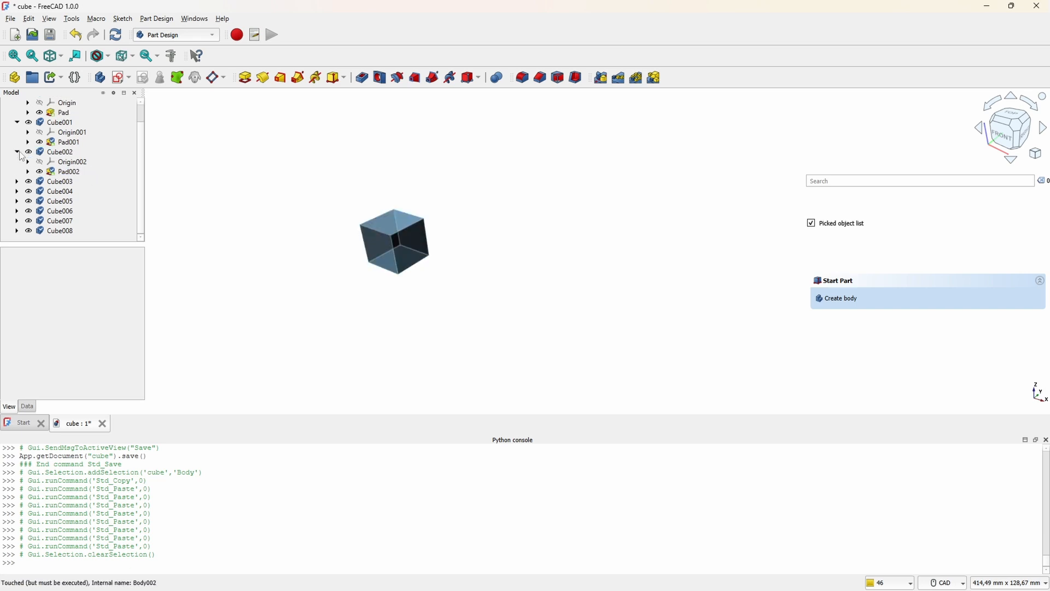
left_click(17, 152)
left_click(17, 141)
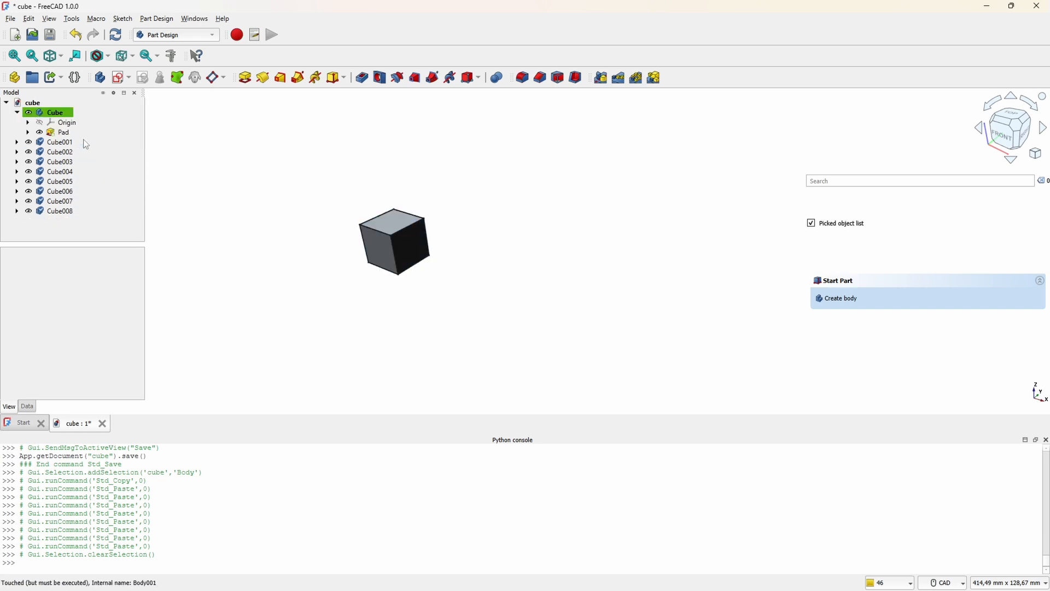
left_click(17, 112)
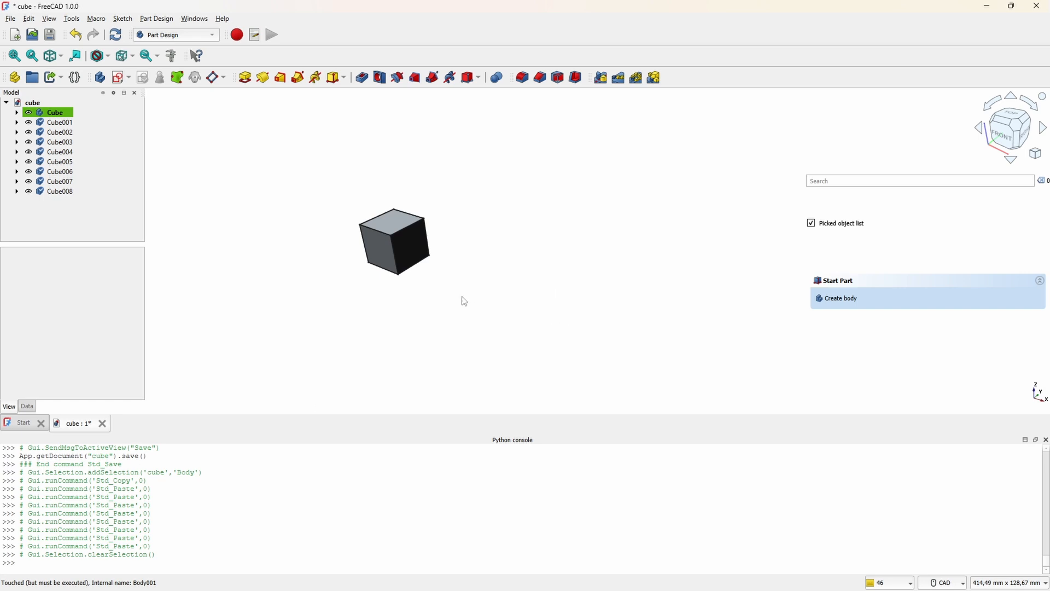
Step: Assign the active document to a variable in the Python console with doc = FreeCAD.ActiveDocument
left_click(244, 562)
type("FreeCAD.ActiveDocument")
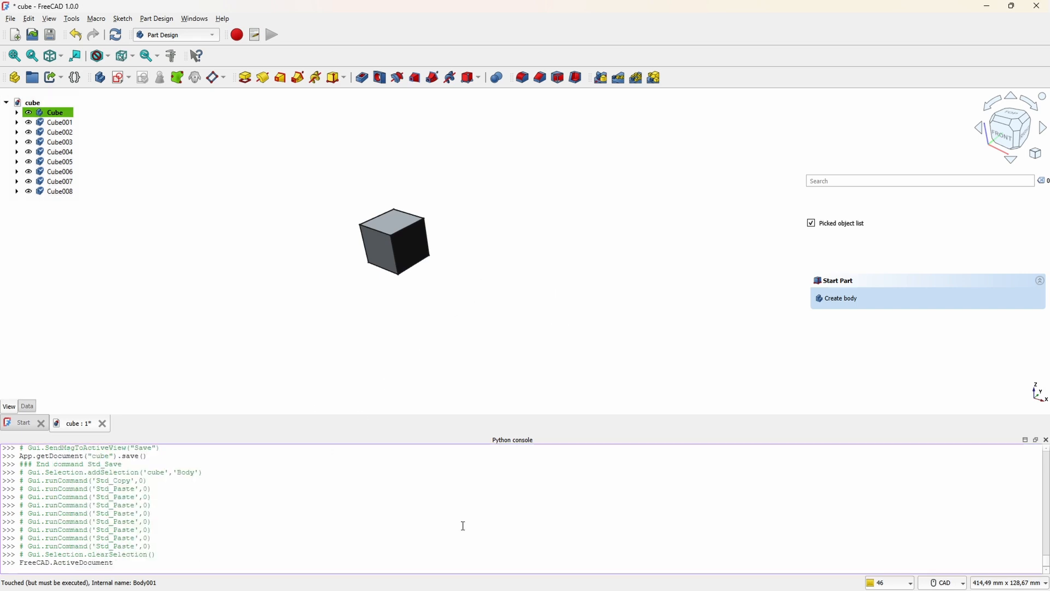
type("doc =")
key("Return")
Step: List all objects of the document in the Python console with doc.Objects and examine the first entries
type("doc")
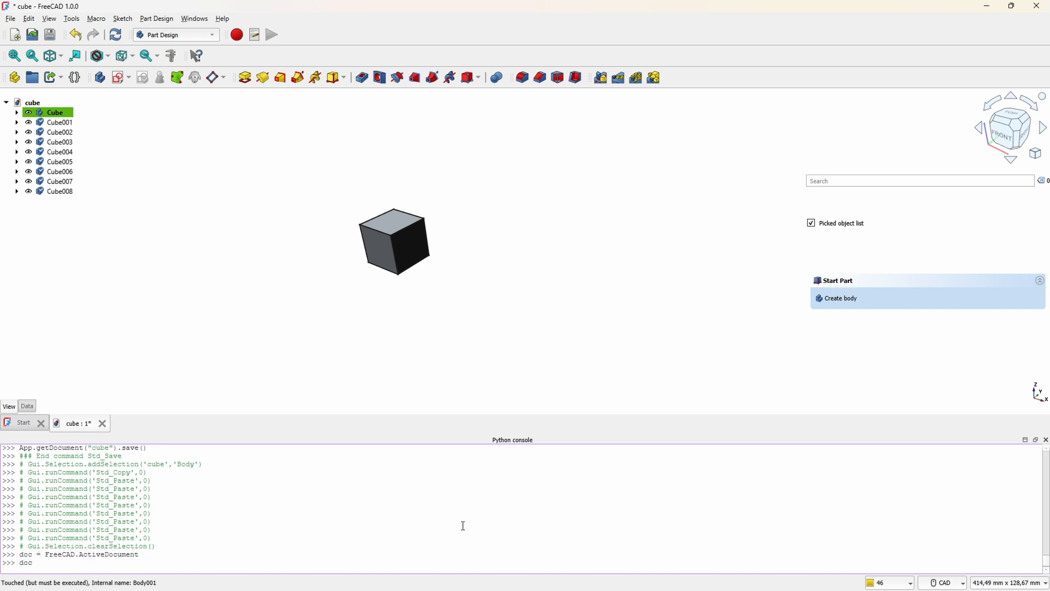
type(".")
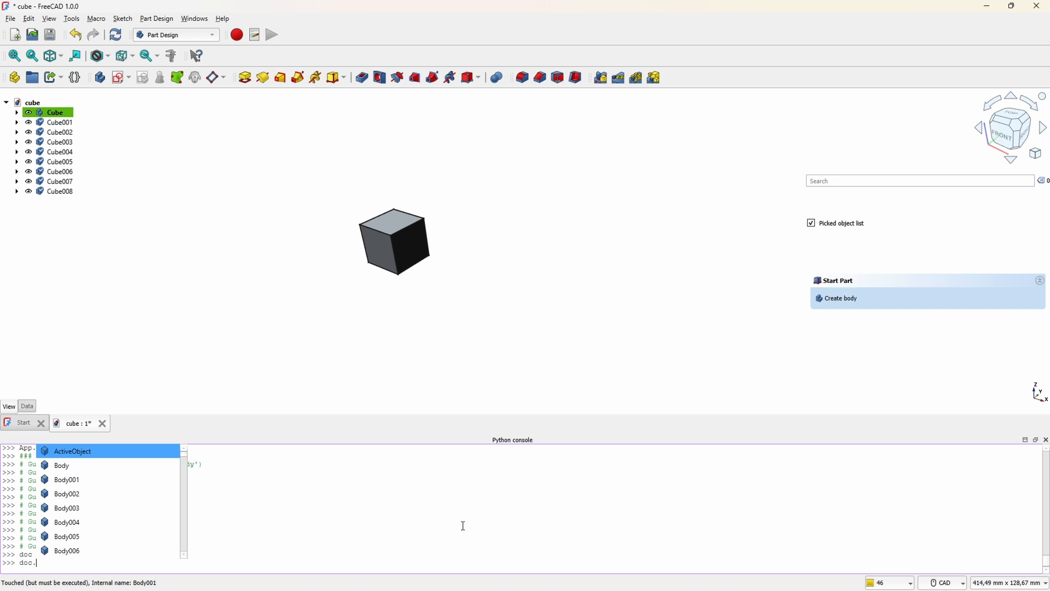
type("Objects")
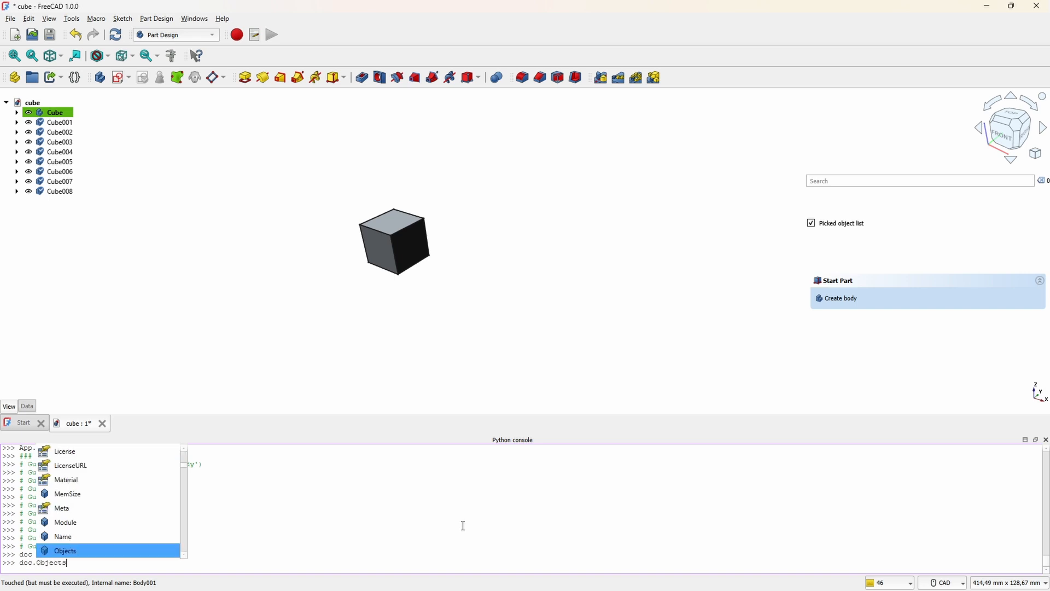
key("Return")
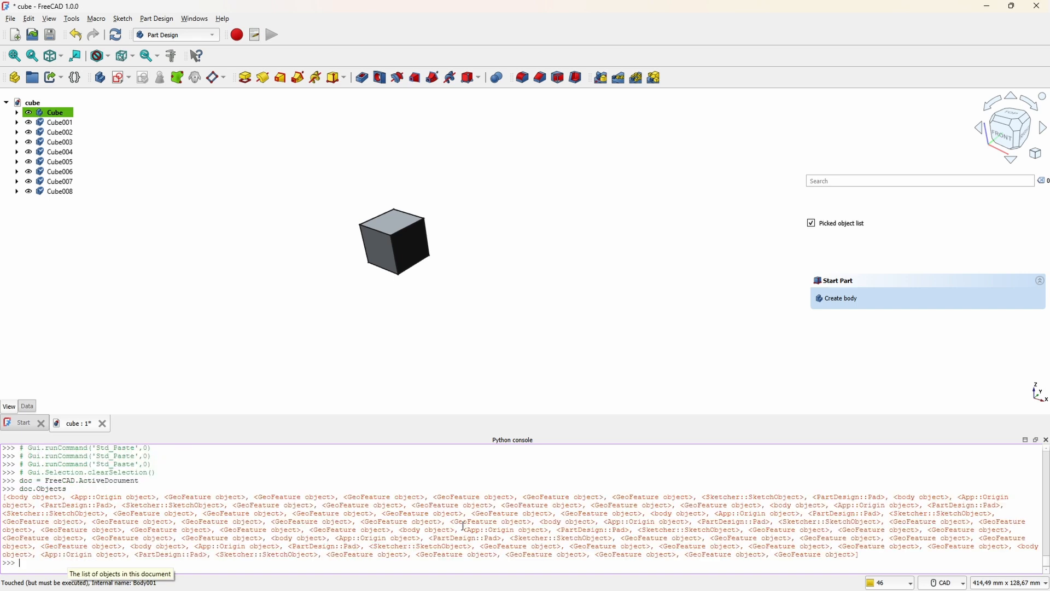
left_click_drag(18, 499, 58, 506)
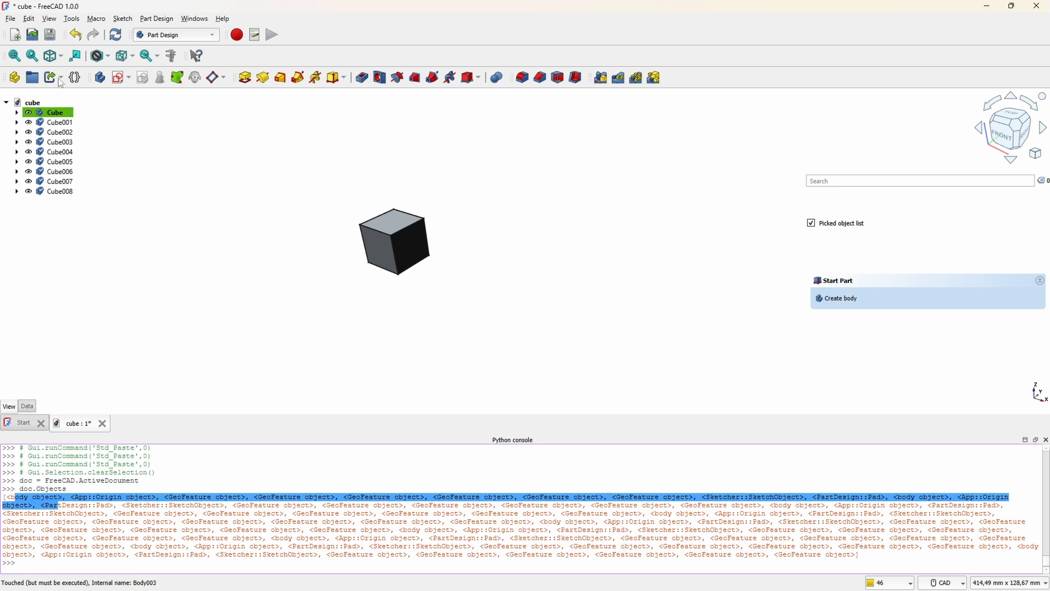
Step: Compare the cube bodies in the model tree with the body, GeoFeature and Pad entries in the doc.Objects listing
left_click(55, 113)
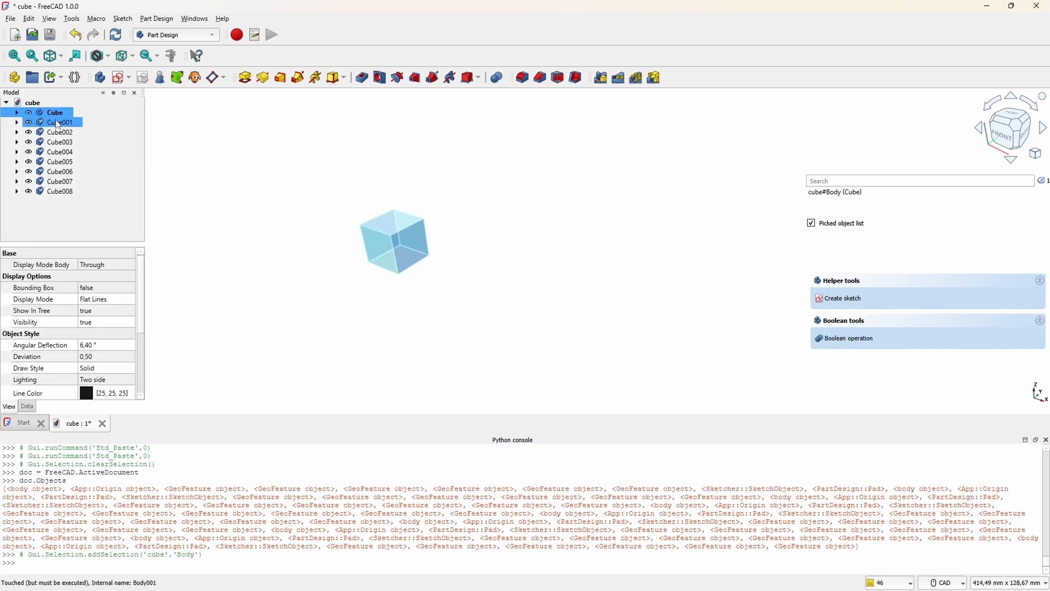
left_click(58, 124)
left_click(60, 162)
scroll(257, 527, "up", 2)
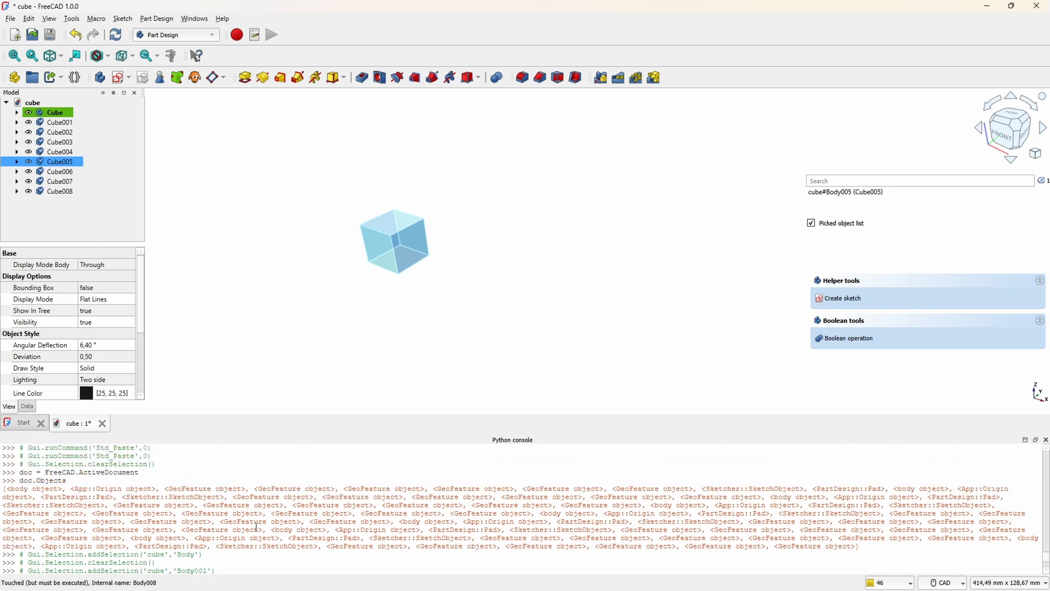
left_click_drag(159, 491, 246, 489)
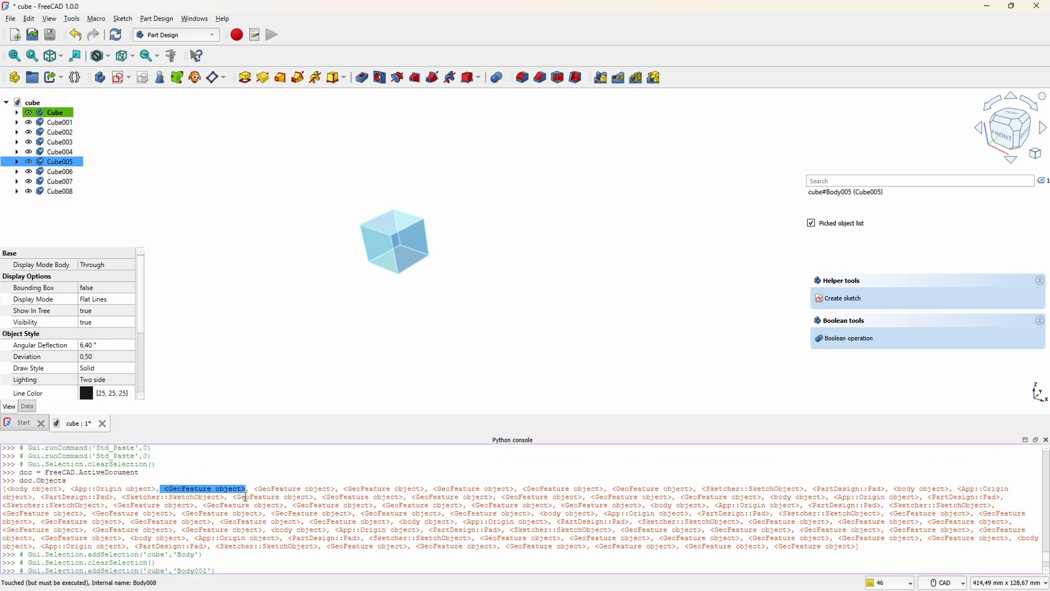
left_click_drag(885, 489, 814, 490)
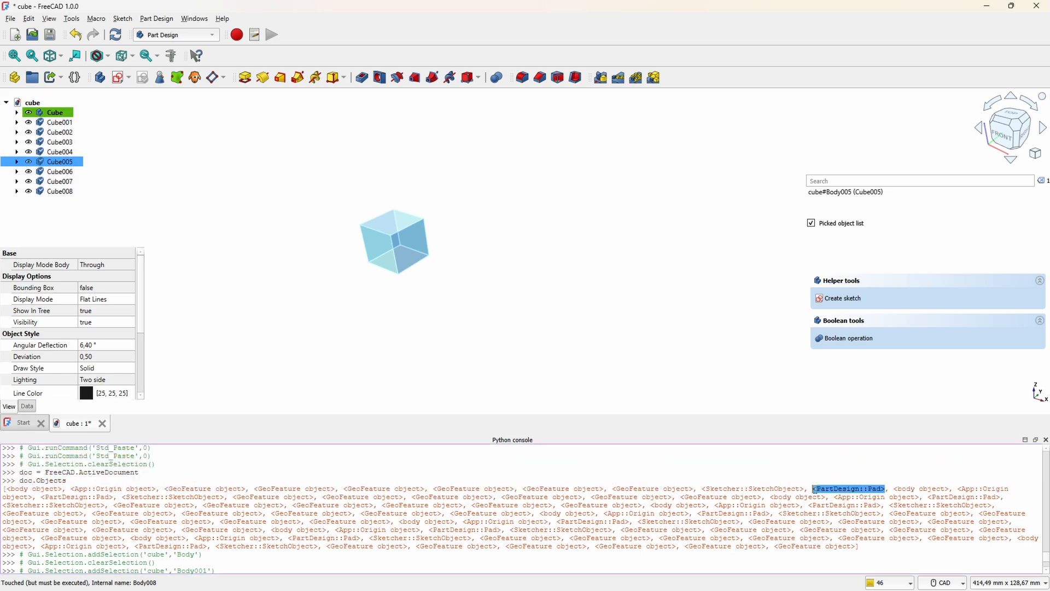
left_click_drag(954, 489, 860, 490)
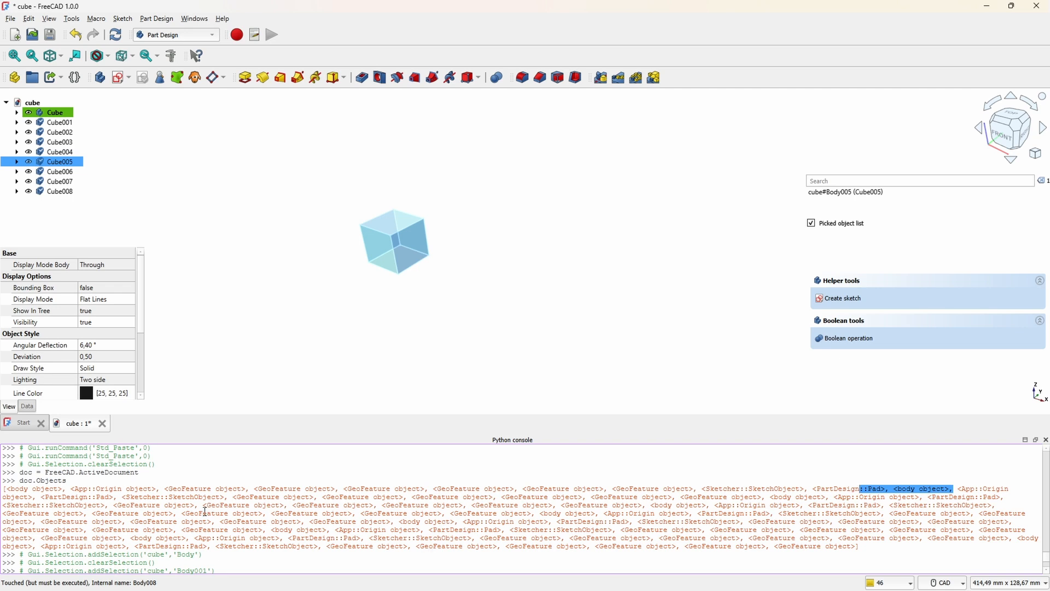
Step: Query the number of objects in the document in the Python console with doc.Objects.__len__()
scroll(208, 525, "down", 2)
type("do")
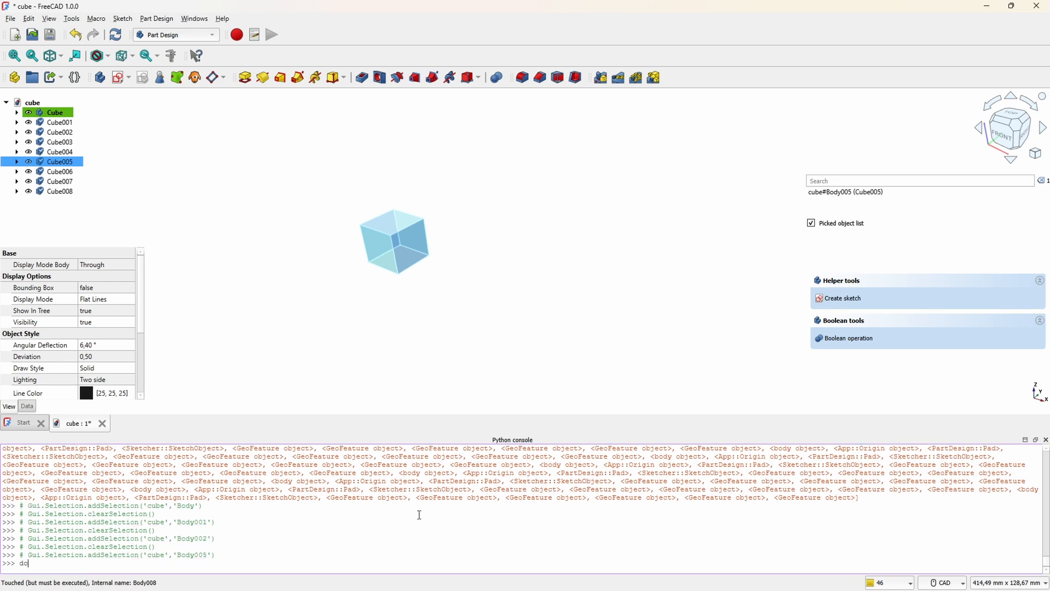
type("c.Objects.")
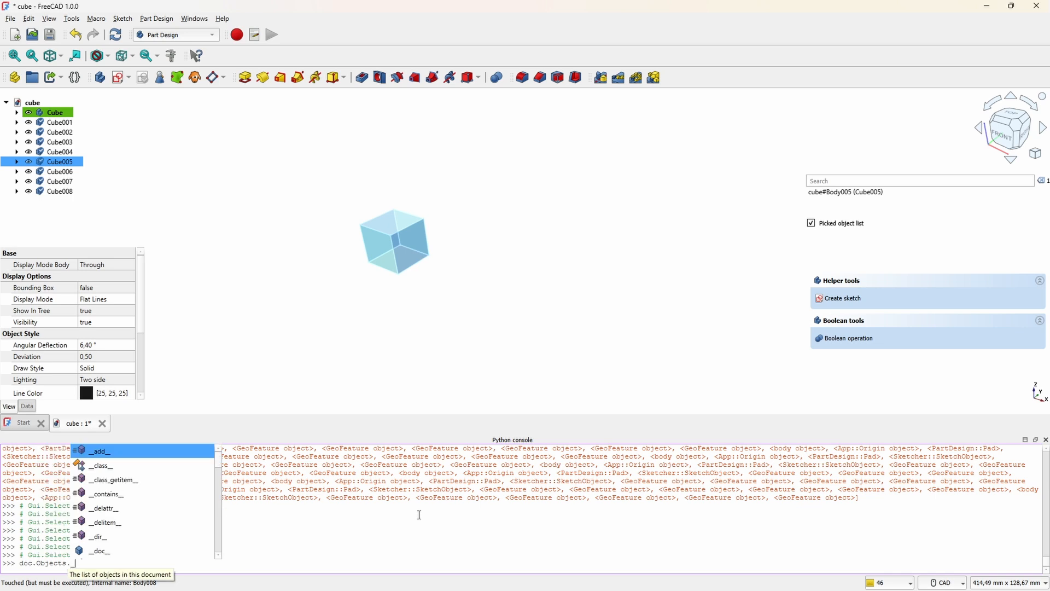
type("__len__()")
key("Return")
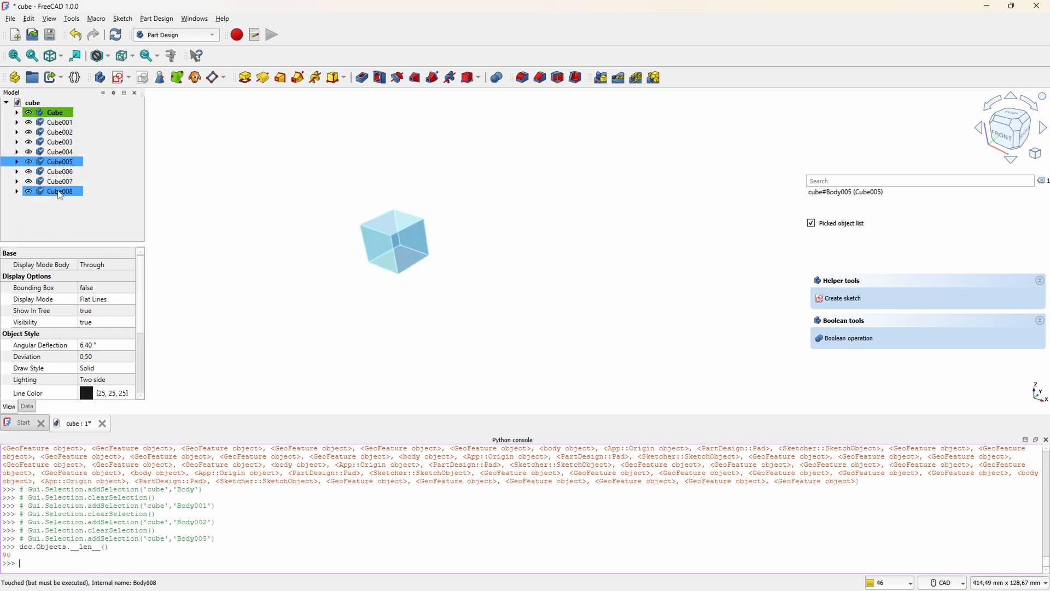
Step: Store the document's object list in a variable in the Python console with objs = doc.Objects
left_click(226, 553)
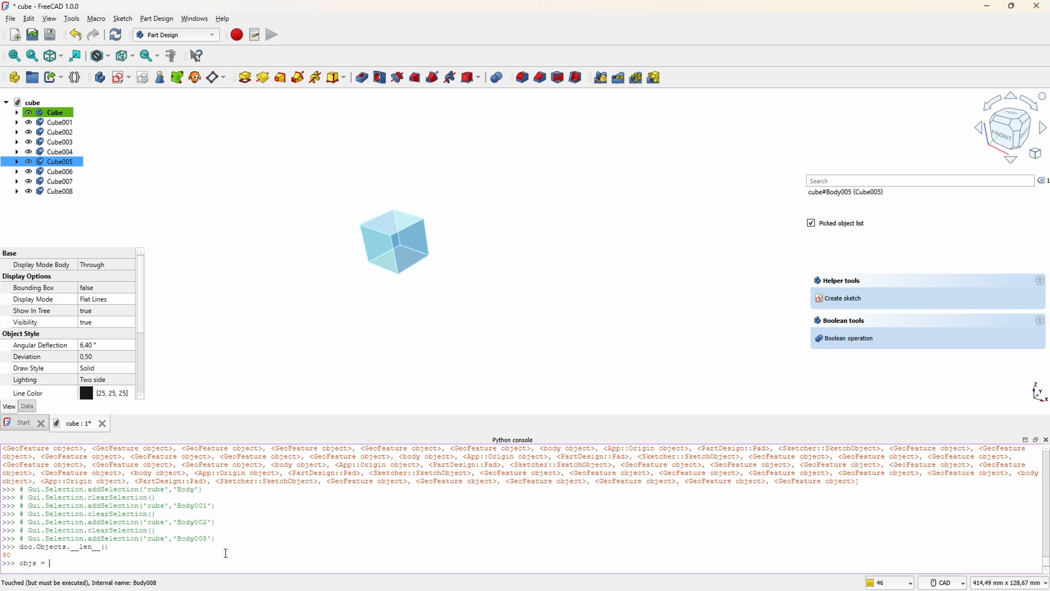
type(".OBjec")
key("Return")
key("Return")
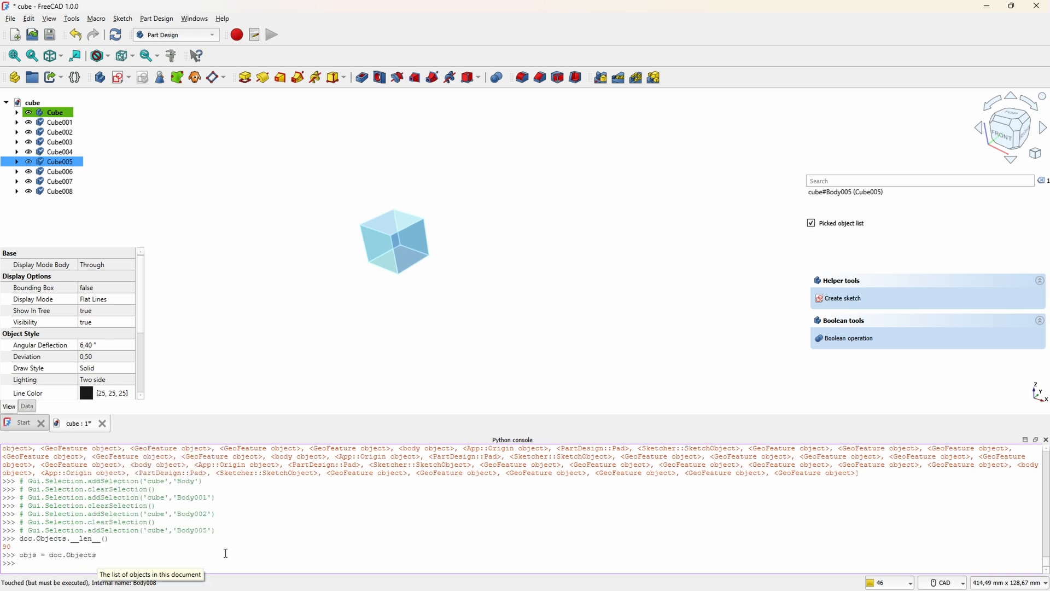
Step: Evaluate the first list entry with objs[0] and assign it to a variable with mybody = objs[0]
type("objs[0]")
key("Return")
type("objs[0].my")
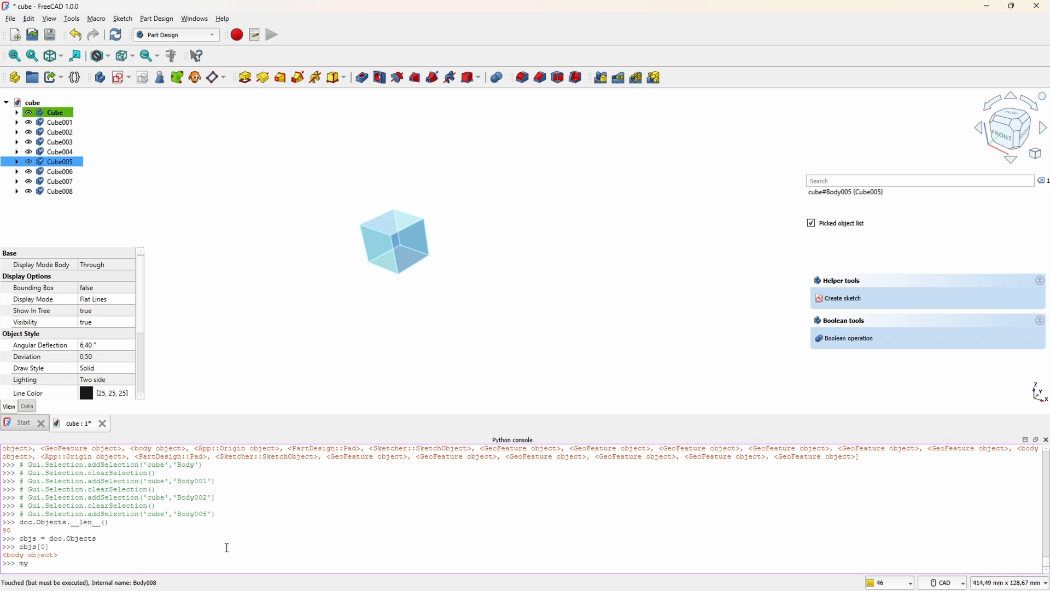
type("body = objs[0]")
key("Return")
Step: Query the full name and the identifier of the stored body with mybody.FullName and mybody.ID
type("mybody.FullName")
key("Return")
key("Return")
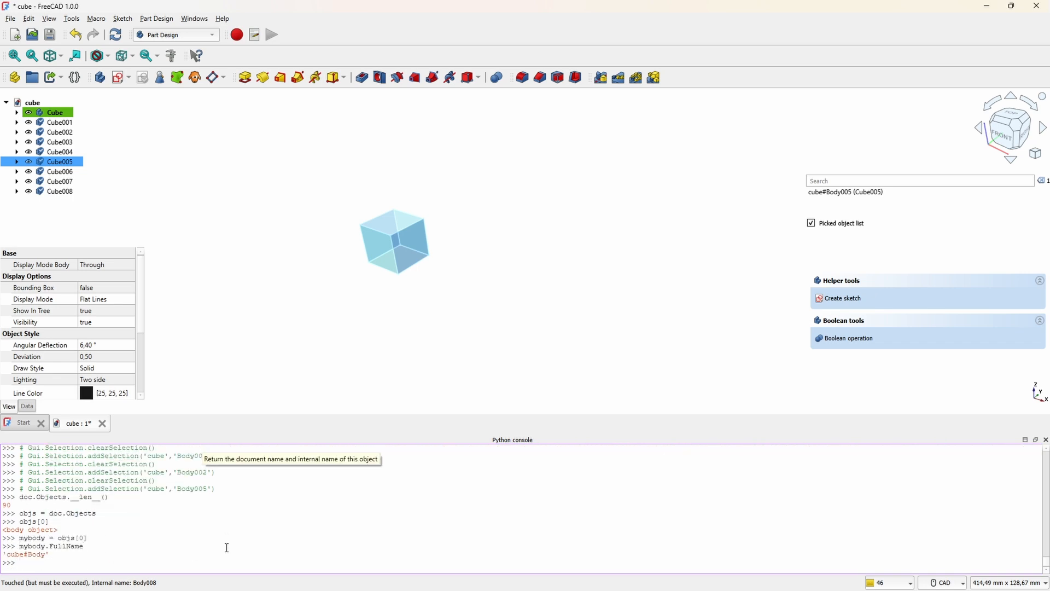
key("Up")
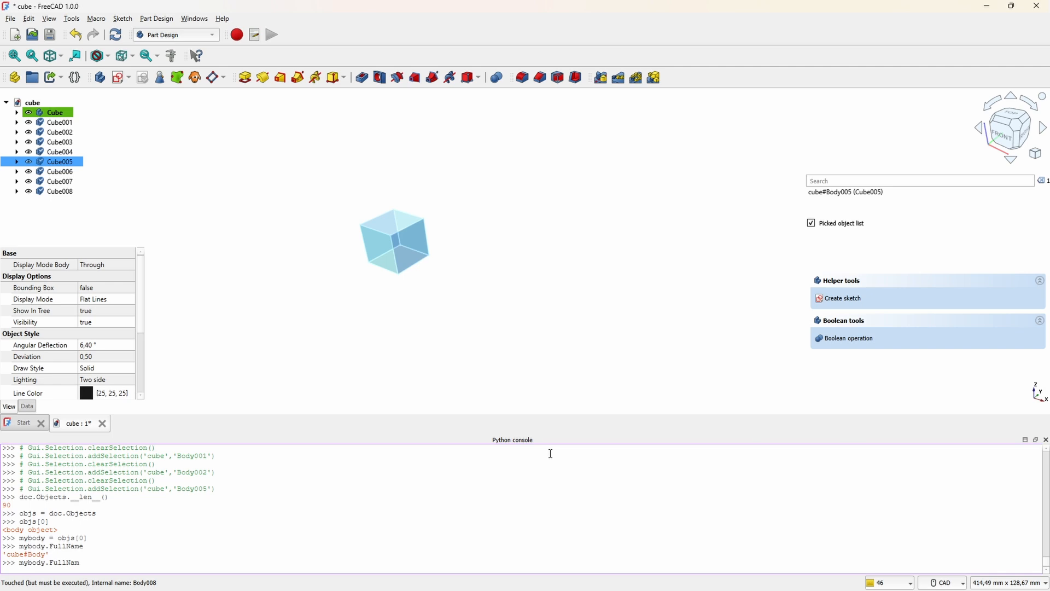
type(".ID")
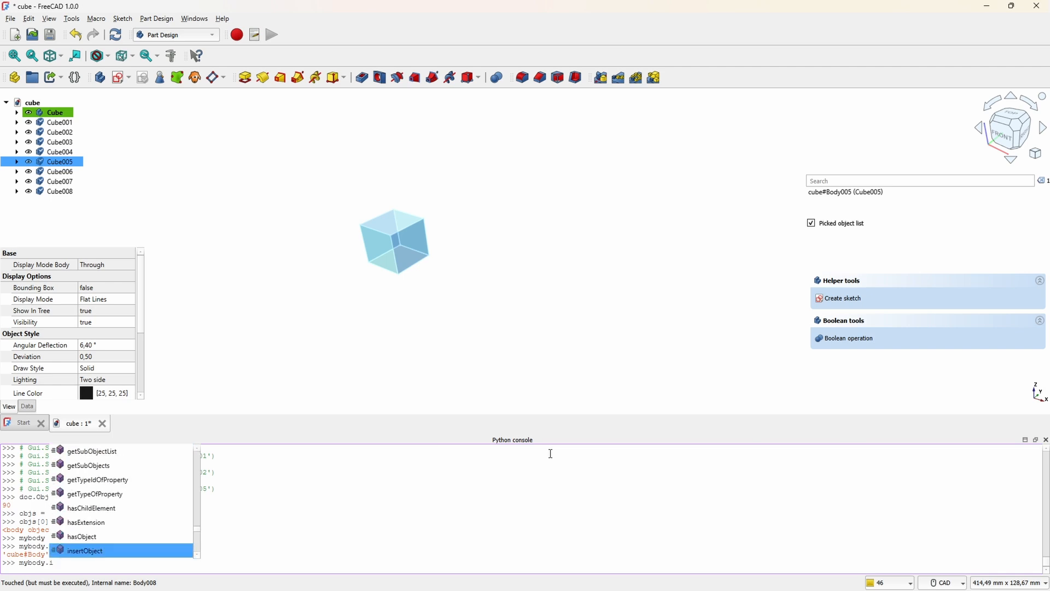
key("Return")
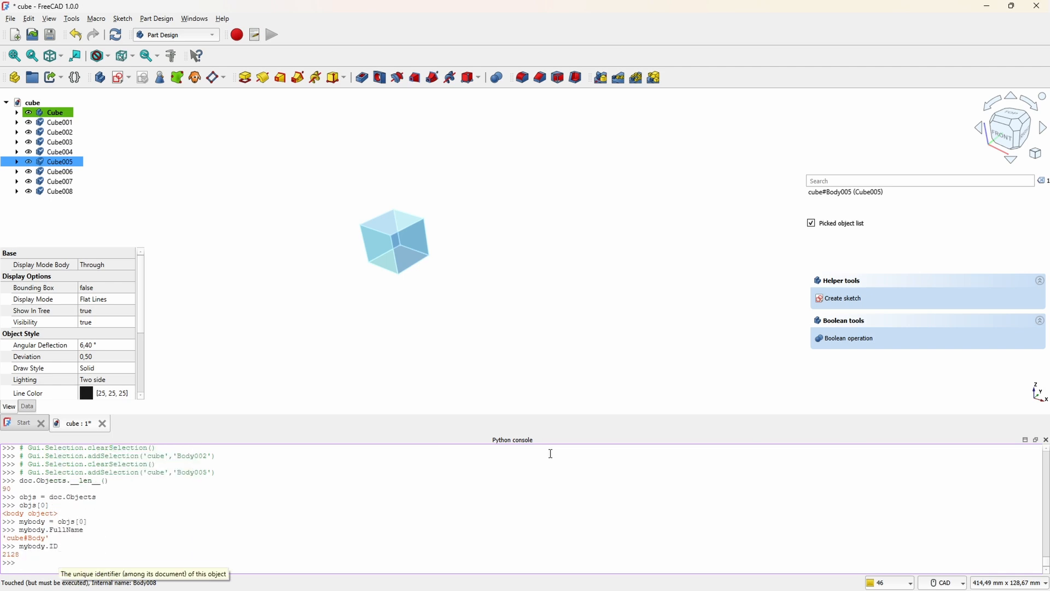
Step: Query the label of the stored body in the Python console with mybody.Label
key("Up")
key("BackSpace")
type(".")
key("Down")
key("Down")
key("Down")
key("Down")
key("Down")
key("Down")
key("Down")
key("Down")
key("Down")
key("Down")
key("Down")
key("Down")
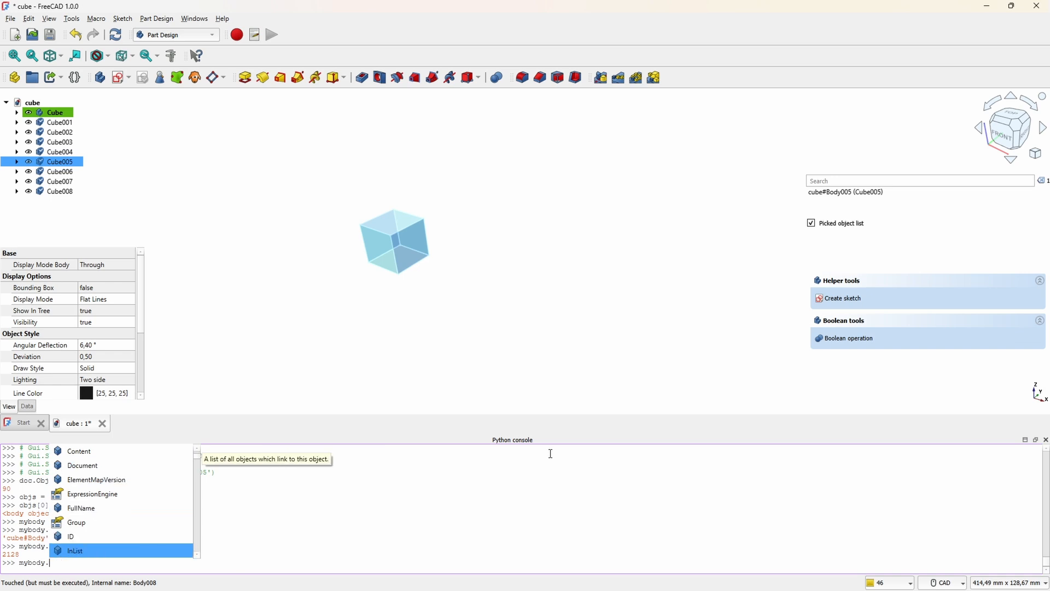
key("Return")
key("Return")
Step: Query the internal name of the stored body in the Python console with mybody.Name
key("Up")
key("BackSpace")
key("BackSpace")
key("BackSpace")
key("BackSpace")
key("BackSpace")
key("BackSpace")
type(".")
key("Down")
key("Down")
Step: Look through the attribute suggestions for mybody and query the object's type with mybody.TypeId
key("Down")
key("Down")
key("Down")
key("Down")
key("Down")
key("Down")
key("Down")
key("Down")
key("Down")
key("Down")
key("Down")
key("Down")
key("Down")
key("Return")
key("Return")
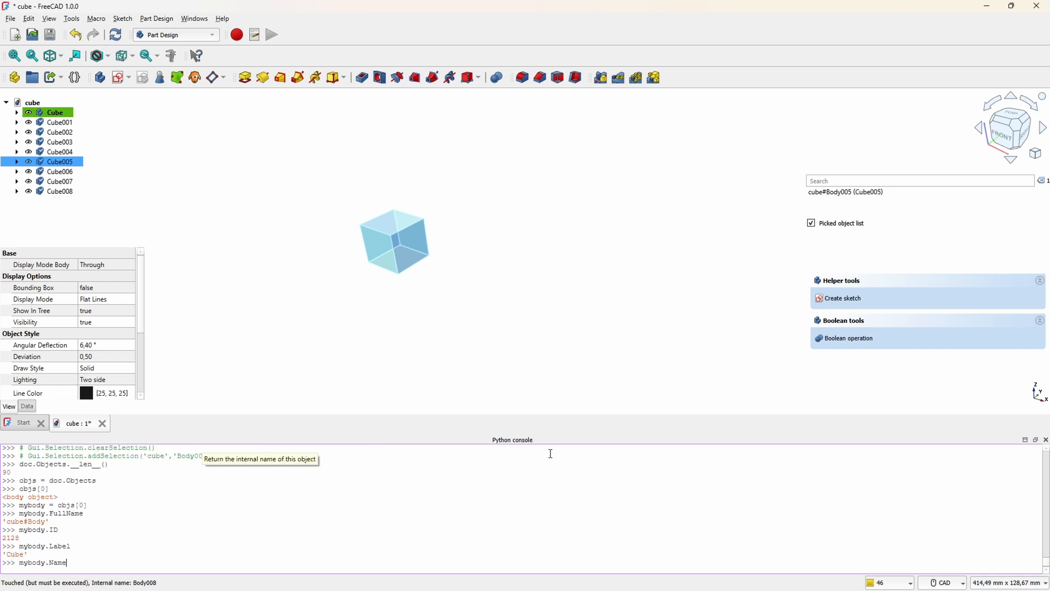
key("Up")
key("BackSpace")
key("BackSpace")
key("BackSpace")
key("BackSpace")
key("BackSpace")
type(".")
key("Down")
key("Down")
key("Down")
key("Down")
key("Down")
key("Down")
key("Down")
key("Down")
key("Down")
key("Down")
key("Down")
key("Down")
key("Down")
key("Down")
key("Down")
key("Down")
key("Down")
key("Down")
key("Down")
key("Down")
key("Down")
key("Down")
key("Down")
key("Down")
key("Down")
key("Down")
key("Down")
key("Down")
key("Down")
key("Up")
key("Up")
key("Up")
key("Up")
key("Up")
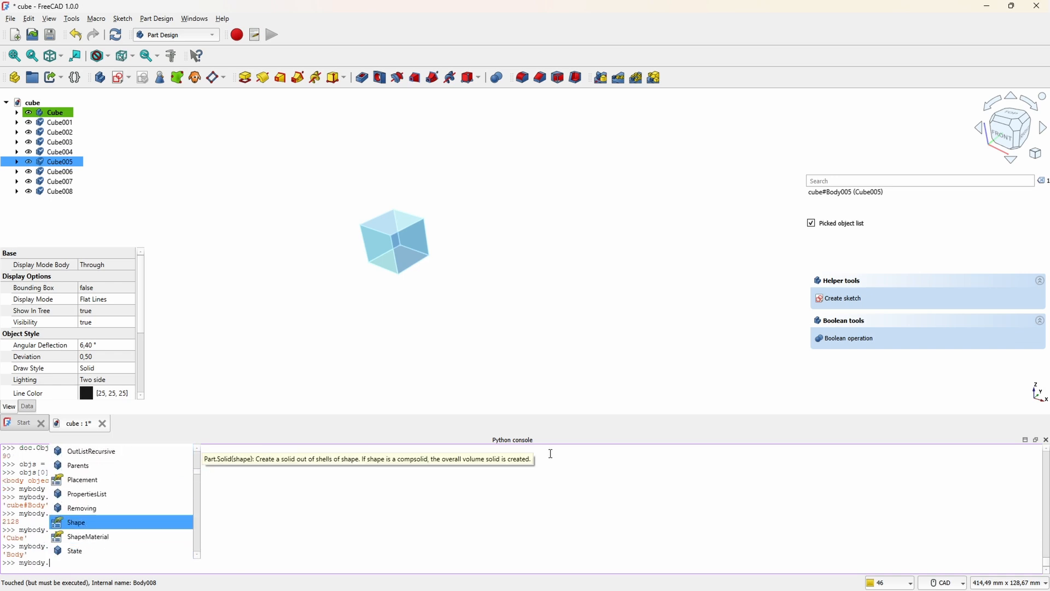
key("Down")
key("Down")
key("Down")
key("Down")
key("Down")
key("Down")
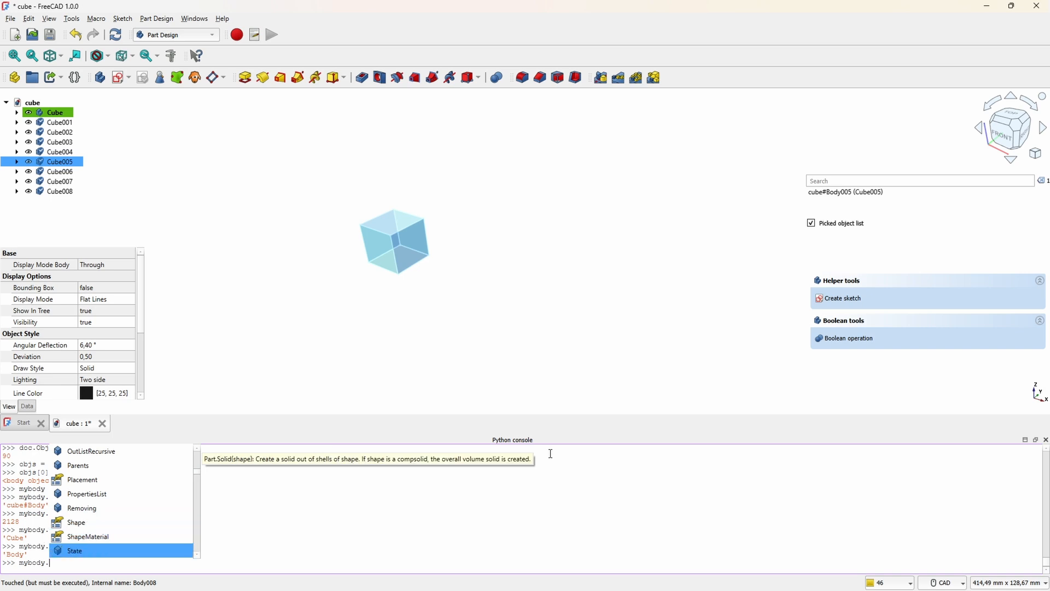
key("Down")
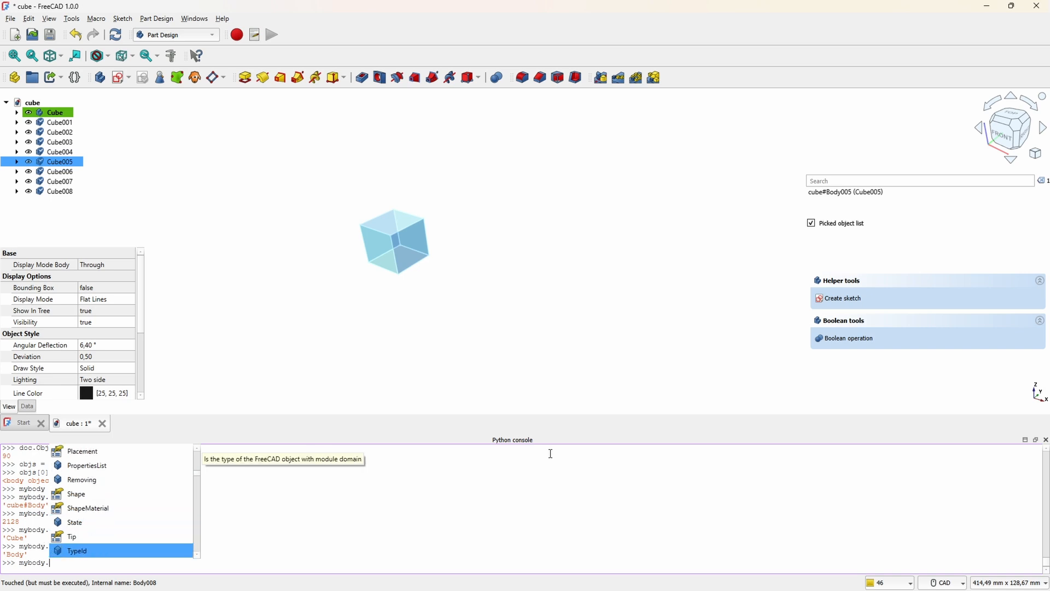
key("Down")
key("Up")
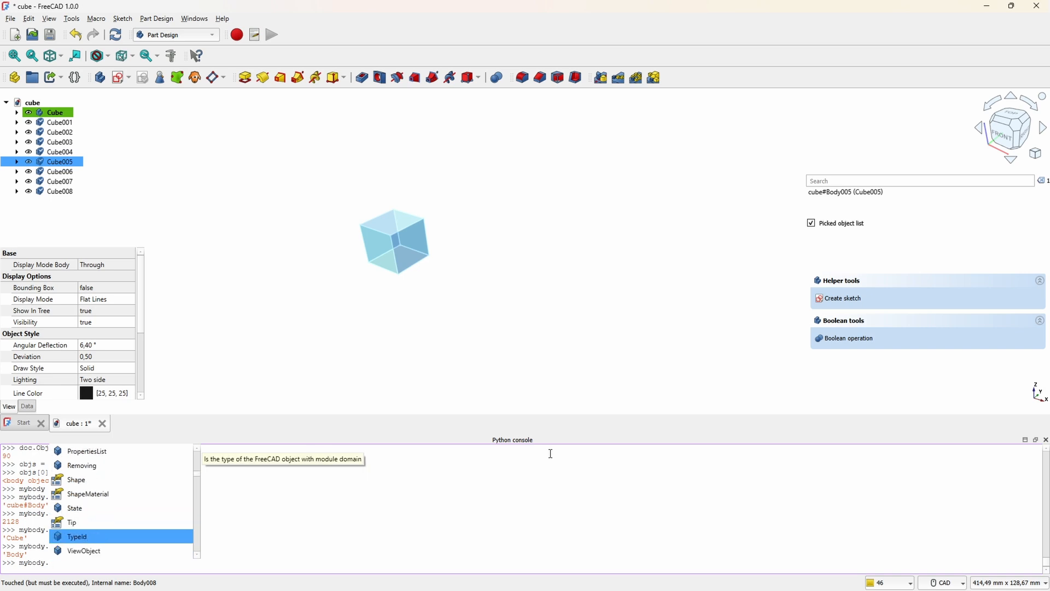
key("Return")
key("Return")
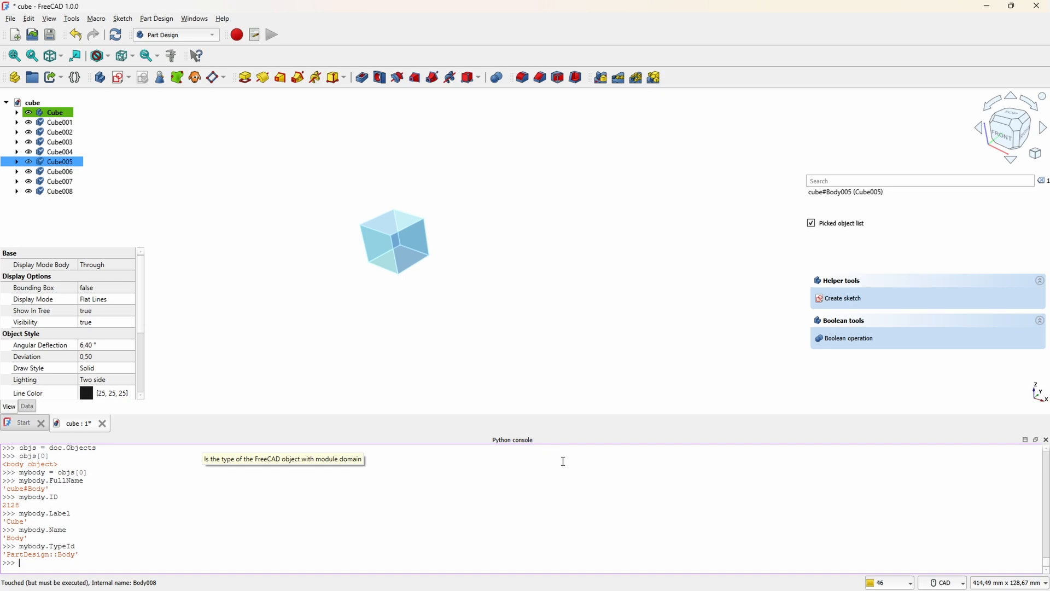
Step: Check the second entry of the doc.Objects listing and query its type with objs[1].TypeId
scroll(334, 520, "up", 5)
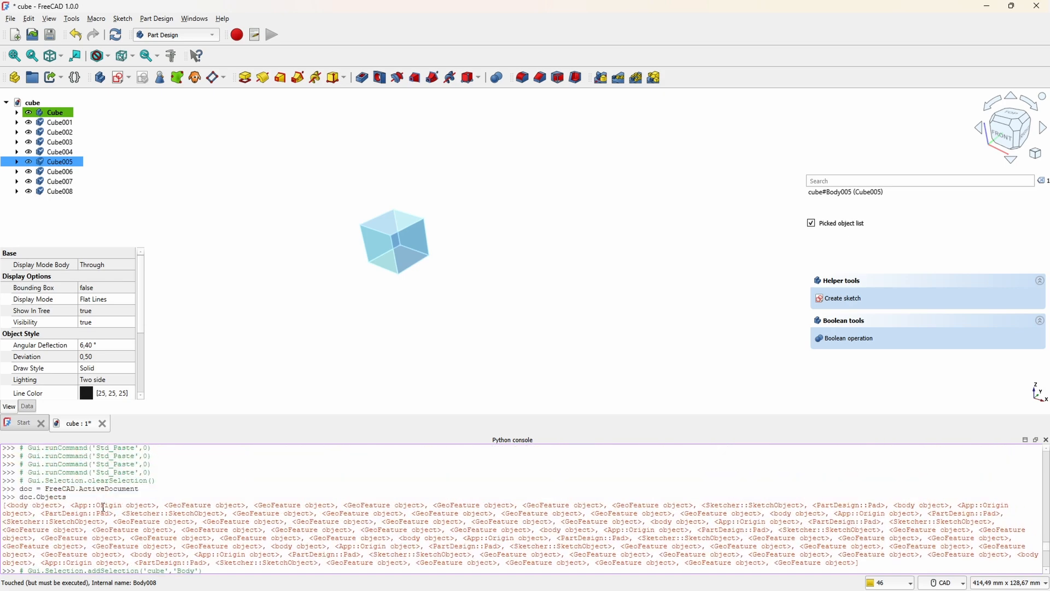
scroll(132, 540, "down", 5)
scroll(140, 551, "up", 5)
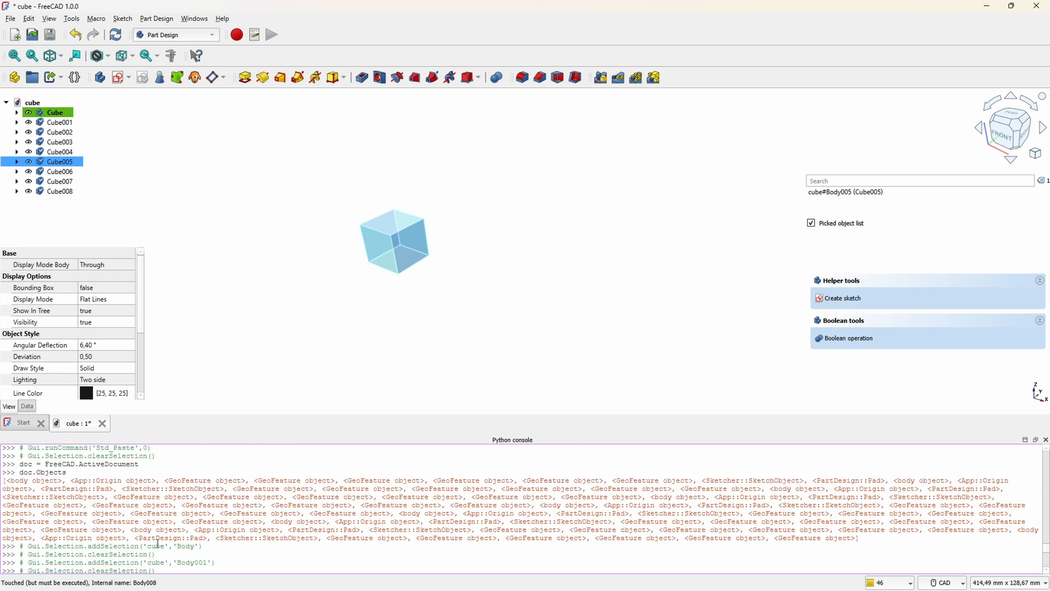
scroll(325, 546, "down", 5)
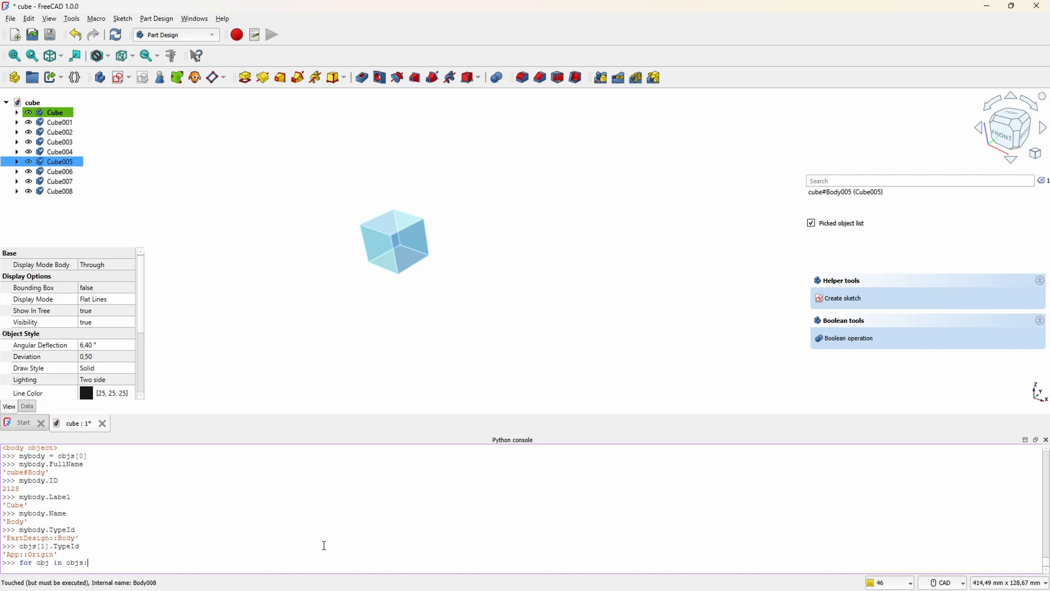
Step: Run a for loop over objs that prints "Body!" for every object whose TypeId equals "PartDesign::Body"
key("Return")
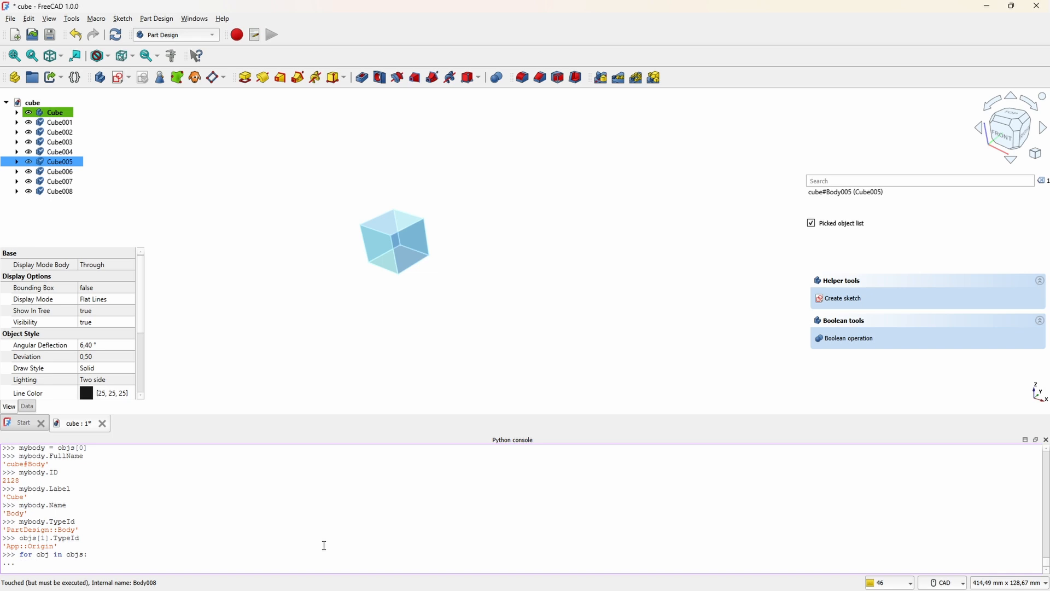
type("if obj.TypeId == \"PartDesign::Body")
type("::Body\"")
key("Return")
type("print(\"")
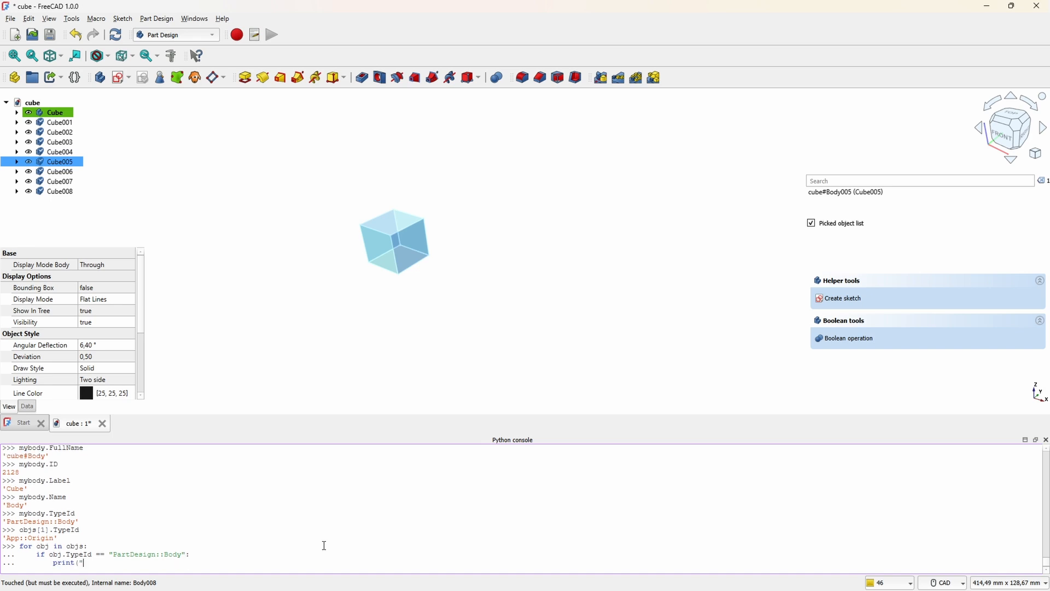
type("Body!\")")
key("Return")
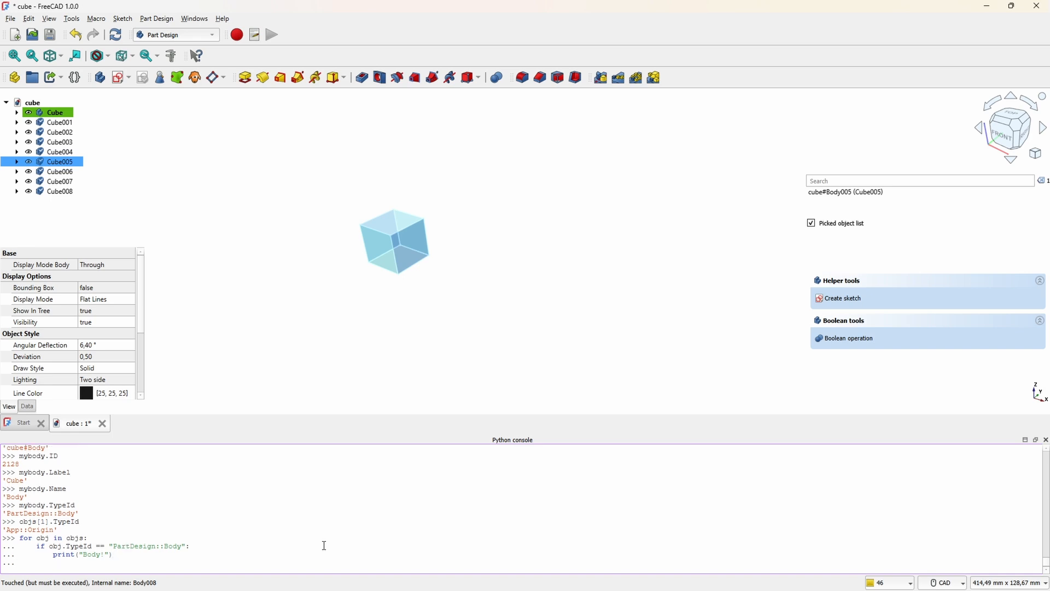
key("Return")
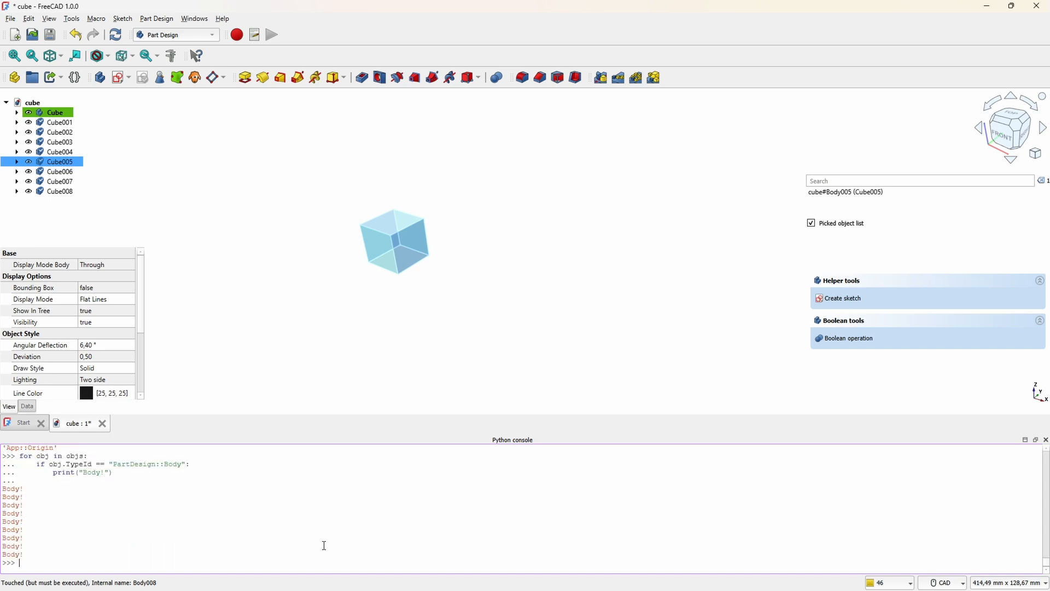
Step: Examine the "Body!" lines printed by the loop and review the earlier commands in the Python console
left_click(26, 495)
left_click_drag(25, 504, 40, 554)
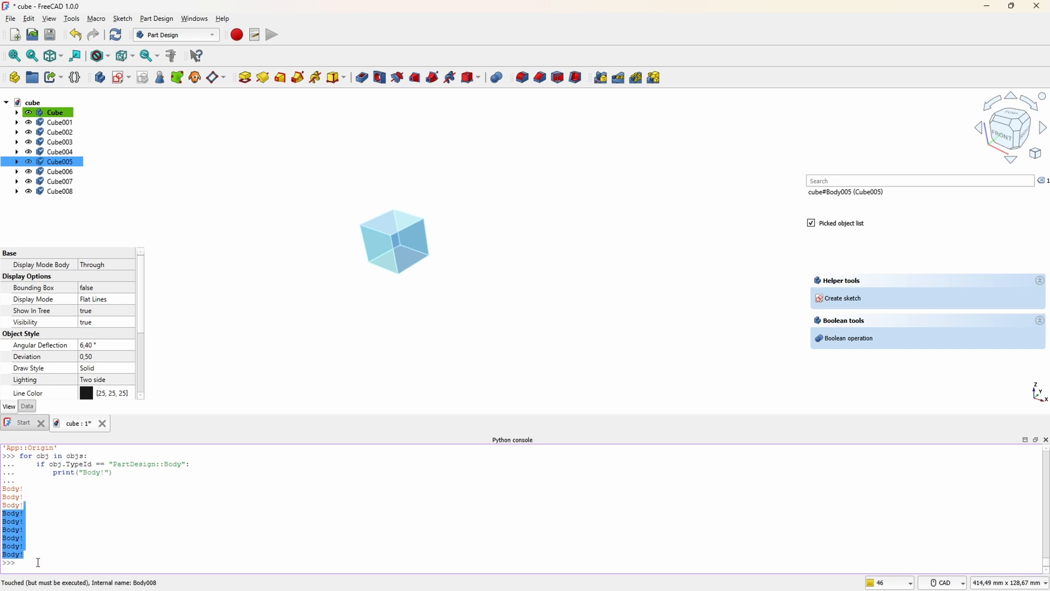
left_click(38, 562)
scroll(96, 487, "up", 2)
scroll(144, 529, "up", 2)
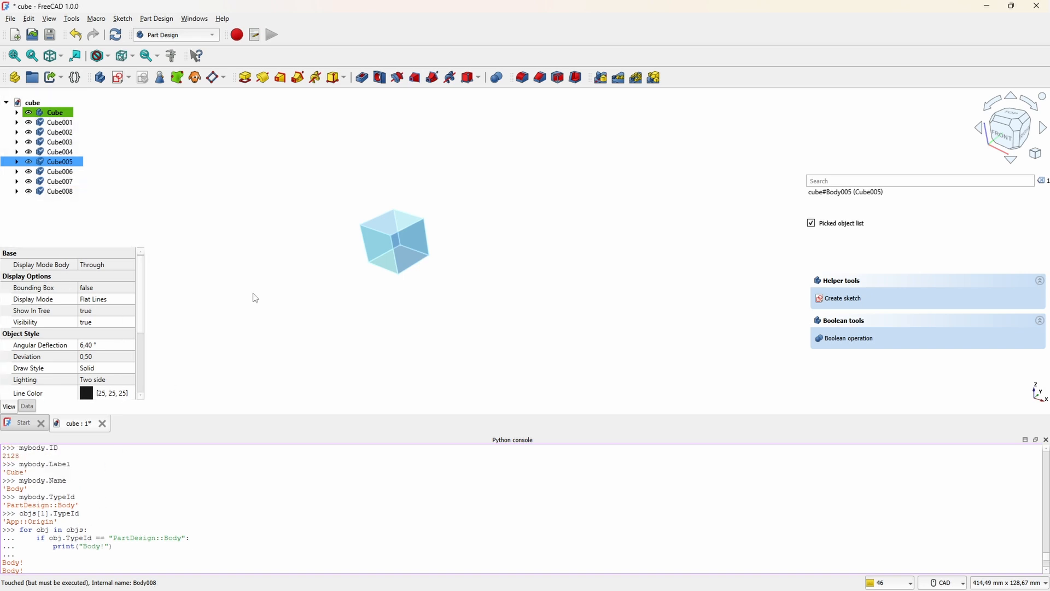
scroll(158, 465, "up", 2)
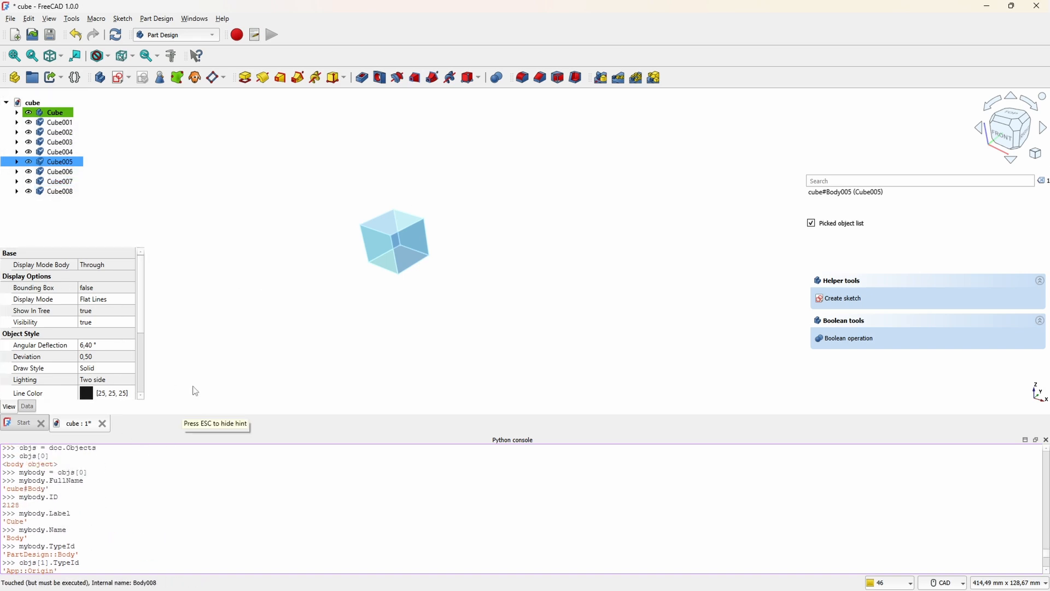
scroll(183, 509, "down", 2)
scroll(181, 535, "down", 3)
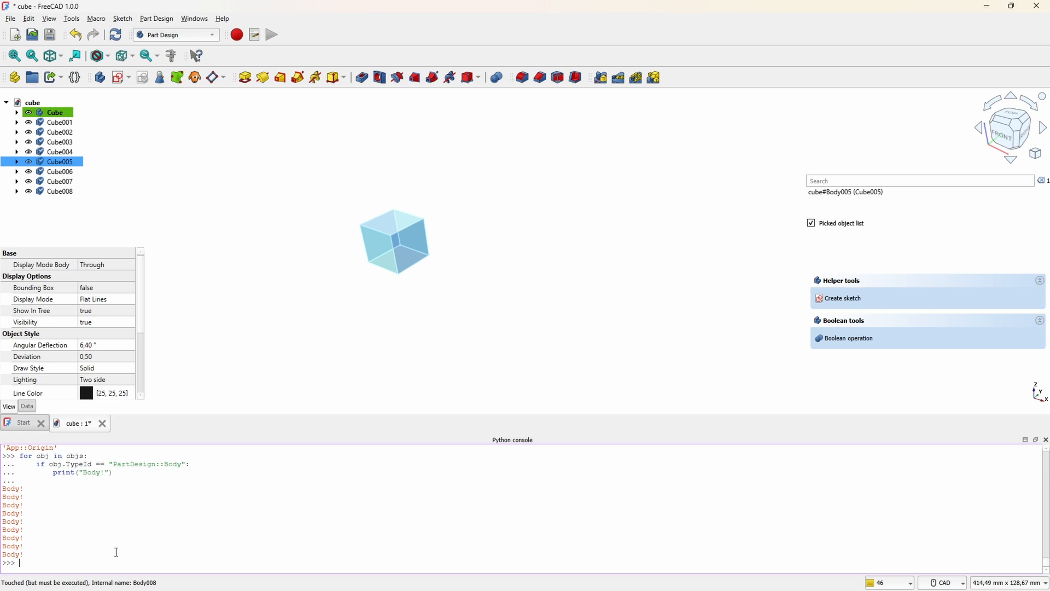
Step: Try to evaluate the variables body and bod in the Python console
type("body")
key("Return")
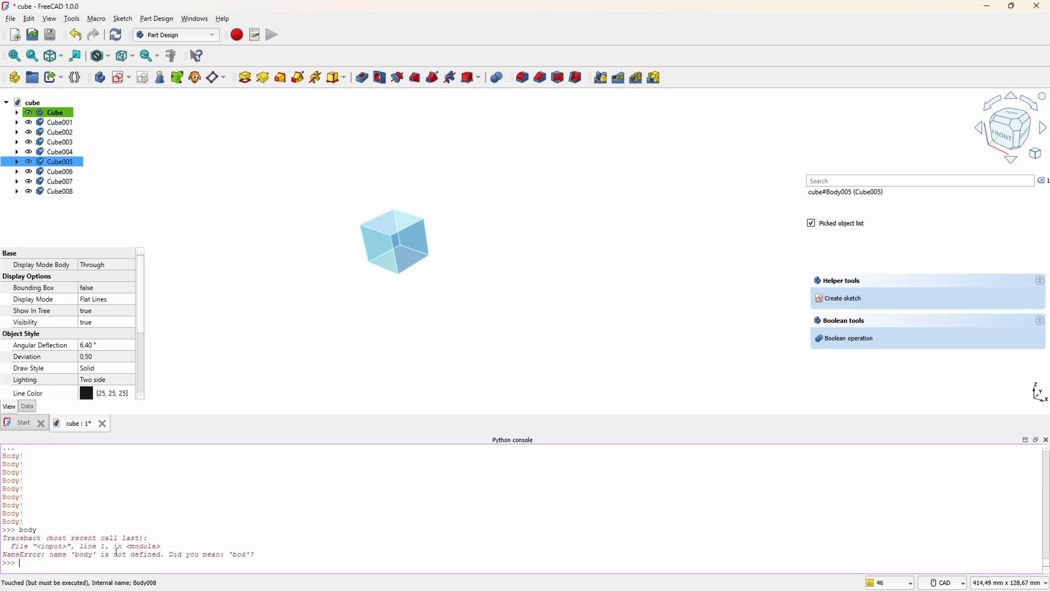
type("bod")
key("Return")
Step: Query the body's placement in the Python console with mybody.Placement
type("mybody.")
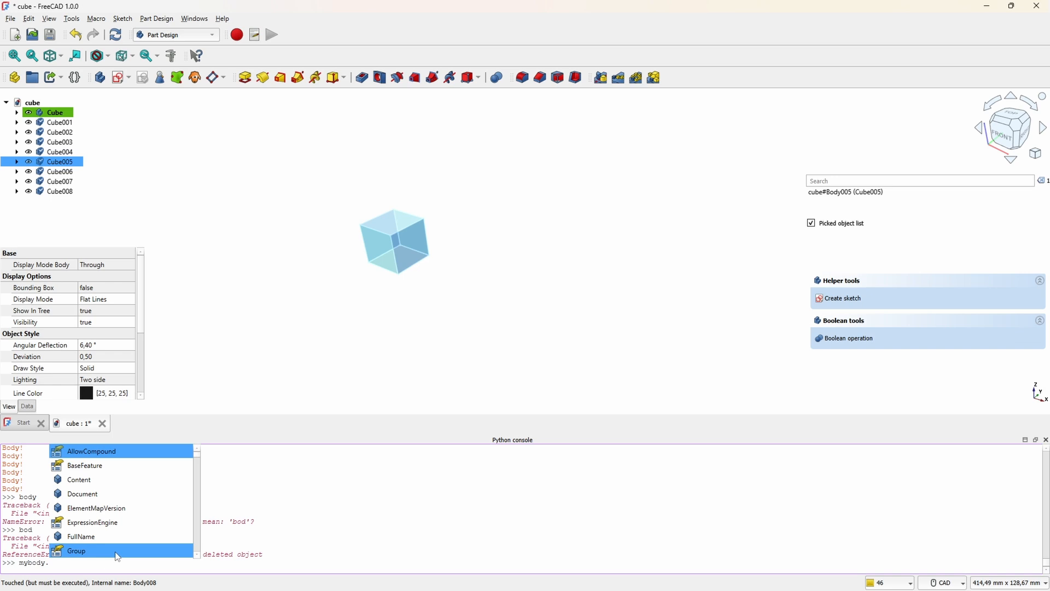
scroll(117, 556, "down", 3)
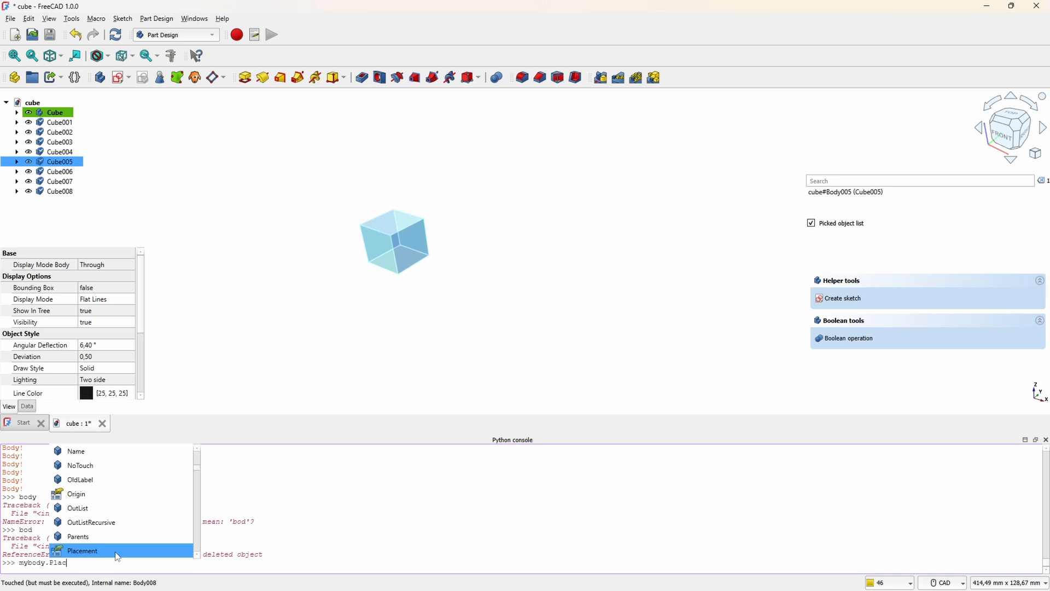
double_click(118, 556)
key("Return")
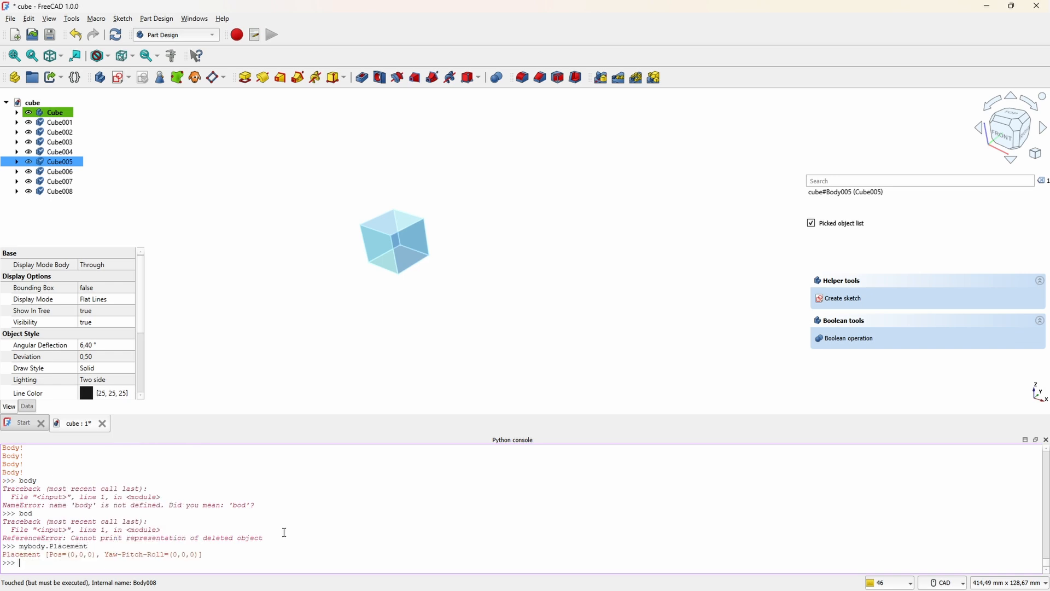
Step: Query the length of the body's base position vector with mybody.Placement.Base.Length
key("Up")
type(".")
key("Up")
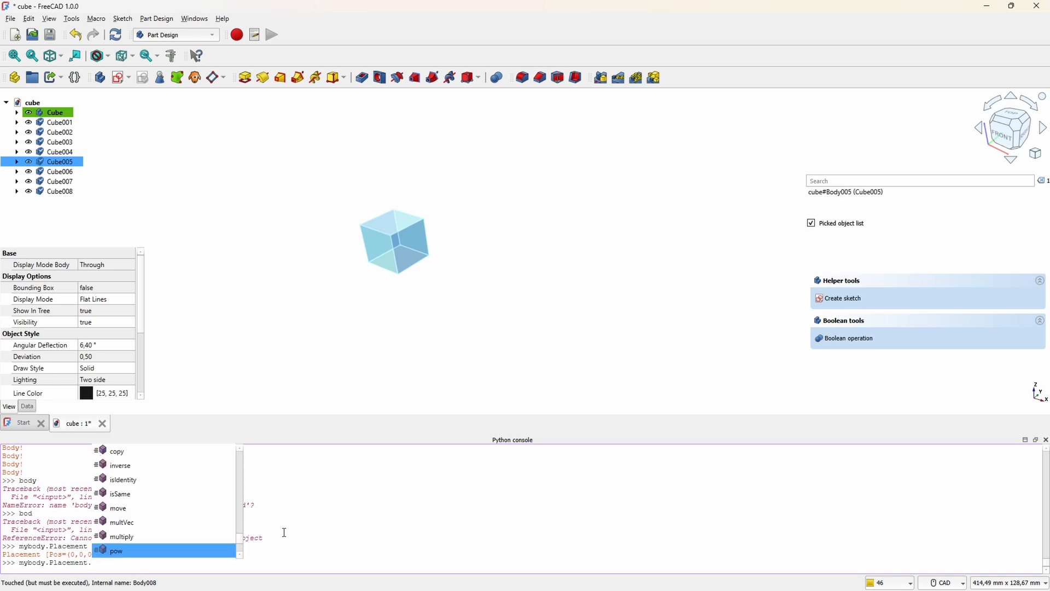
key("Down")
key("Down")
type("Base.Length")
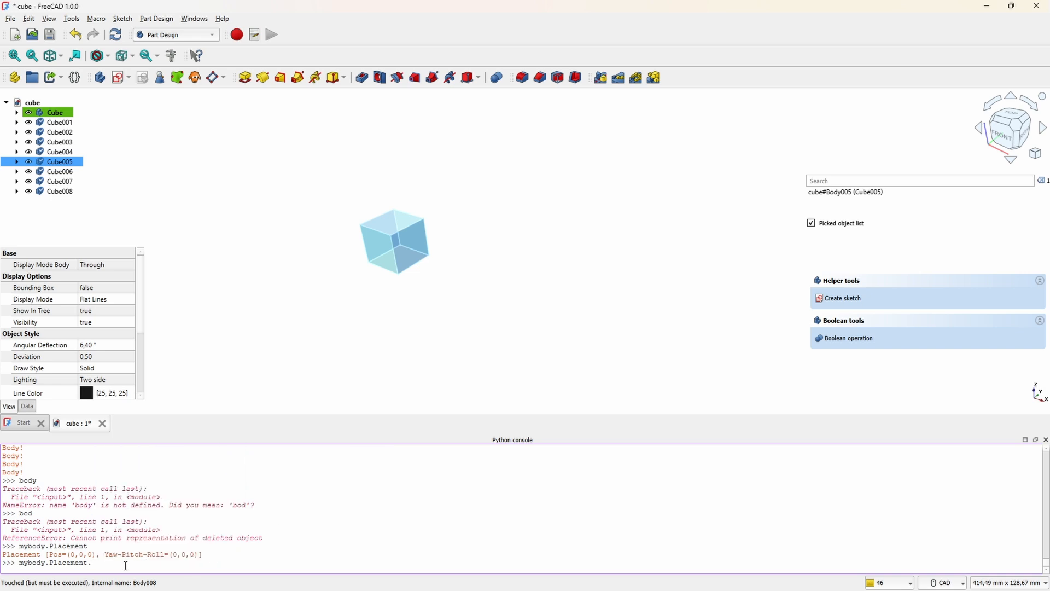
key("Return")
Step: Browse the members of mybody.Placement.Base and query the body's X position with mybody.Placement.Base.x
key("Up")
key("BackSpace")
key("BackSpace")
key("BackSpace")
key("BackSpace")
key("BackSpace")
key("BackSpace")
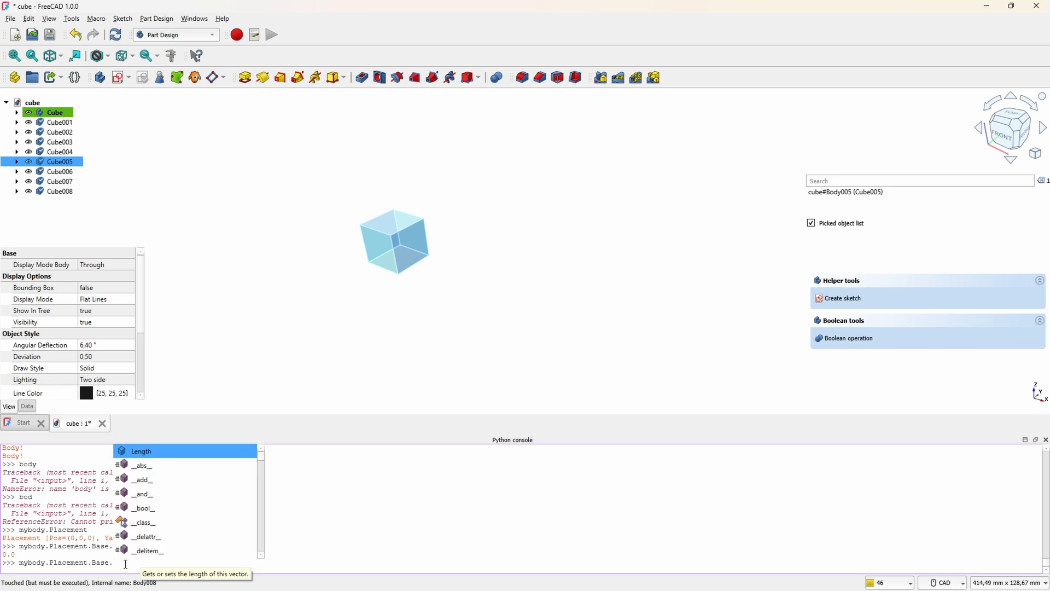
key("Down")
key("Down")
key("Down")
key("Down")
key("Down")
key("Down")
key("Down")
key("Down")
key("Down")
key("Down")
key("Down")
key("Down")
key("Down")
key("Down")
scroll(229, 489, "down", 12)
scroll(224, 504, "down", 5)
scroll(225, 504, "up", 4)
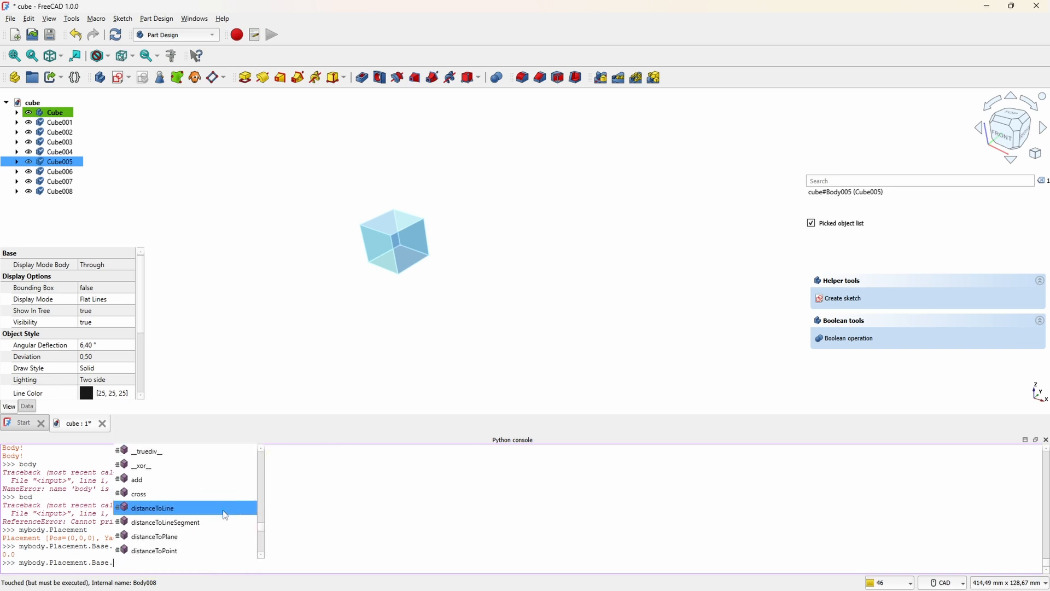
left_click_drag(261, 523, 260, 546)
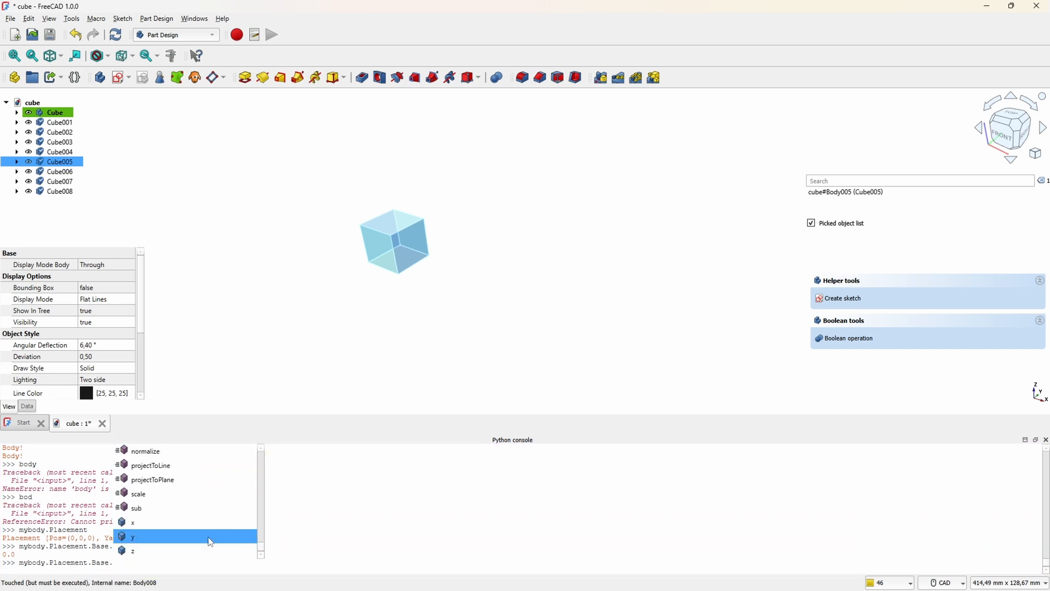
left_click(136, 523)
key("Return")
Step: Query the body's Z position with mybody.Placement.Base.z
key("Up")
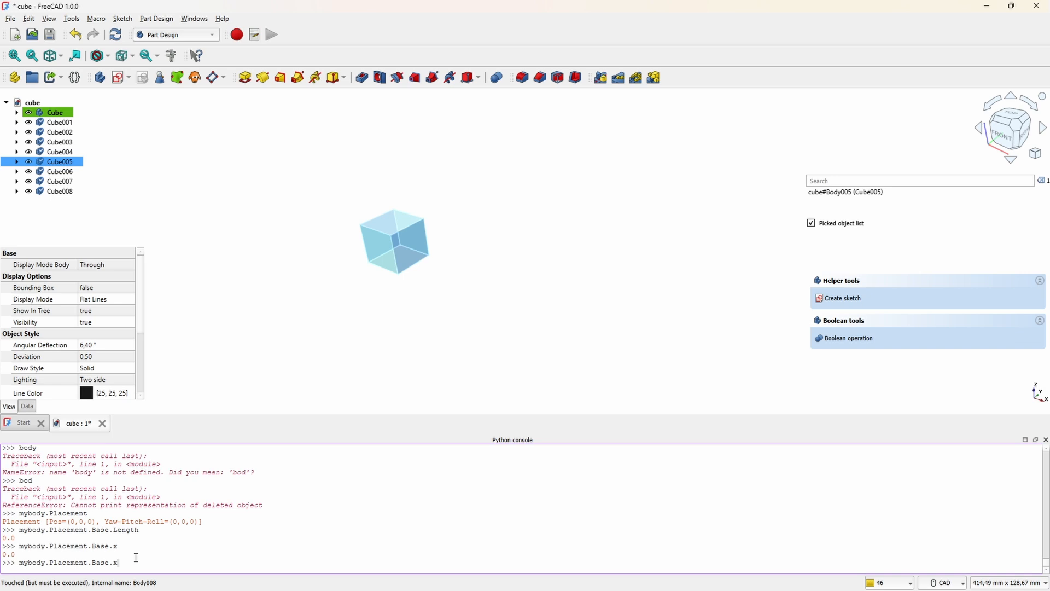
key("BackSpace")
type("z")
key("Return")
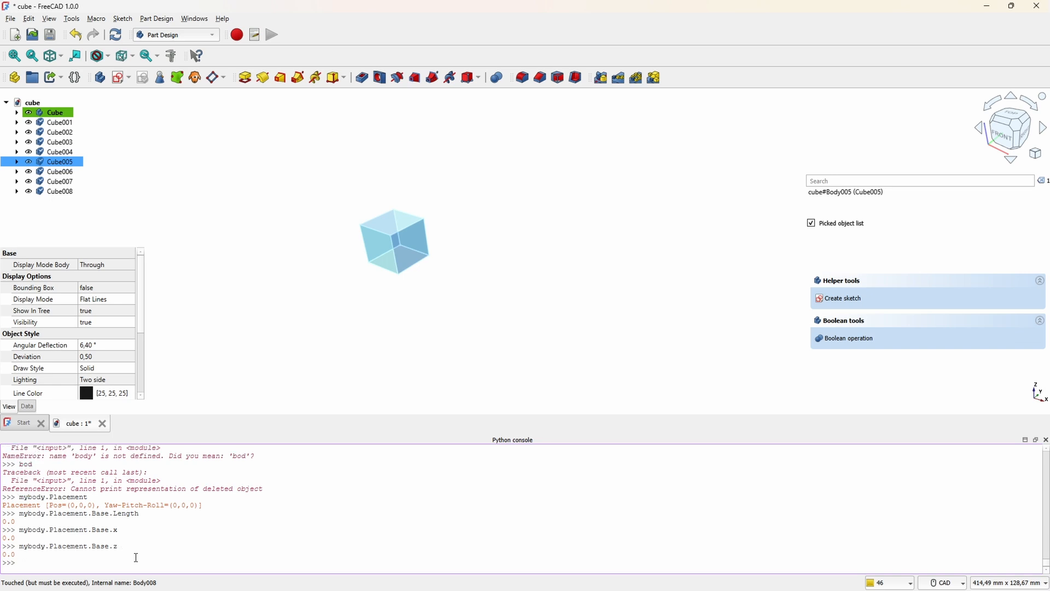
Step: Set mybody.Placement.Base.x to 15.0 in the Python console and check the cube's new position in the 3D view
key("Up")
type("x = 15.0")
key("Return")
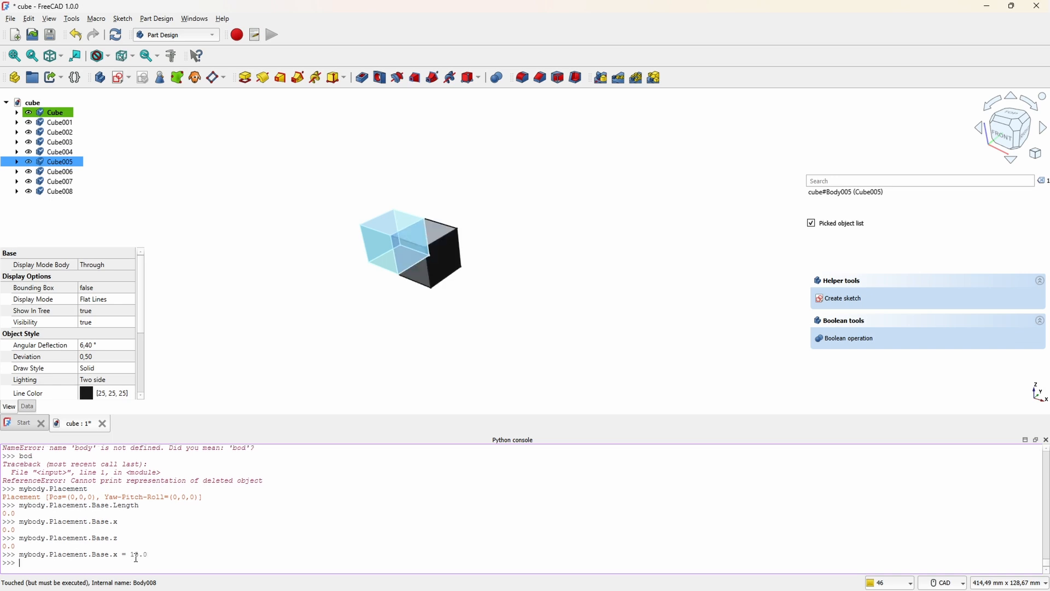
middle_click_drag(371, 238, 466, 210)
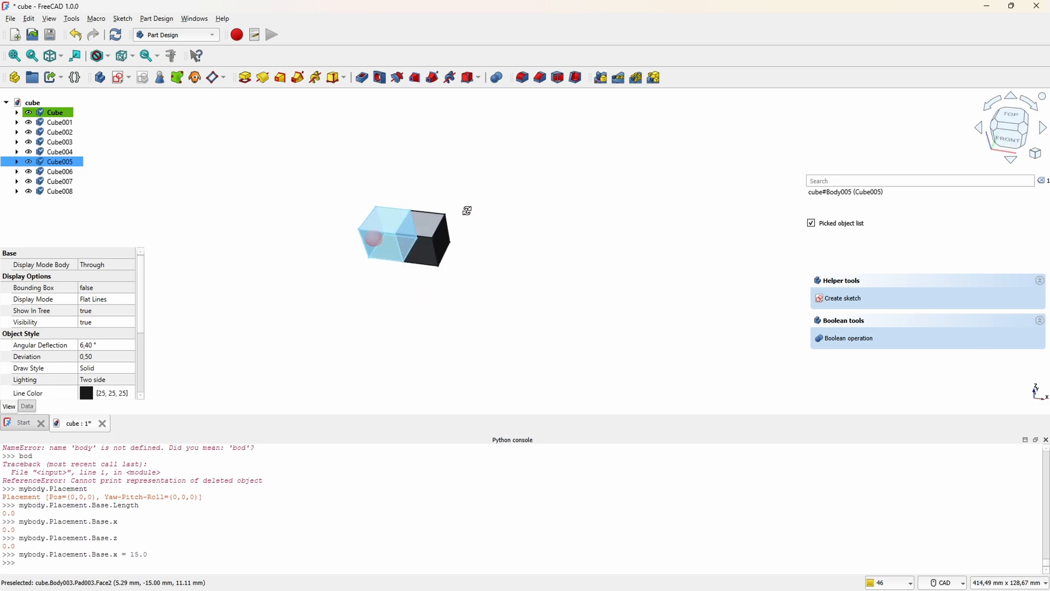
scroll(403, 237, "up", 5)
scroll(492, 296, "down", 5)
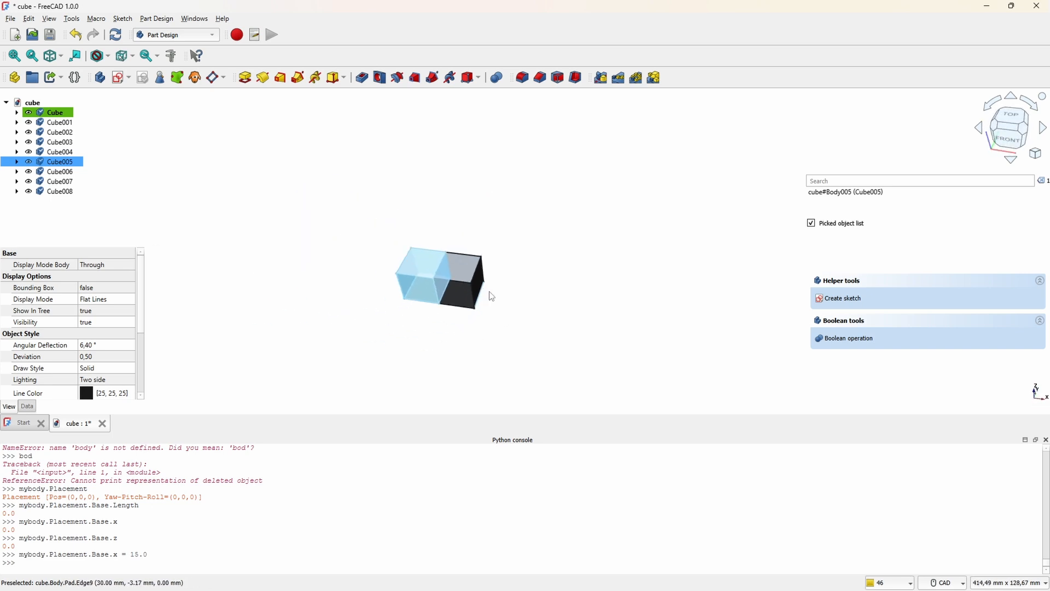
middle_click_drag(511, 324, 395, 228)
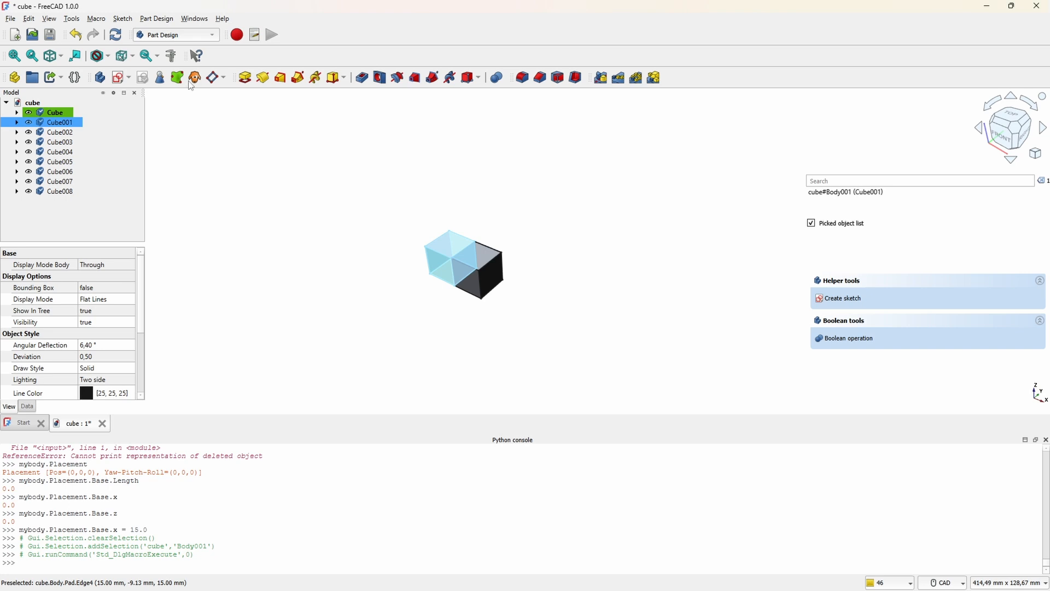
Step: Create a new user macro named cube_creator
left_click(254, 37)
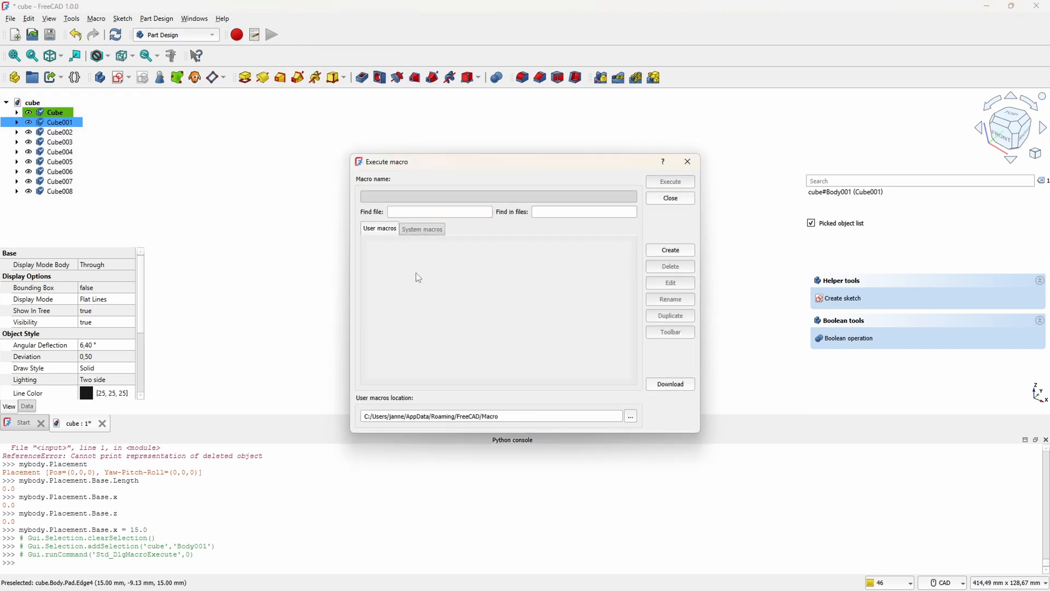
left_click(674, 251)
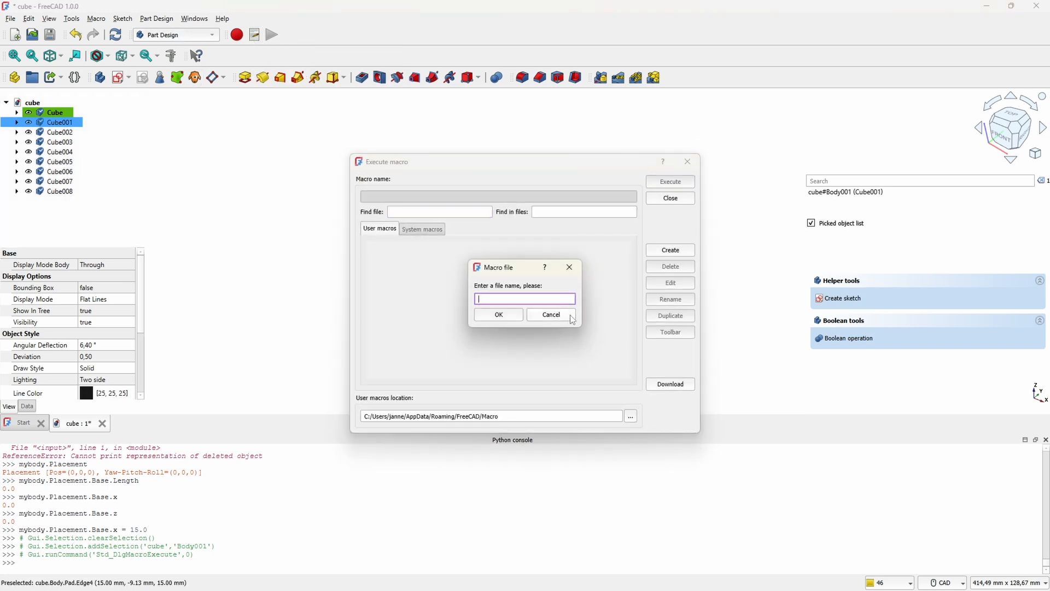
type("cube_creator")
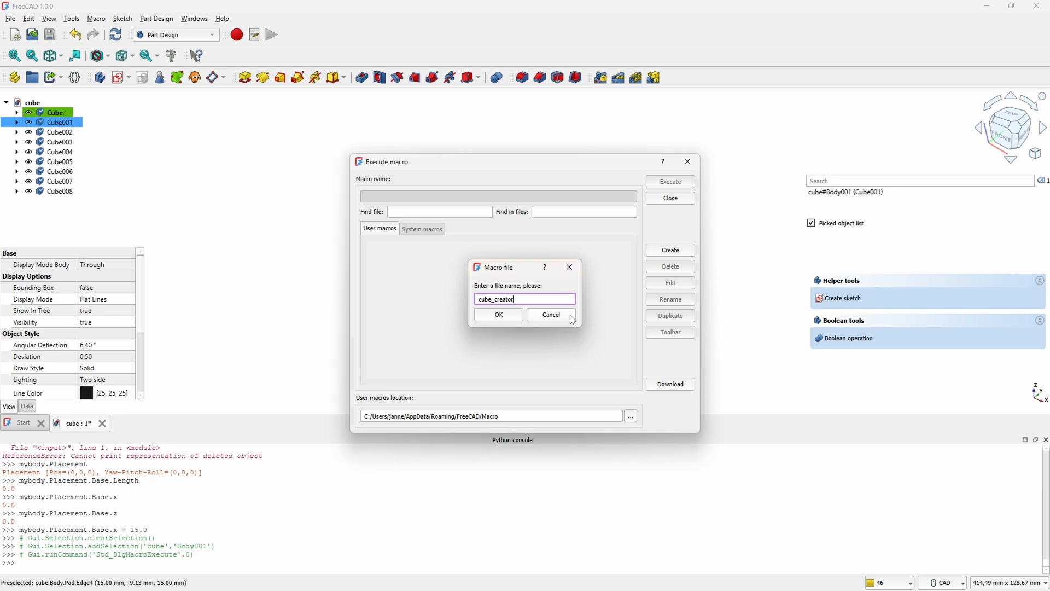
key("Return")
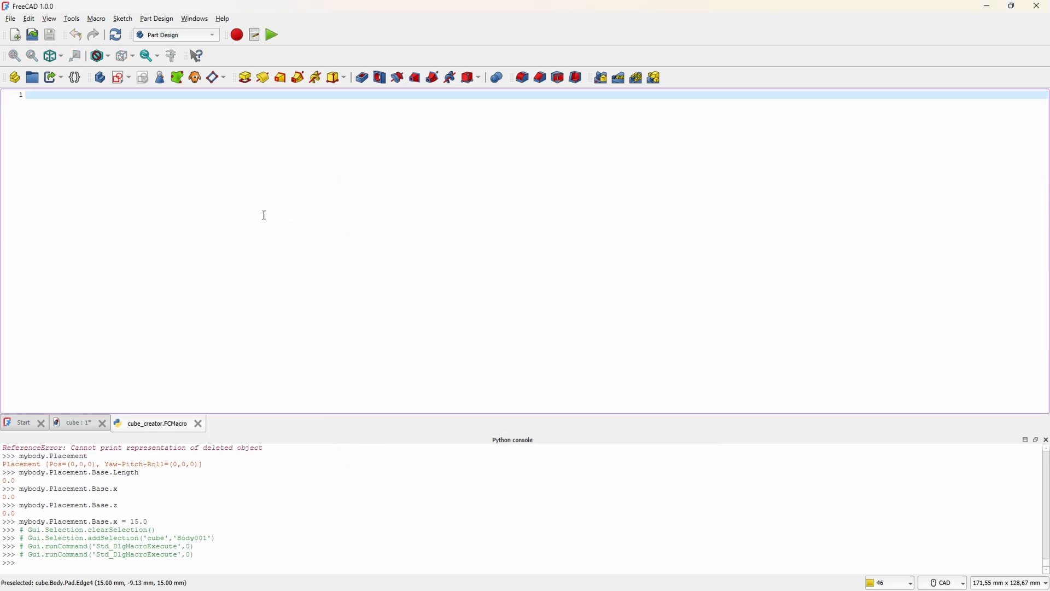
Step: Begin the macro with the lines doc = FreeCAD.ActiveDocument and objs = doc.Objects
type("doc = FreeCAD.ActiveDo")
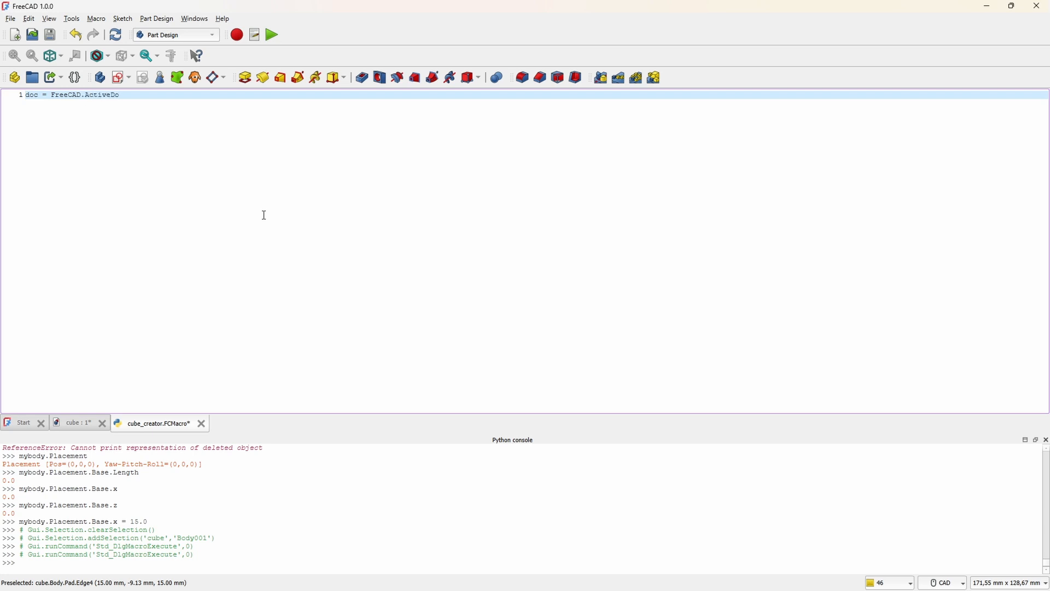
type("cument")
key("Return")
type("objs = doc.Objects")
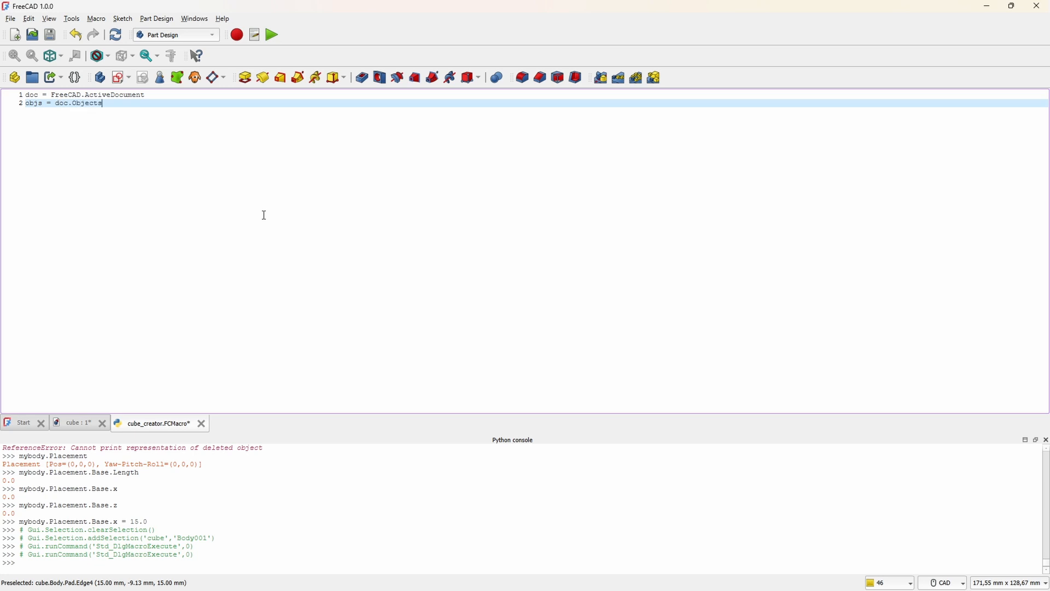
Step: Add a "for obj in objs:" loop to the macro and reuse the console's "PartDesign::Body" TypeId check and print line as its body
key("Return")
key("Return")
type("for")
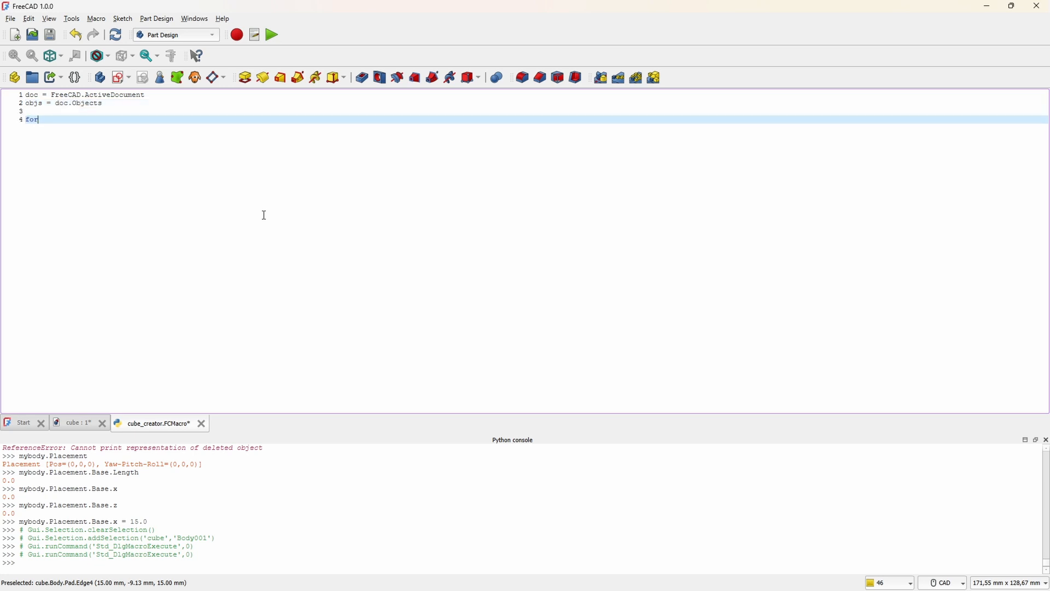
type(" obj in objs:")
key("Return")
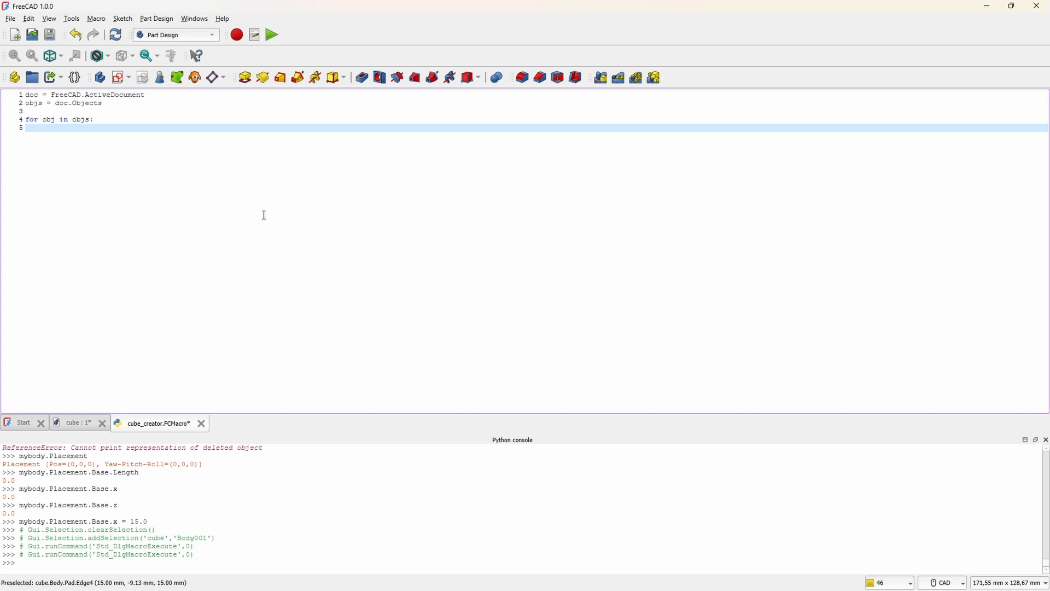
scroll(243, 509, "up", 11)
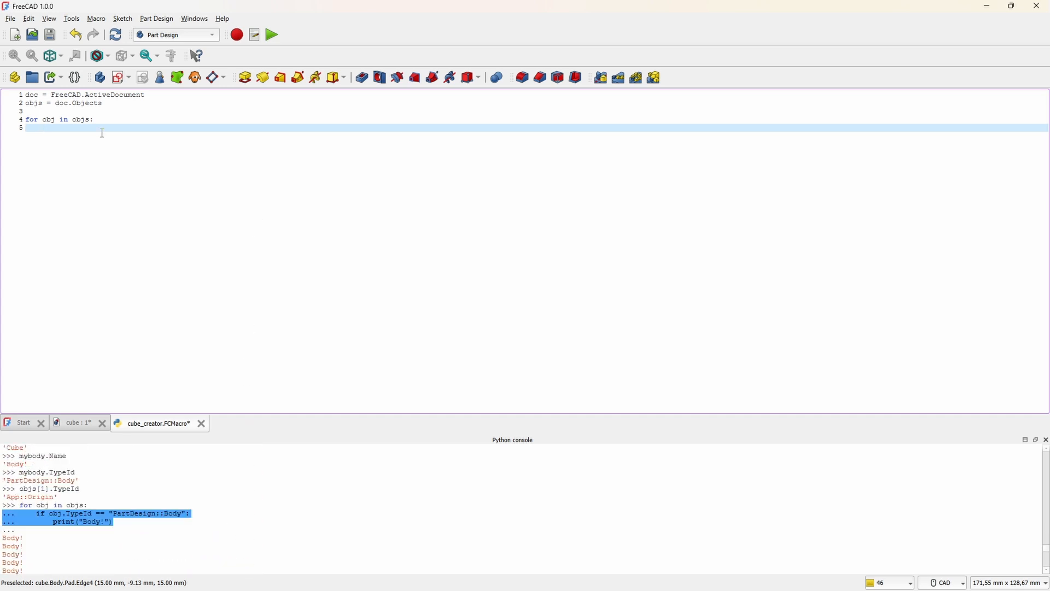
type("...     if obj.TypeId == \"PartDesign::Body\": ...         print(\"Body!\")")
Step: Insert an empty list, bodies = [], above the for loop in the macro
key("Up")
key("Up")
key("Up")
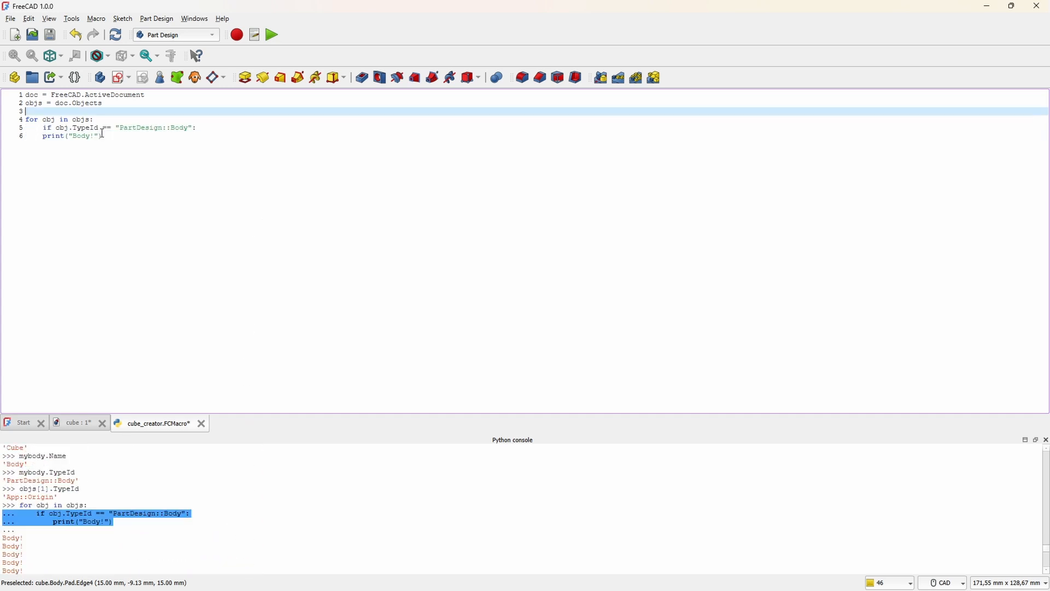
key("Return")
key("Return")
key("Up")
key("Return")
type("bod")
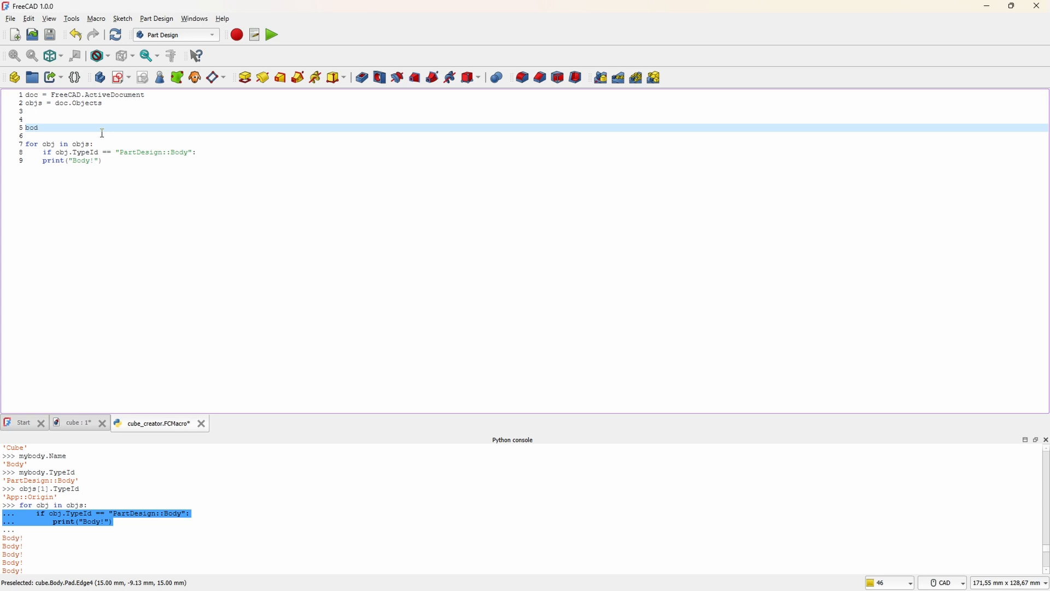
type("ies = []")
Step: Replace the print statement inside the if block with an indented bodies.append(obj)
key("Down")
key("Down")
key("Down")
key("Down")
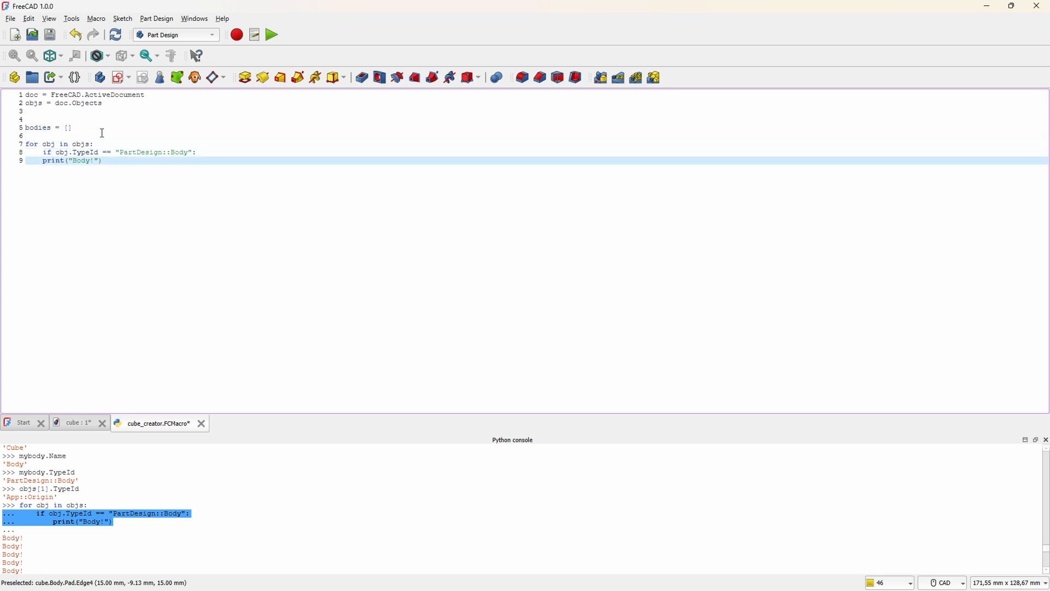
key("shift+End")
key("BackSpace")
type("bodies.append(obj)")
key("Return")
key("Return")
Step: Define the variables xbodies = 2, ybodies = 2 and zbodies = 2 between the bodies list and the for loop
left_click(102, 112)
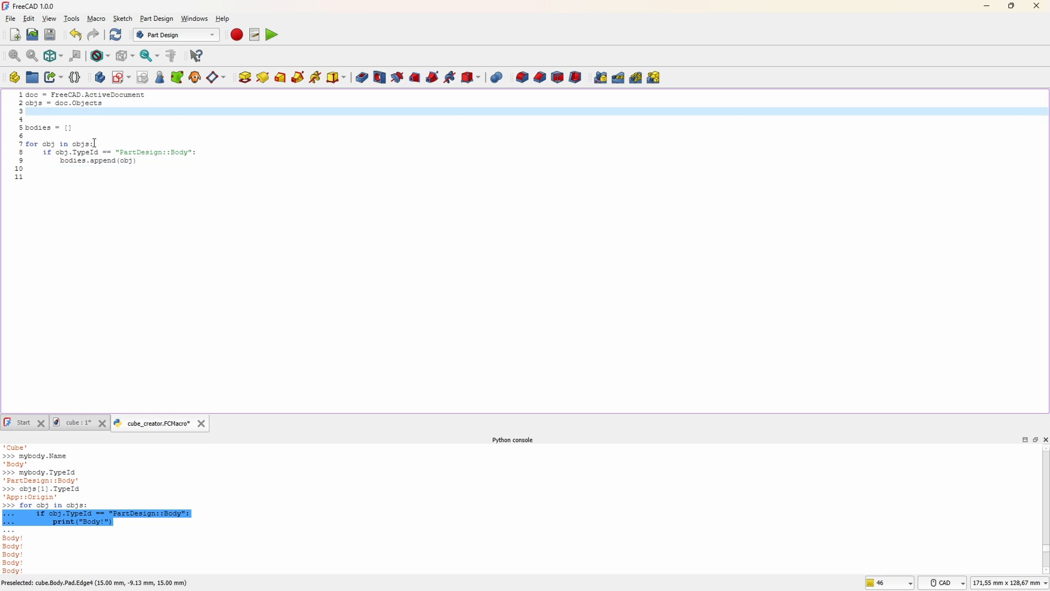
left_click(82, 134)
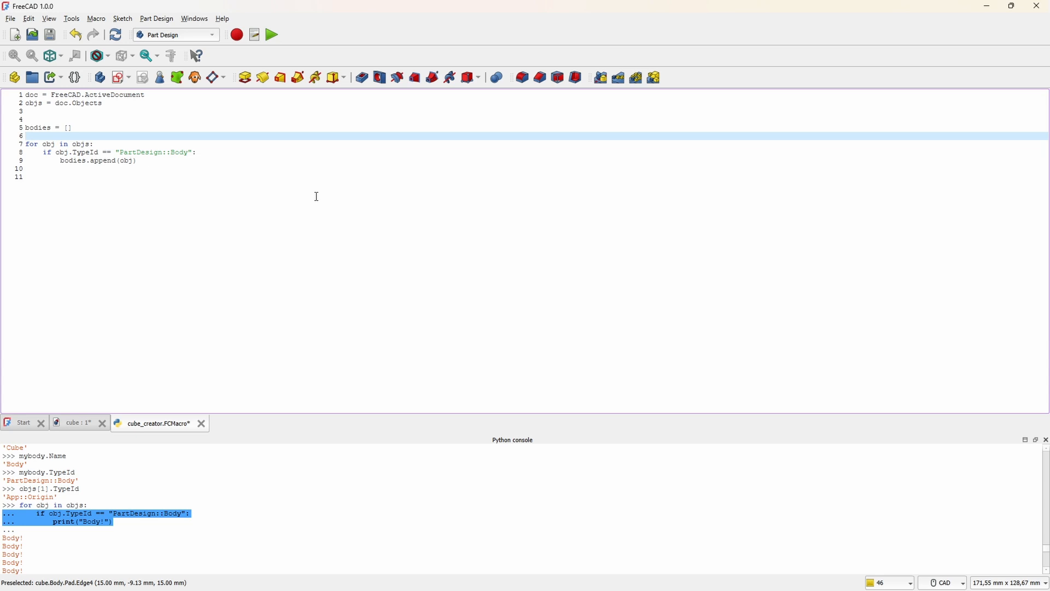
key("Return")
key("Return")
key("Return")
key("Up")
key("Up")
type("xbodies = 2")
key("Return")
type("ybodies = ")
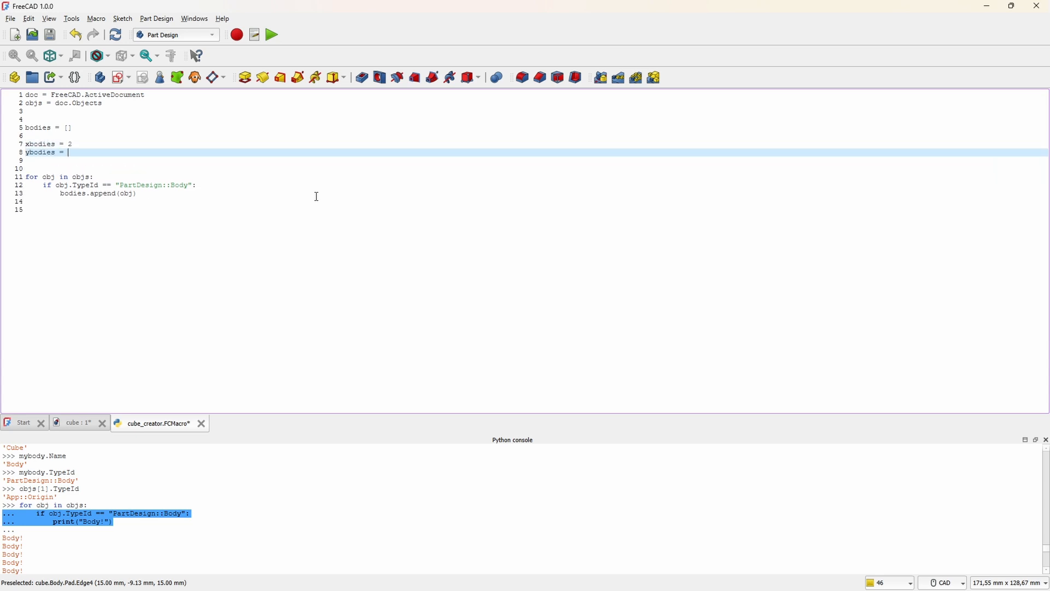
type("2")
key("Return")
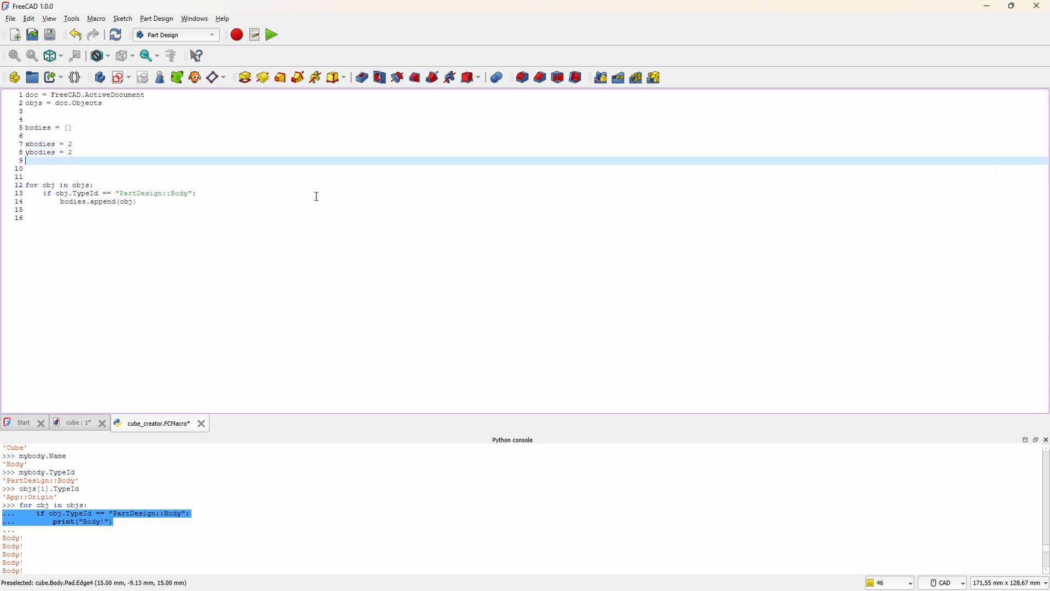
type("zbodies = 2")
Step: Add the condition "if bodies.__len__() != xbodies * ybodies * zbodies:" below the for loop
key("Down")
key("Down")
key("Down")
key("Down")
key("Down")
key("Down")
key("Return")
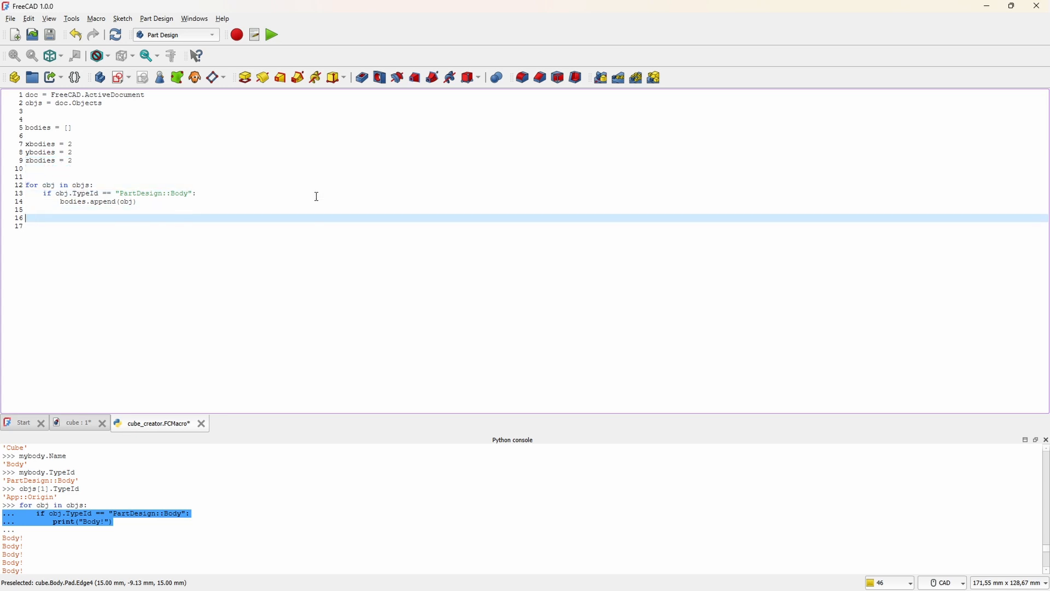
type("if bodies.__len__() !=")
type("xbodies * ybodies * zbodies:")
key("Return")
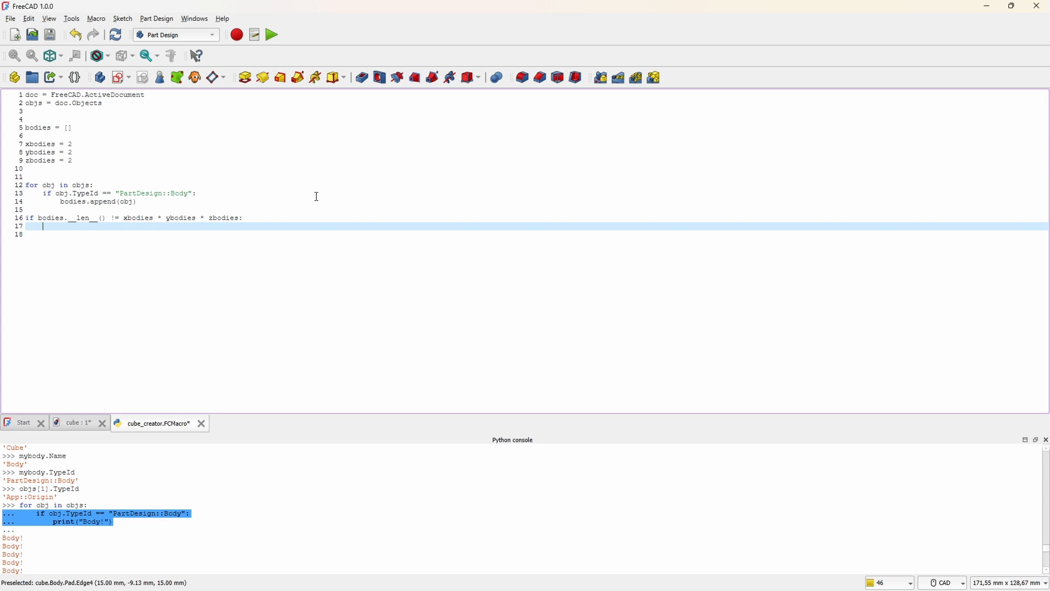
Step: Test FreeCAD.Console.PrintError("Help!") in the Python console and dismiss the resulting notification
right_click(307, 218)
scroll(235, 512, "down", 6)
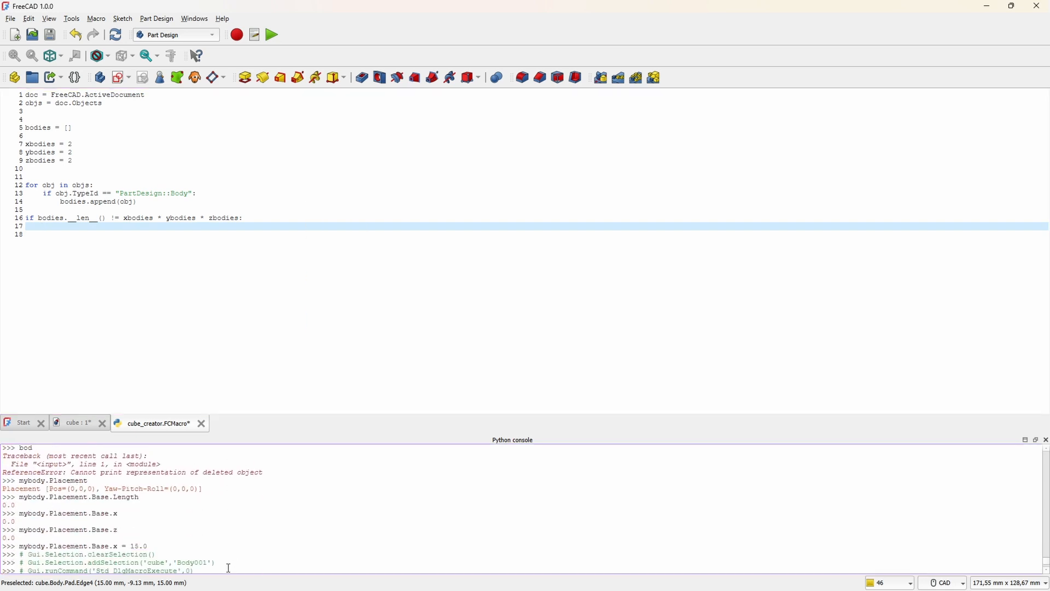
type("FreeCAD.Logger.")
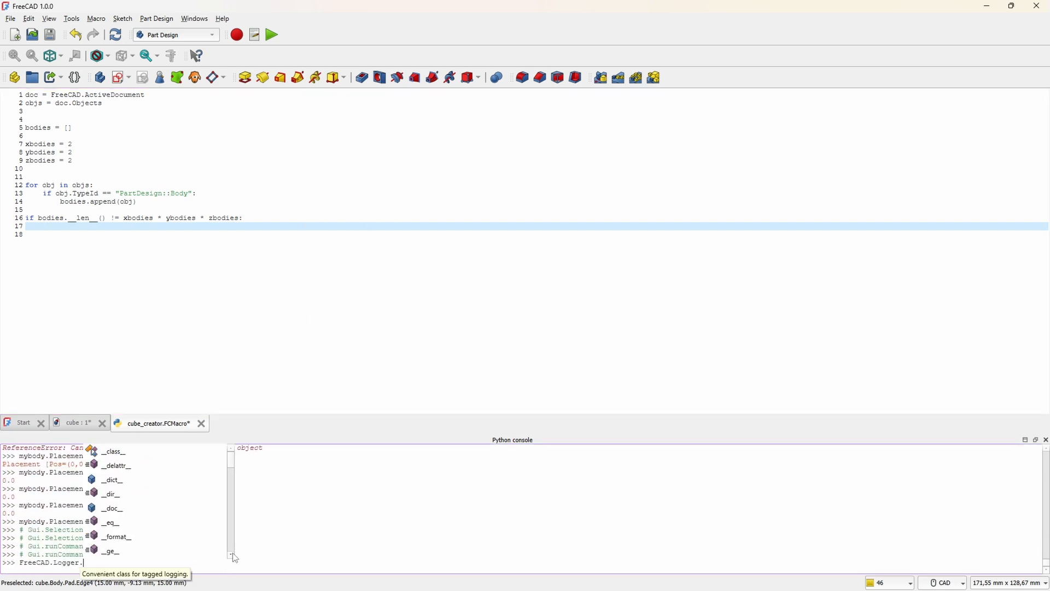
key("BackSpace")
key("BackSpace")
key("BackSpace")
key("BackSpace")
key("BackSpace")
key("BackSpace")
key("BackSpace")
type("Console.PrintError(\"He")
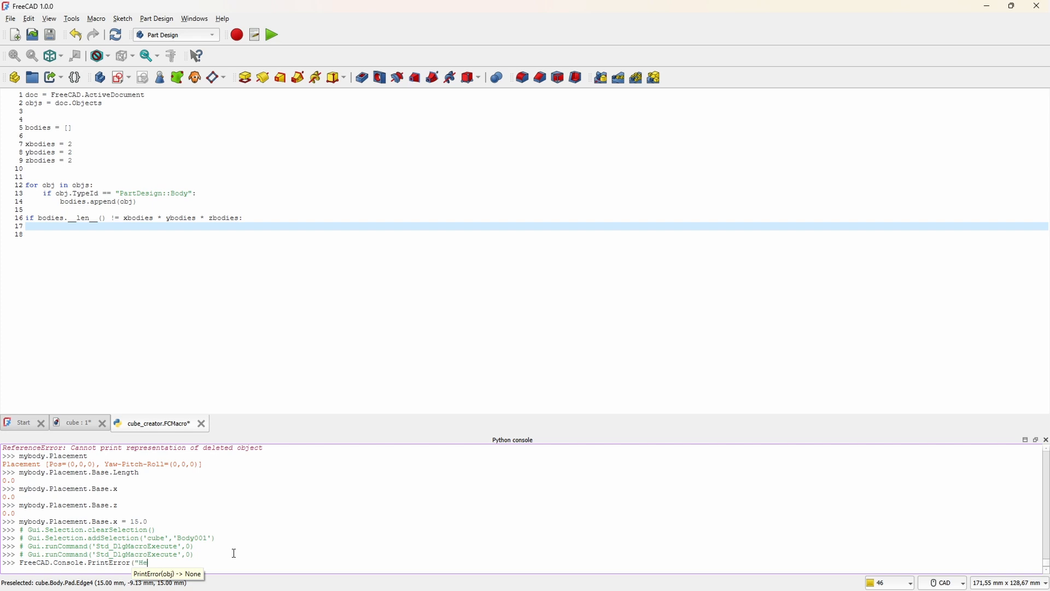
type("lp!\")")
key("Return")
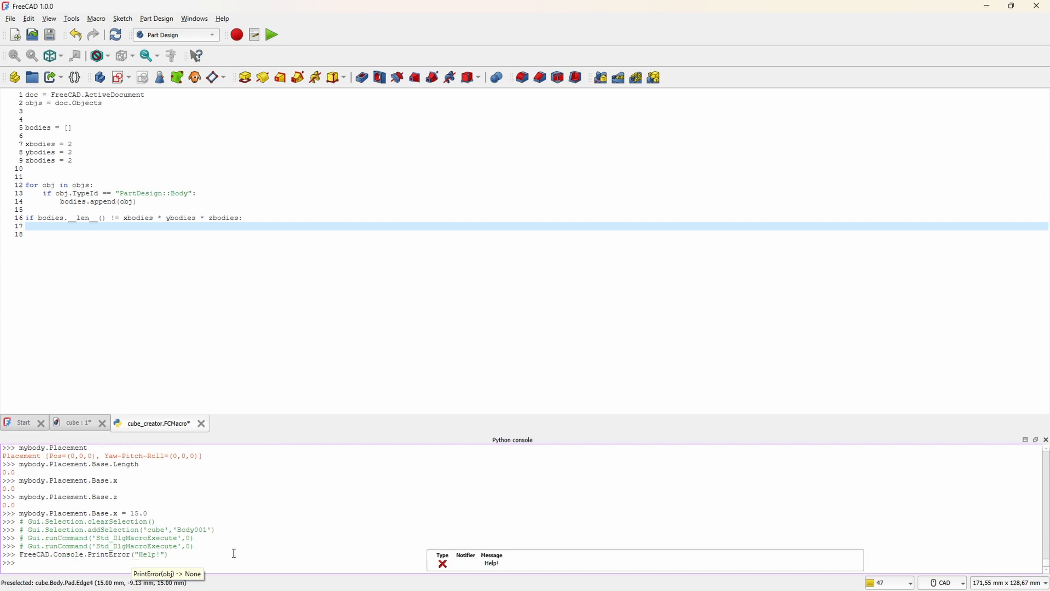
left_click(505, 563)
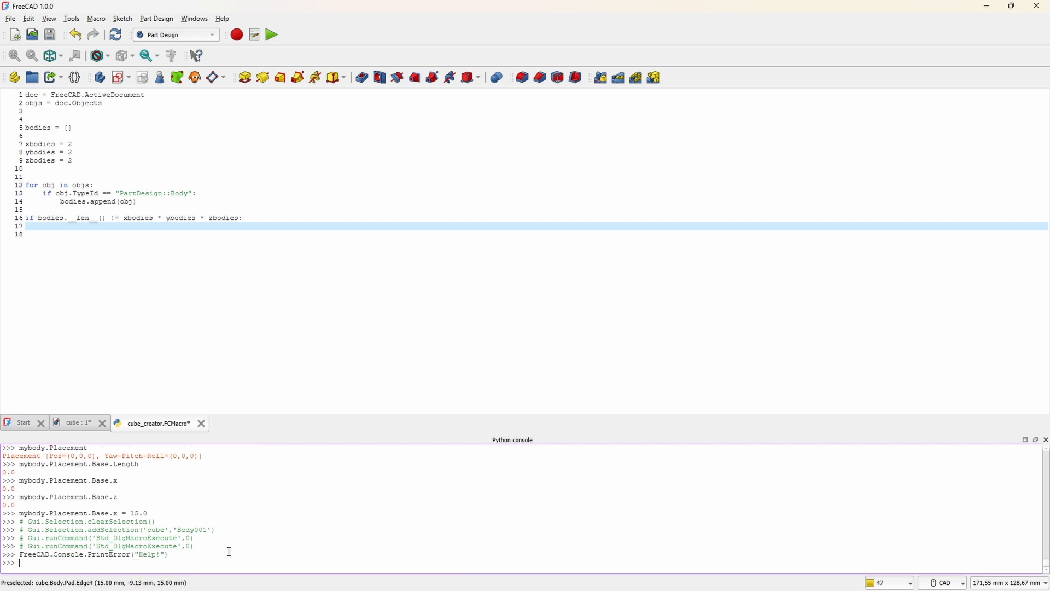
Step: Inside the count check, add FreeCAD.Console.PrintError(f"Error! Expected %{xbodies * ybodies * zbodies} bodies, but got bodies.__len__()")
left_click(103, 228)
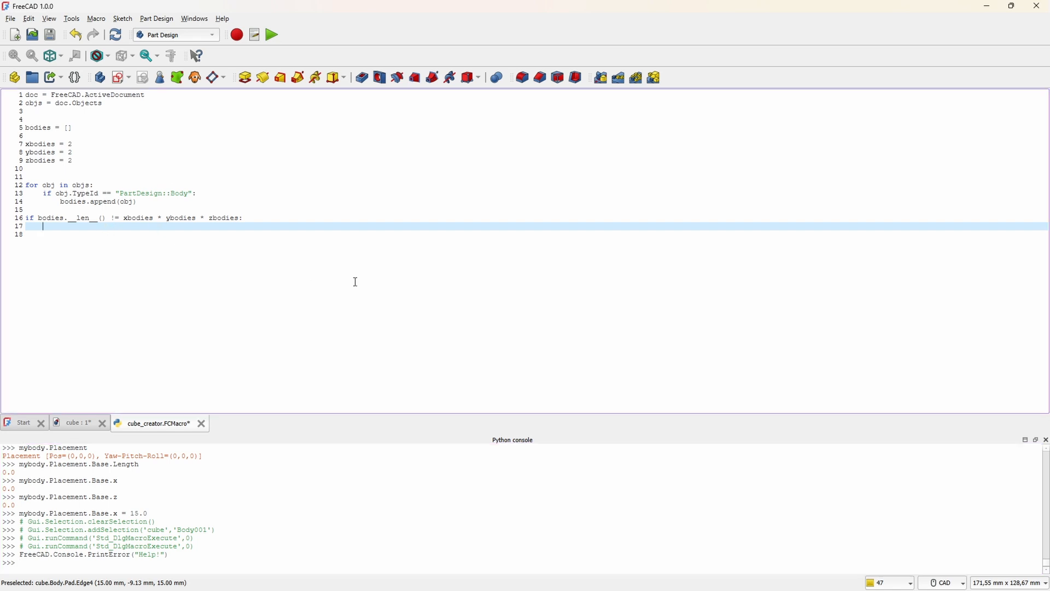
type("FreeCAD.Console.PrintError(f\"")
key("BackSpace")
type("f\"Error! Expected {xbodies * ybodies * zbodies")
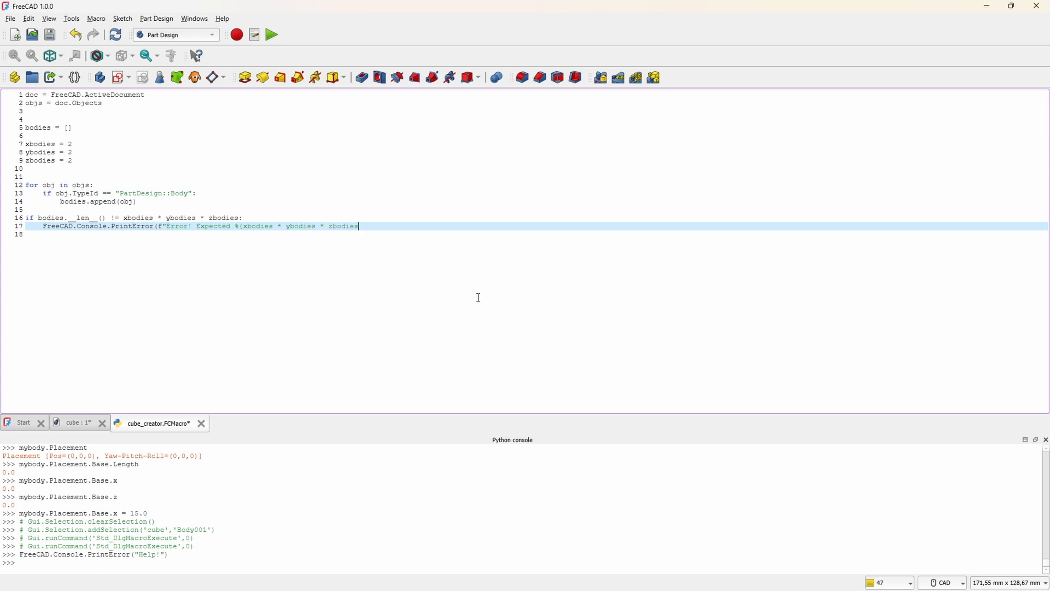
type("} bodies, but got bodies.__len__()\")")
Step: Add exit() below the PrintError line, leave blank lines after it, and save the macro
key("Return")
type("exit()")
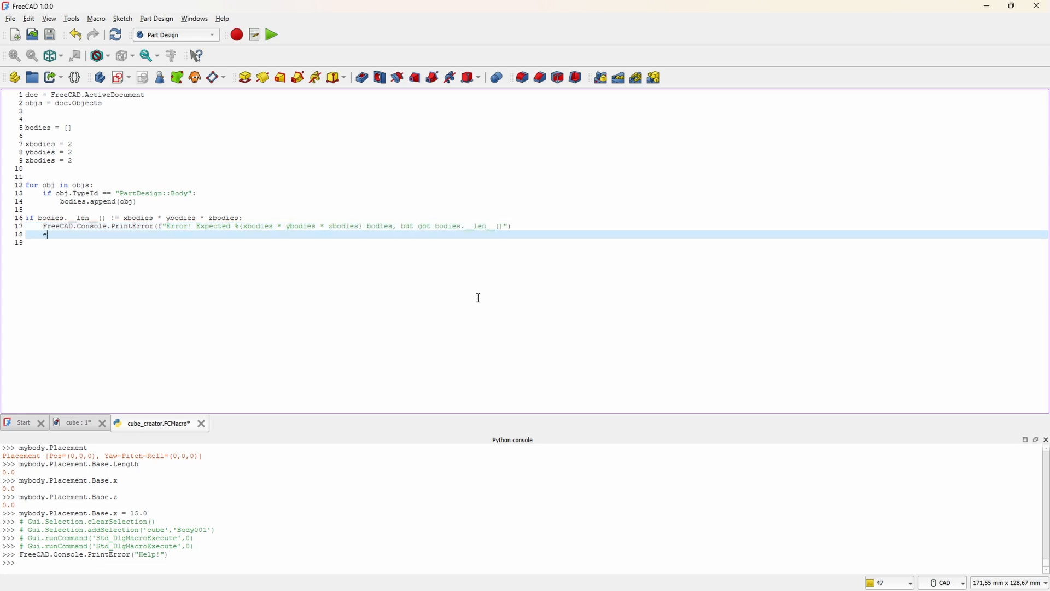
key("Return")
key("Return")
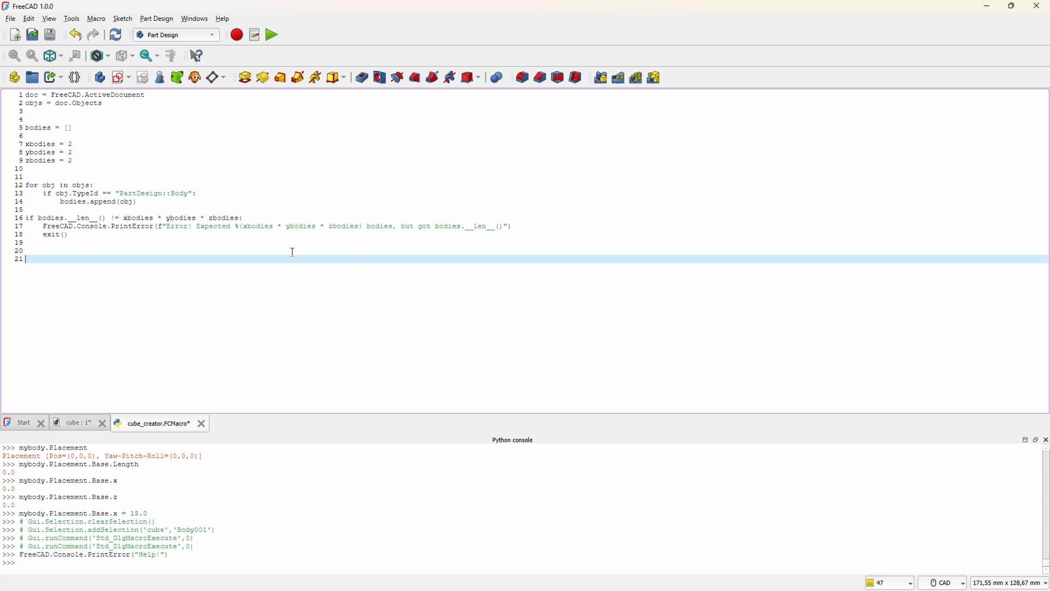
key("ctrl+s")
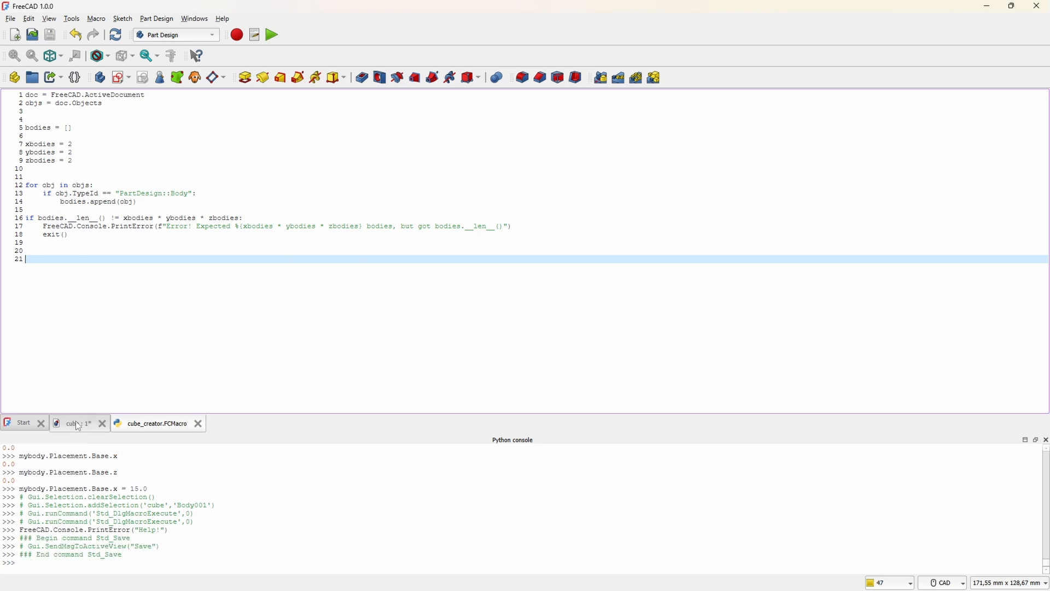
Step: In the cube document, delete Cube008 and the bodies Cube001 through Cube007, keeping only the original Cube
left_click(75, 423)
left_click(53, 192)
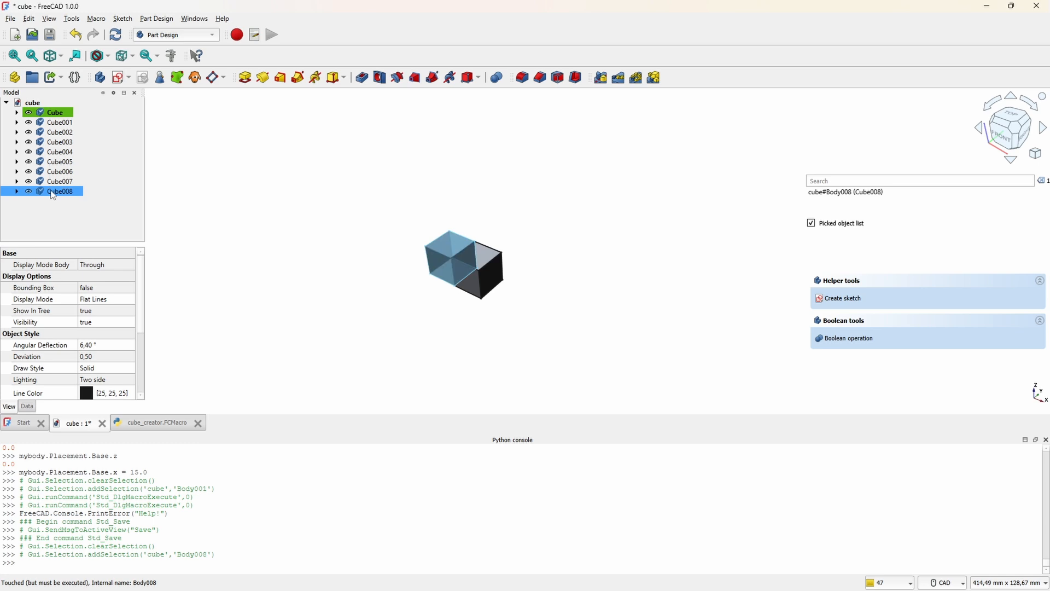
key("Delete")
left_click(63, 124)
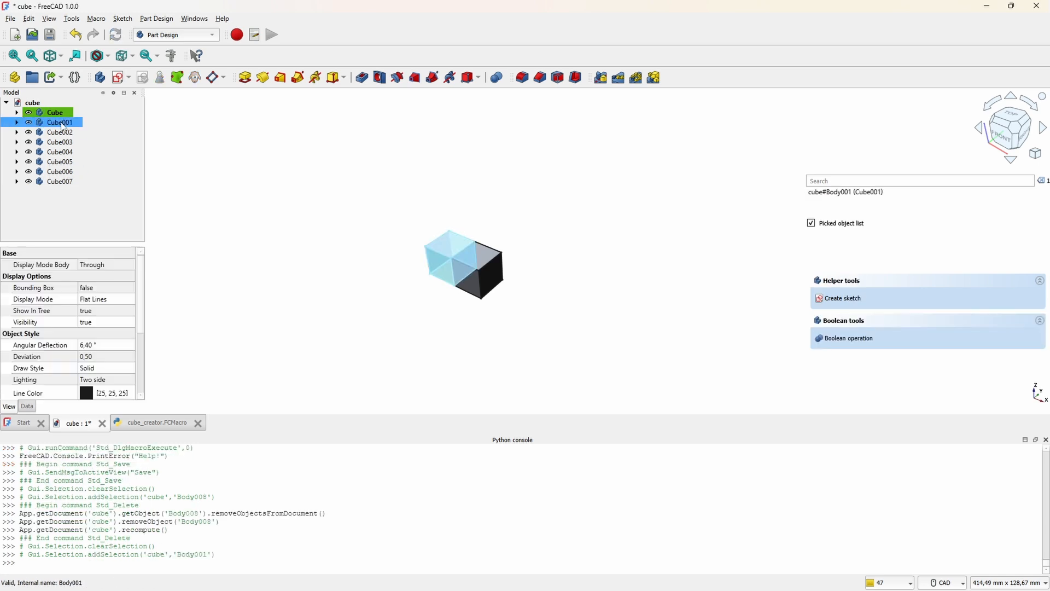
left_click(60, 183, "shift")
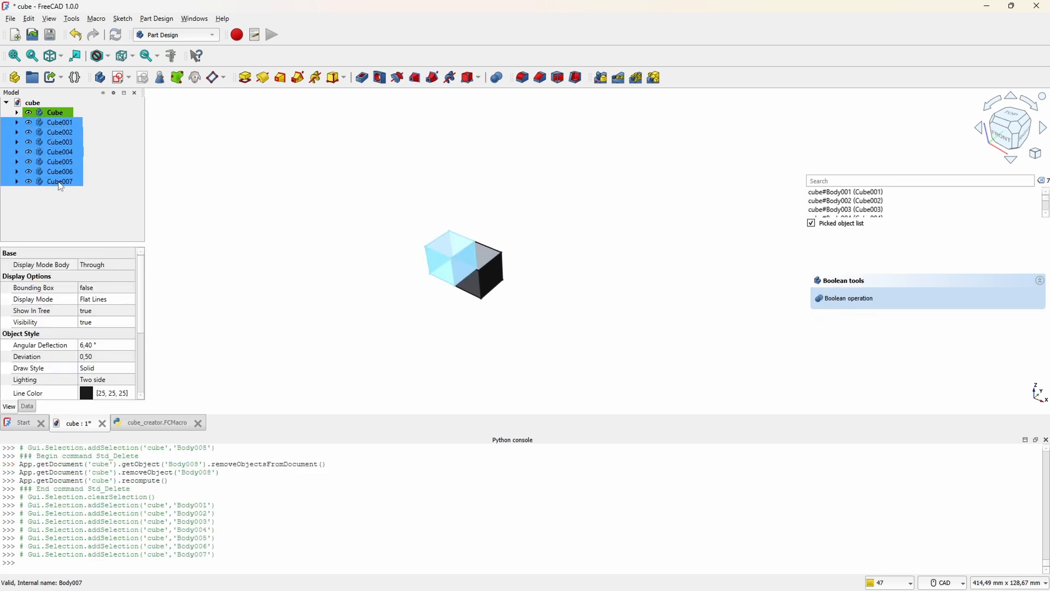
key("Delete")
Step: Evaluate obj and mybody in the Python console to check which objects they refer to
left_click(205, 561)
type("obj.")
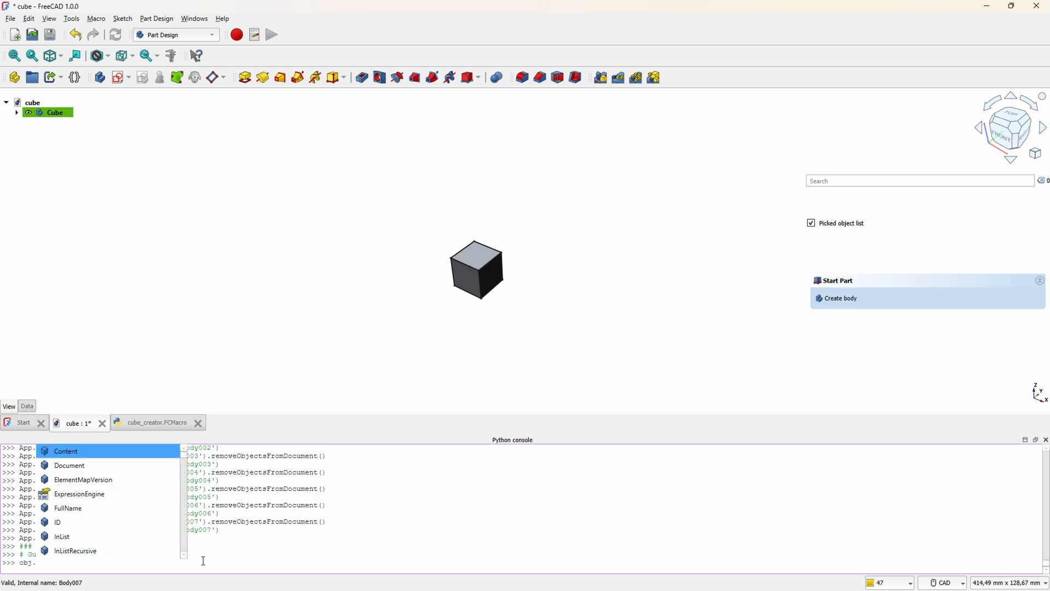
key("Return")
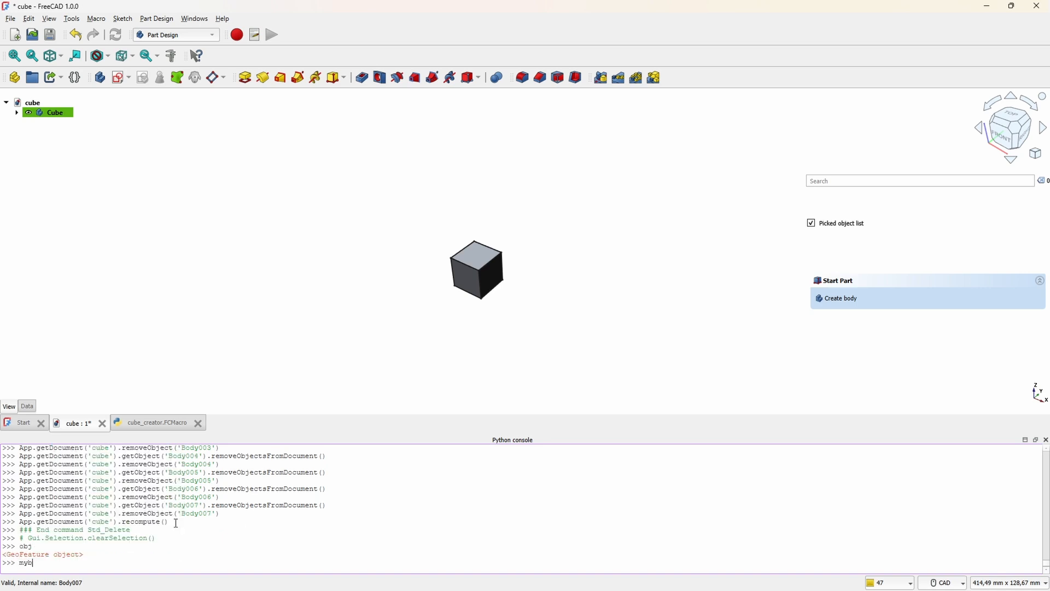
type("mybody")
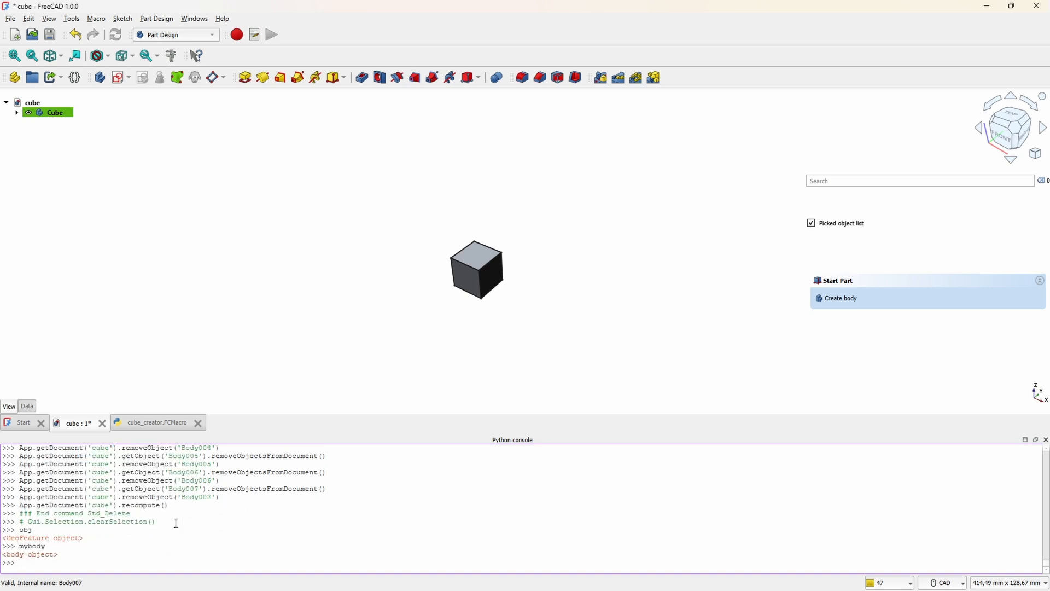
Step: Look through the attributes of mybody and its Shape in the Python console and evaluate mybody.Shape.Length
type(".")
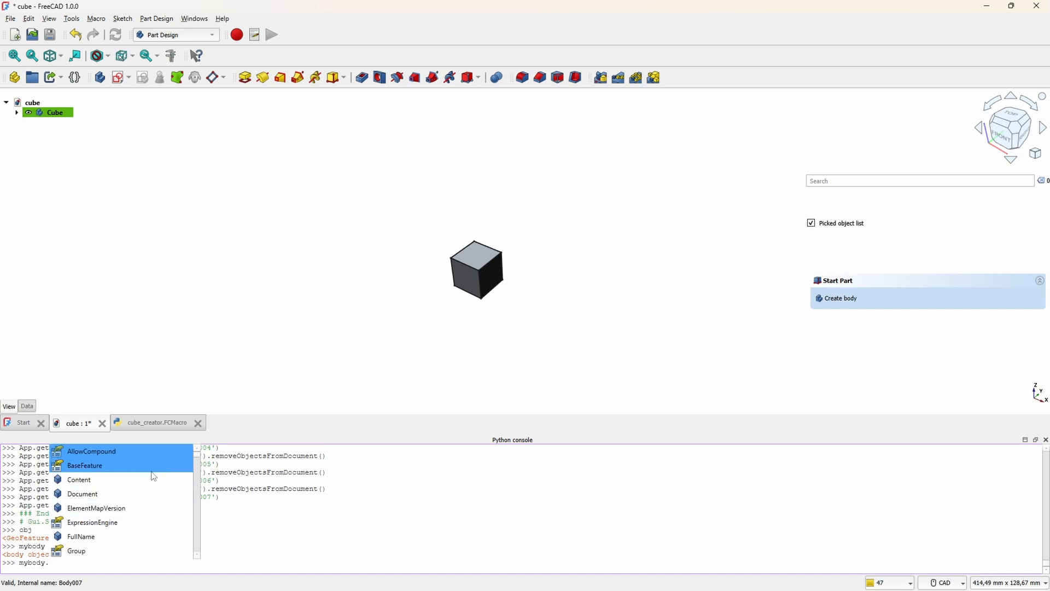
scroll(153, 487, "down", 7)
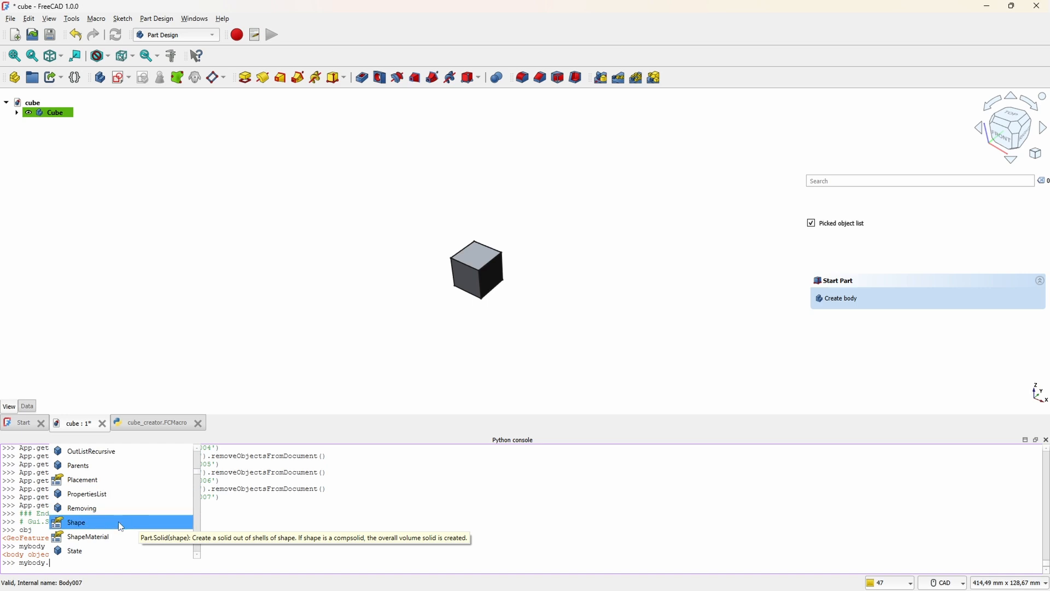
scroll(121, 524, "down", 8)
scroll(121, 526, "down", 4)
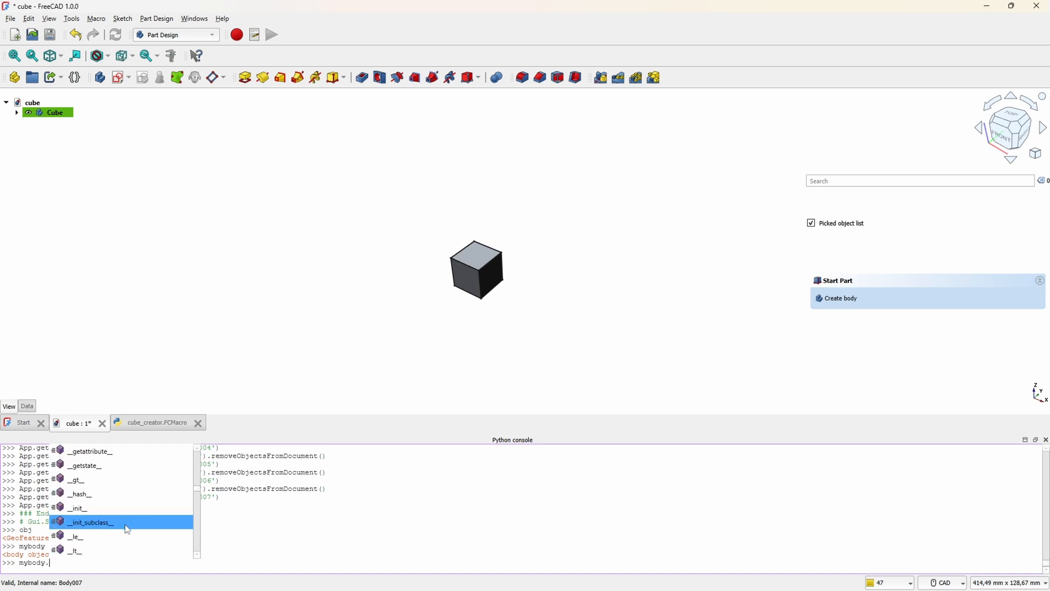
left_click(275, 546)
type("Shape.")
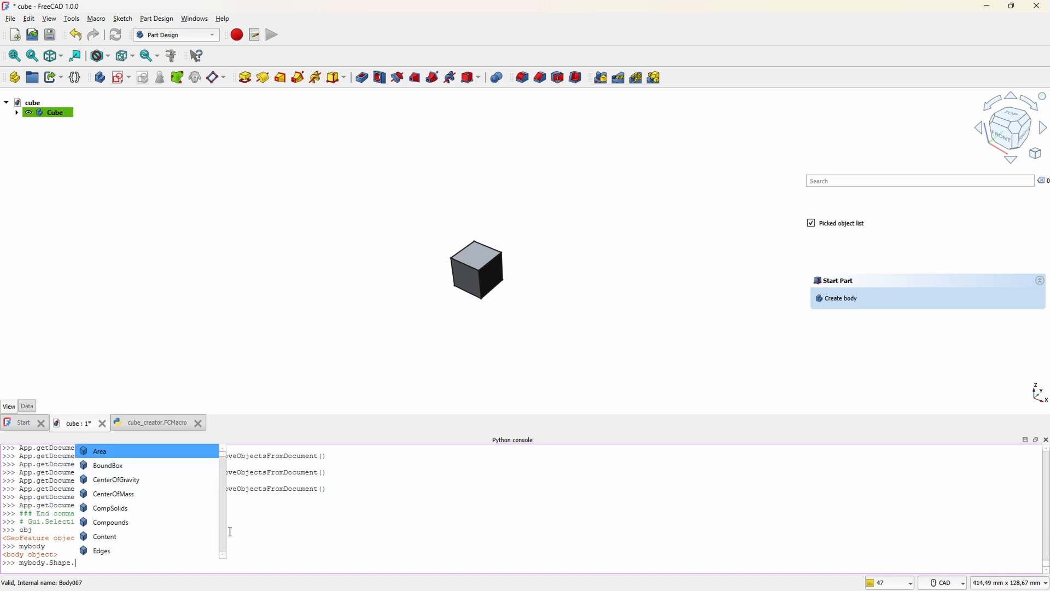
scroll(200, 506, "down", 2)
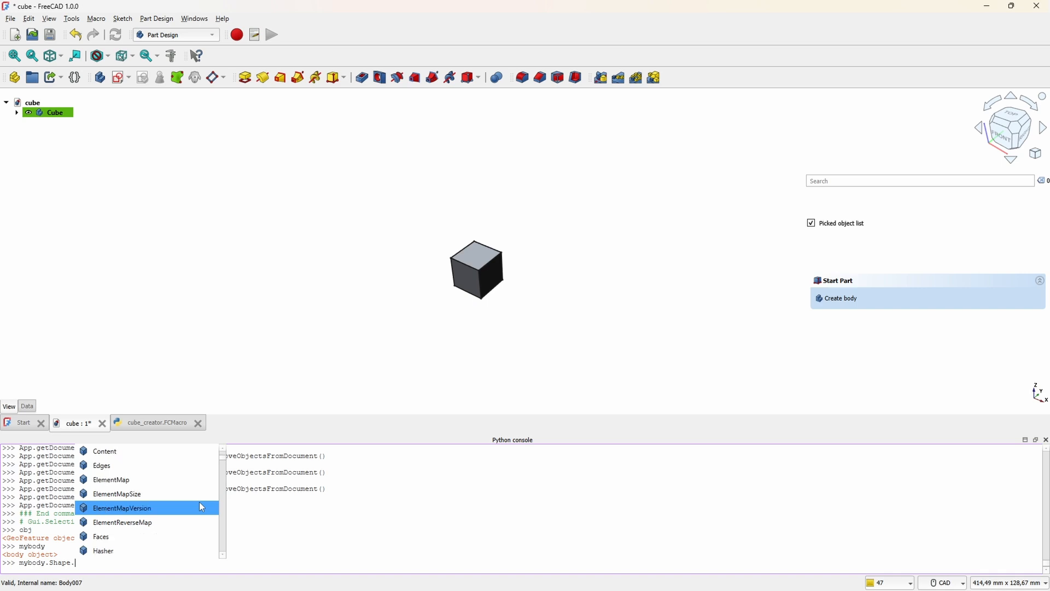
scroll(202, 507, "down", 2)
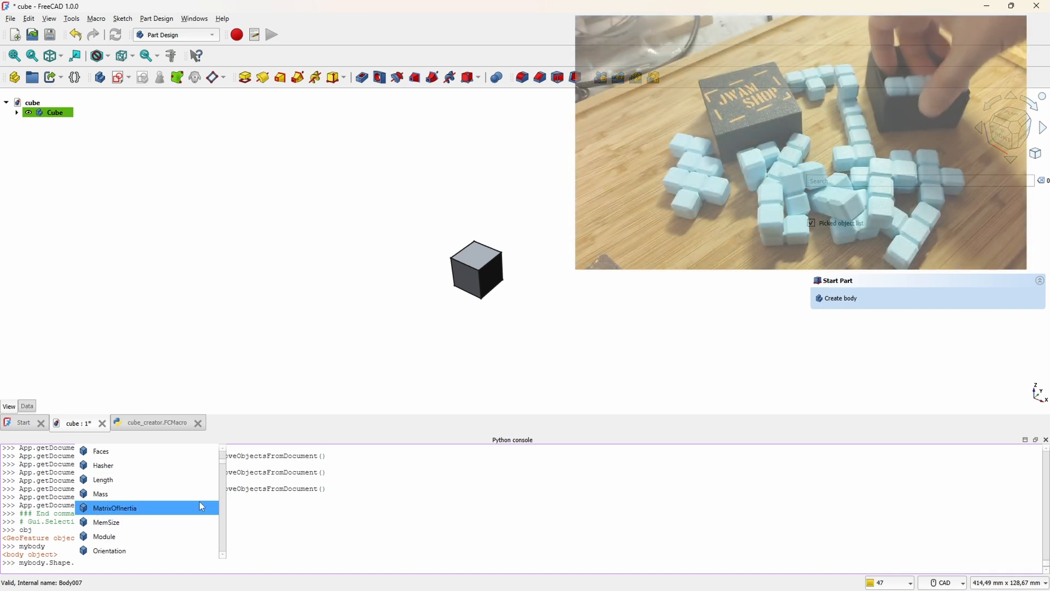
left_click(171, 482)
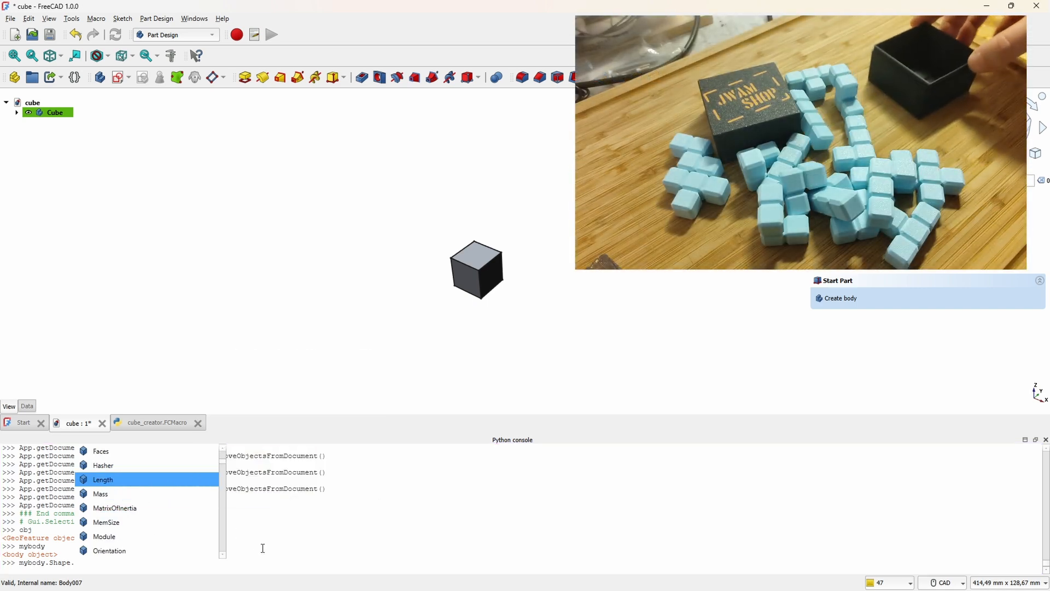
double_click(137, 480)
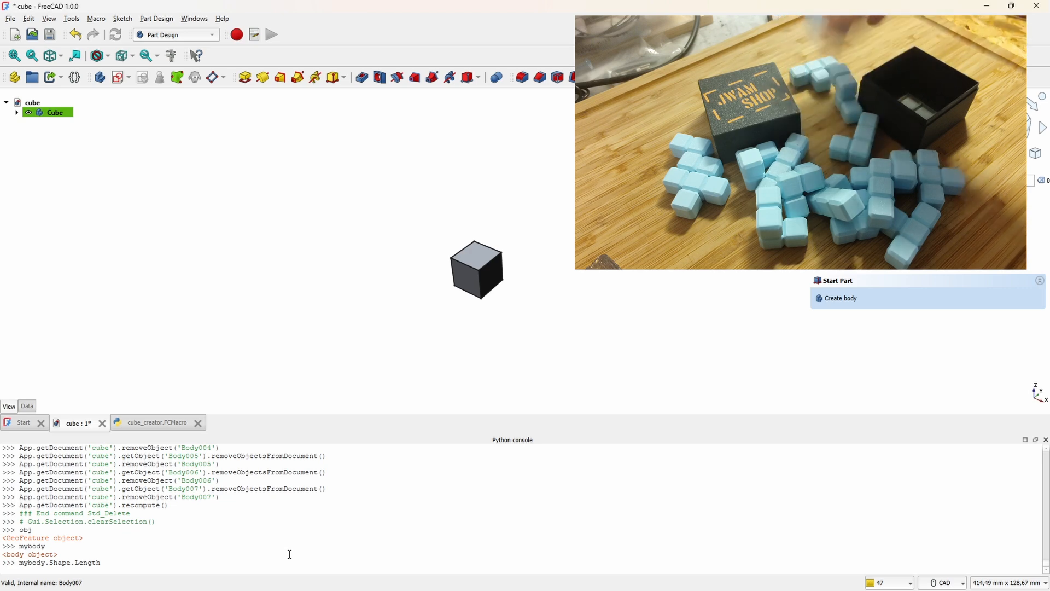
key("Return")
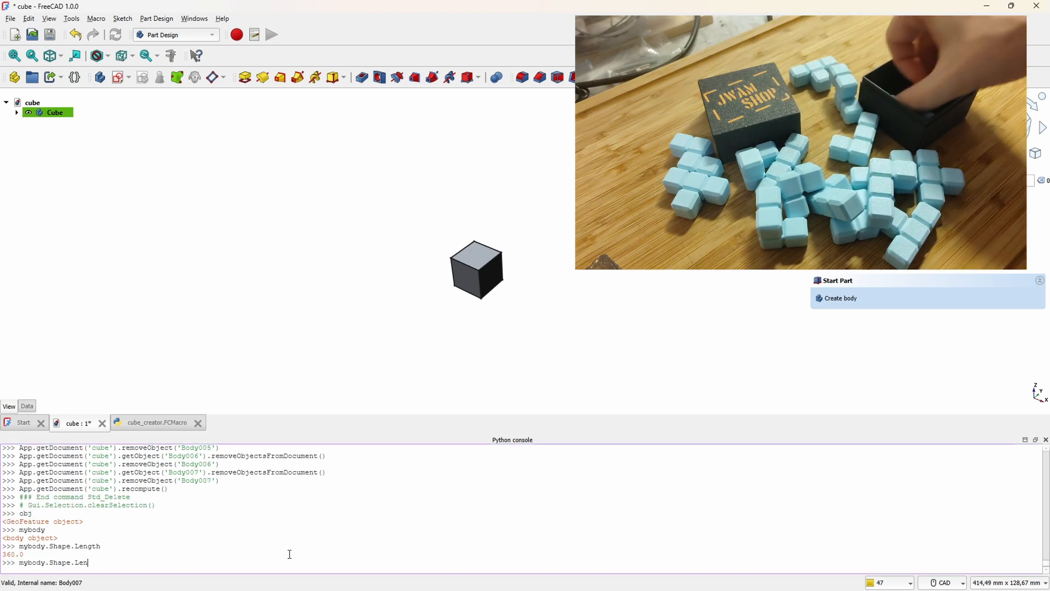
Step: Evaluate mybody.Shape.BoundBox.Center in the Python console
key("BackSpace")
key("BackSpace")
key("BackSpace")
key("BackSpace")
type(".")
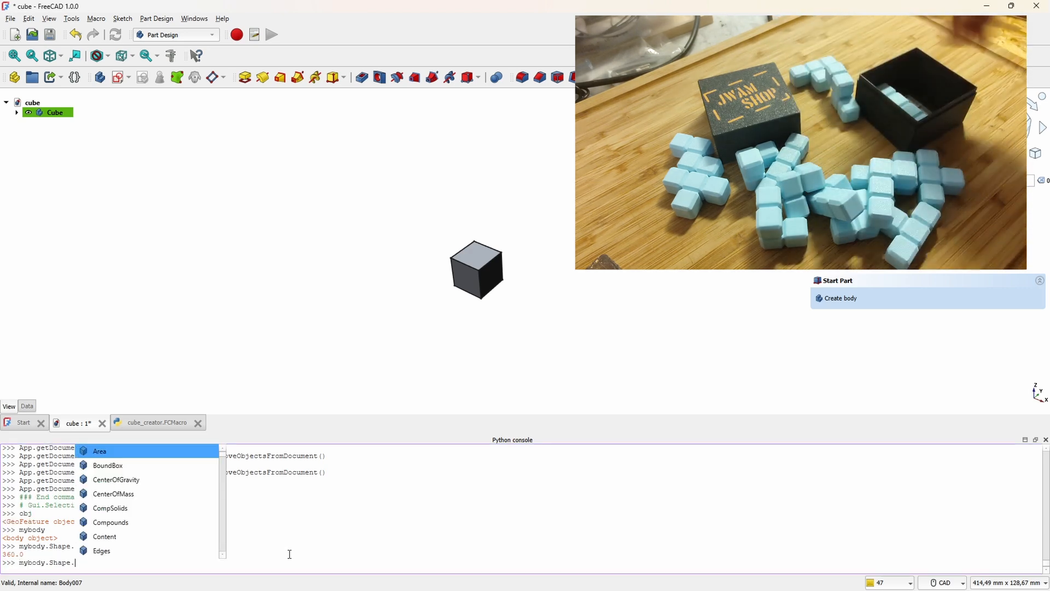
type("BoundBox.")
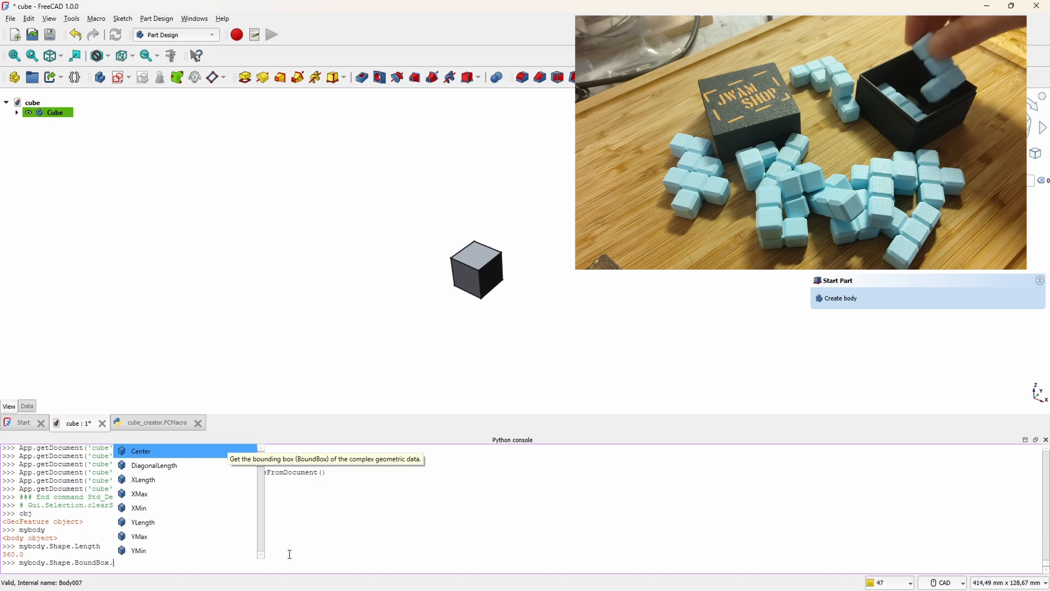
type("Center")
key("Return")
Step: Evaluate mybody.Shape.BoundBox.XMax in the Python console
key("Up")
key("BackSpace")
key("BackSpace")
key("BackSpace")
key("BackSpace")
key("BackSpace")
key("BackSpace")
key("BackSpace")
type(".XMax")
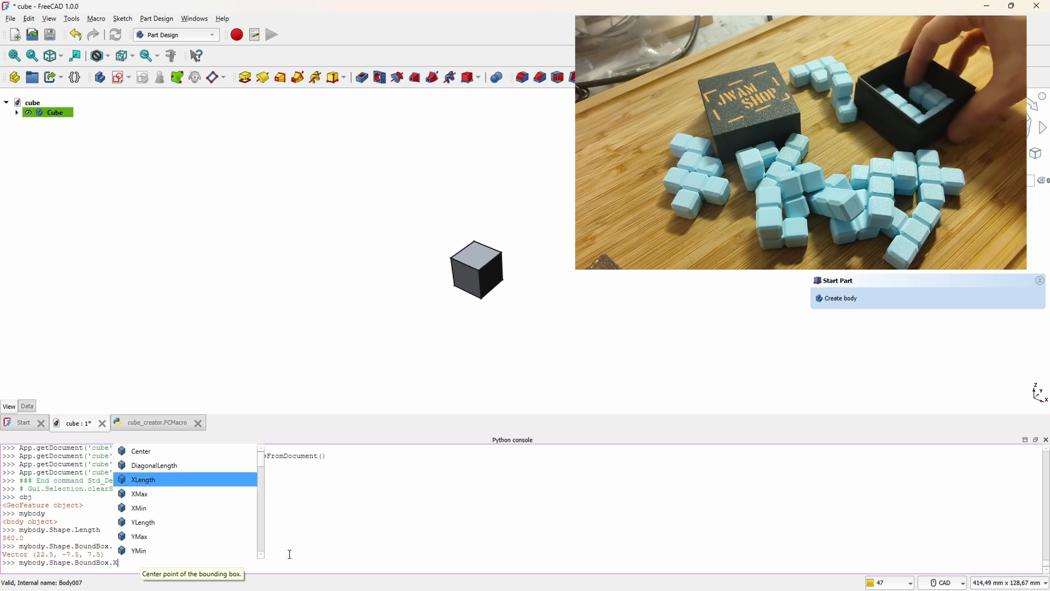
key("Return")
Step: Evaluate mybody.Shape.BoundBox.XLength in the Python console to read the cube's width
key("Up")
key("BackSpace")
key("BackSpace")
key("BackSpace")
key("BackSpace")
key("BackSpace")
type(".XLength")
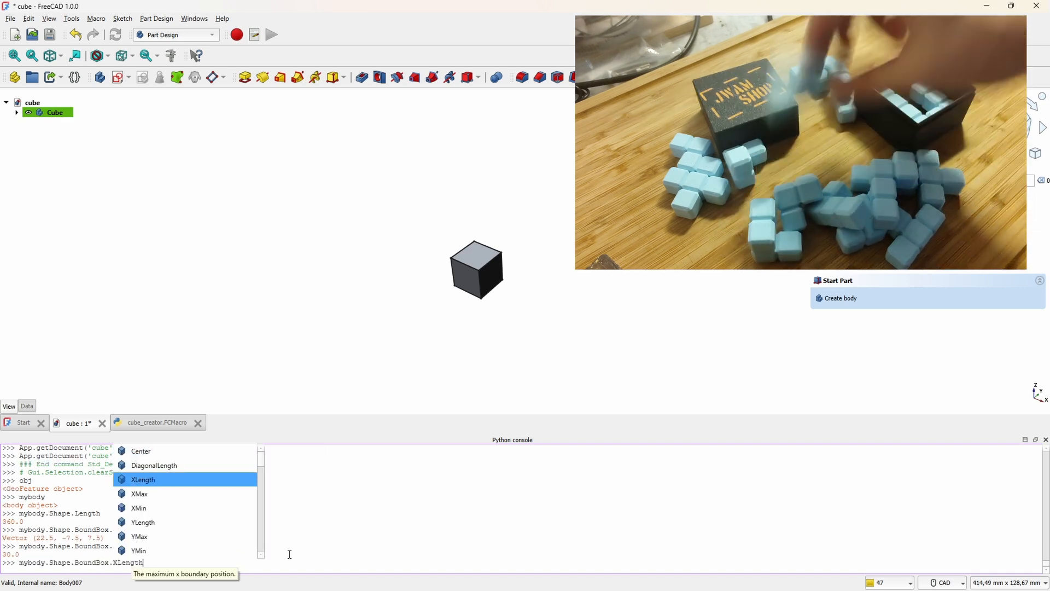
key("Return")
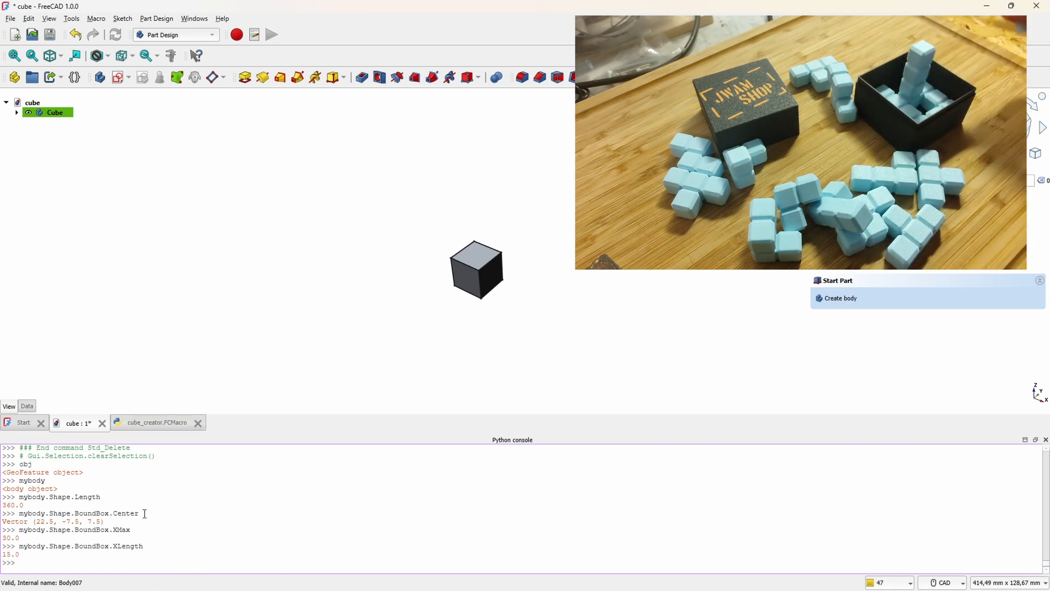
Step: In the cube_creator macro, insert size = bodies[0].Shape.BoundBox.XLength between the body-collecting loop and the count check
left_click(139, 432)
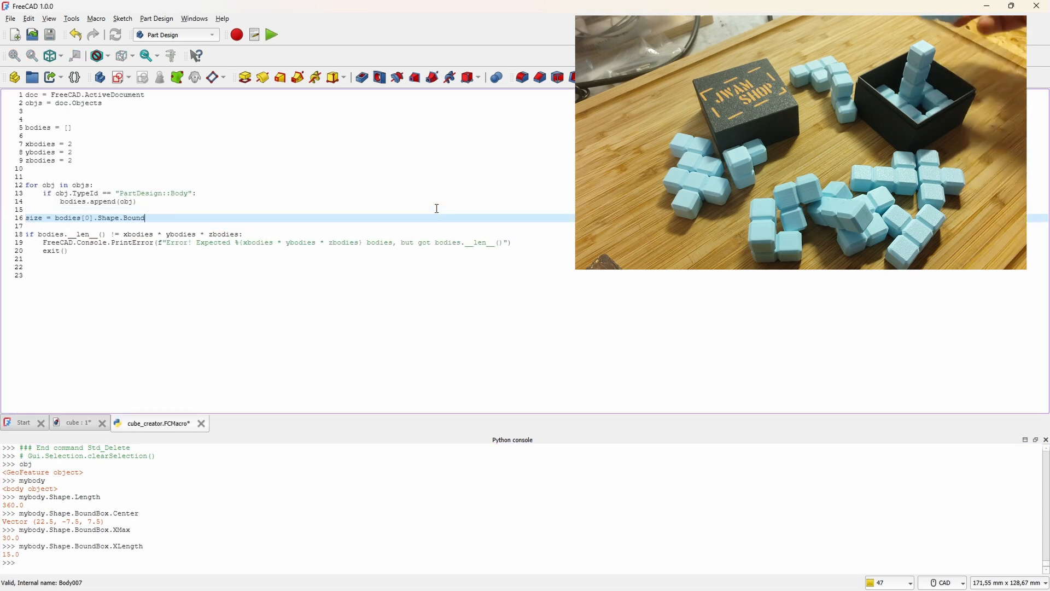
Step: Below the count check, write nested loops for z in range(zbodies), y in range(ybodies) and x in range(xbodies)
left_click(124, 251)
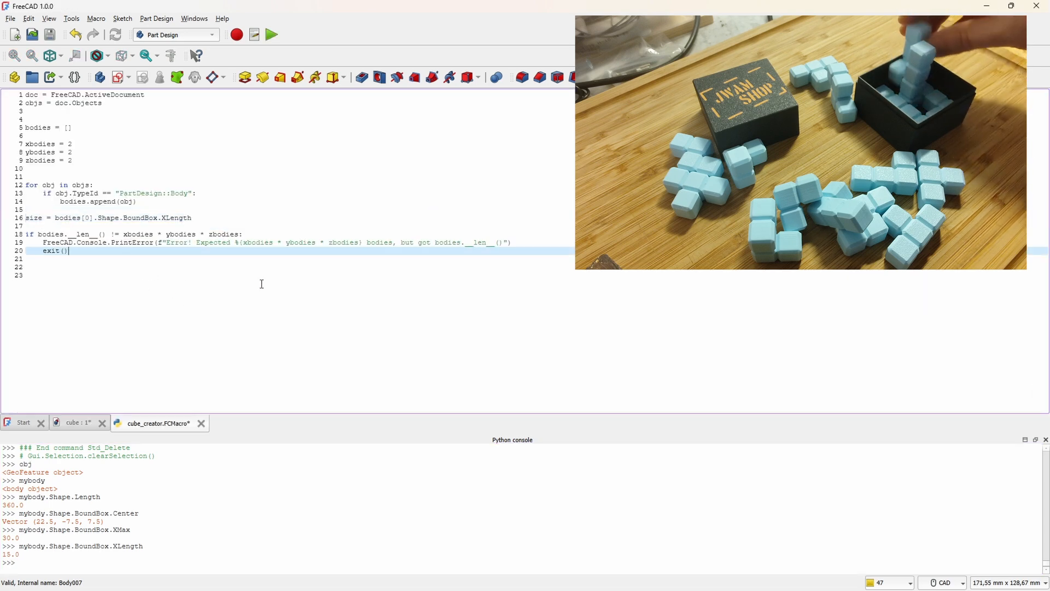
key("Return")
key("Return")
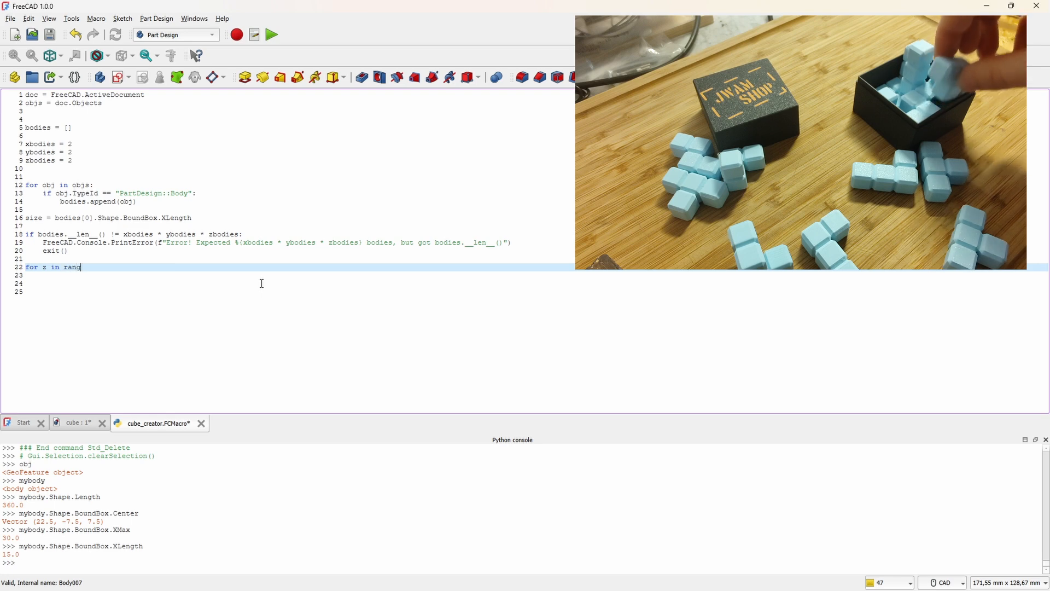
type("zbodies):")
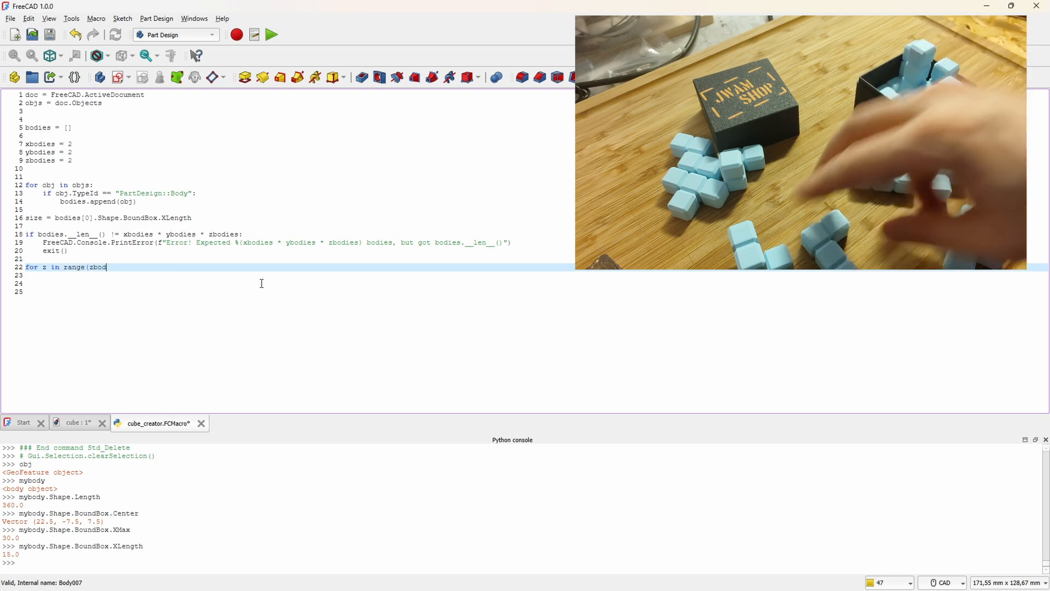
key("Return")
type("for y in range(ybodies):")
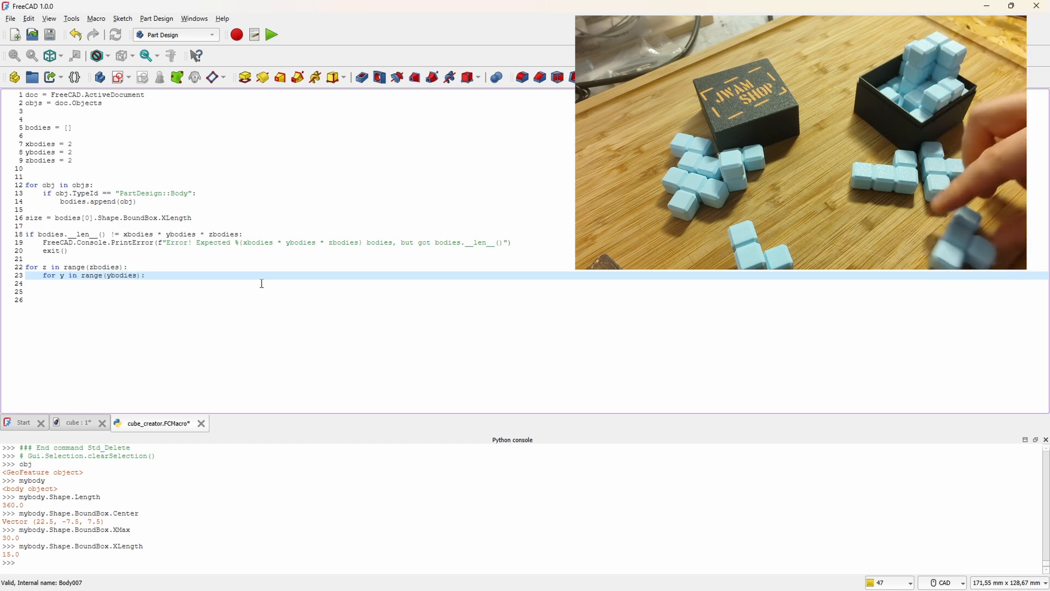
key("Return")
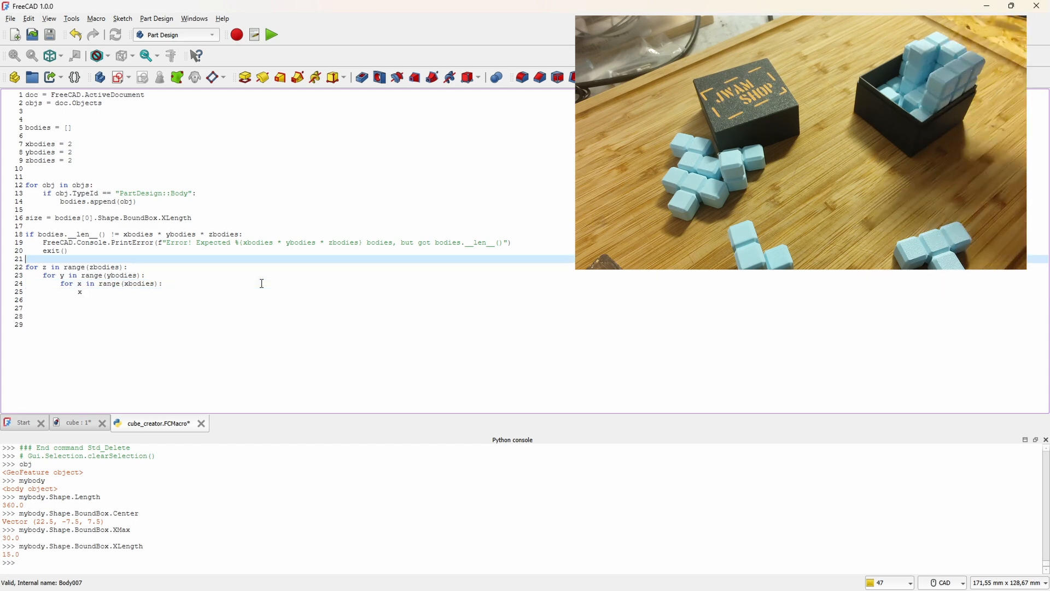
Step: Insert the counter line i = 0 between the count check and the nested loops
key("Up")
key("Up")
key("Up")
key("Up")
key("Up")
key("Up")
key("Up")
key("Up")
key("Up")
key("Up")
key("Up")
key("Up")
key("Up")
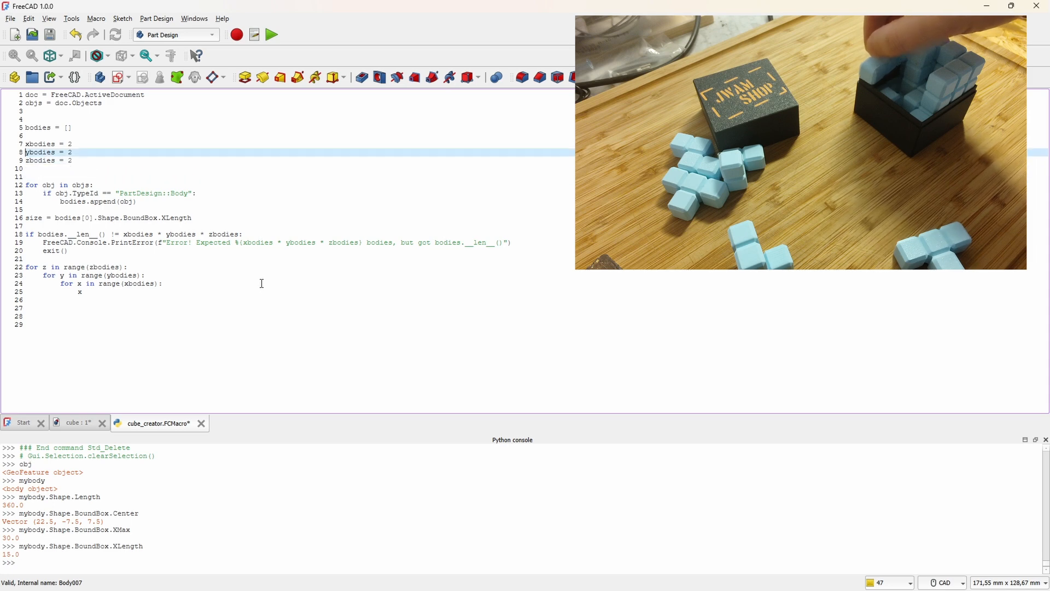
key("Up")
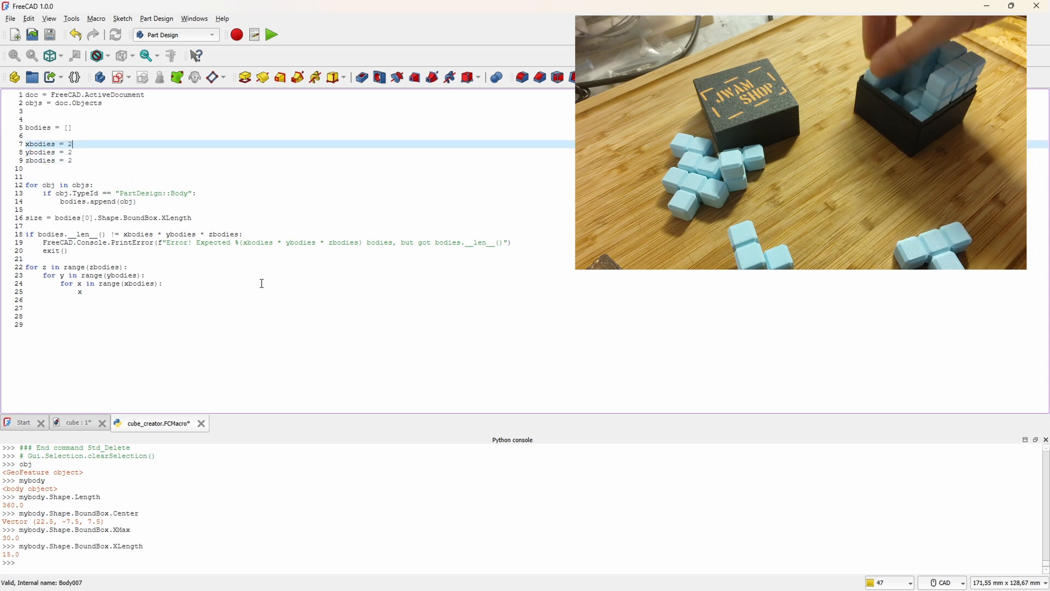
key("Down")
key("Down")
key("Down")
key("Down")
key("Down")
key("Down")
key("Down")
key("Down")
key("Down")
key("Down")
key("Down")
key("Down")
key("Down")
key("Down")
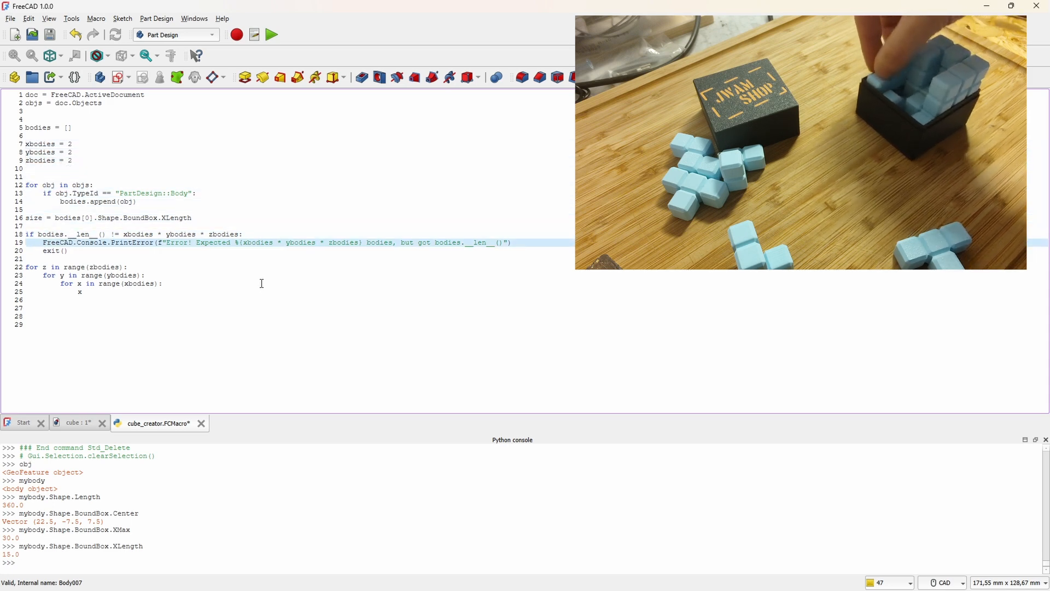
key("Return")
type("i = 0")
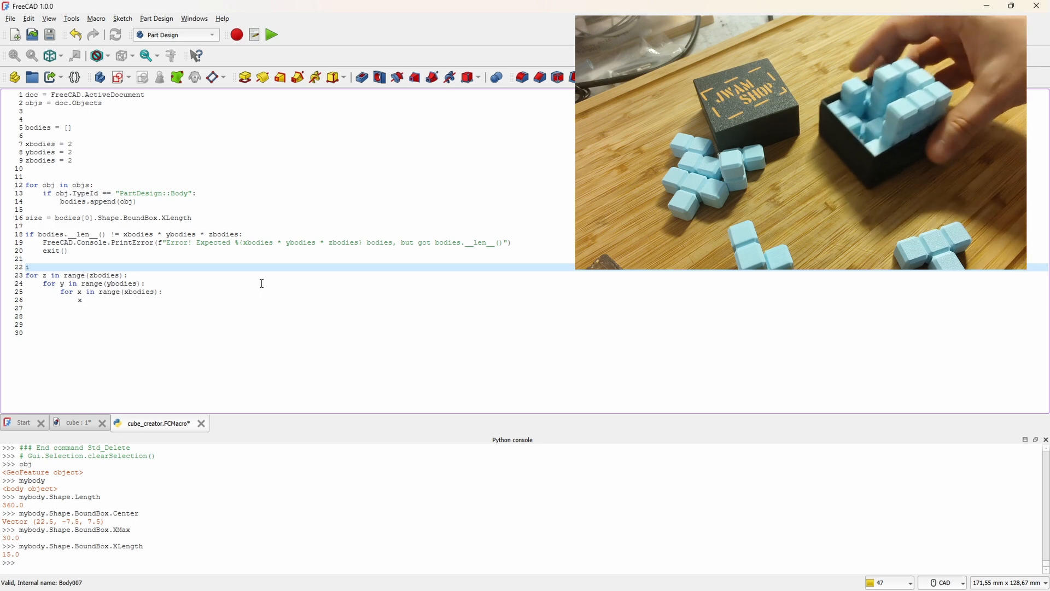
key("Return")
Step: Inside the innermost loop, write x_loc = size * x if x % xbodies else 0
key("Down")
key("Down")
key("Down")
key("Down")
key("End")
type("_loc = s")
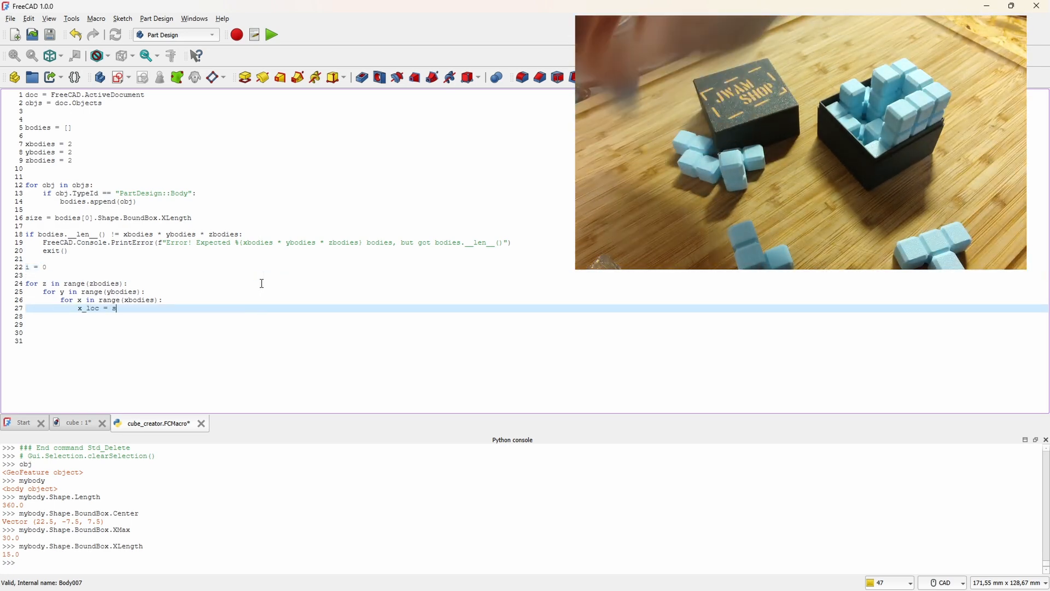
type("ize * x if x % xbodies ")
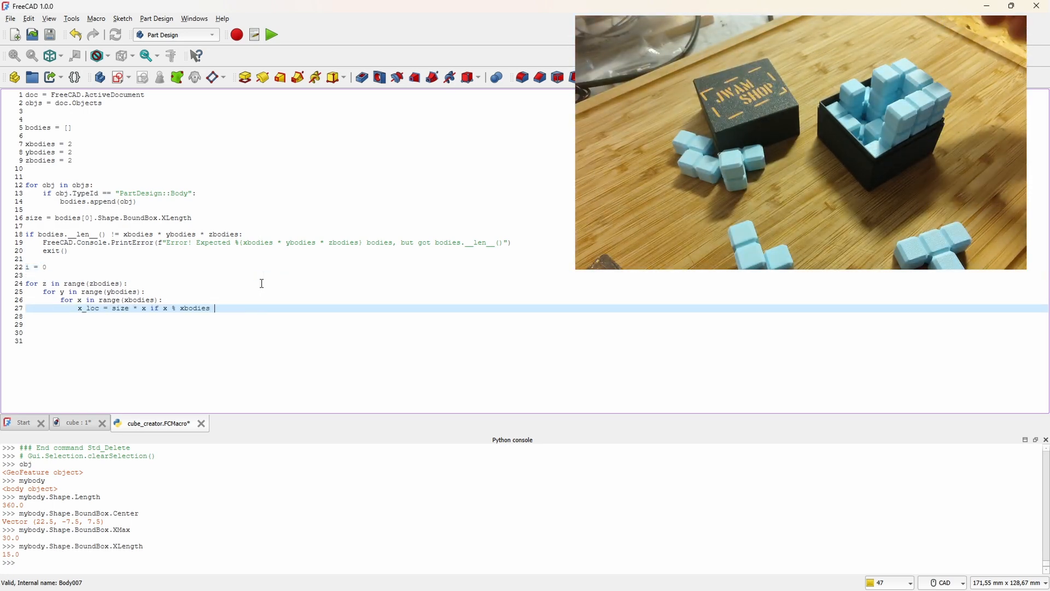
type("else 0")
Step: Add y_loc = size * y if y % ybodies else 0 and z_loc = size * z if z % zbodies else 0
key("Return")
type("y_loc = size * y if y % ybodies else 0")
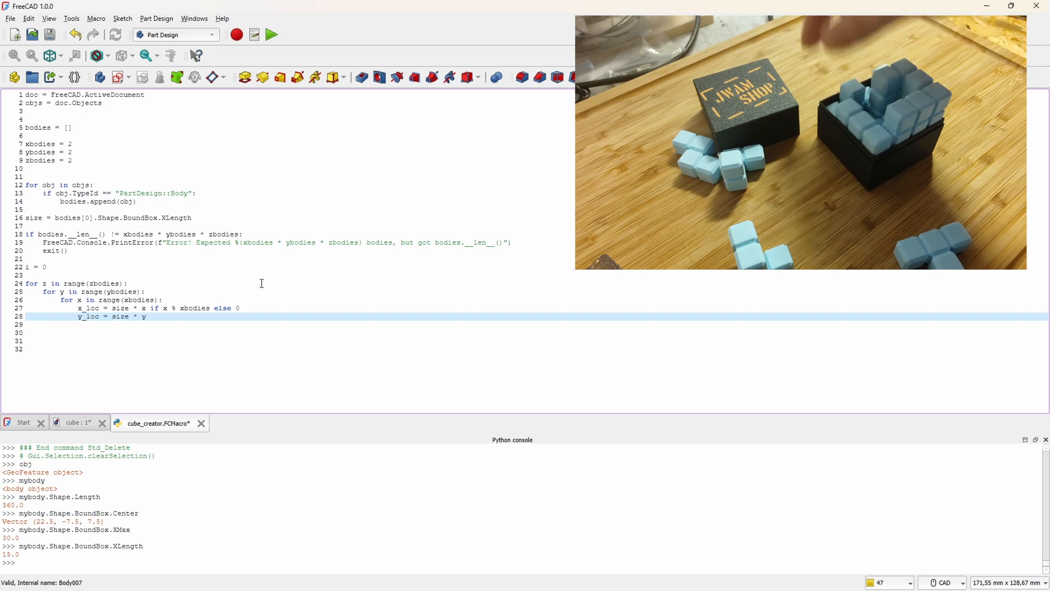
key("Return")
type("z_loc = size * z if z % zbodies else 0")
key("Return")
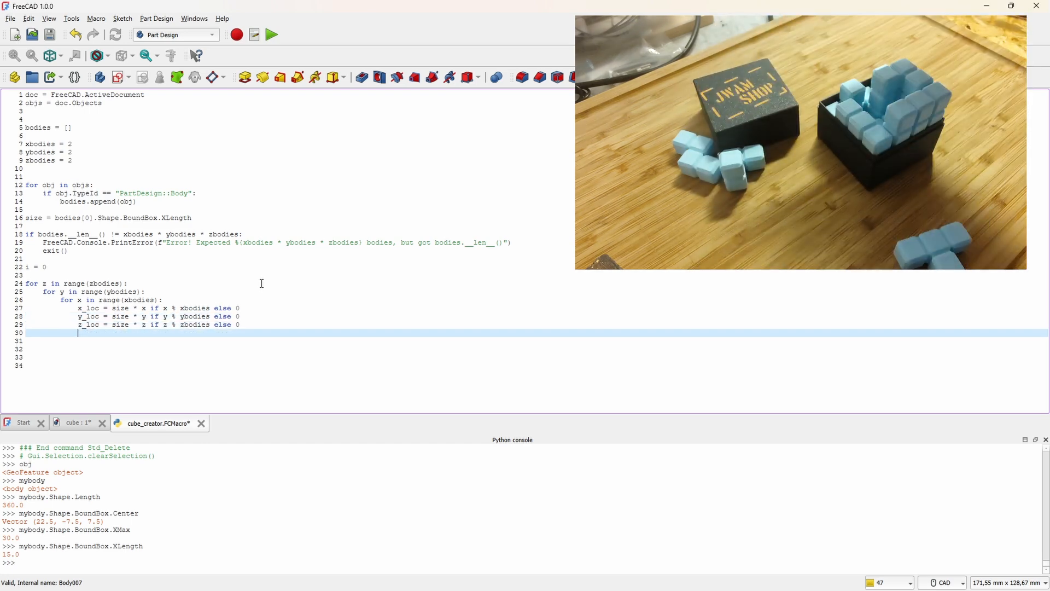
Step: Below the z_loc line, assign bodies[i].Placement.Base.x = x_loc
type("bodies[i].Placement")
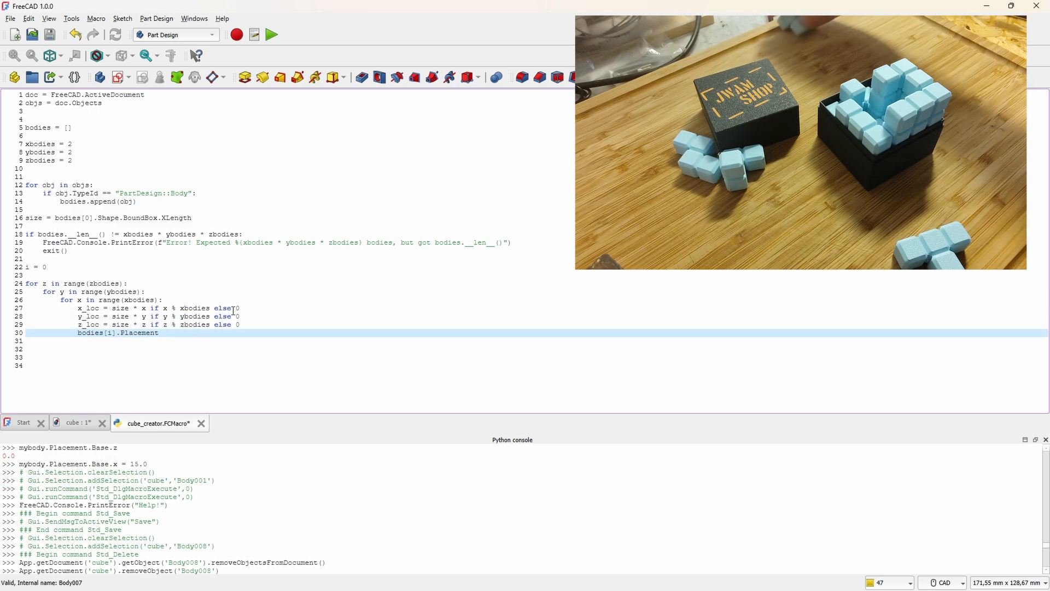
type(".Base")
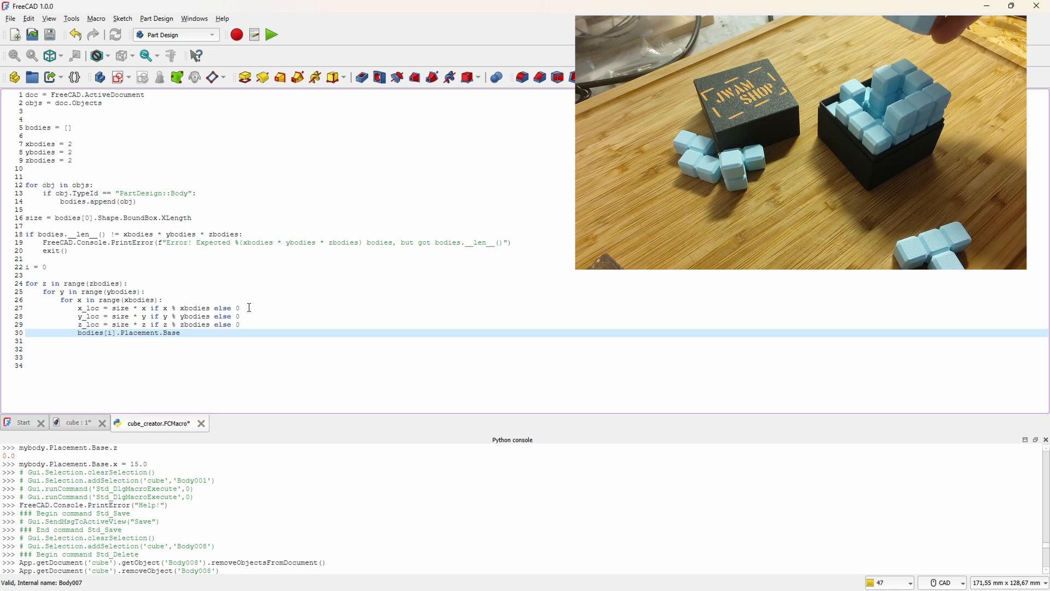
type(".")
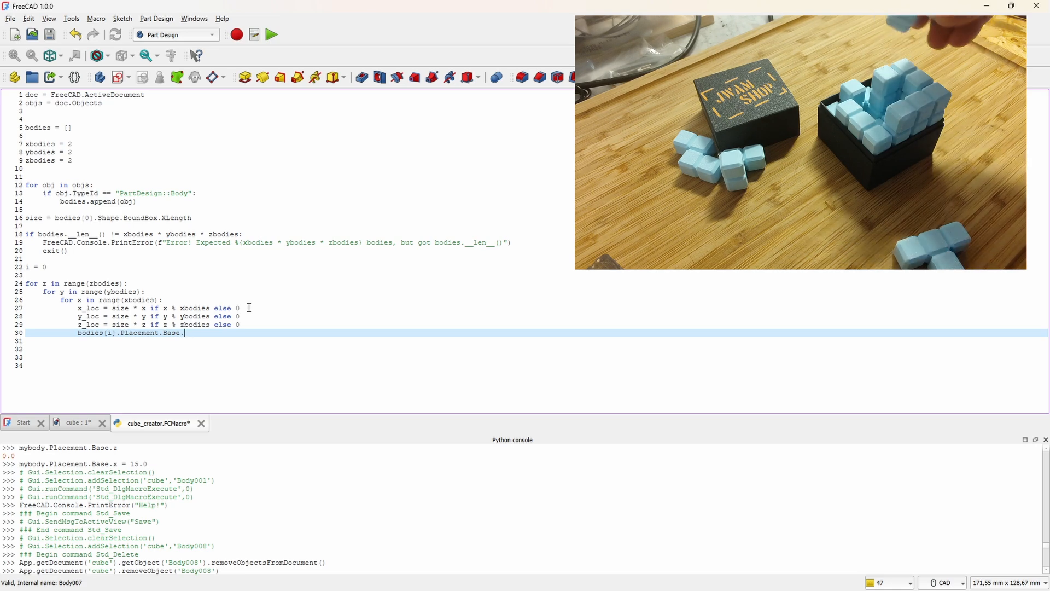
type("x = x")
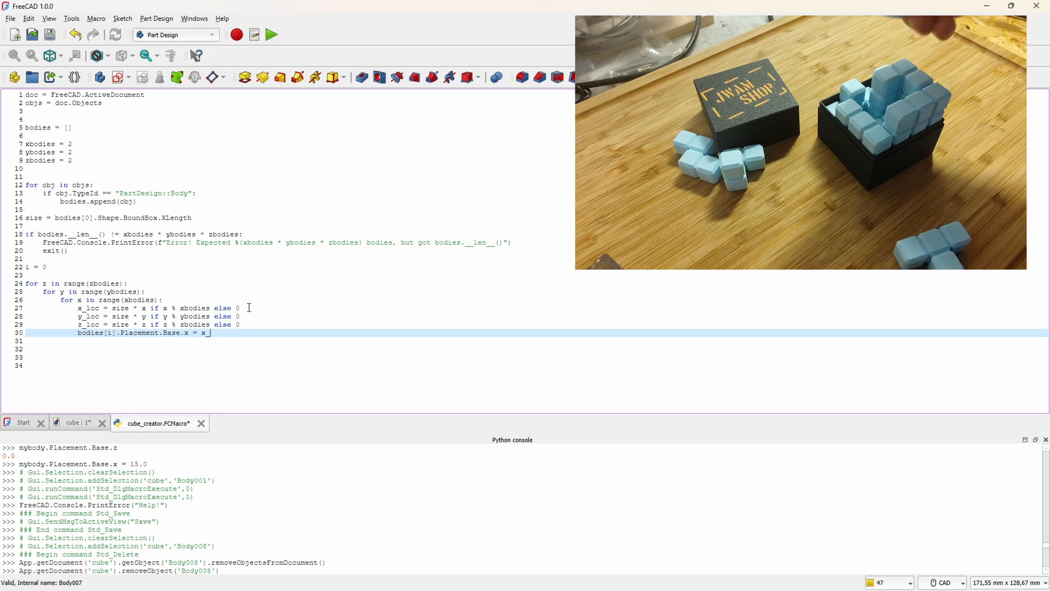
type("_loc")
key("Return")
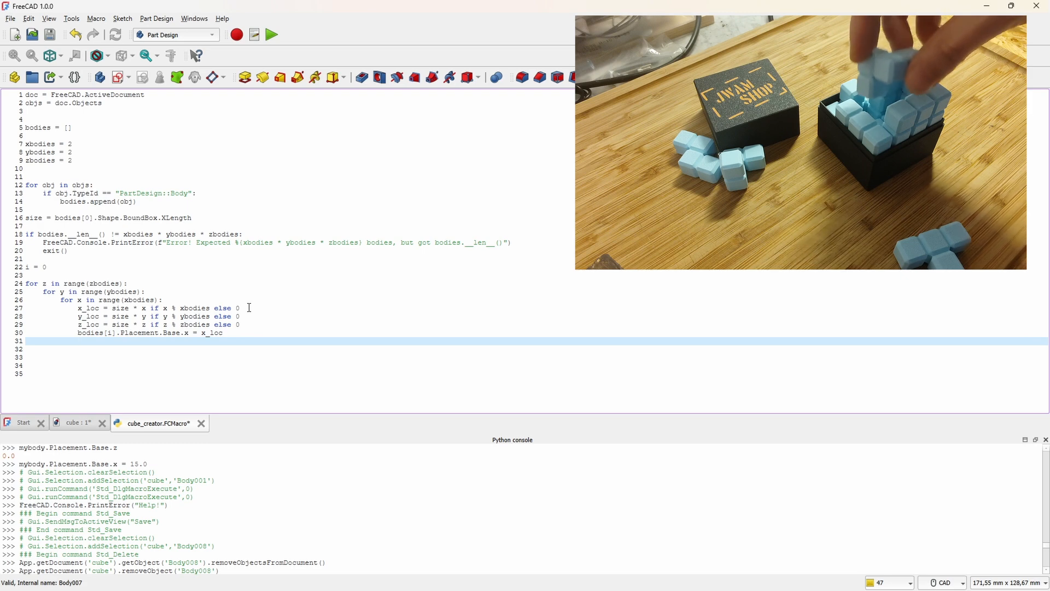
Step: Duplicate the bodies[i].Placement.Base.x = x_loc line twice directly beneath itself
left_click_drag(225, 334, 25, 333)
key("ctrl+c")
left_click(307, 334)
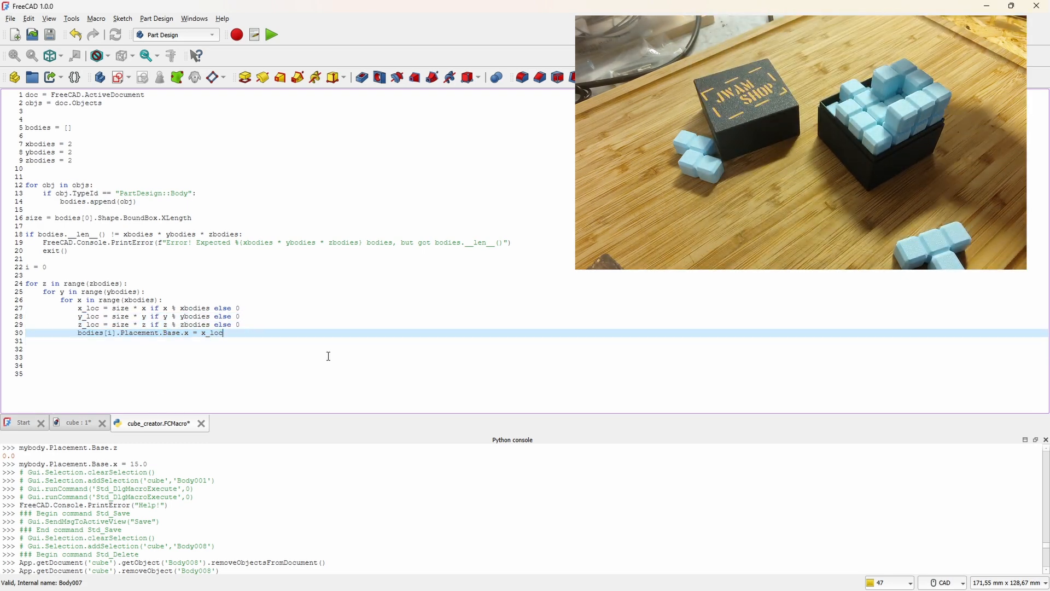
key("Return")
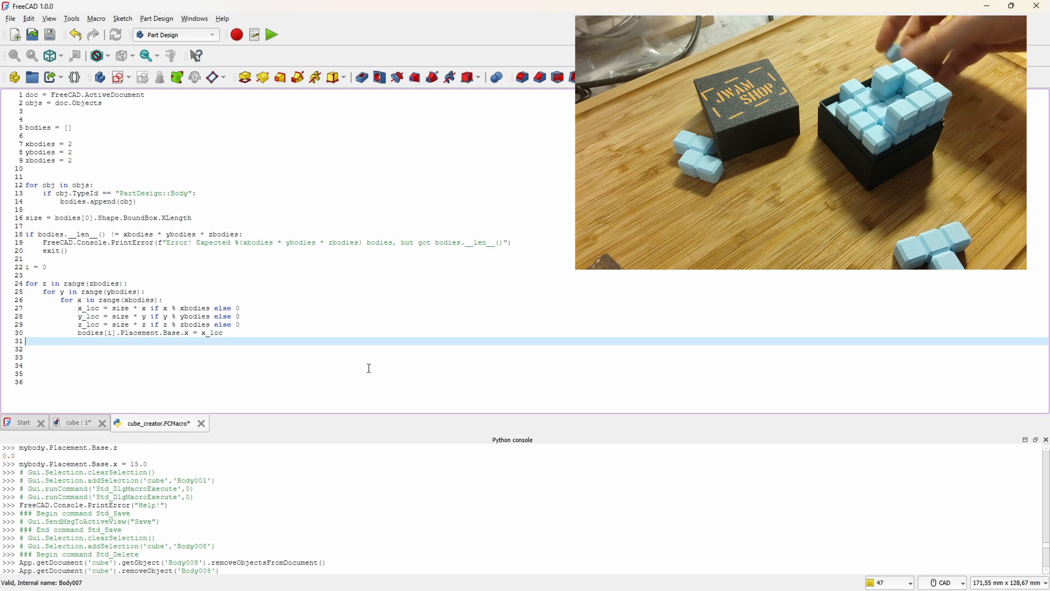
key("Return")
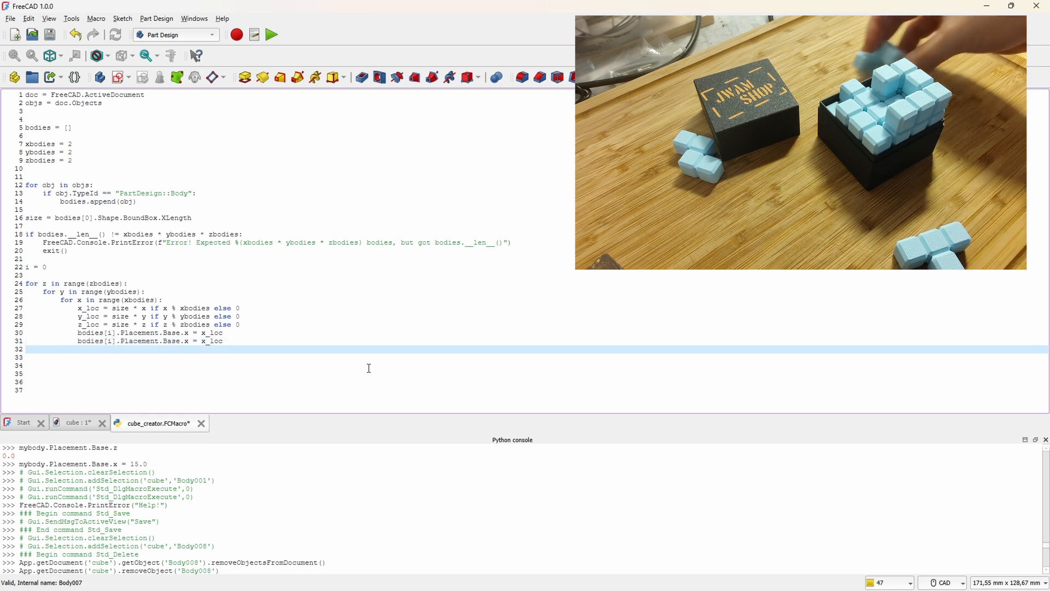
key("ctrl+v")
key("Up")
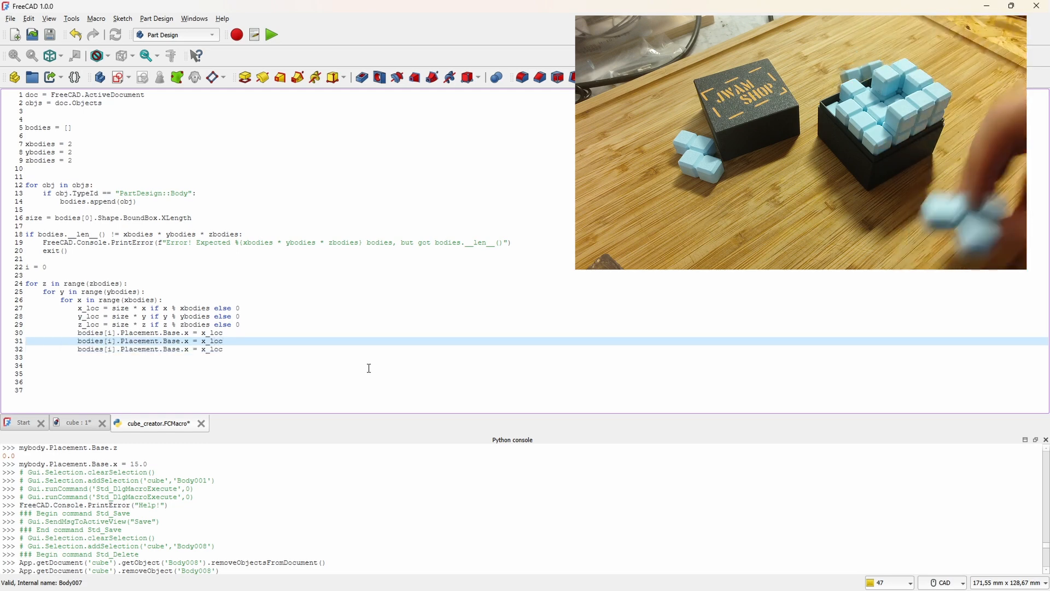
Step: Change the first duplicated placement line to bodies[i].Placement.Base.y = y_loc
key("Left")
key("Left")
key("Left")
key("Left")
key("BackSpace")
type("y")
key("Down")
key("BackSpace")
type("y")
key("Left")
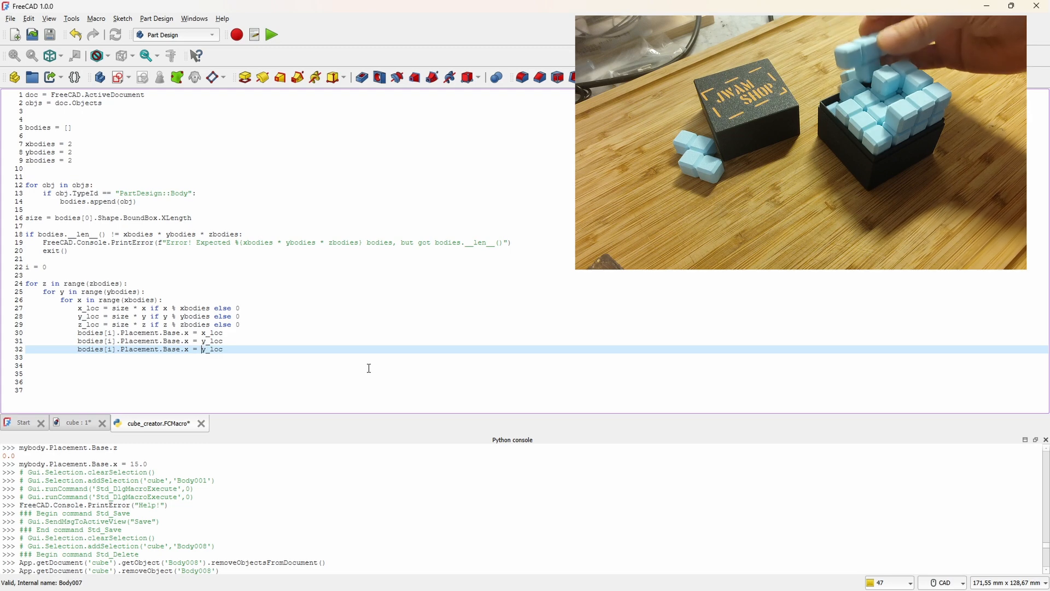
key("Up")
key("BackSpace")
type("y")
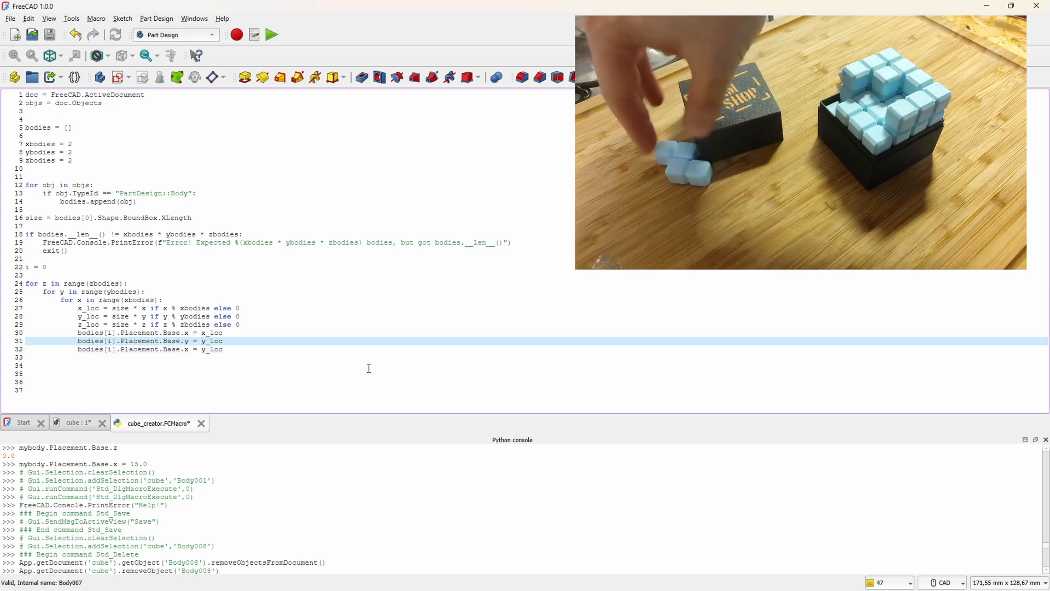
Step: Change the last duplicated placement line to bodies[i].Placement.Base.z = z_loc
key("Down")
key("BackSpace")
type("z")
key("Right")
key("Right")
key("Right")
key("Right")
key("BackSpace")
type("z")
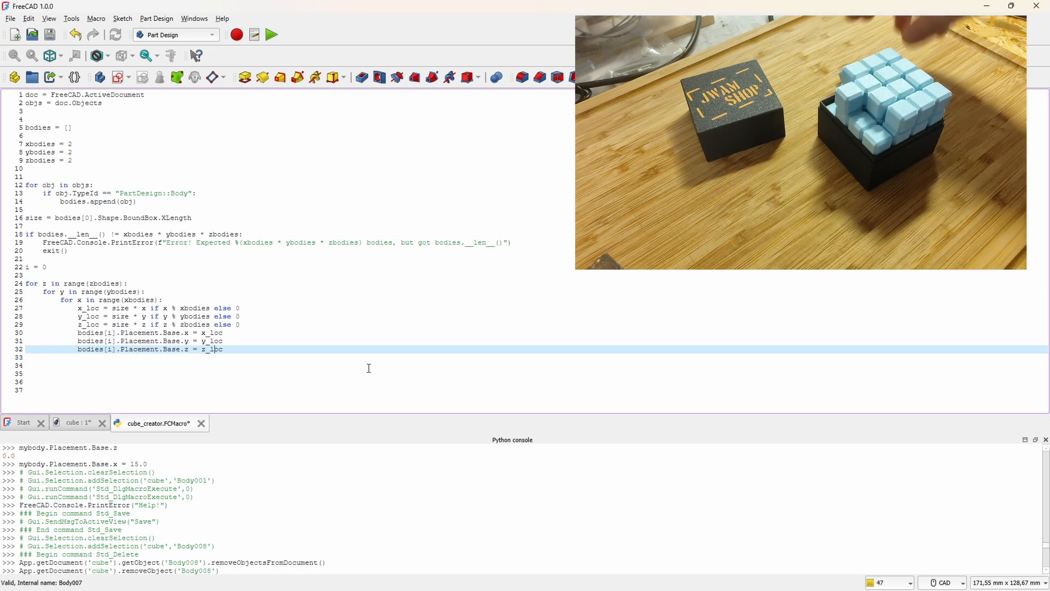
Step: Add i += 1 at the end of the innermost loop and save the cube_creator macro
key("Down")
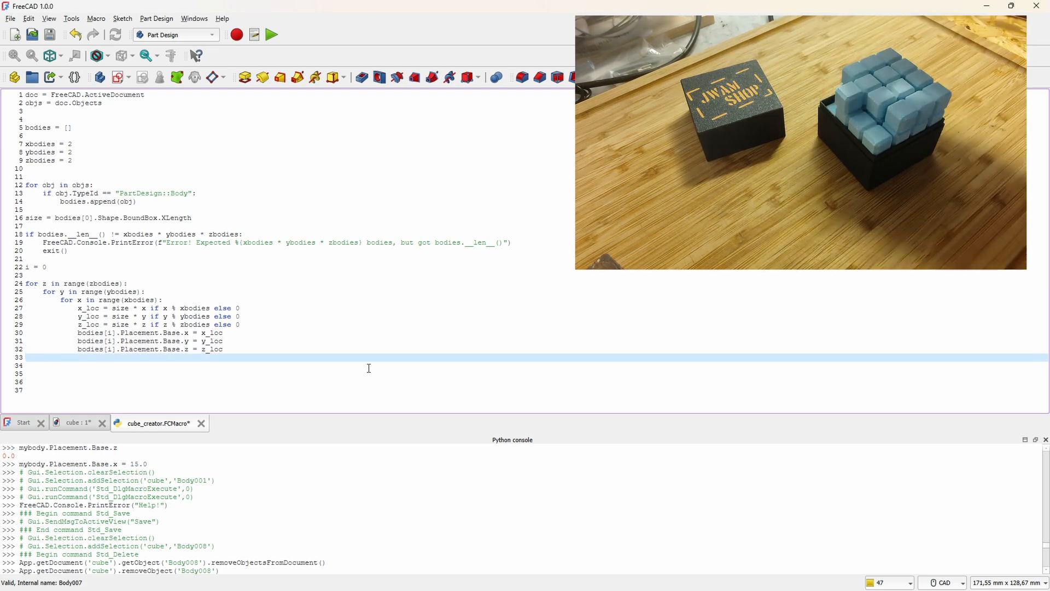
key("Up")
key("Up")
key("Up")
key("Up")
key("Up")
key("Up")
key("Down")
key("Down")
key("Down")
key("Down")
key("Down")
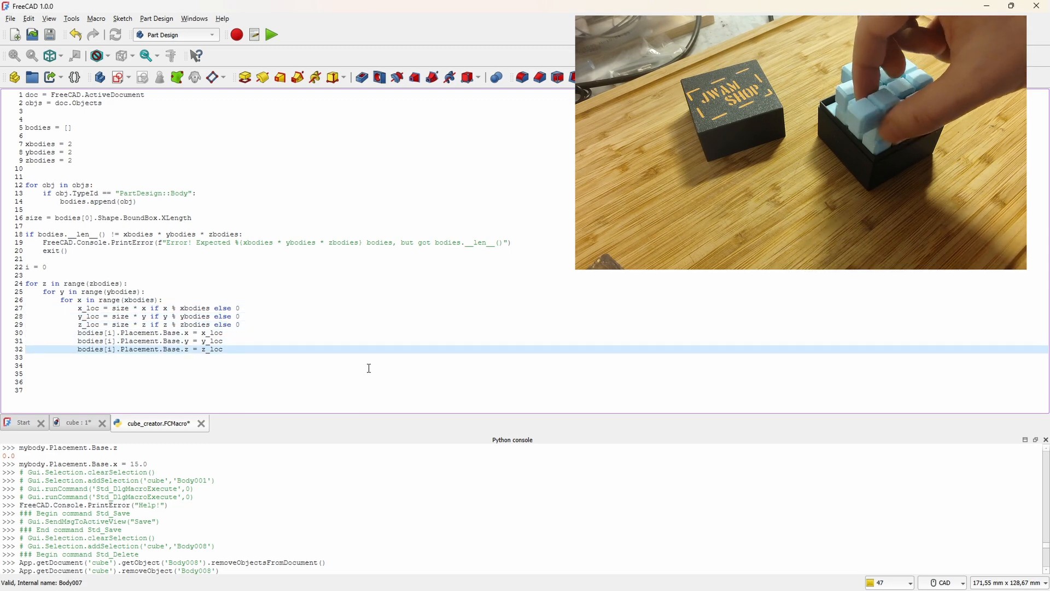
key("End")
key("Return")
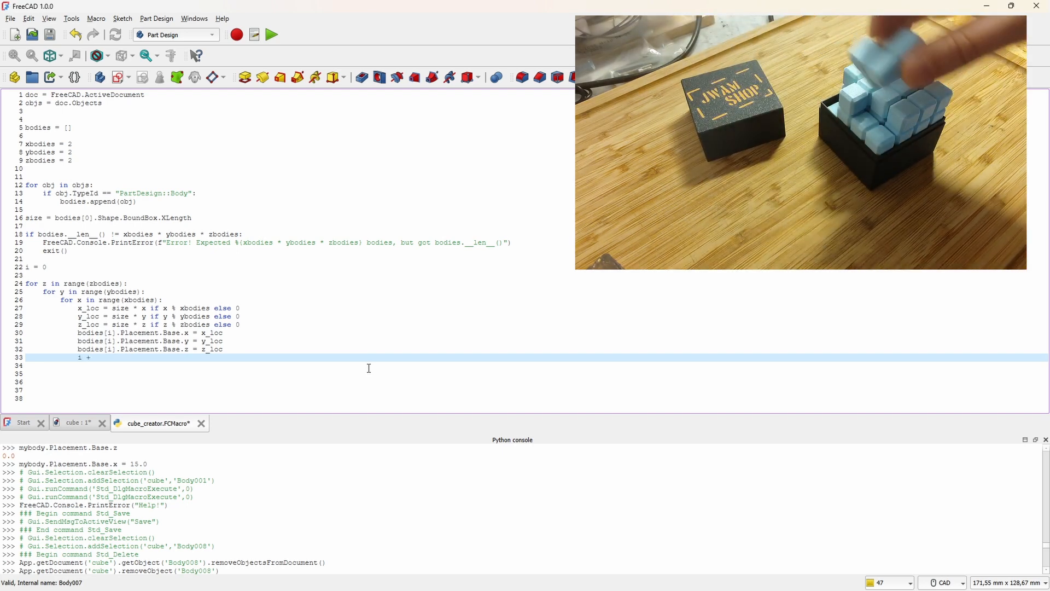
type("i += 1")
key("Return")
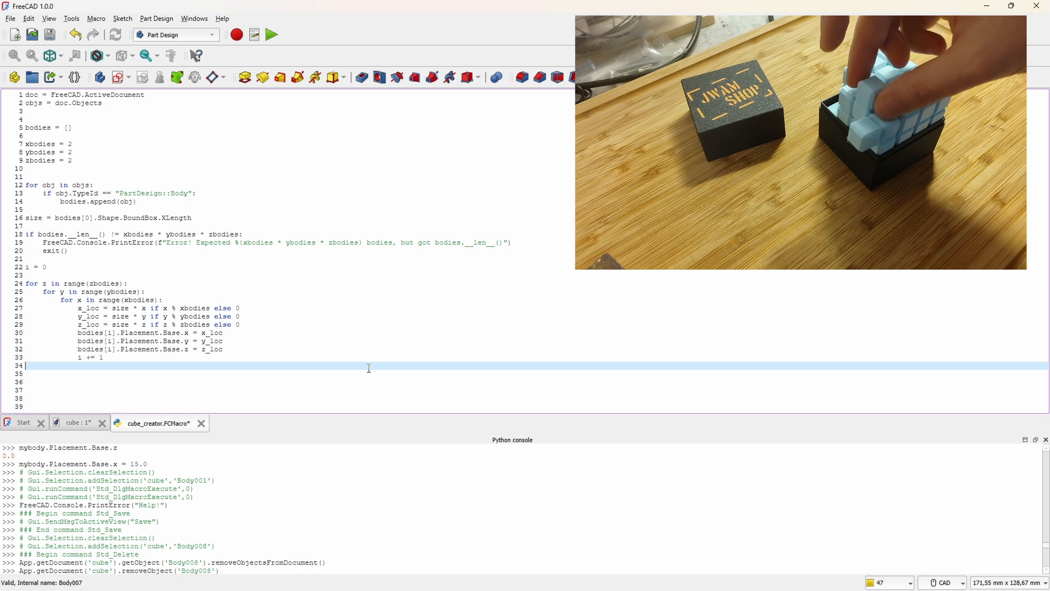
key("ctrl+s")
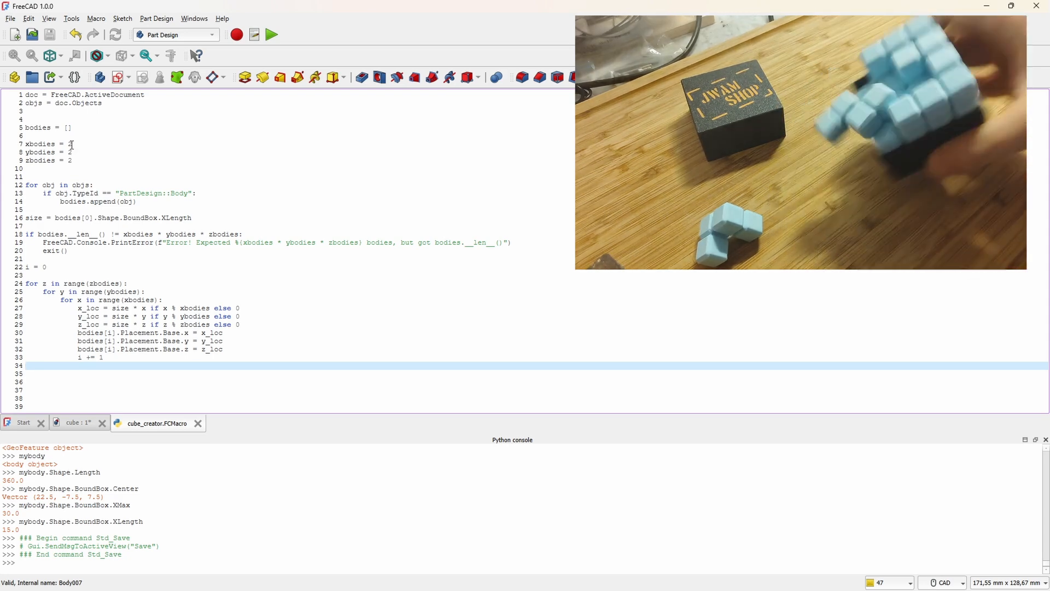
Step: Return to the cube document and copy the Cube body together with all its dependencies
left_click(76, 423)
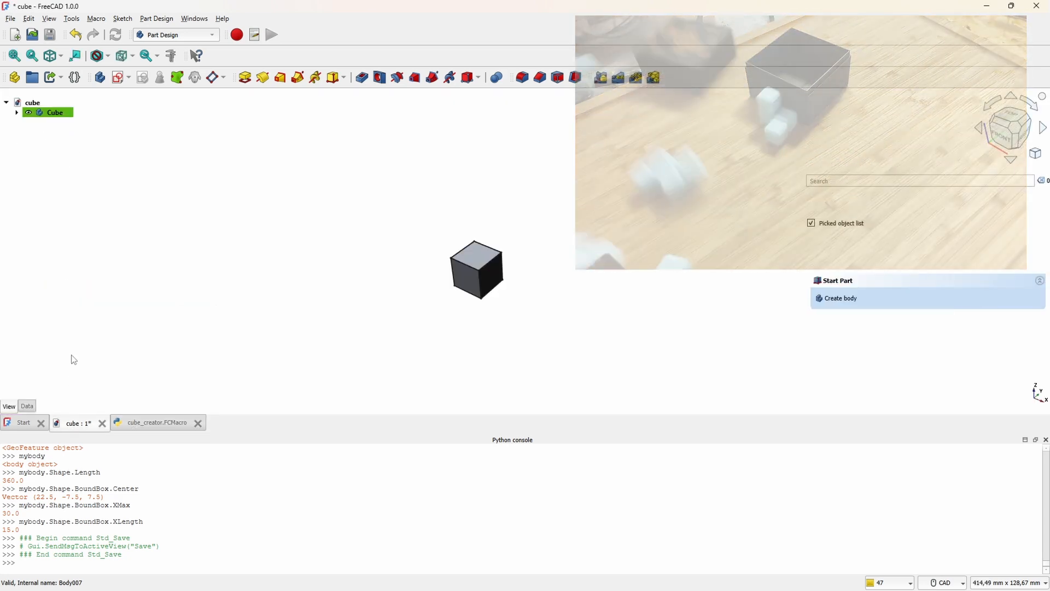
left_click(54, 117)
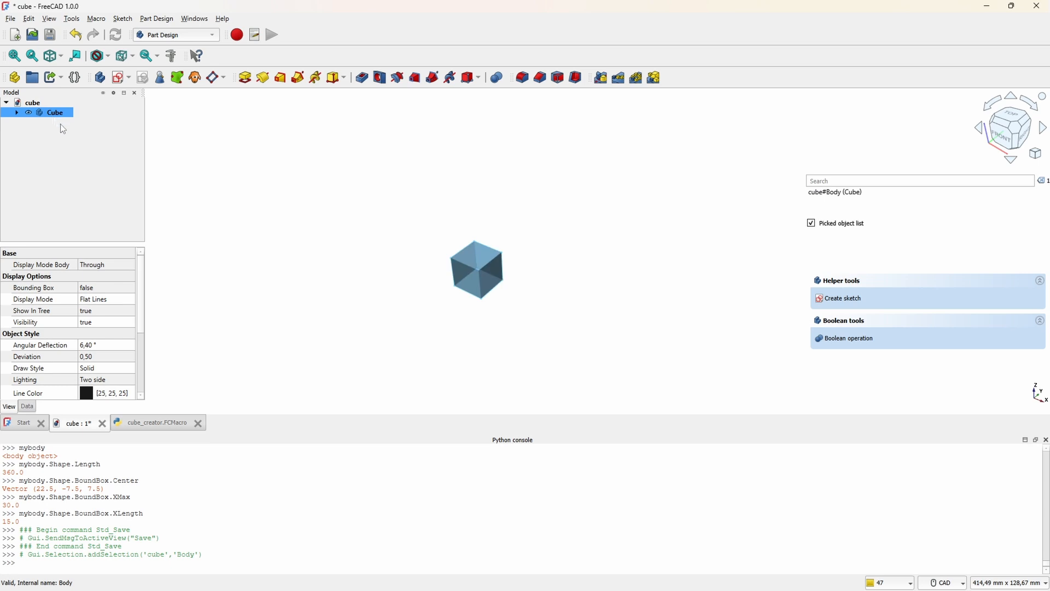
key("ctrl+e")
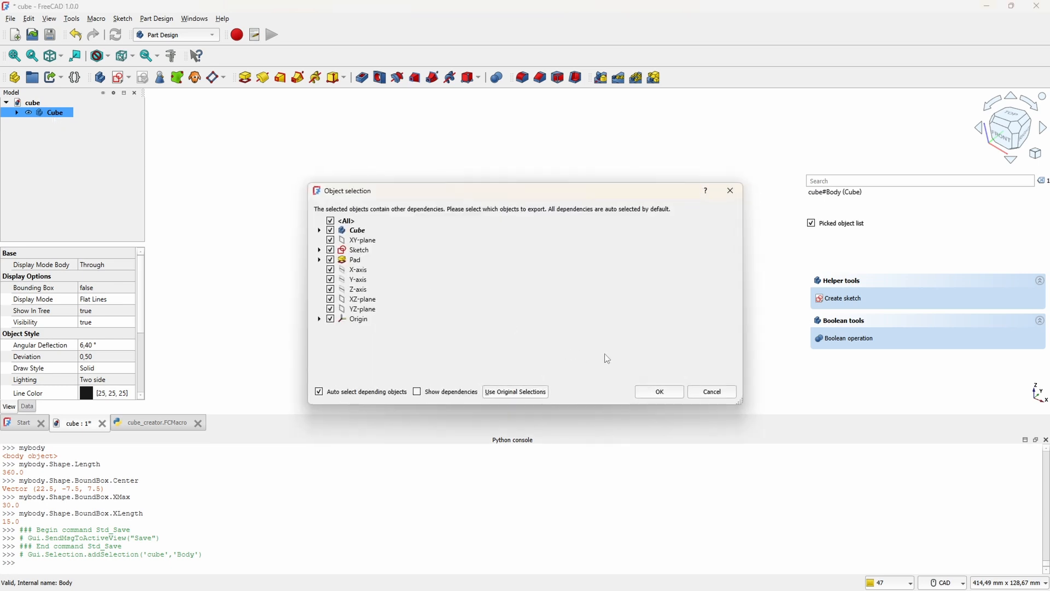
left_click(658, 395)
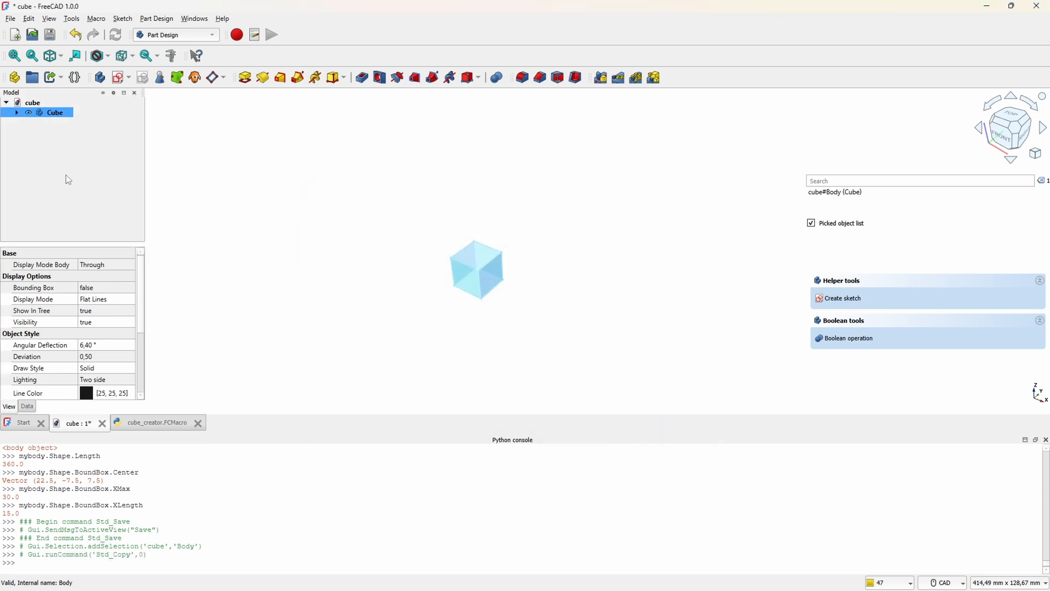
Step: Paste seven duplicates of the Cube body into the cube document
left_click(98, 126)
key("ctrl+v")
key("ctrl+v")
key("ctrl+v")
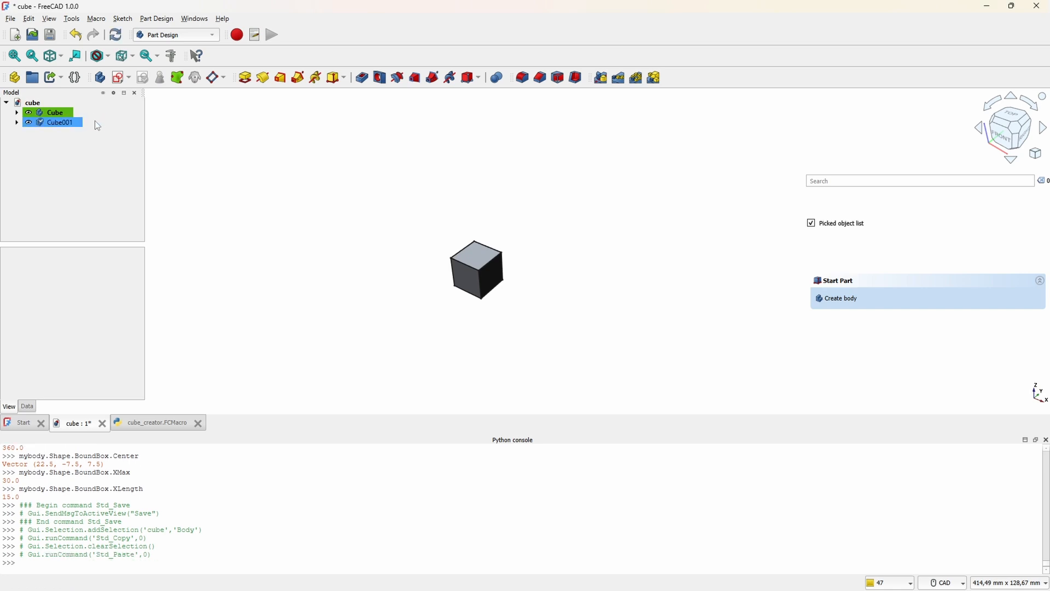
key("ctrl+v")
key("ctrl+v")
key("ctrl+v")
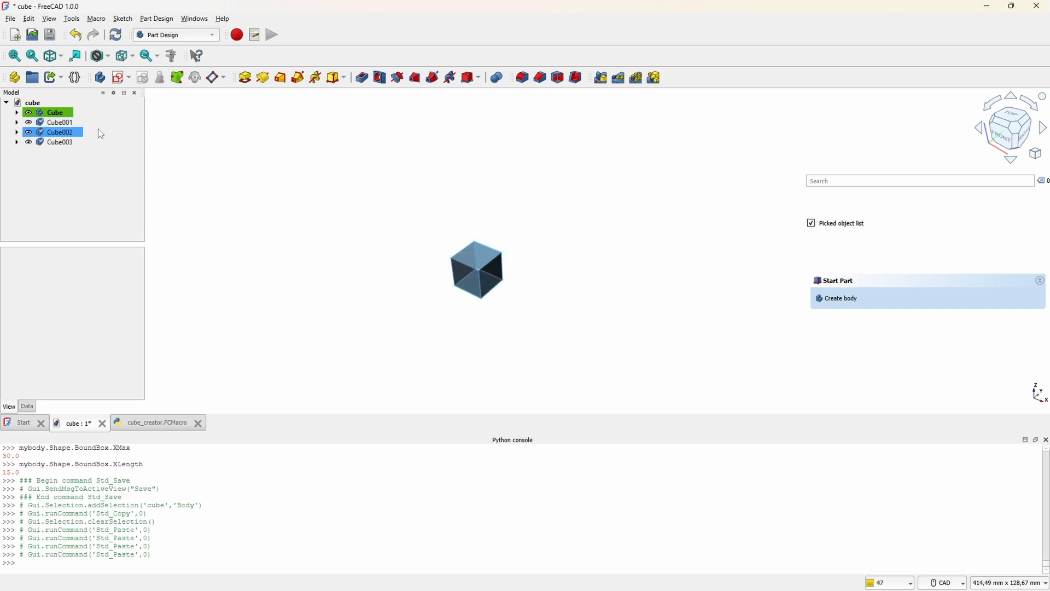
key("ctrl+v")
key("ctrl+v")
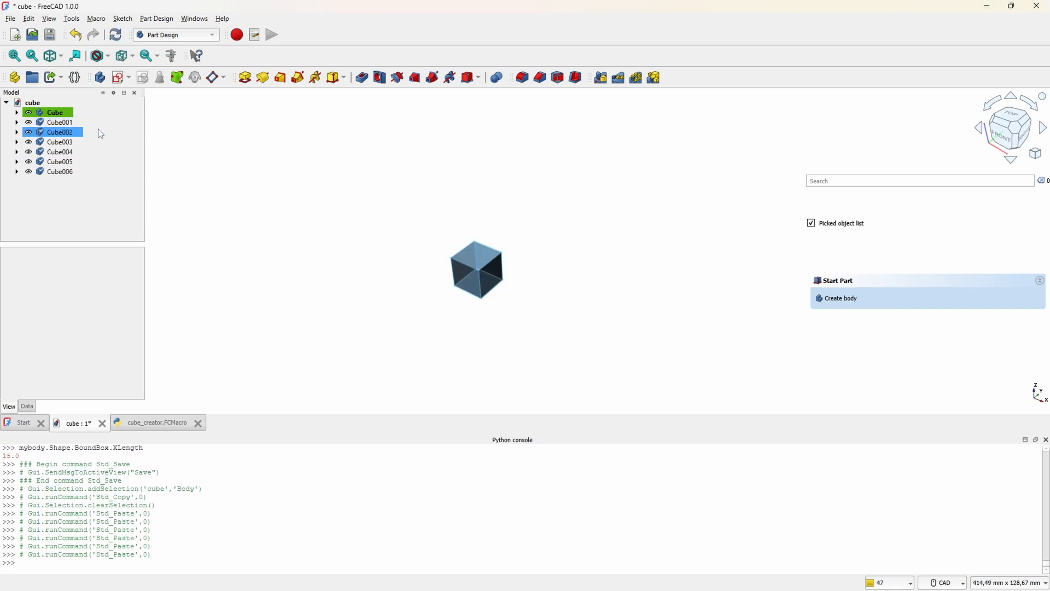
Step: Run the cube_creator macro on the eight cube bodies and inspect the resulting 2 × 2 × 2 arrangement from several angles
left_click(55, 113)
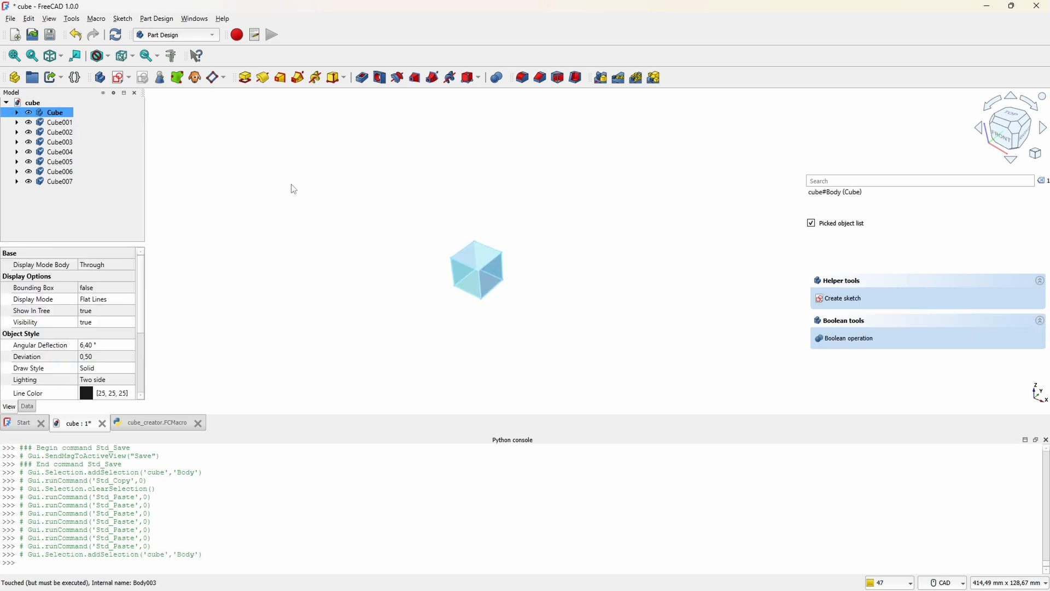
left_click(254, 37)
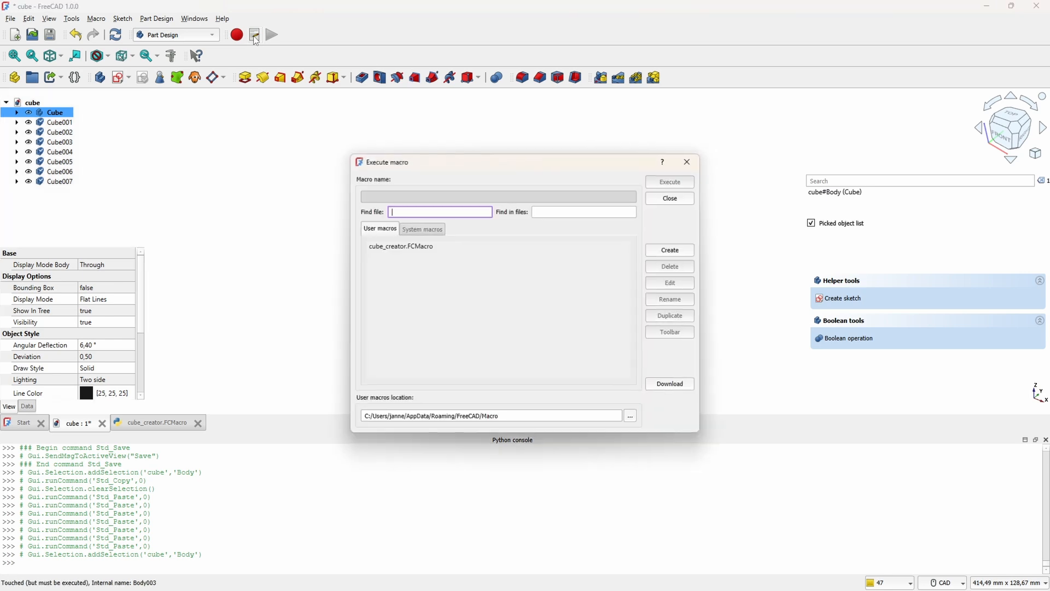
left_click(399, 247)
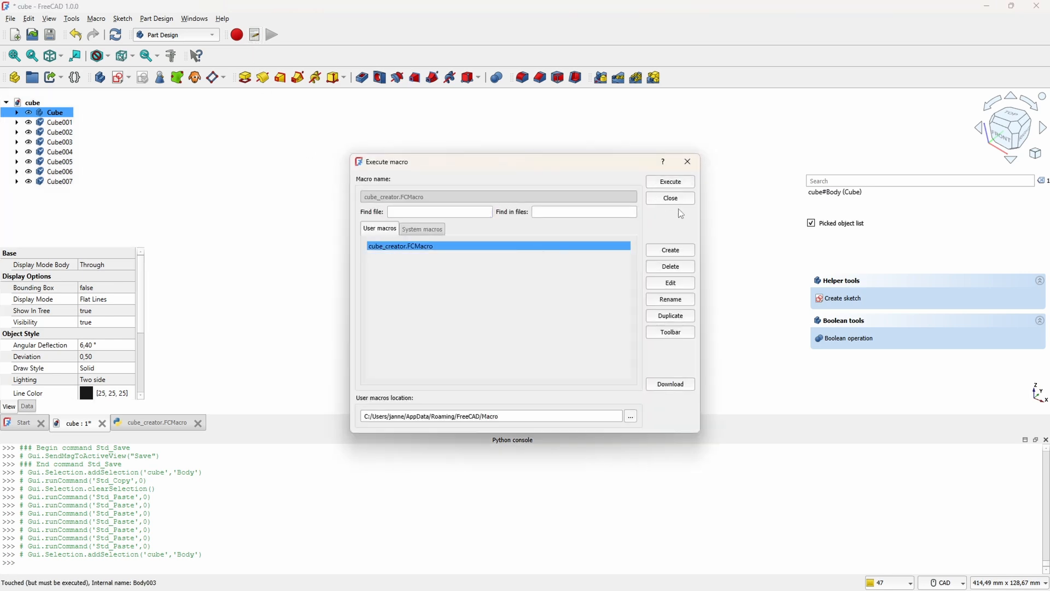
left_click_drag(609, 167, 926, 417)
left_click(970, 415)
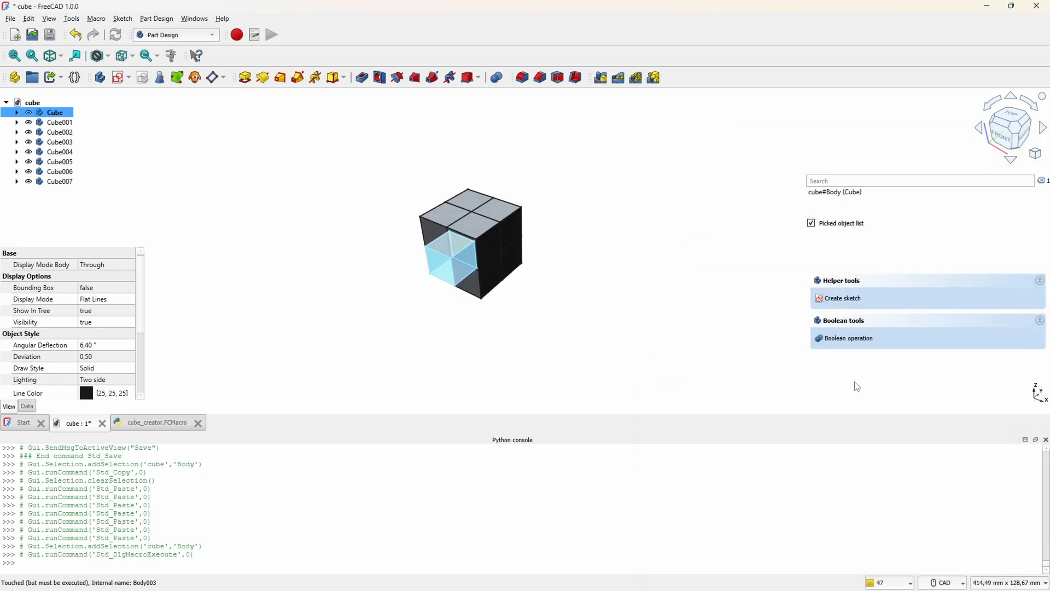
left_click(548, 283)
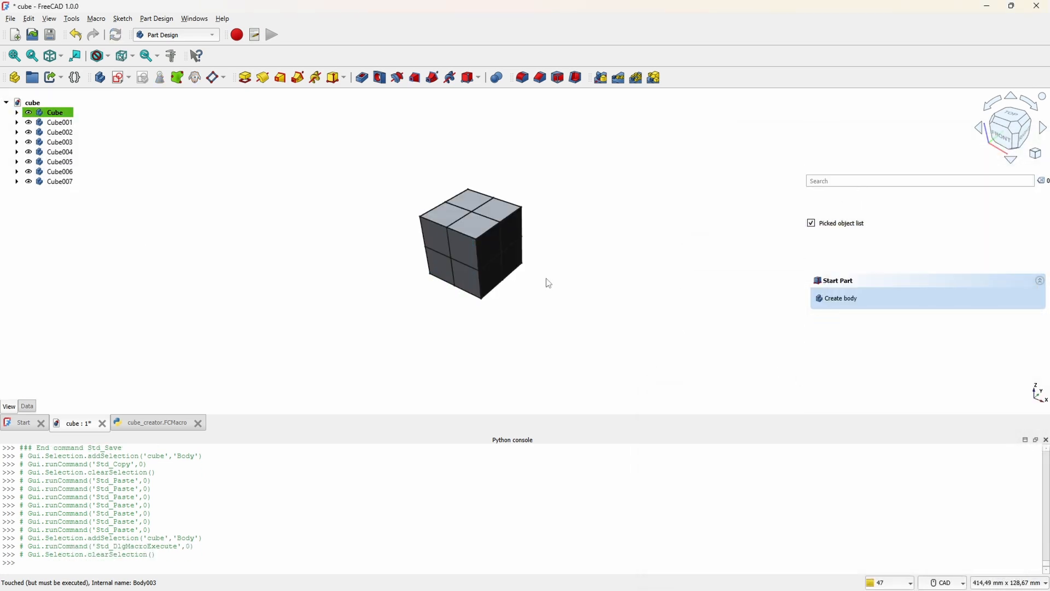
scroll(535, 275, "up", 5)
middle_click_drag(520, 297, 568, 250)
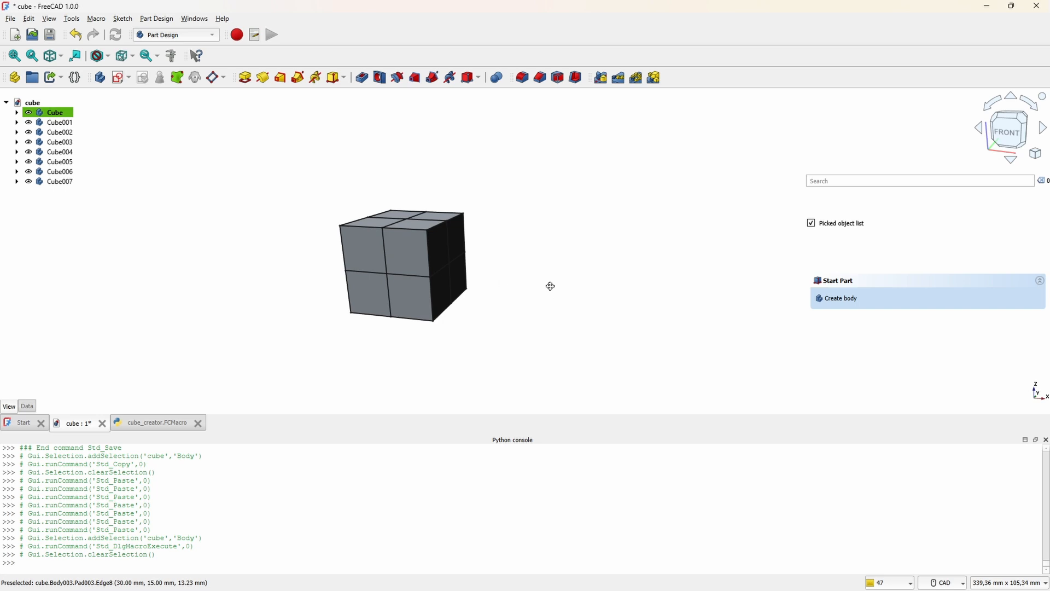
mouse_move(550, 286)
middle_mouse_down()
mouse_move(471, 335)
mouse_move(391, 300)
mouse_move(375, 275)
mouse_move(375, 301)
mouse_move(373, 290)
middle_mouse_up()
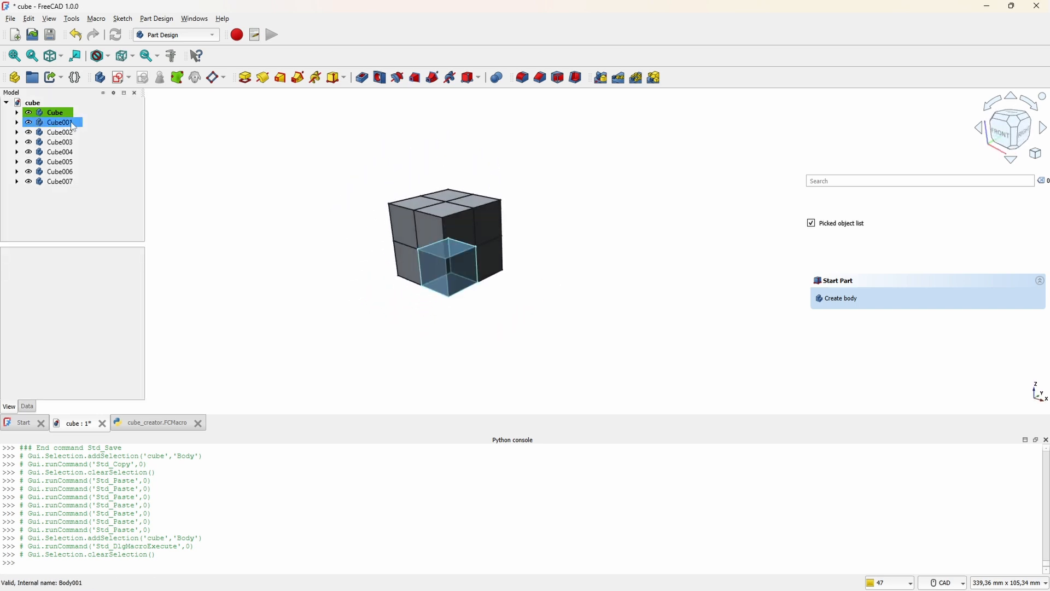
Step: Delete the bodies Cube001 through Cube007 and paste 63 fresh duplicates of the original Cube body
left_click_drag(74, 127, 59, 186)
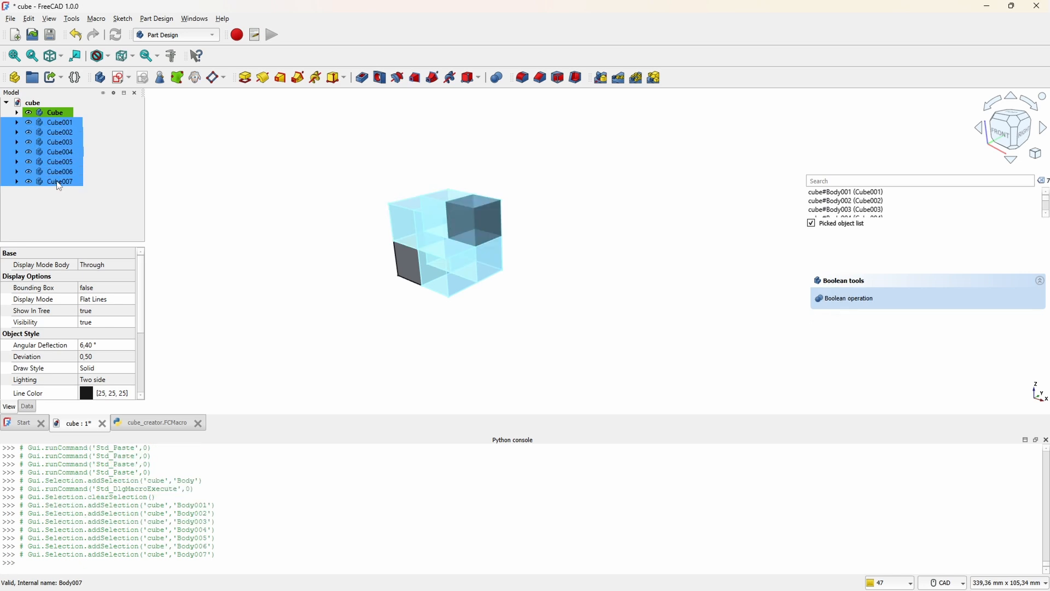
key("Delete")
left_click(63, 114)
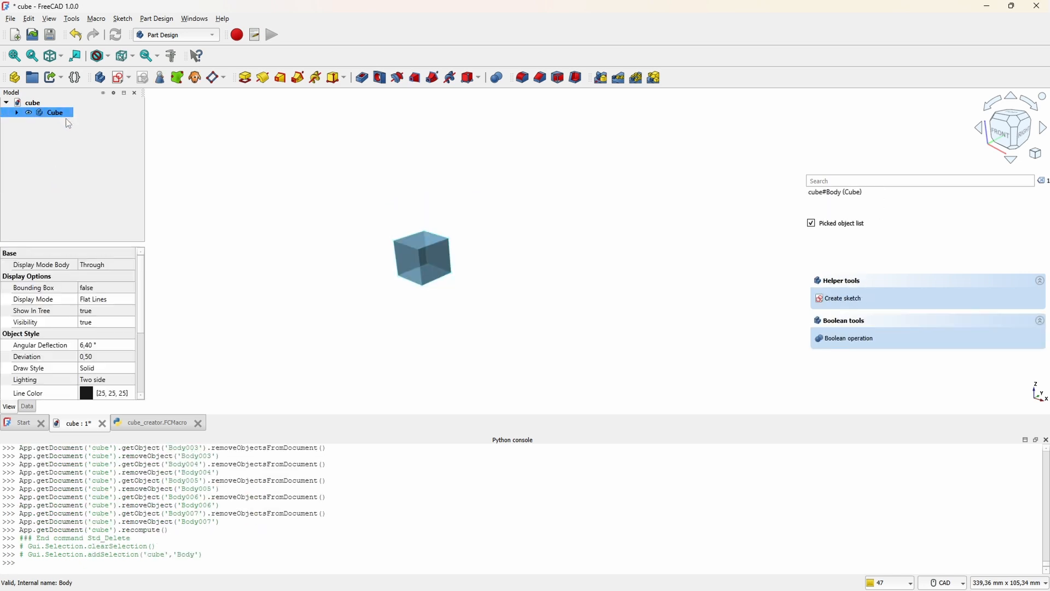
key("ctrl+v")
key("ctrl+v")
key("ctrl+v")
key("ctrl+v")
key("ctrl+v")
key("ctrl+v")
key("ctrl+v")
key("ctrl+v")
key("ctrl+v")
key("ctrl+v")
key("ctrl+v")
key("ctrl+v")
key("ctrl+v")
key("ctrl+v")
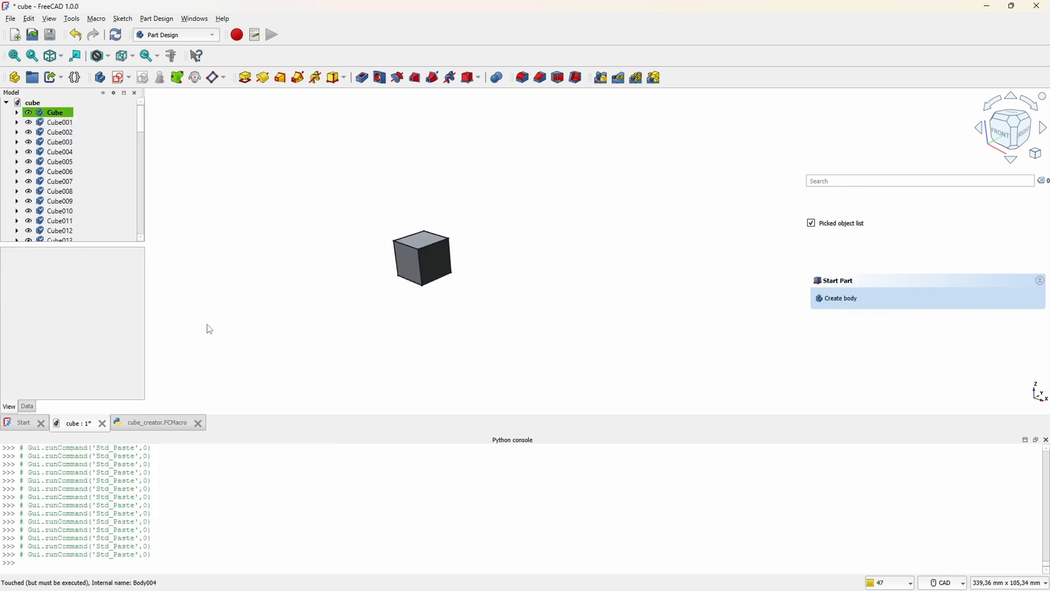
Step: Set xbodies, ybodies and zbodies to 4 in the cube_creator macro and save it
left_click(160, 423)
left_click(89, 146)
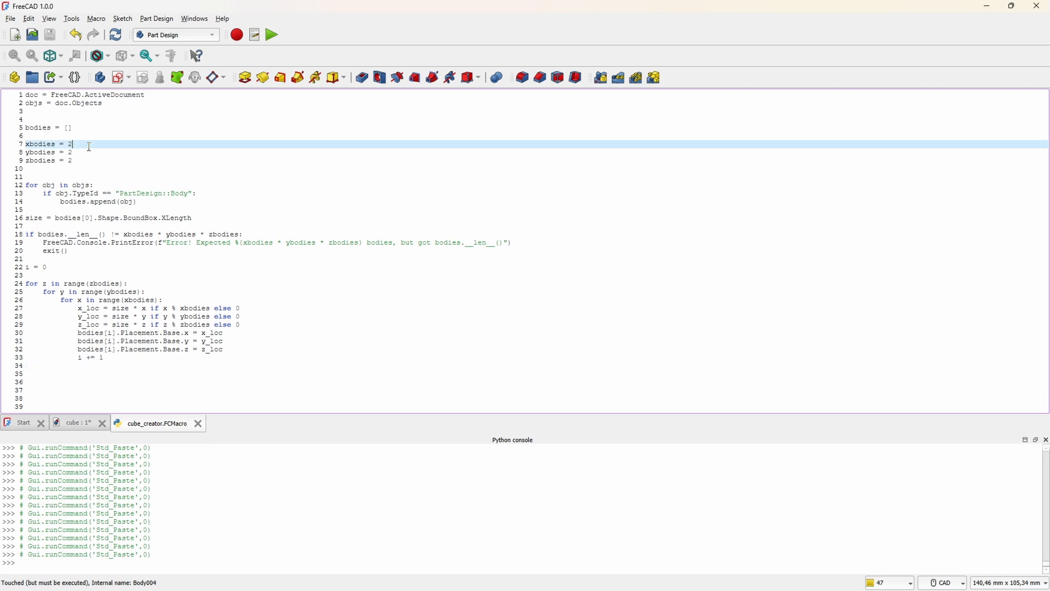
type("4")
key("Down")
key("BackSpace")
type("4")
key("Down")
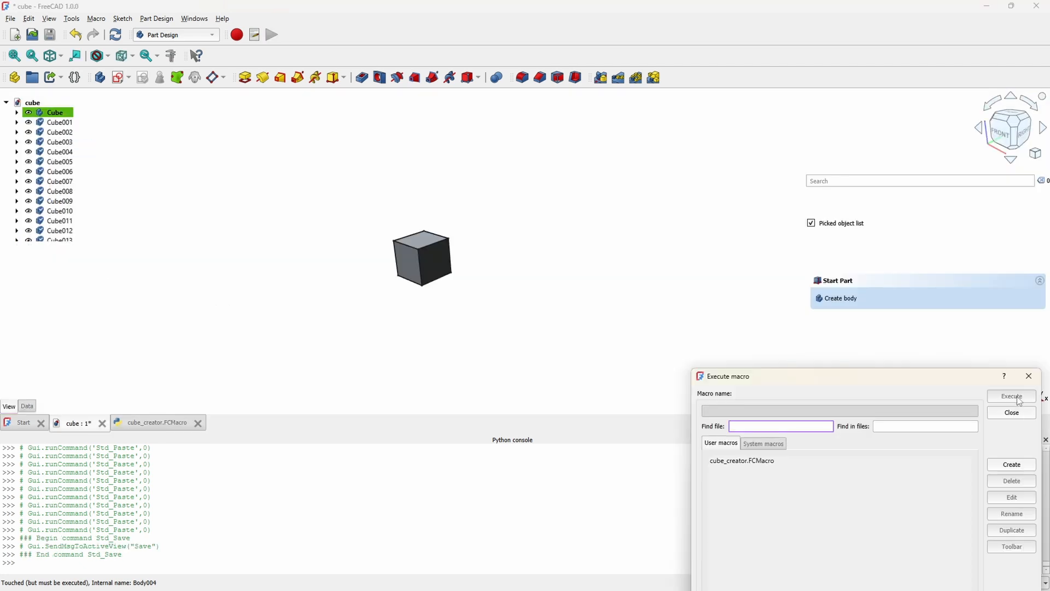
Step: Run the cube_creator macro on the 64 bodies and inspect the 4 × 4 × 4 arrangement
left_click(762, 462)
left_click(1013, 398)
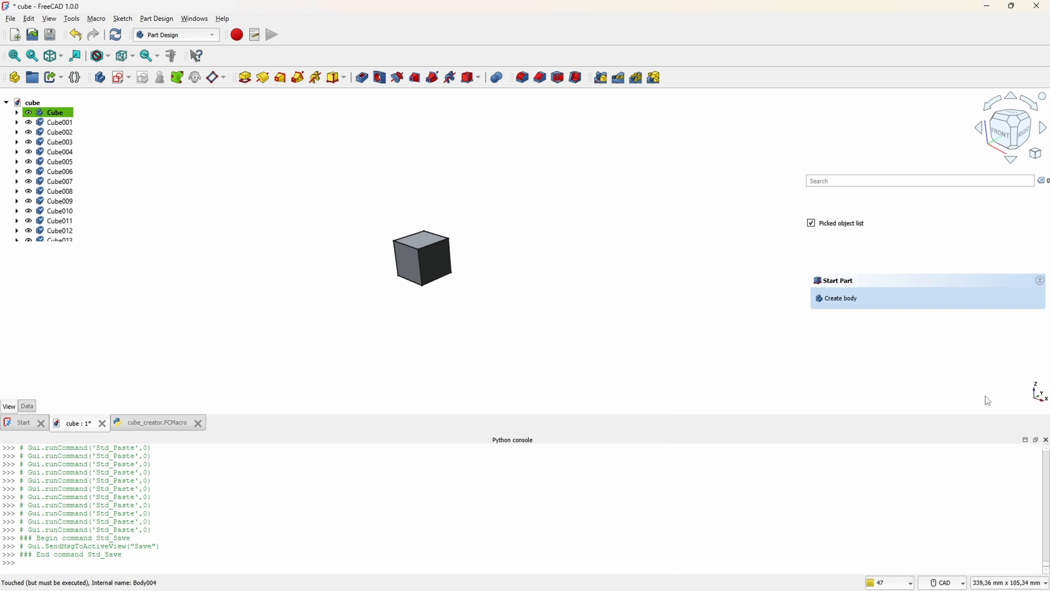
scroll(572, 239, "down", 1)
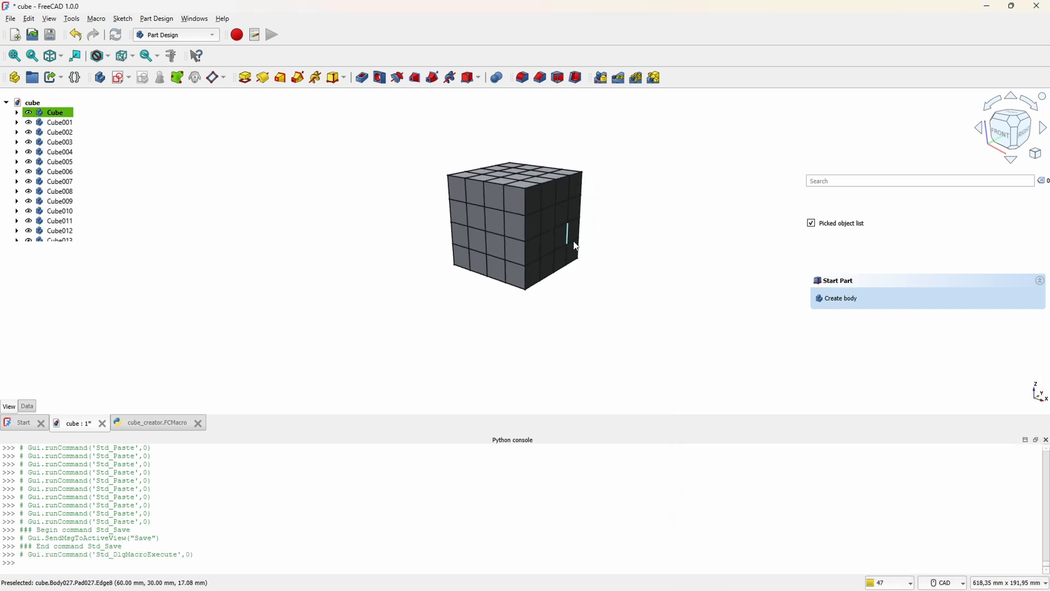
middle_click_drag(572, 241, 410, 235)
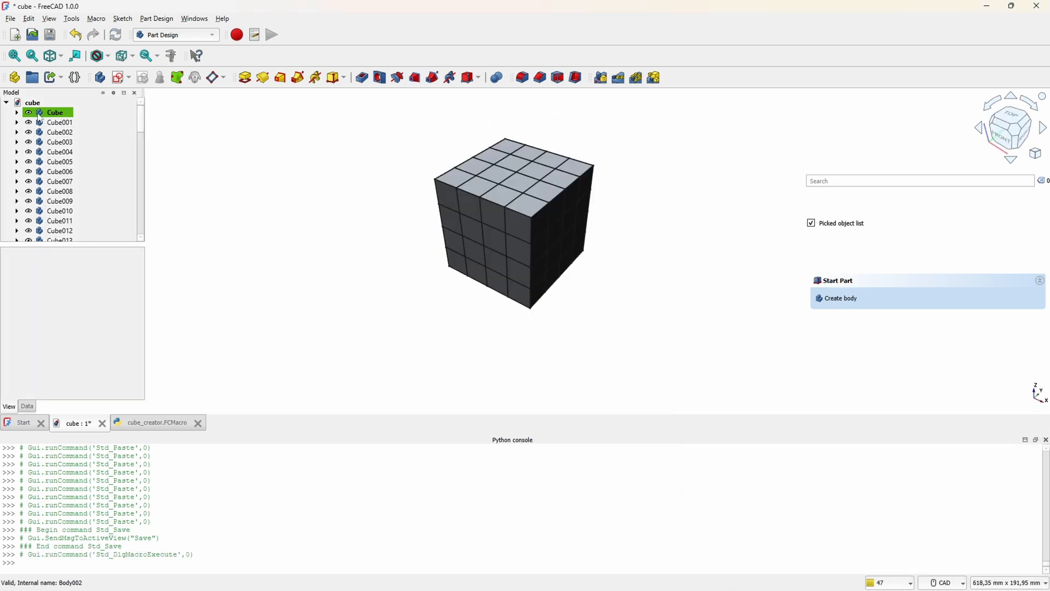
Step: Delete the bodies Cube001 through Cube063, keeping only the original Cube
left_click(52, 122)
scroll(55, 164, "down", 15)
scroll(55, 197, "down", 1)
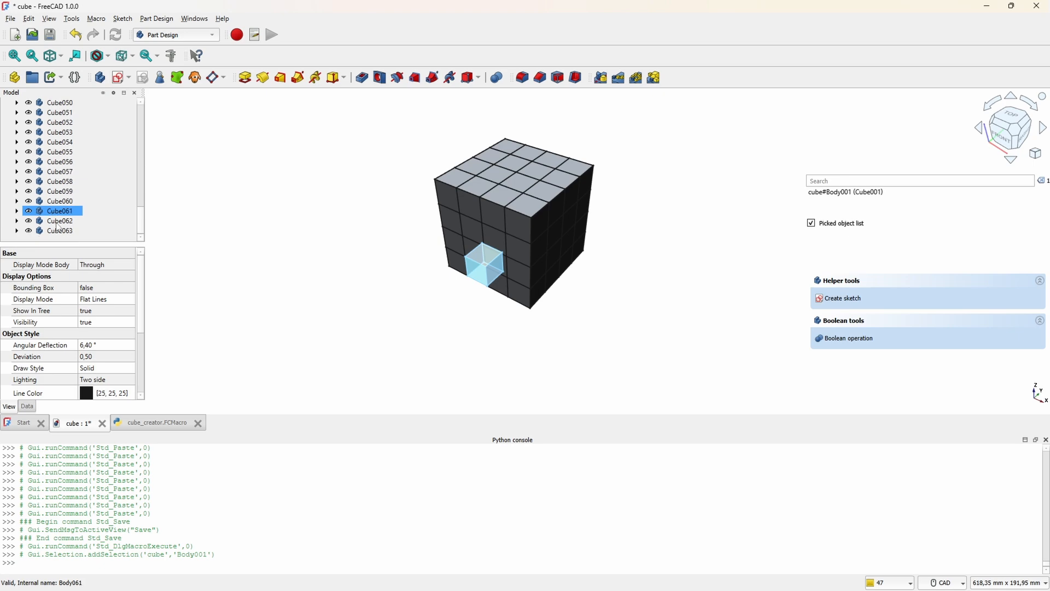
left_click(60, 231, "shift")
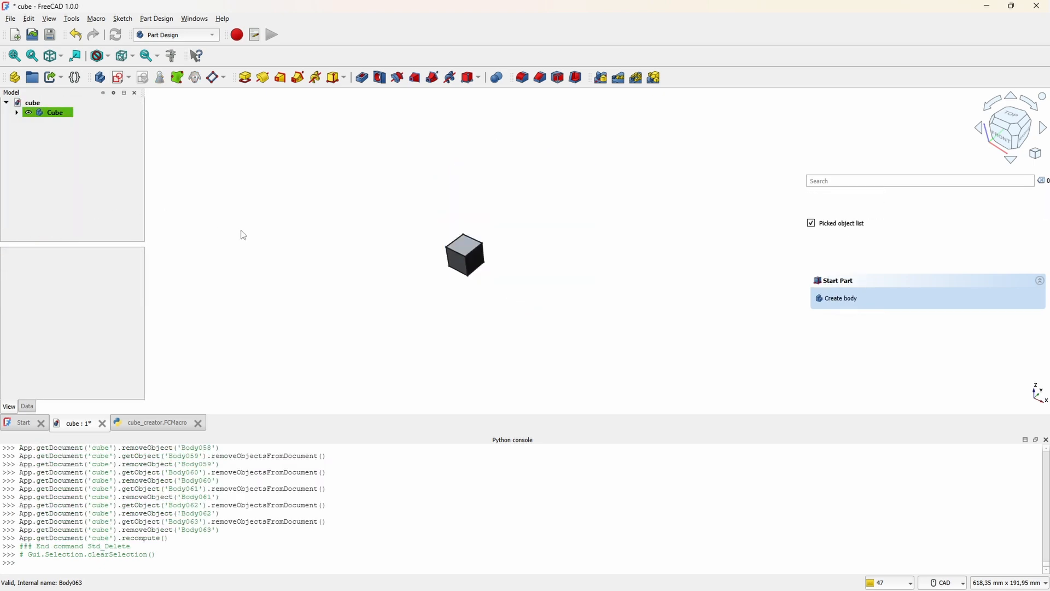
Step: Chamfer all twelve edges of the Cube body with an equal distance of 2 mm
middle_click_drag(243, 234, 525, 286)
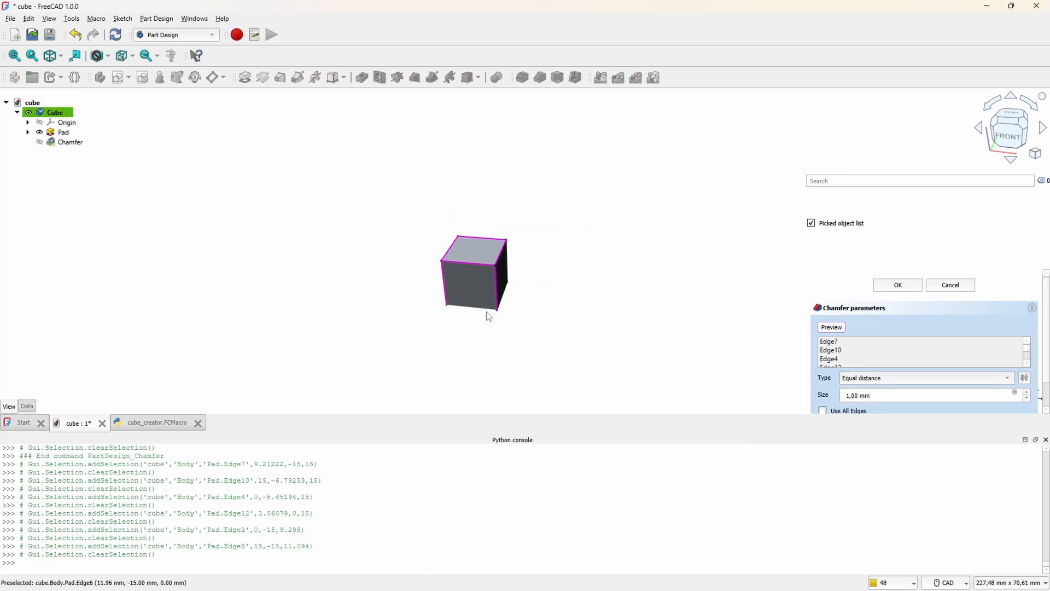
left_click(488, 311)
left_click(569, 276)
left_click(546, 307)
middle_click_drag(357, 263, 459, 269)
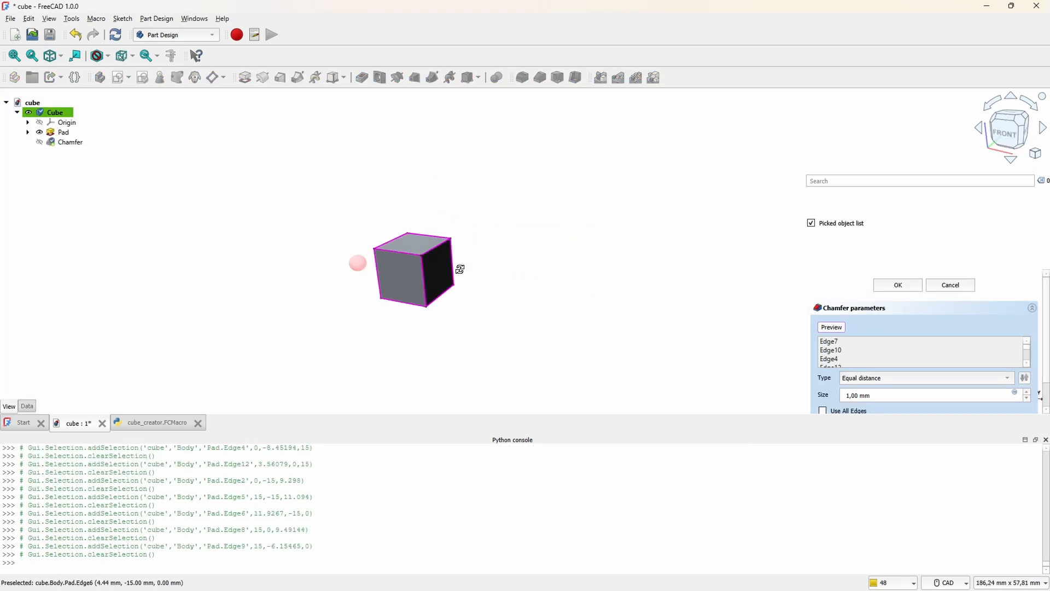
scroll(273, 273, "up", 4)
left_click(202, 312)
middle_click_drag(295, 333, 481, 241)
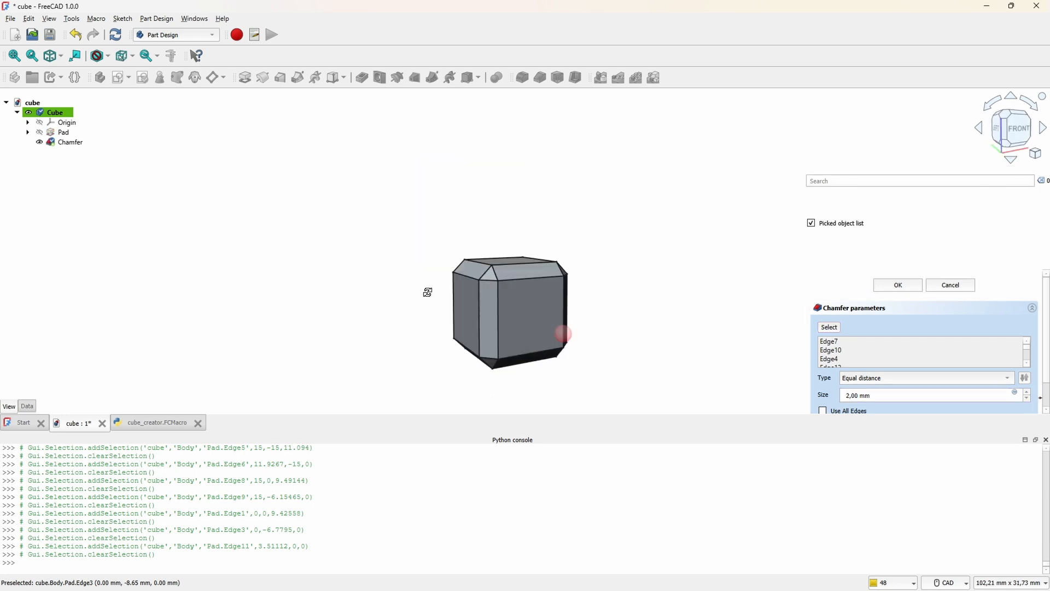
middle_click_drag(427, 294, 625, 262)
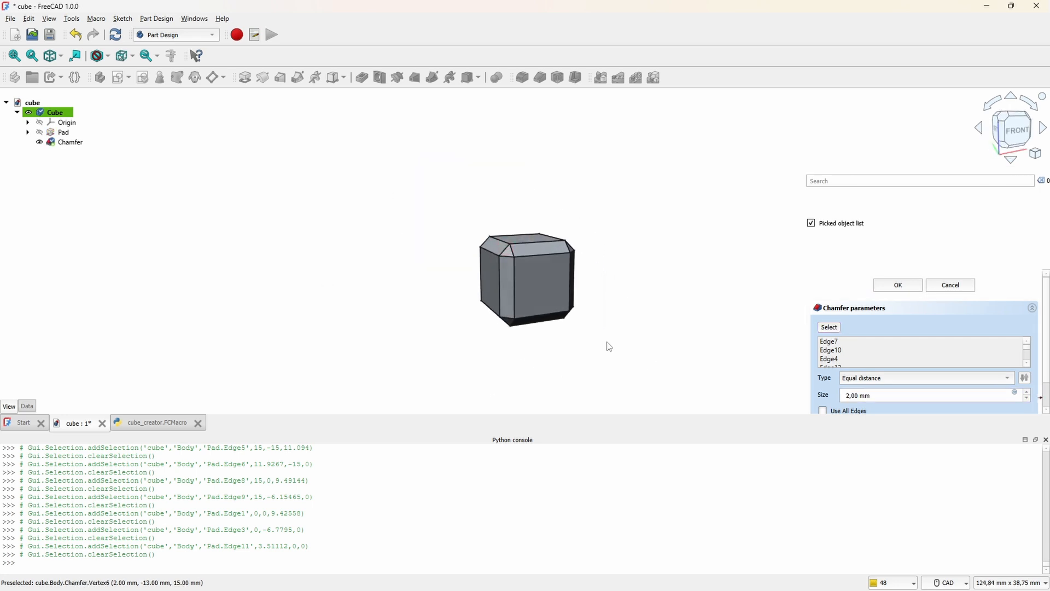
middle_click_drag(610, 346, 653, 355)
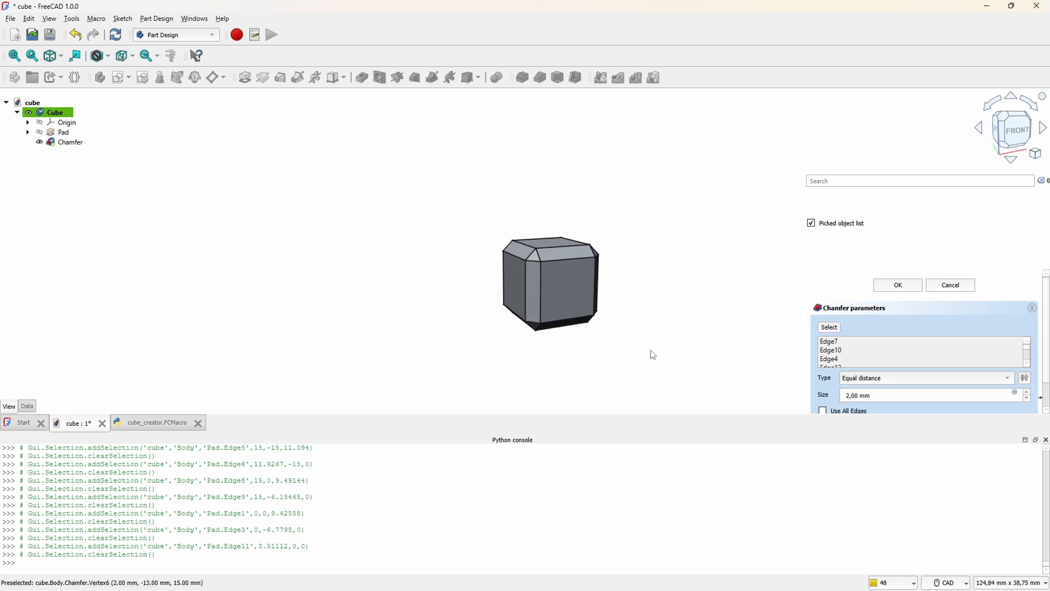
left_click(898, 288)
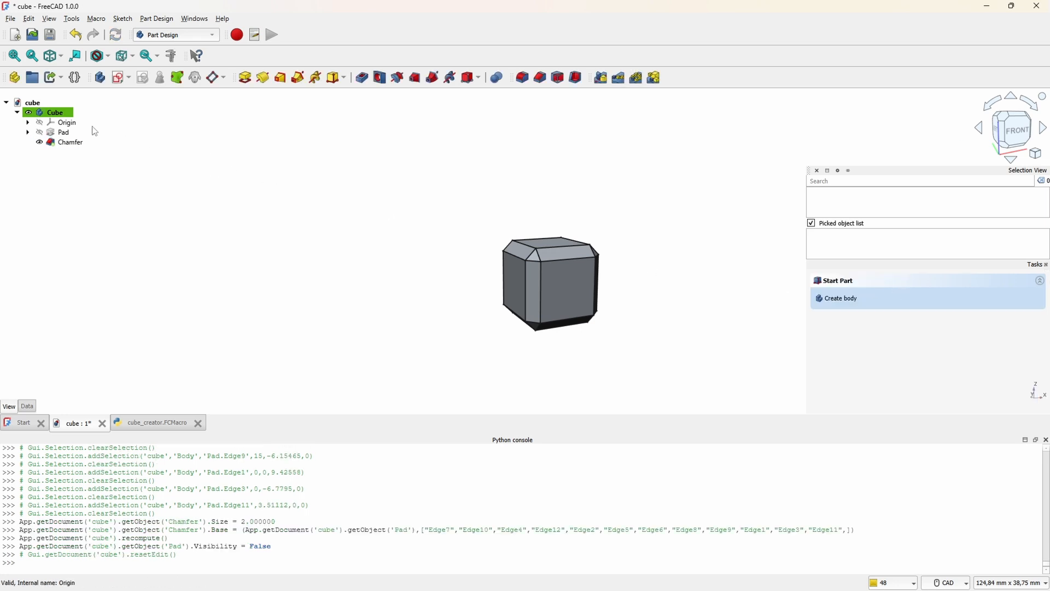
Step: Copy the chamfered Cube body with all its dependencies and paste 63 duplicates into the document
left_click(17, 112)
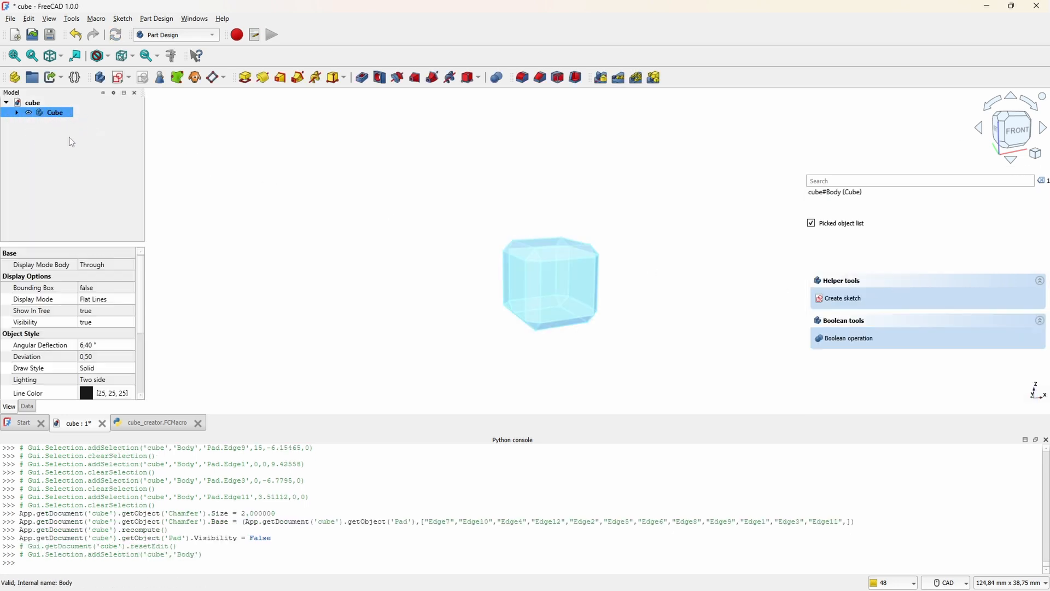
key("ctrl+e")
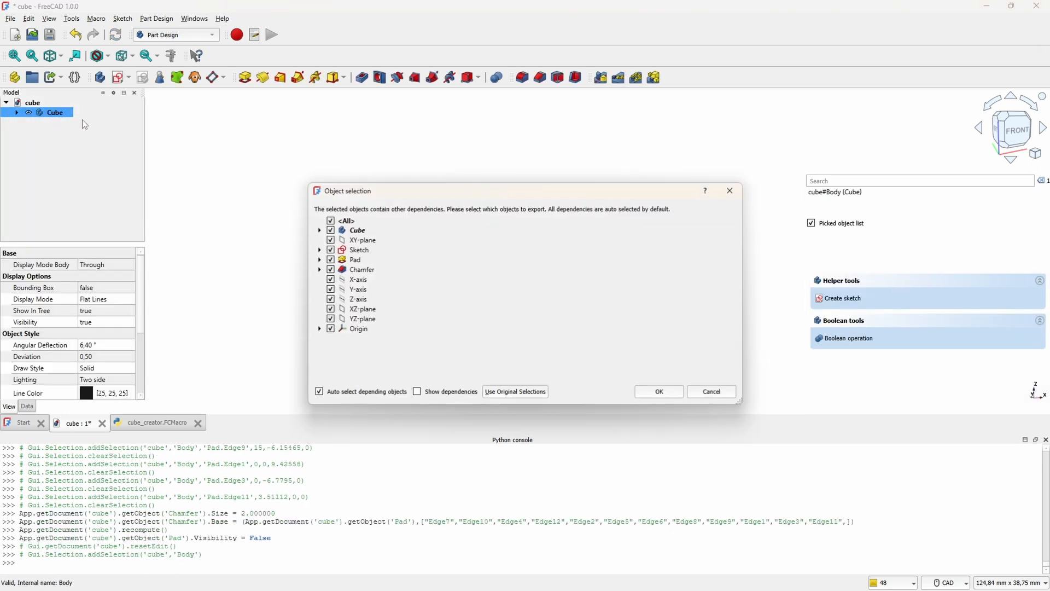
left_click(662, 393)
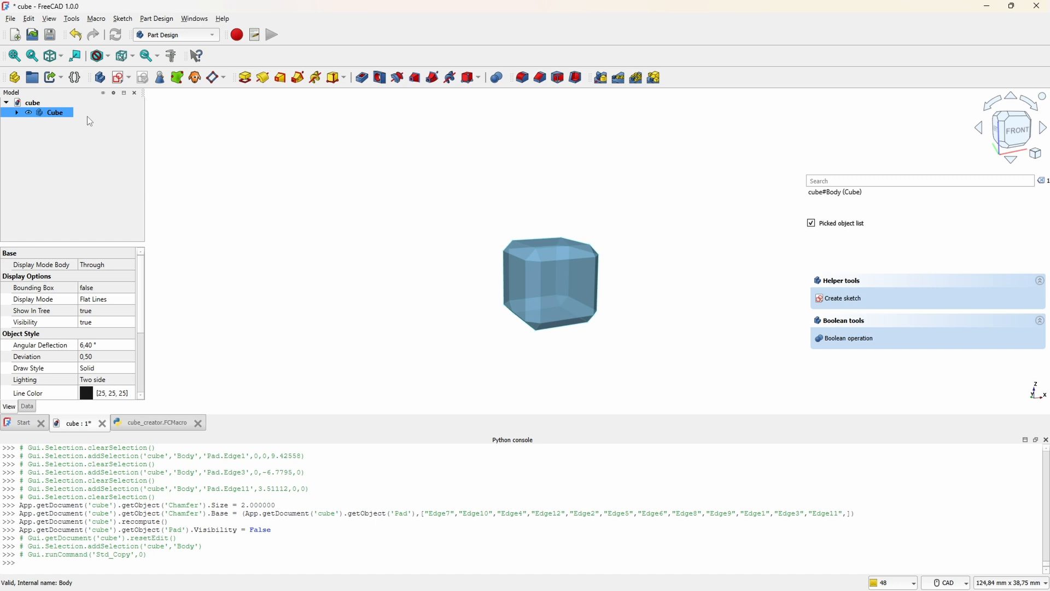
key("ctrl+v")
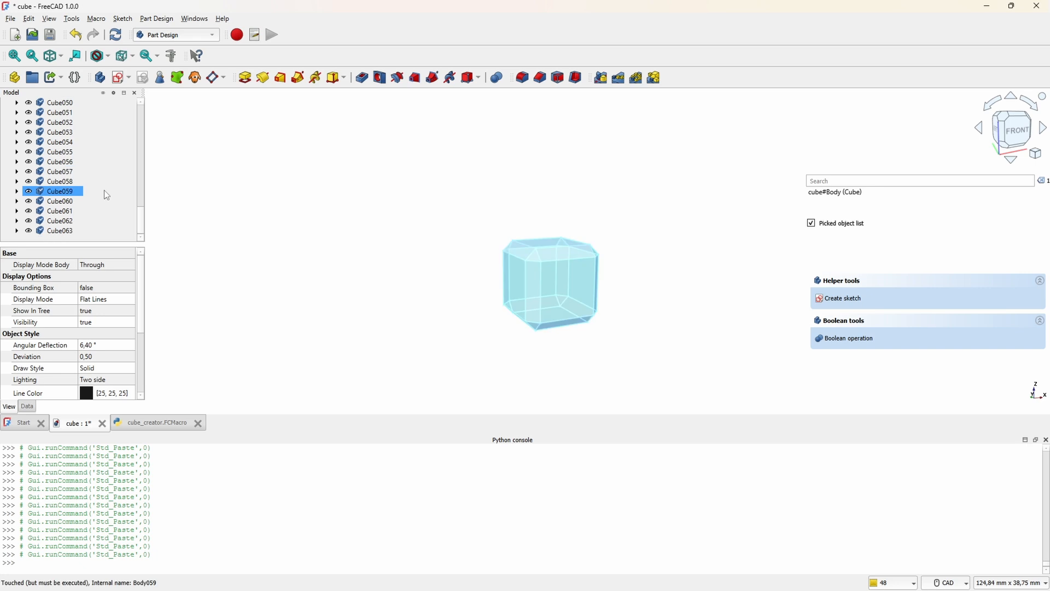
left_click(560, 325)
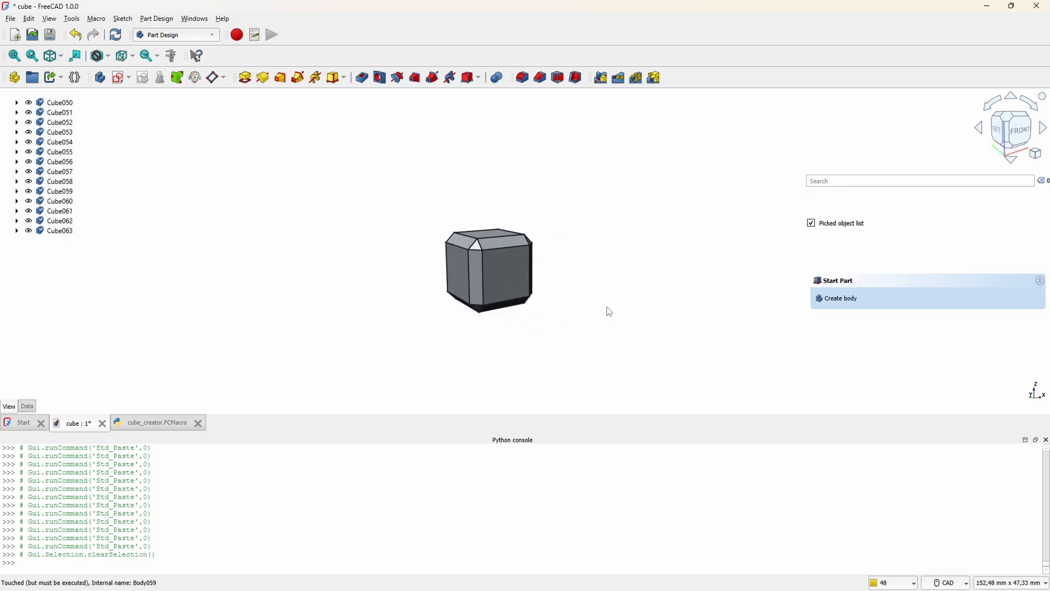
middle_click_drag(607, 308, 602, 324)
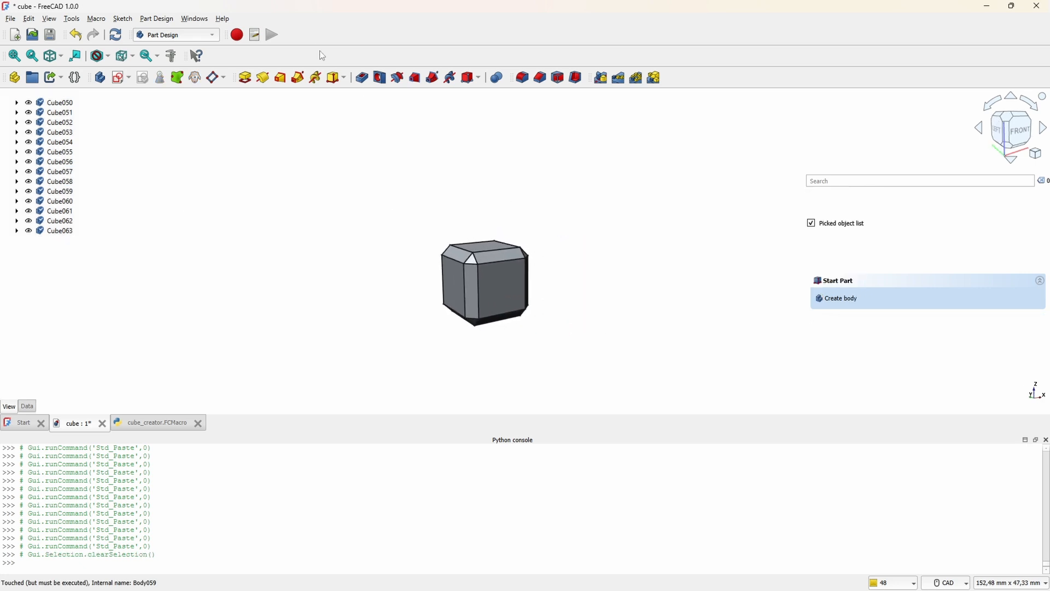
Step: Run the cube_creator macro on the 64 chamfered bodies and inspect the resulting cube arrangement
left_click(255, 35)
left_click_drag(542, 170, 878, 286)
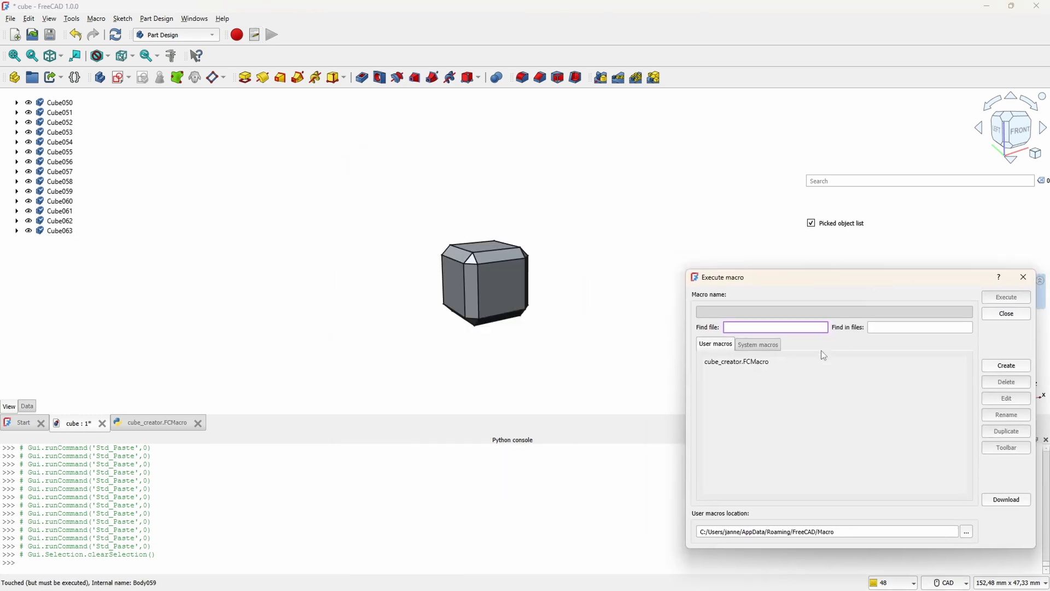
left_click(792, 362)
left_click(1011, 301)
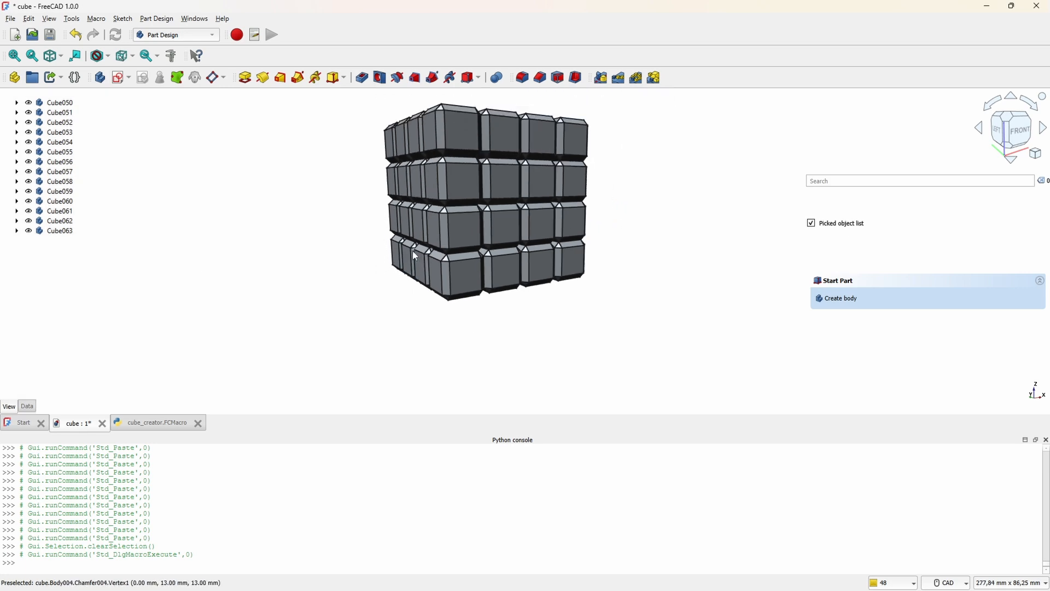
mouse_move(509, 258)
middle_mouse_down()
mouse_move(553, 347)
mouse_move(665, 300)
mouse_move(647, 328)
mouse_move(757, 321)
mouse_move(766, 335)
mouse_move(721, 363)
mouse_move(500, 351)
middle_mouse_up()
middle_click_drag(399, 263, 440, 309)
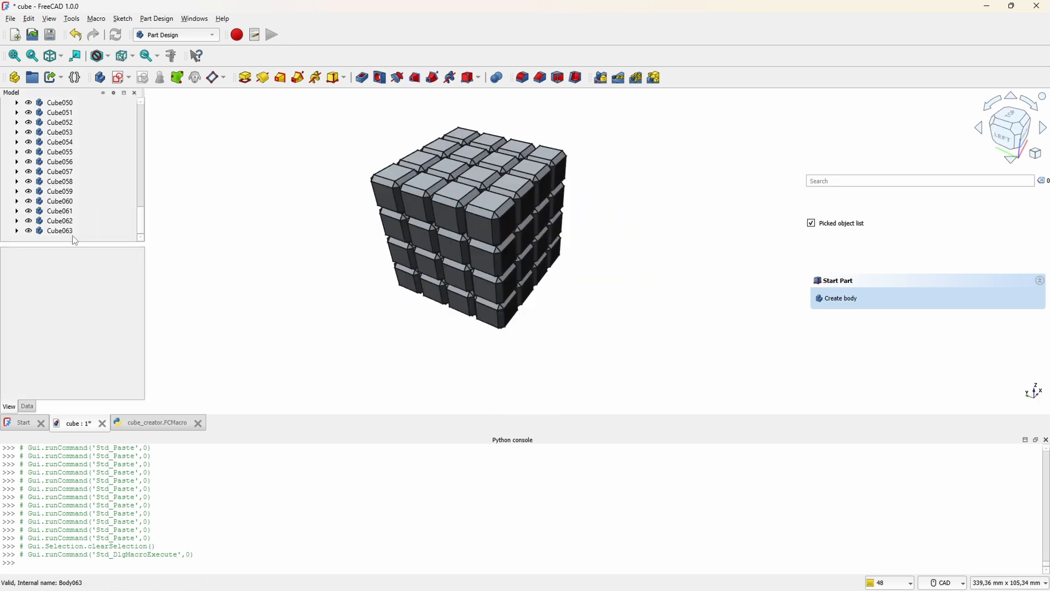
Step: Select the four bodies Cube063, Cube062, Cube058 and Cube057 together as candidates for a joined piece
left_click(62, 231)
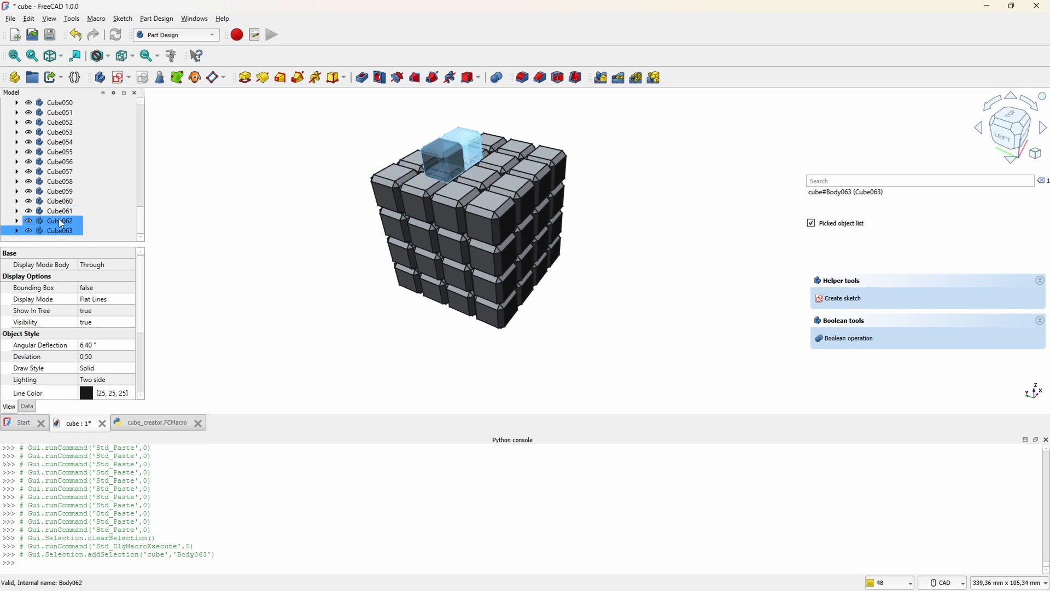
left_click(62, 220, "ctrl")
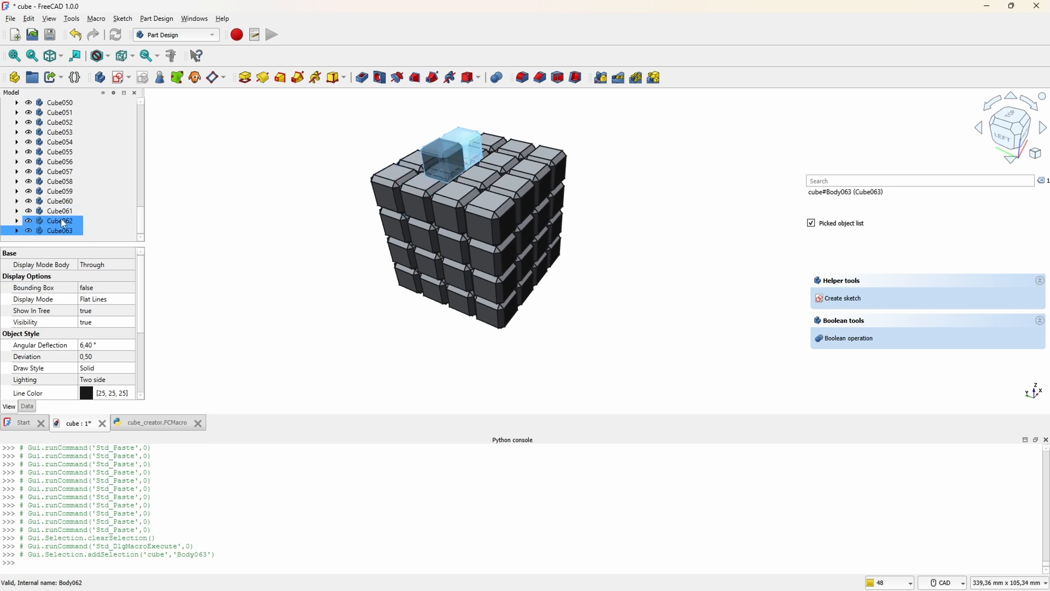
left_click(63, 181, "ctrl")
left_click(69, 170, "ctrl")
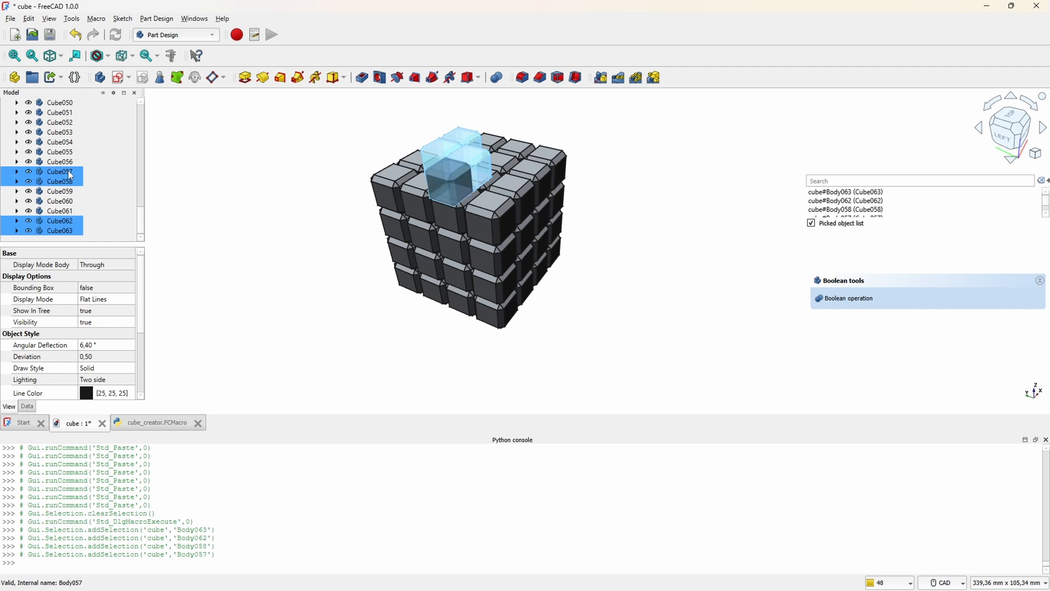
Step: Examine the four selected cubes within the 4 × 4 × 4 arrangement from several sides and at close range
middle_click_drag(615, 294, 465, 300)
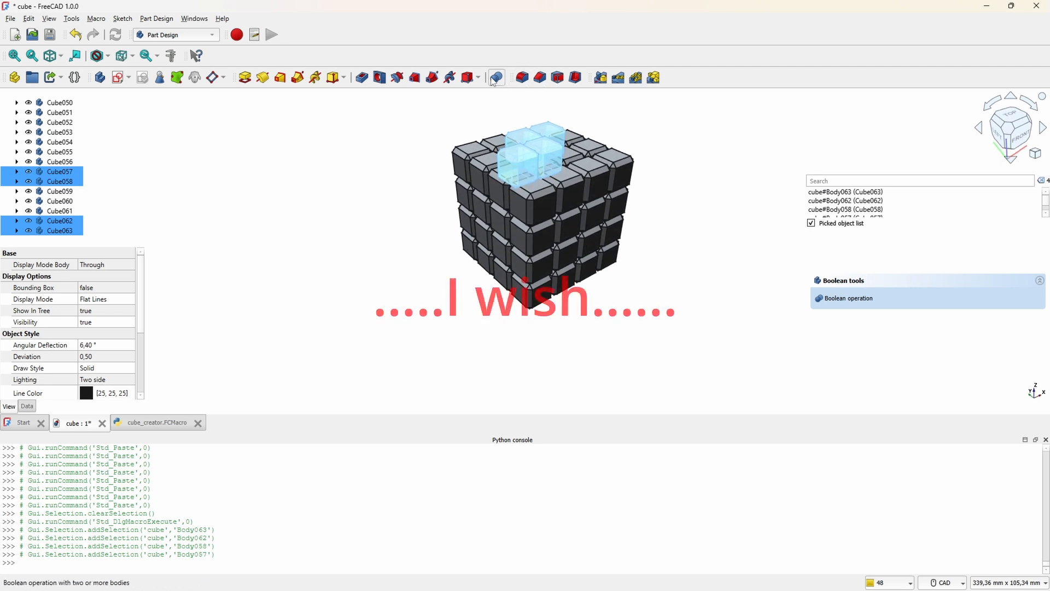
mouse_move(369, 189)
middle_mouse_down()
mouse_move(401, 221)
mouse_move(377, 244)
mouse_move(368, 211)
mouse_move(415, 203)
middle_mouse_up()
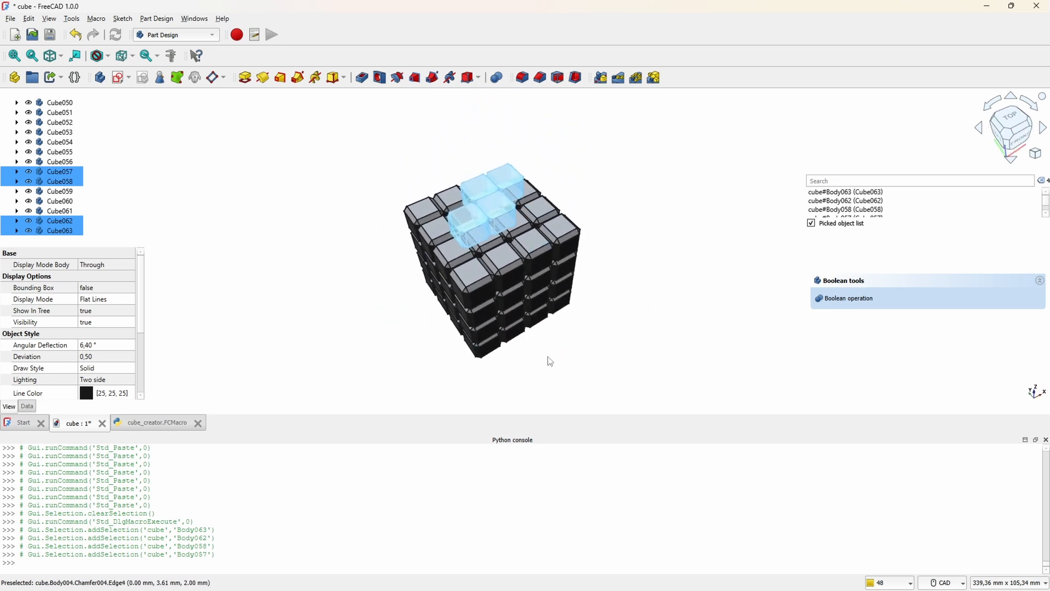
mouse_move(550, 362)
middle_mouse_down()
mouse_move(656, 277)
mouse_move(551, 305)
mouse_move(563, 328)
mouse_move(706, 268)
mouse_move(776, 284)
mouse_move(638, 307)
mouse_move(314, 316)
mouse_move(410, 302)
mouse_move(455, 279)
mouse_move(515, 293)
middle_mouse_up()
scroll(565, 306, "up", 5)
mouse_move(565, 306)
middle_mouse_down()
mouse_move(424, 334)
mouse_move(493, 293)
middle_mouse_up()
scroll(493, 293, "down", 5)
middle_click_drag(574, 378, 526, 404)
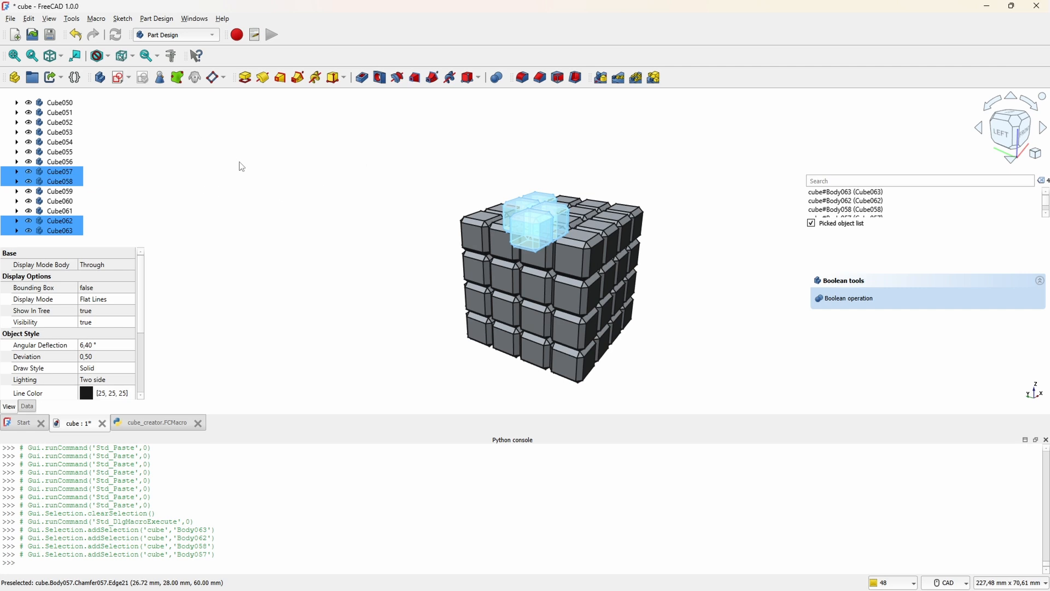
Step: Clear the selection of the four cubes and save the cube document
left_click(324, 194)
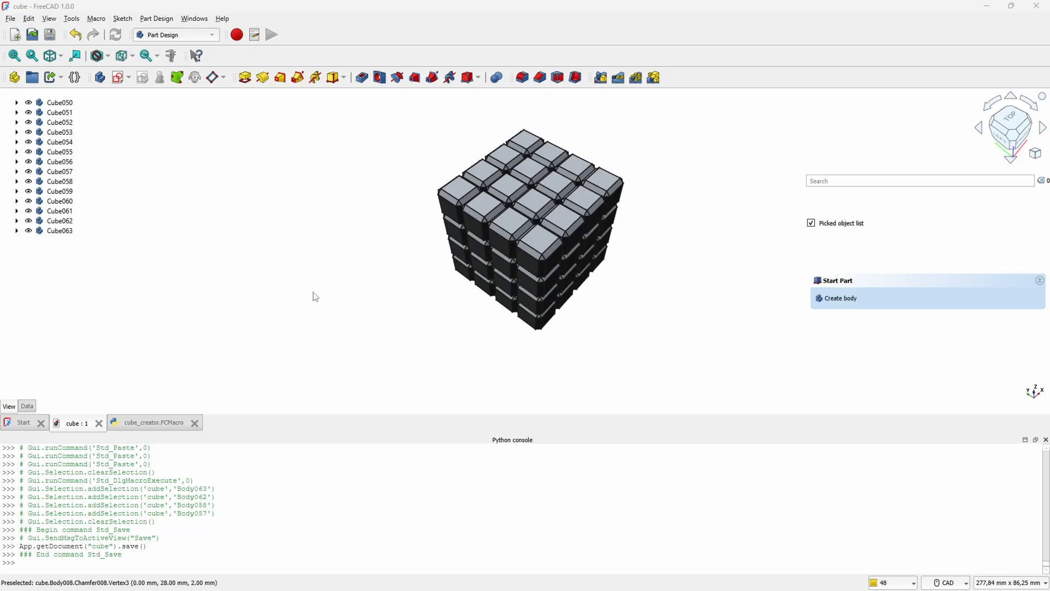
scroll(373, 245, "down", 4)
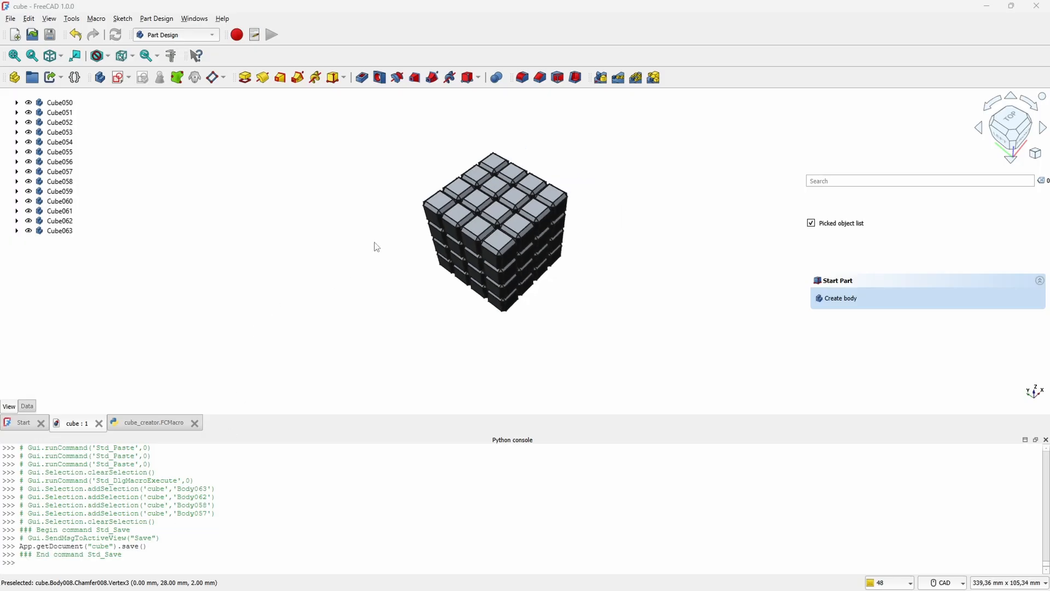
scroll(375, 244, "up", 3)
middle_click_drag(373, 250, 350, 307)
mouse_move(89, 172)
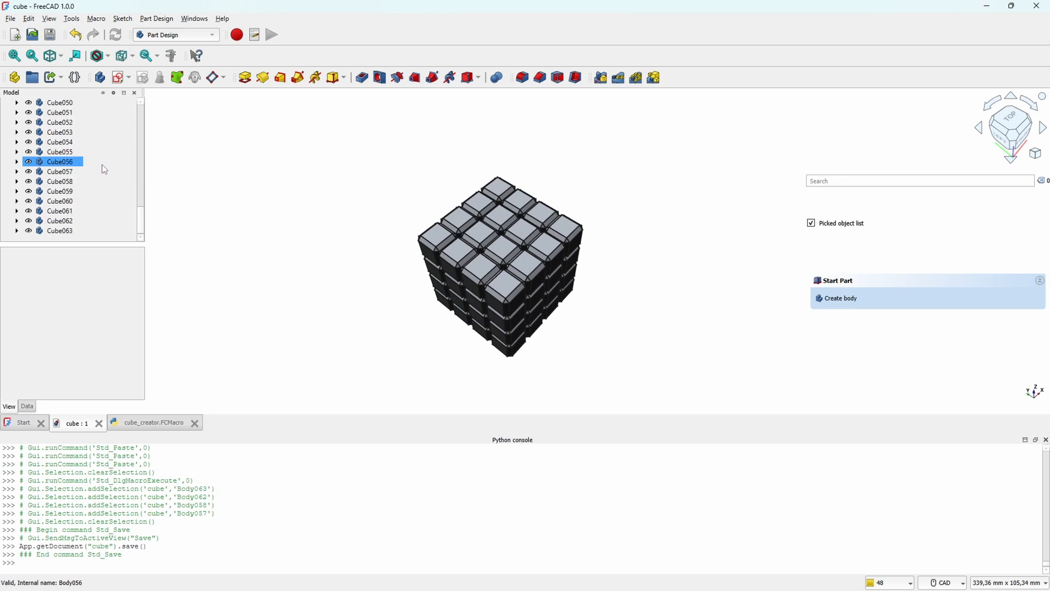
Step: Gather all 64 cube bodies in a new group named Cubes and create a new body labelled BoxHalf
left_click_drag(90, 244, 89, 363)
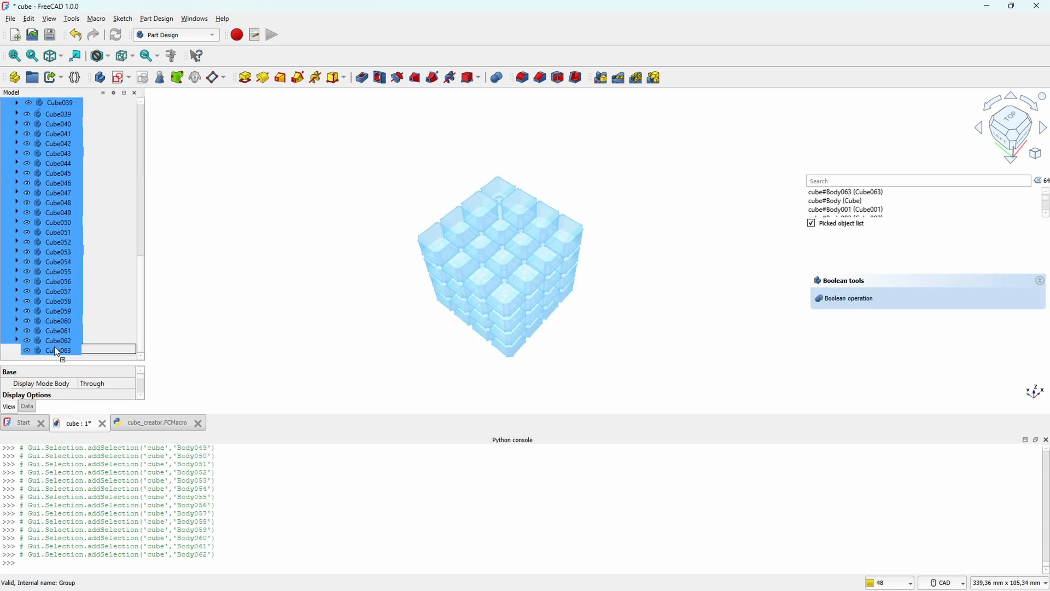
left_click(17, 113)
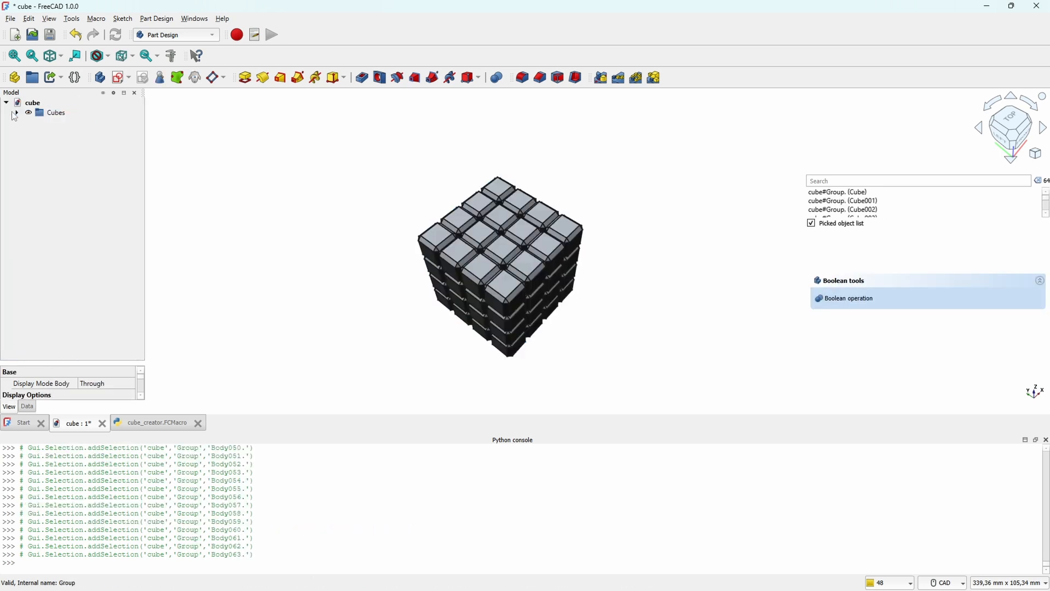
left_click(16, 113)
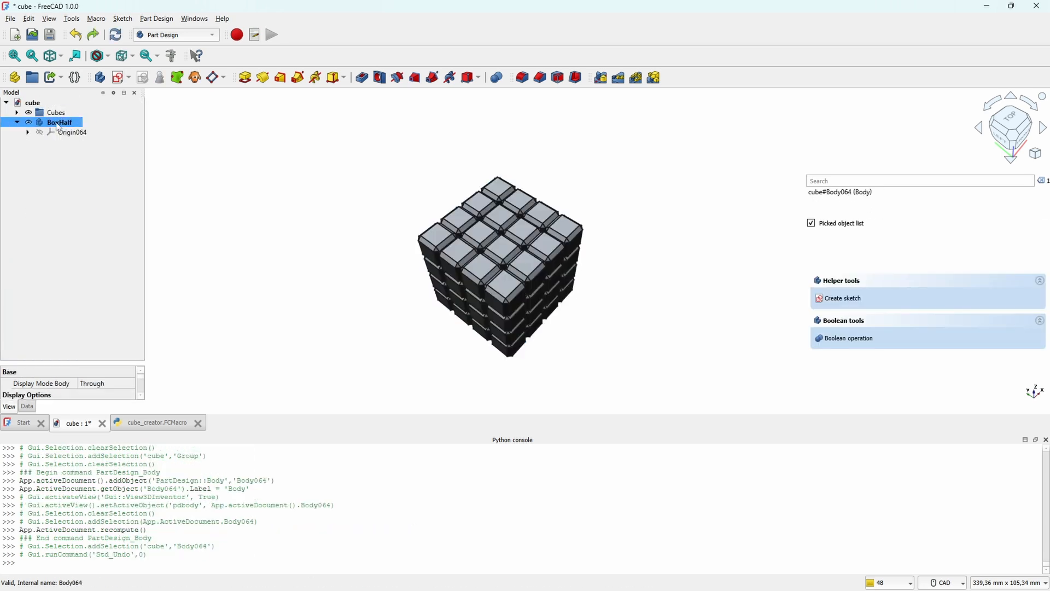
left_click(404, 298)
Step: Select all 64 cubes in the Cubes group and create a sub-object shape binder of them in the BoxHalf body
middle_click_drag(597, 330, 560, 230)
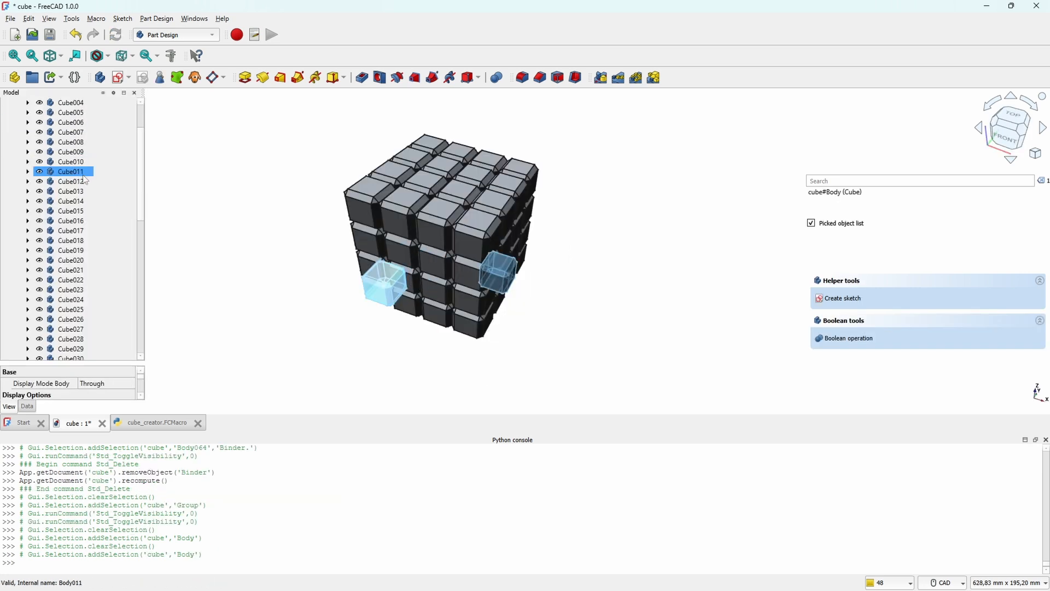
left_click(72, 328, "shift")
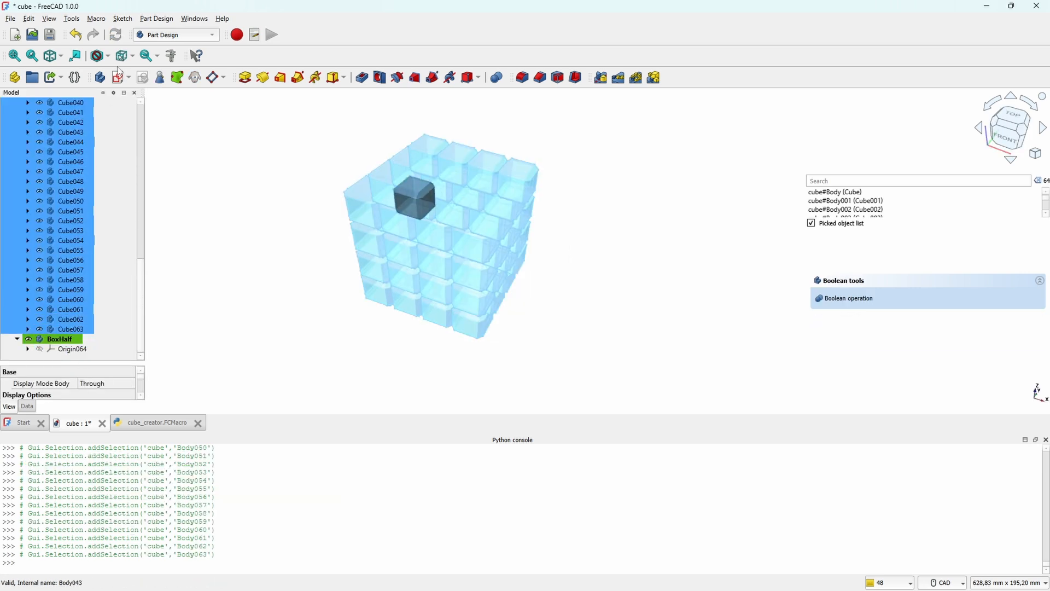
left_click(178, 78)
scroll(122, 175, "up", 10)
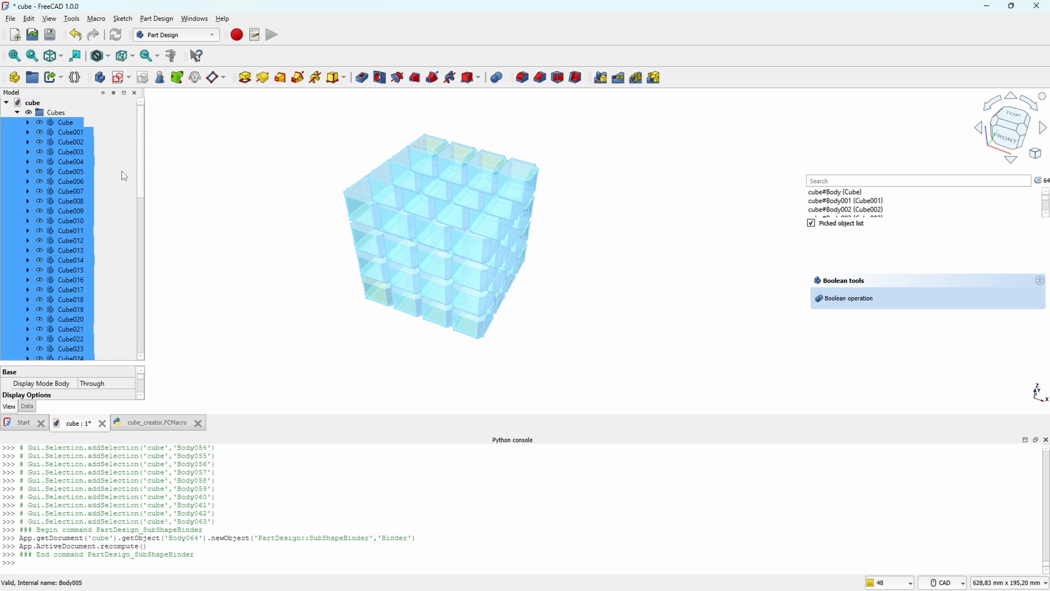
Step: Collapse and hide the Cubes group so that only the binder is displayed, and clear the selection
left_click(17, 113)
left_click(57, 113)
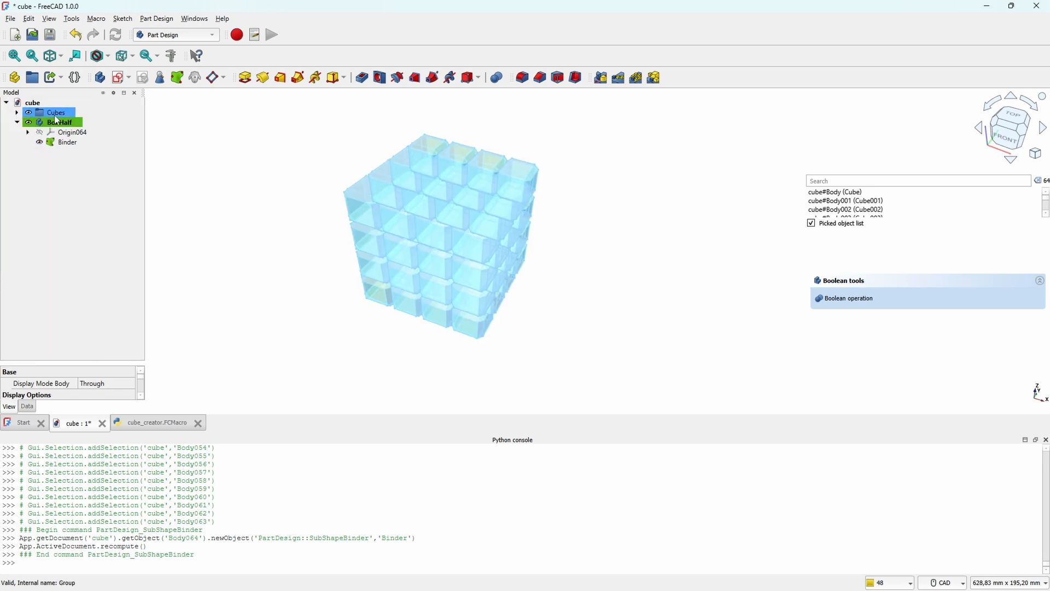
key("space")
left_click(257, 292)
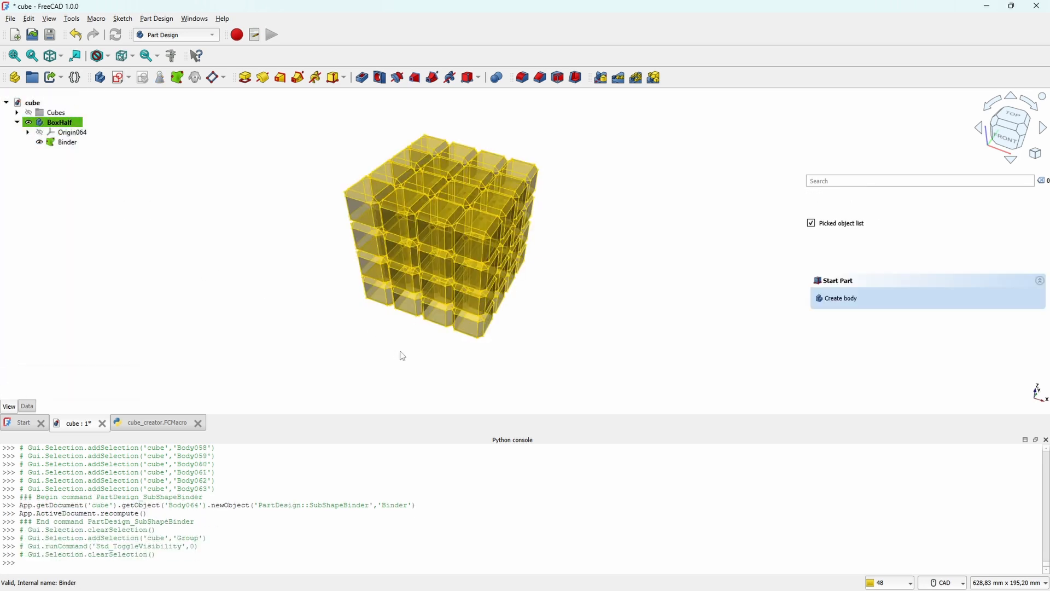
Step: Create a sketch on the XY plane of the BoxHalf body, toggling the sketch section view on and back off
mouse_move(401, 361)
middle_mouse_down()
mouse_move(403, 323)
mouse_move(411, 339)
middle_mouse_up()
left_click(122, 78)
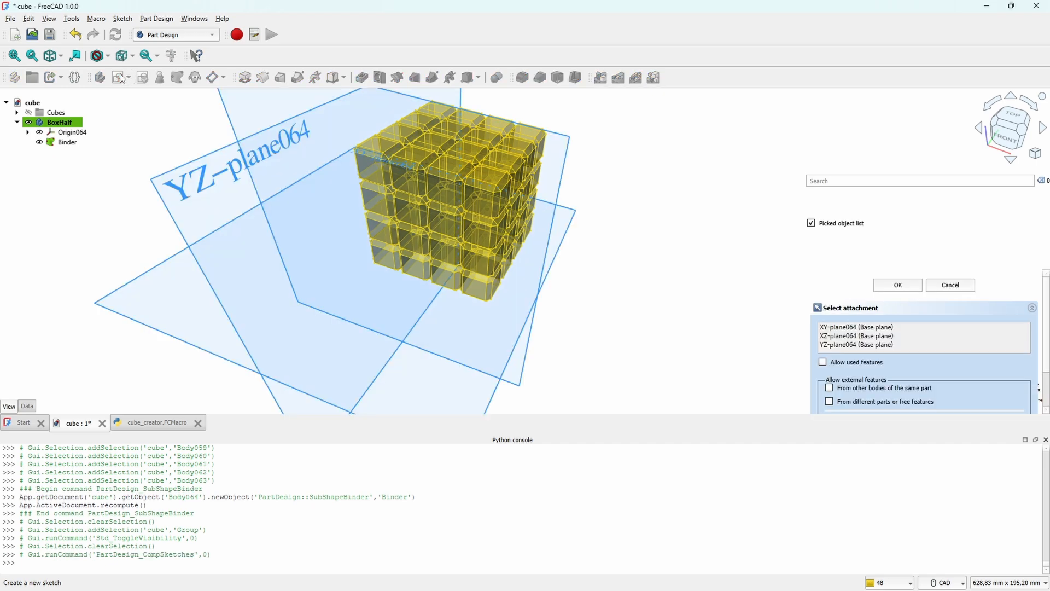
left_click(513, 342)
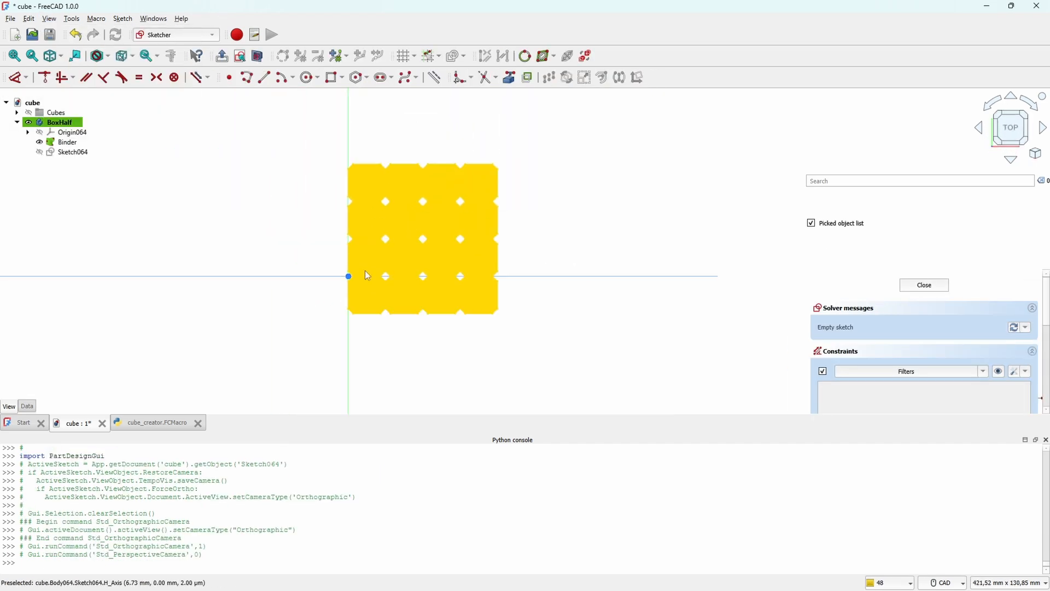
left_click(257, 55)
left_click(258, 55)
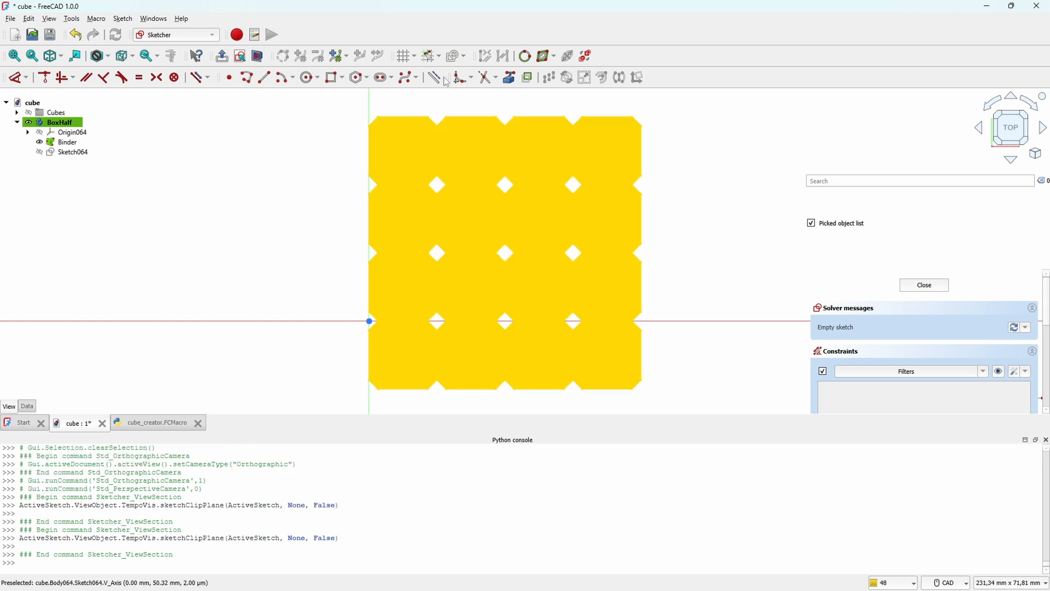
Step: Project the outer edges of the binder's corner cubes into the sketch as external geometry
left_click(437, 78)
left_click(405, 117)
left_click(617, 117)
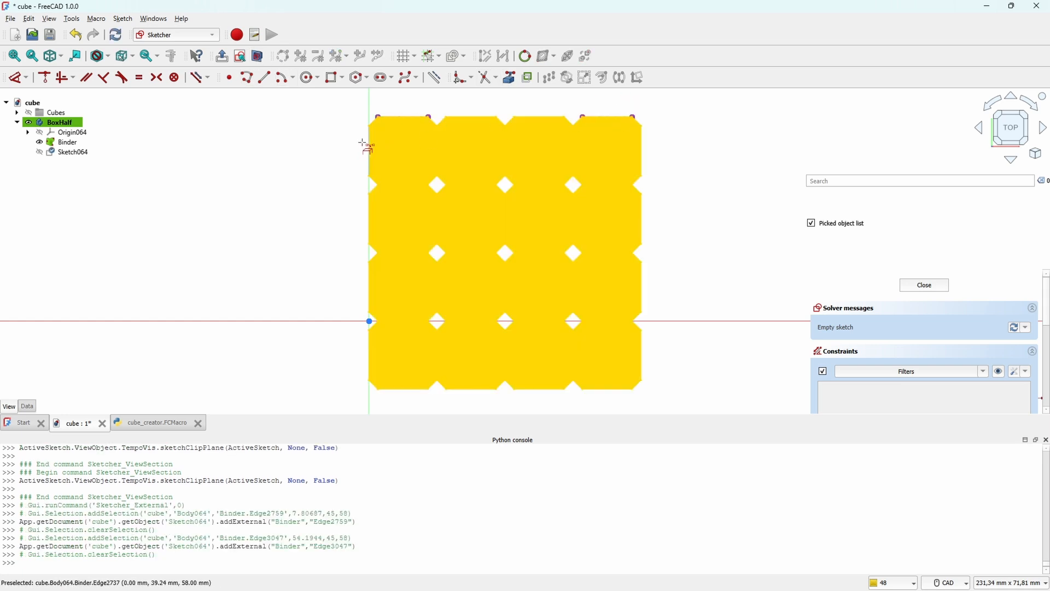
left_click(369, 357)
left_click(404, 390)
left_click(617, 390)
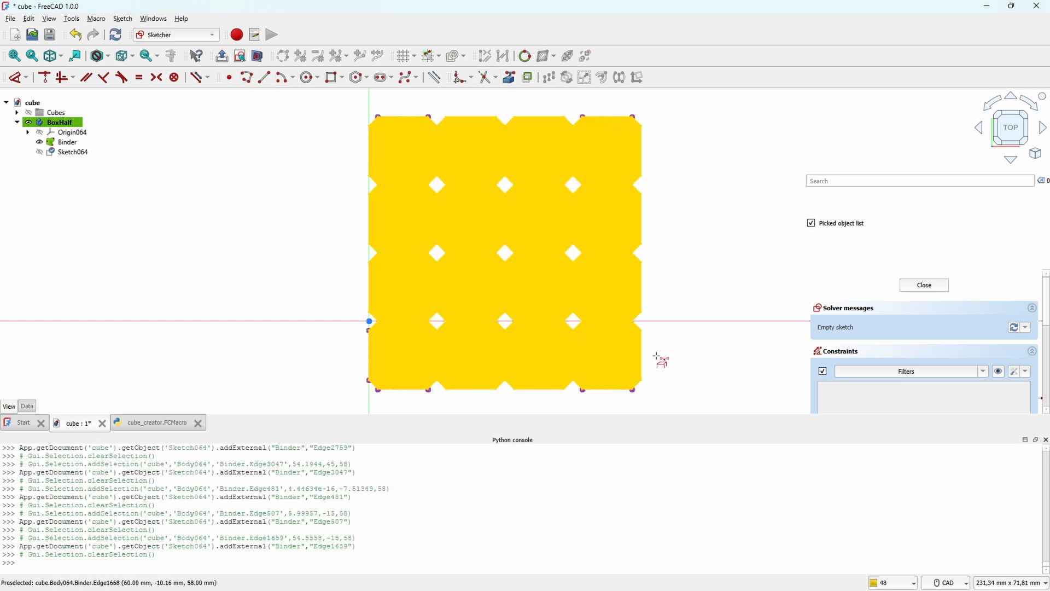
left_click(642, 356)
left_click(633, 141)
left_click(642, 147)
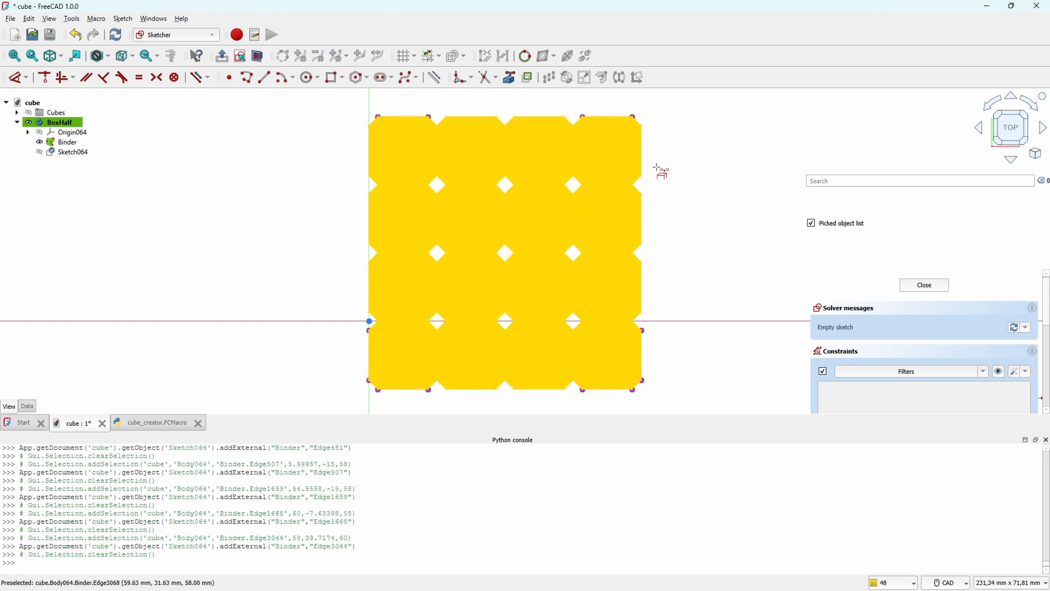
Step: Draw a rectangle of about 68 × 66 mm enclosing the cube block
left_click(335, 77)
left_click(351, 406)
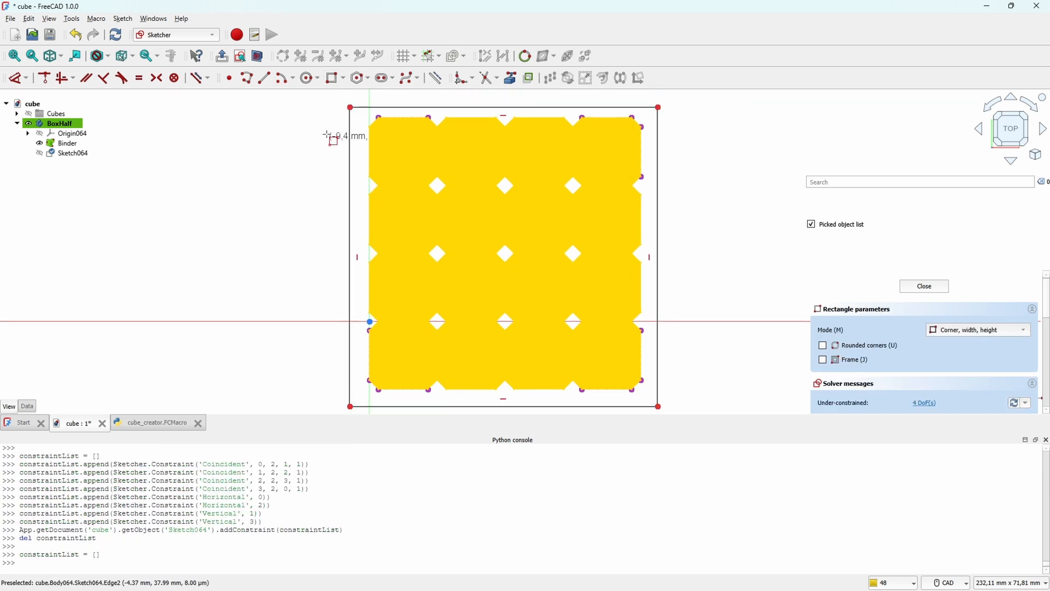
Step: Try to constrain the rectangle's upper right corner 0.4 mm horizontally from the end point of the projected upper edge
left_click(15, 78)
left_click(658, 107)
left_click(633, 117)
scroll(698, 107, "down", 2)
middle_click_drag(698, 106, 655, 200)
left_click(623, 154)
type("0.4")
key("Return")
scroll(637, 207, "up", 6)
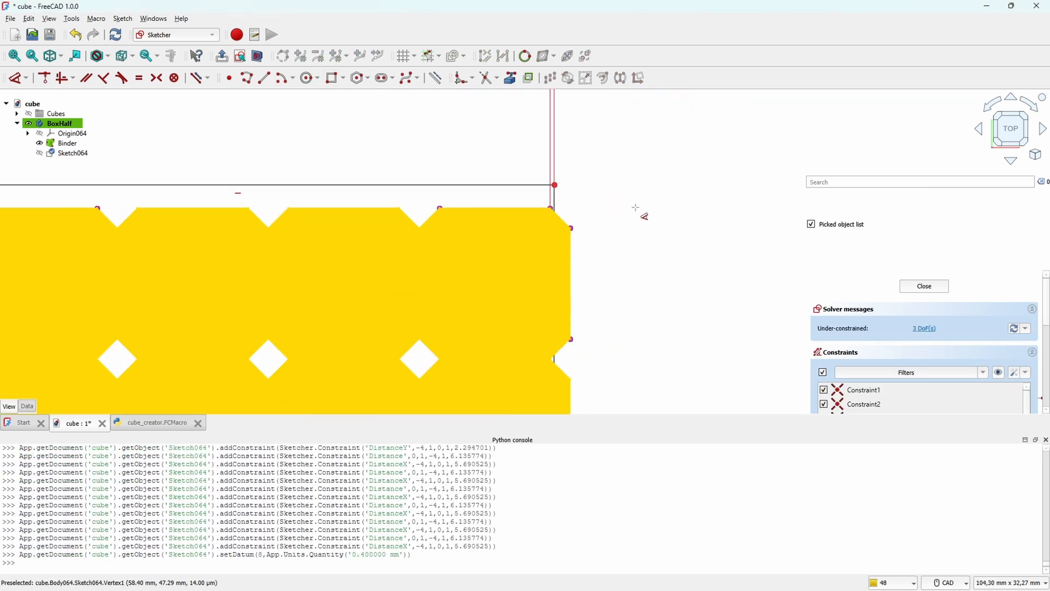
key("ctrl+z")
Step: Constrain the rectangle's upper right corner 0.4 mm horizontally from the projected right edge of the cube block
left_click(570, 229)
left_click(607, 183)
left_click(594, 127)
type("0.4")
key("Return")
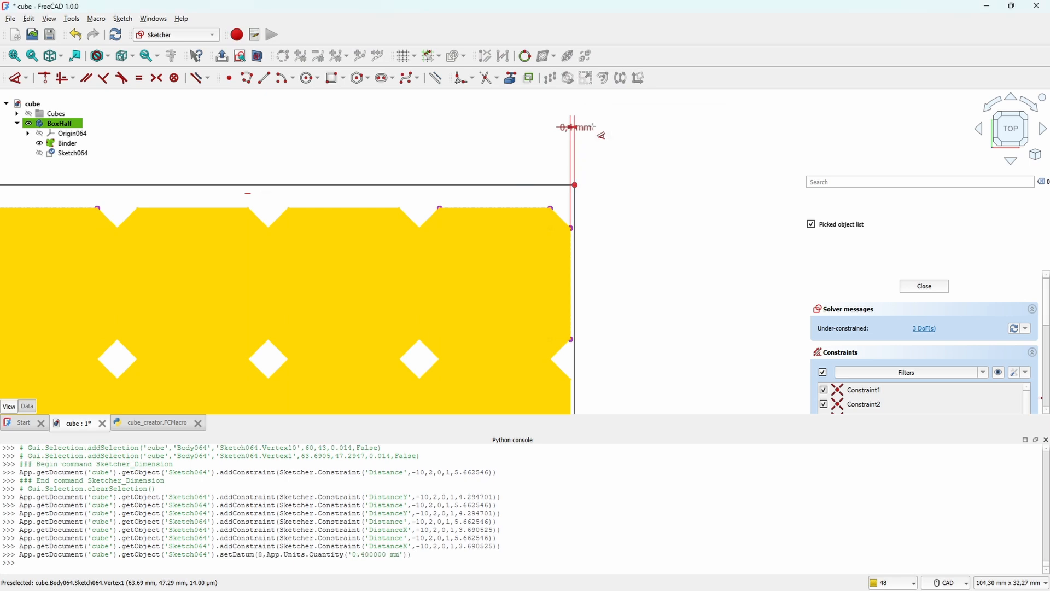
Step: Constrain the rectangle's upper right corner 0.4 mm vertically from the projected upper edge of the cube block
left_click(550, 209)
left_click(572, 184)
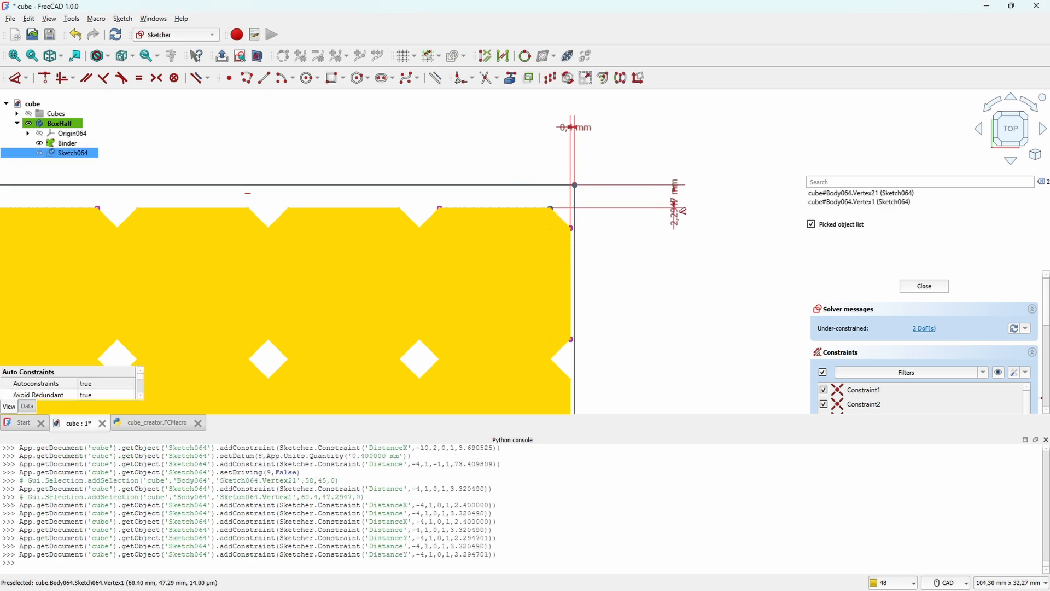
left_click(678, 209)
type("0.4")
key("Return")
Step: Constrain the rectangle's lower right corner 0.4 mm vertically from the projected lower edge of the cube block
scroll(662, 280, "down", 5)
middle_click_drag(681, 359, 666, 186)
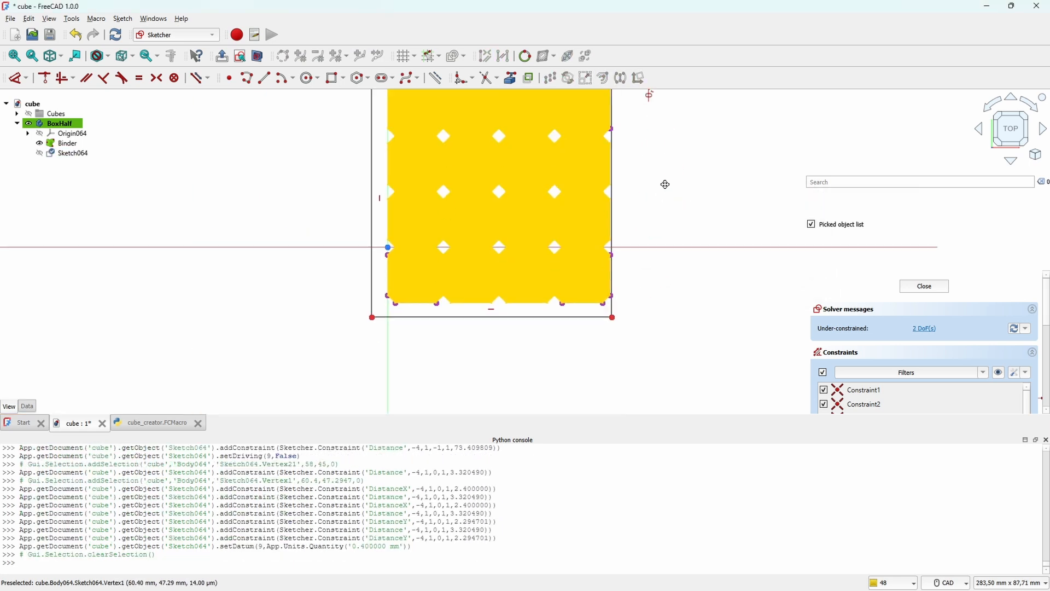
scroll(641, 270, "up", 5)
left_click(538, 356)
left_click(562, 395)
left_click(635, 378)
type("0.4")
key("Return")
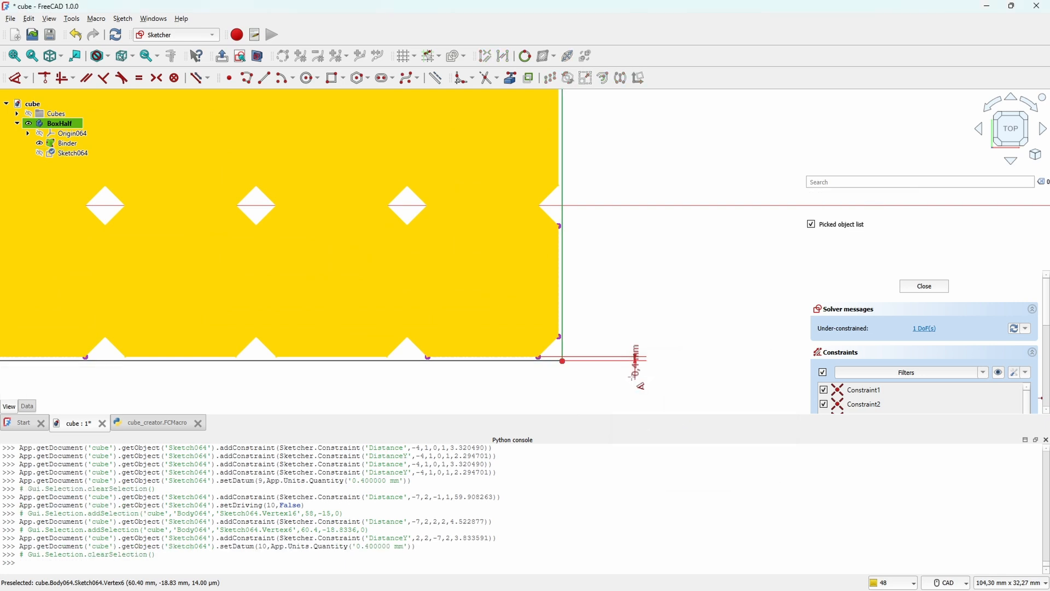
Step: Constrain the rectangle's lower left corner 0.4 mm horizontally from the projected left edge of the cube block
scroll(638, 252, "down", 3)
scroll(227, 312, "up", 4)
left_click(253, 311)
left_click(307, 282)
left_click(283, 254)
type("0.4")
key("Return")
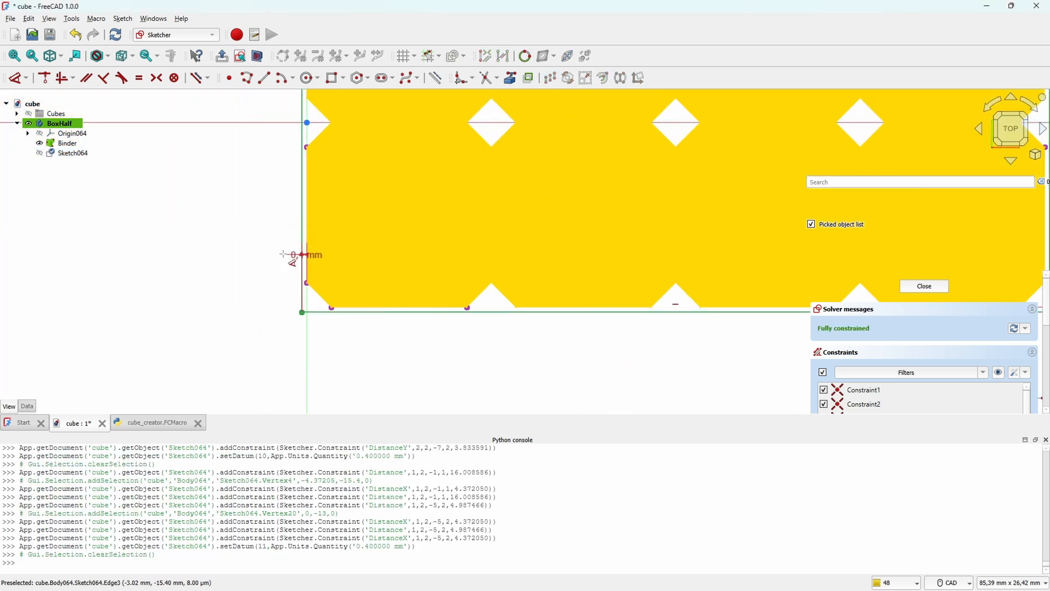
Step: Draw a second rectangle of about 69 × 67 mm around the first one
scroll(621, 244, "down", 2)
scroll(621, 244, "down", 5)
middle_click_drag(713, 198, 662, 279)
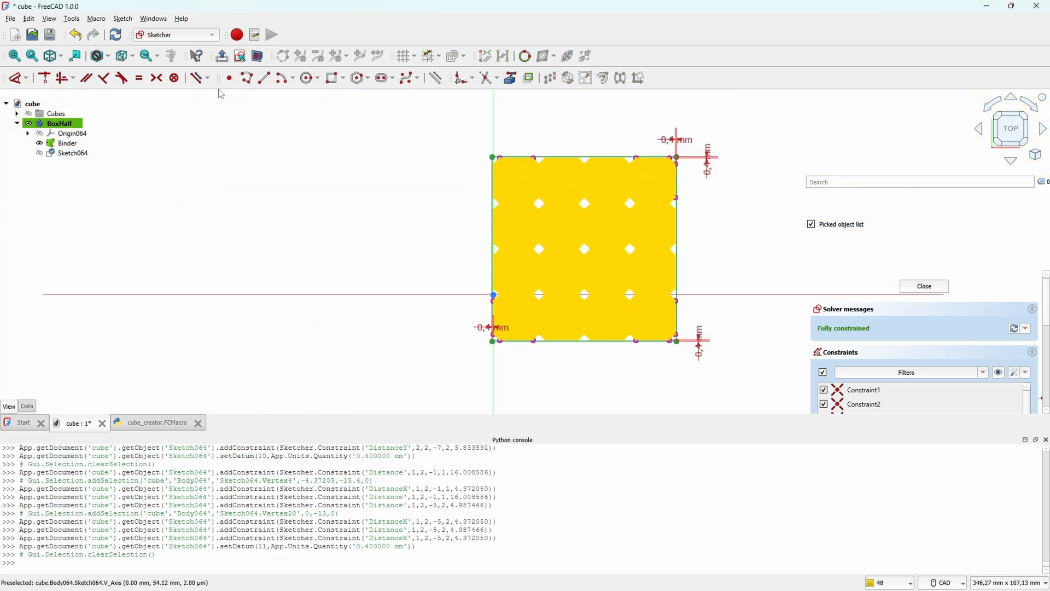
left_click(332, 78)
scroll(488, 143, "up", 1)
left_click(480, 150)
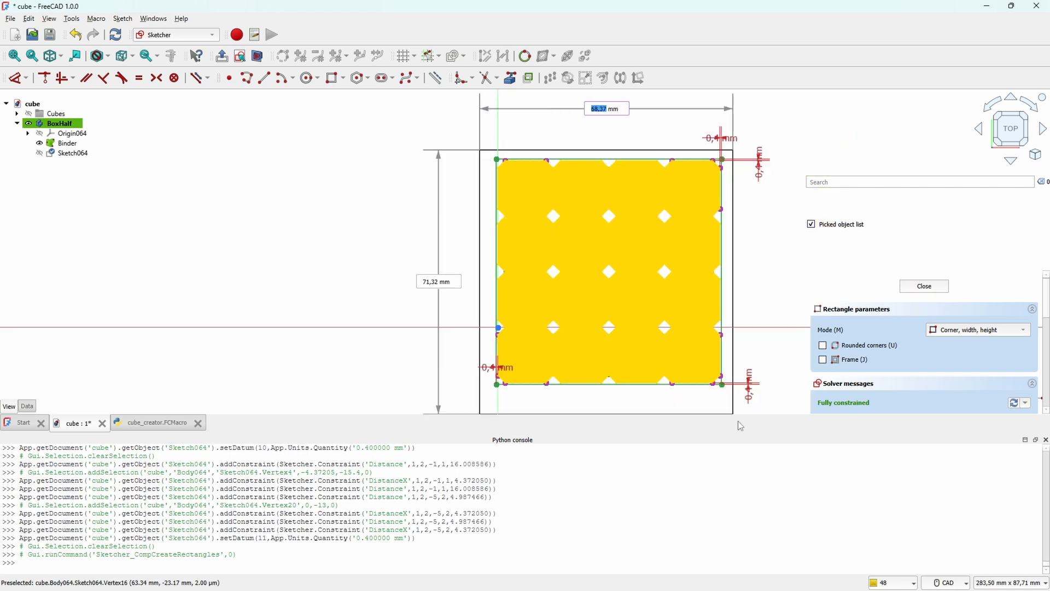
left_click(737, 400)
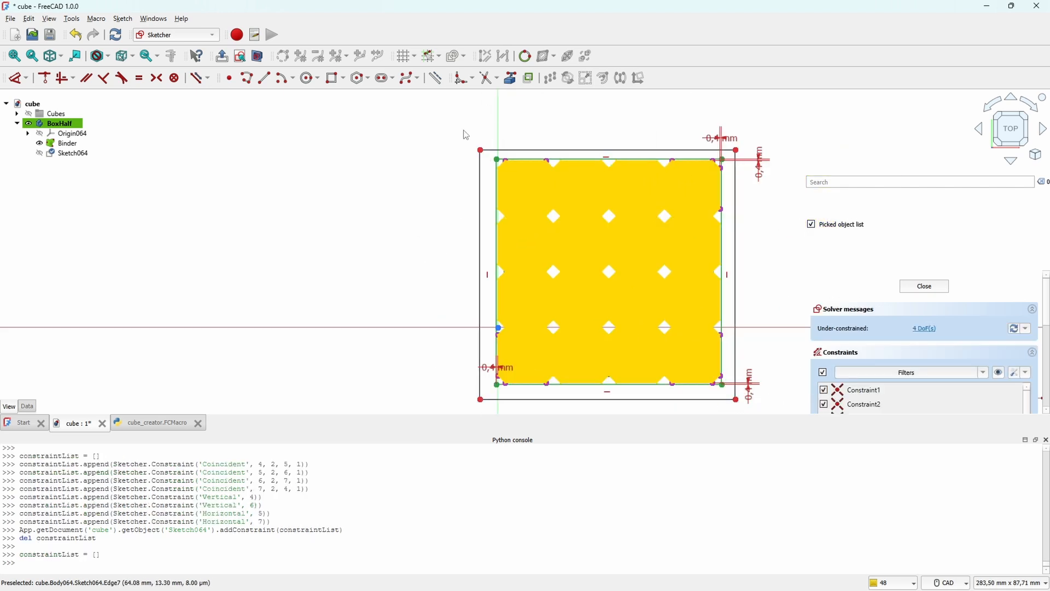
Step: Set the horizontal distance between the upper left corners of the inner and outer rectangles to 2 mm
left_click(480, 150)
left_click(498, 159)
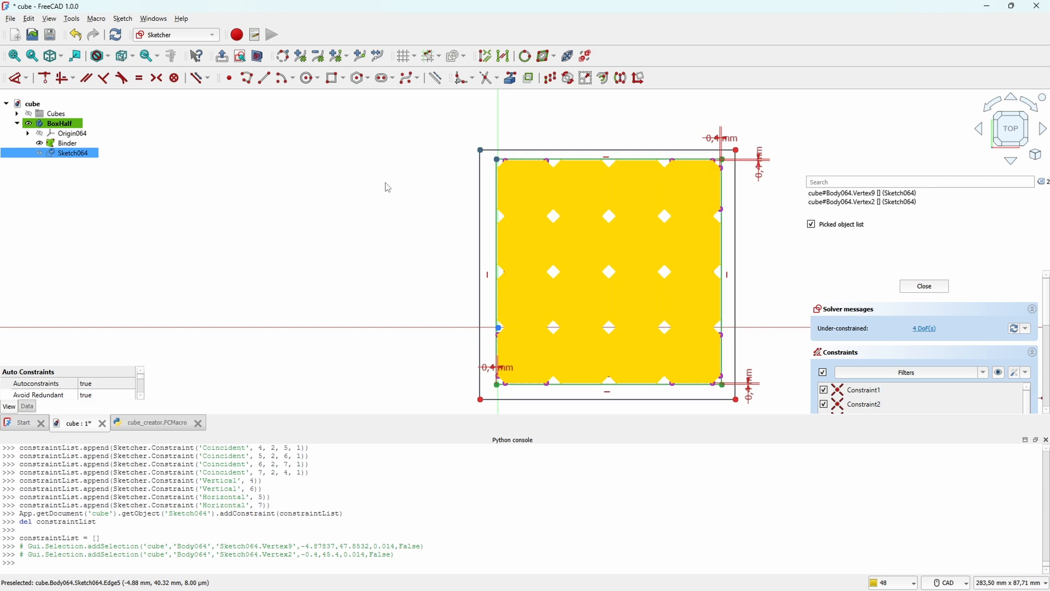
key("2")
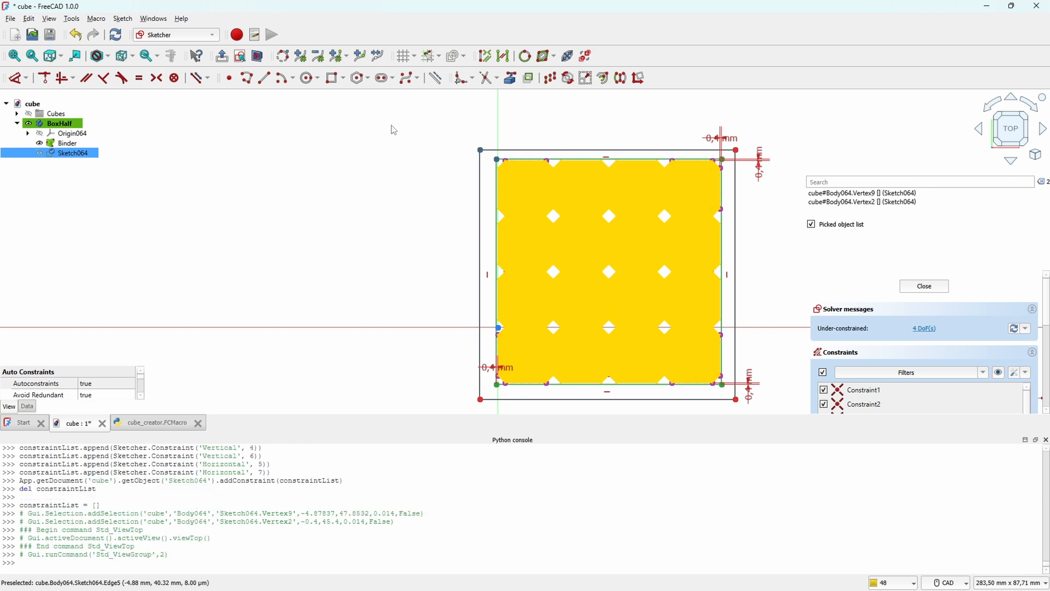
key("d")
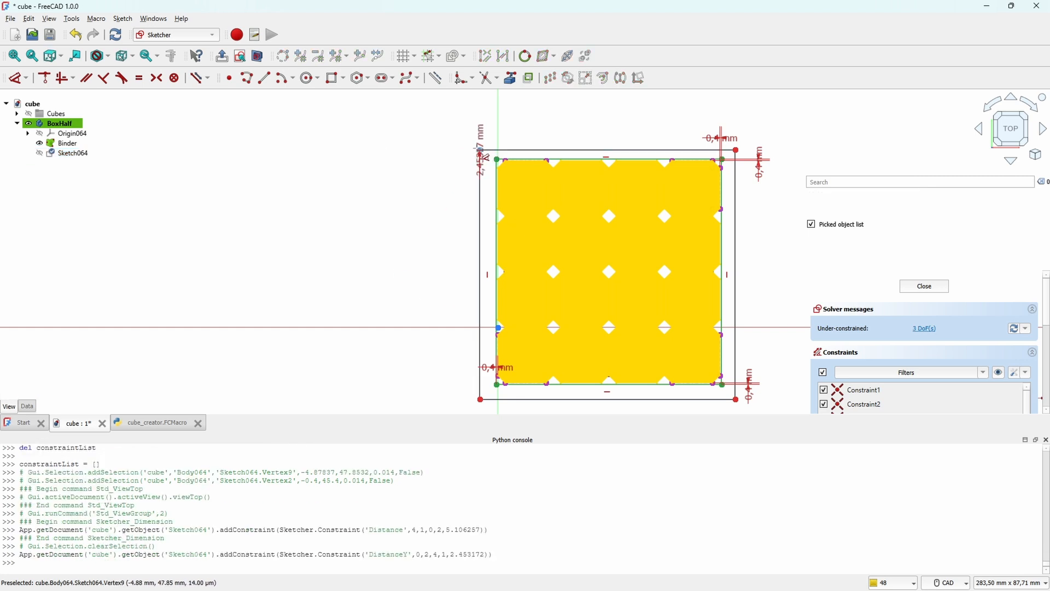
left_click(489, 116)
type("2")
key("Return")
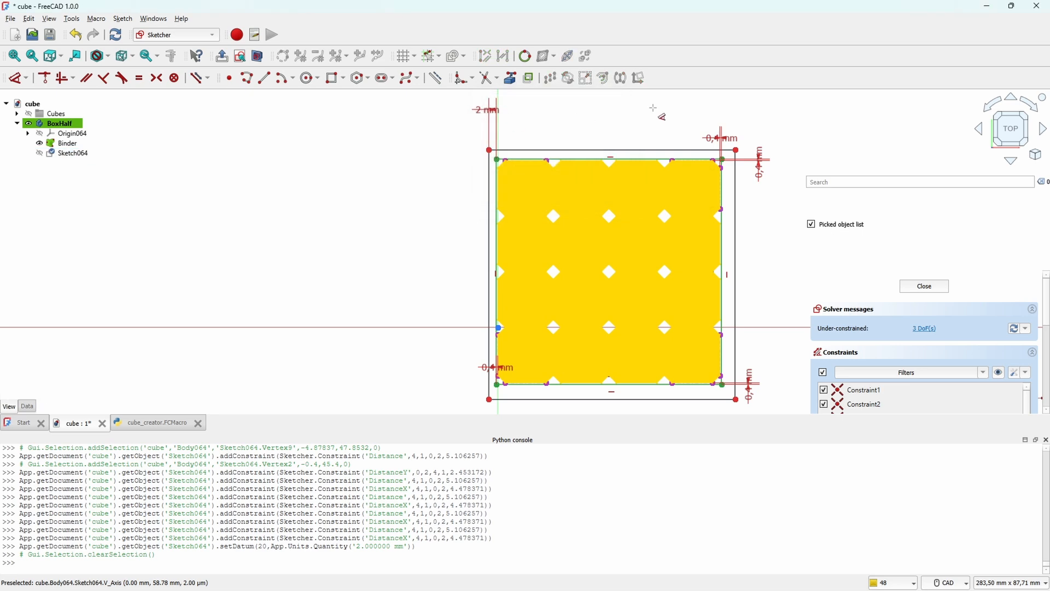
Step: Set the horizontal distance between the upper right corners of the inner and outer rectangles to 2 mm
left_click(722, 159)
left_click(736, 150)
left_click(726, 103)
type("2")
Step: Set the vertical distance between the rectangles' lower right corners to 2 mm and close the finished sketch
left_click(786, 397)
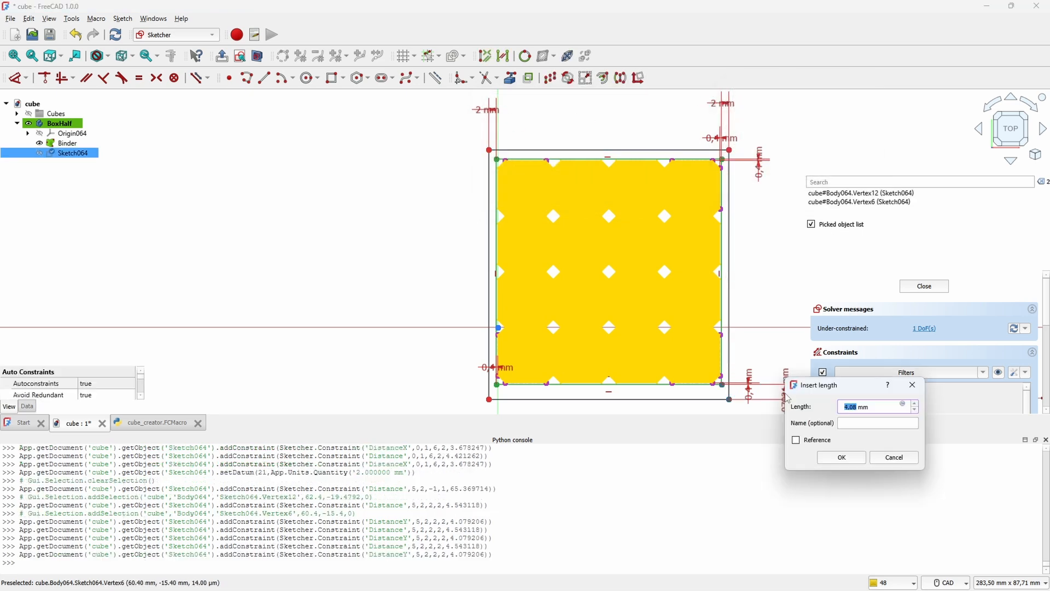
key("Return")
key("Escape")
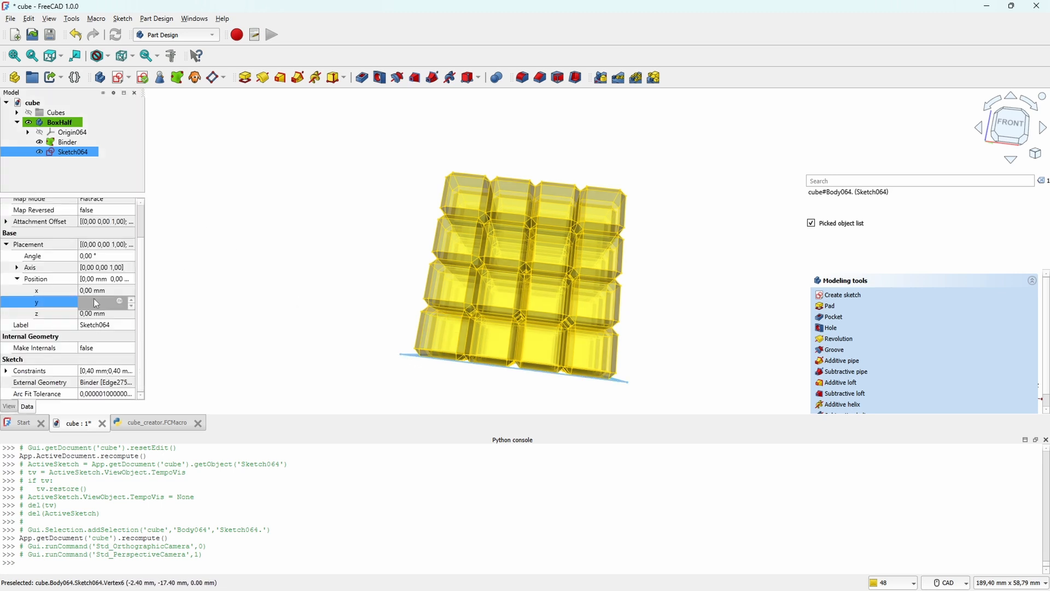
Step: Try a 5 mm y position in the wall sketch's attachment offset, and undo it
left_click(93, 299)
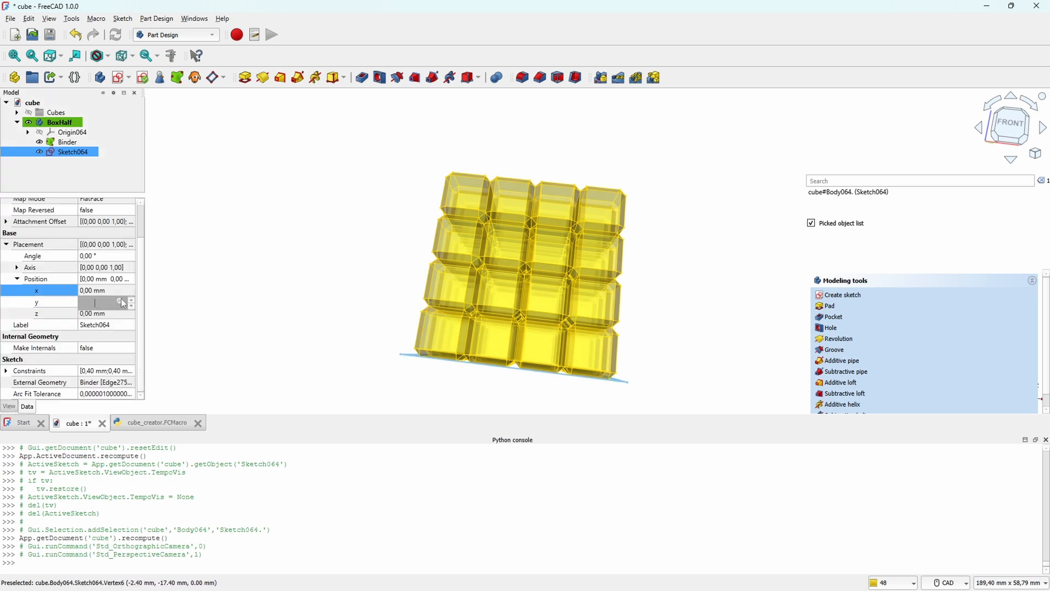
left_click(5, 222)
left_click(18, 255)
left_click(92, 277)
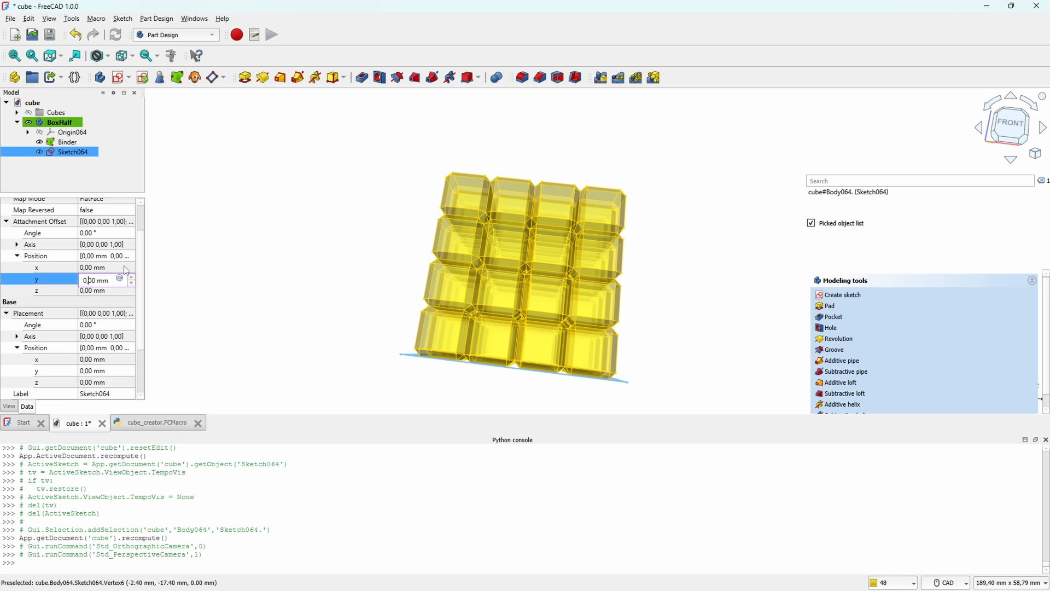
type("5")
key("Return")
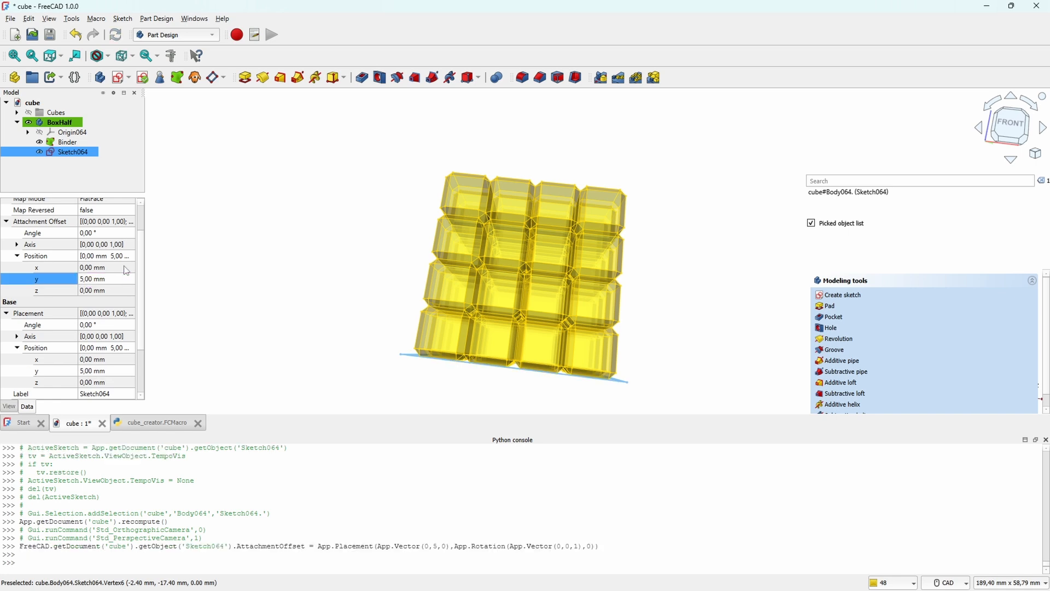
key("ctrl+z")
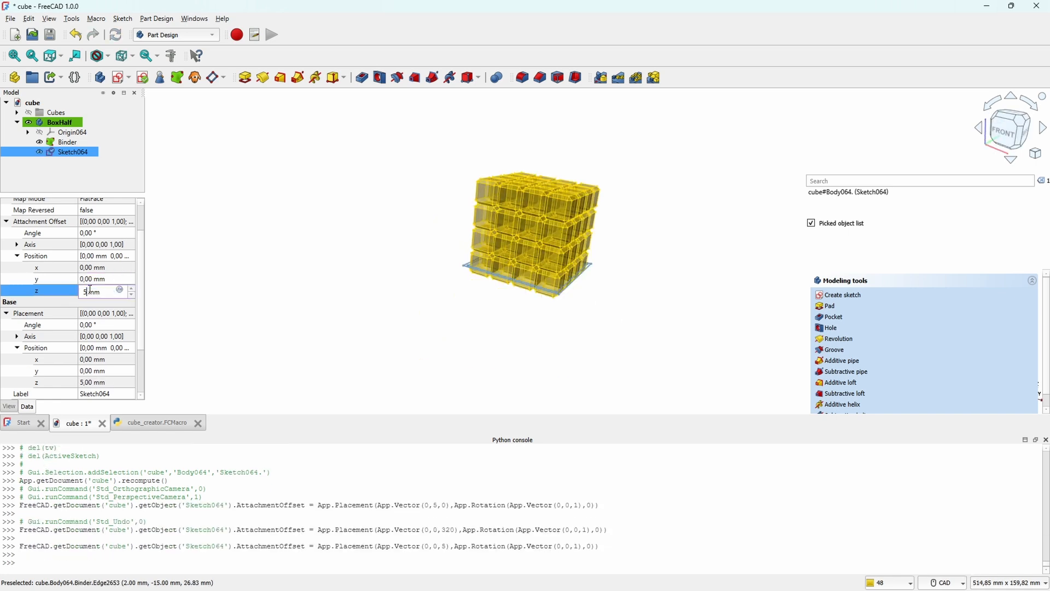
Step: Set the z position of the wall sketch's attachment offset to -0.4 mm
key("Return")
left_click(86, 290)
type("-.4")
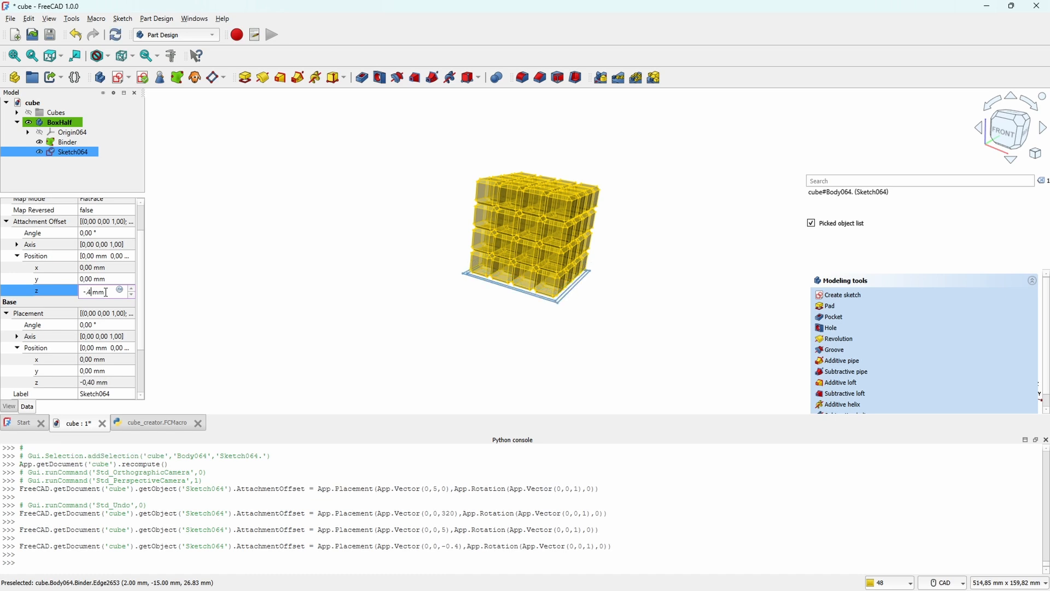
key("Return")
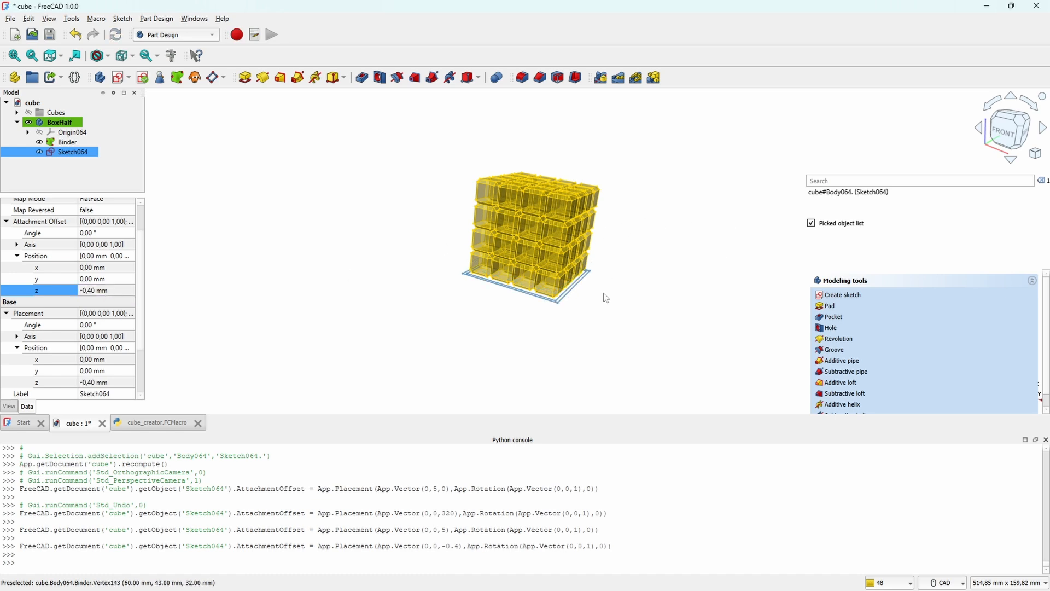
Step: Pad the two-rectangle wall sketch to a length of 30.4 mm
scroll(606, 298, "up", 3)
middle_click_drag(569, 331, 698, 302)
left_click(245, 78)
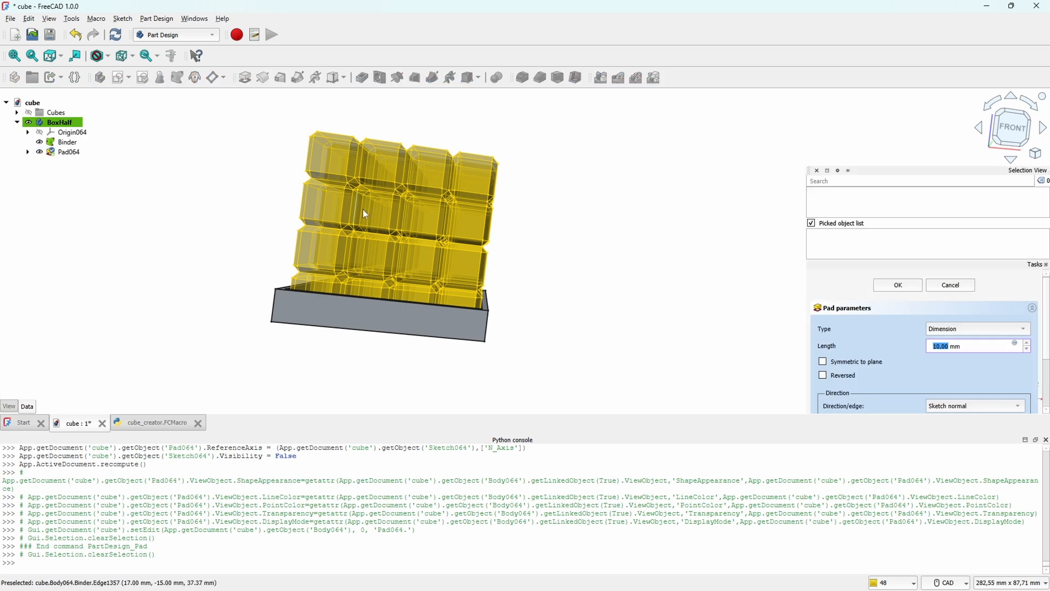
scroll(363, 210, "up", 5)
scroll(443, 274, "down", 3)
middle_click_drag(629, 296, 478, 190)
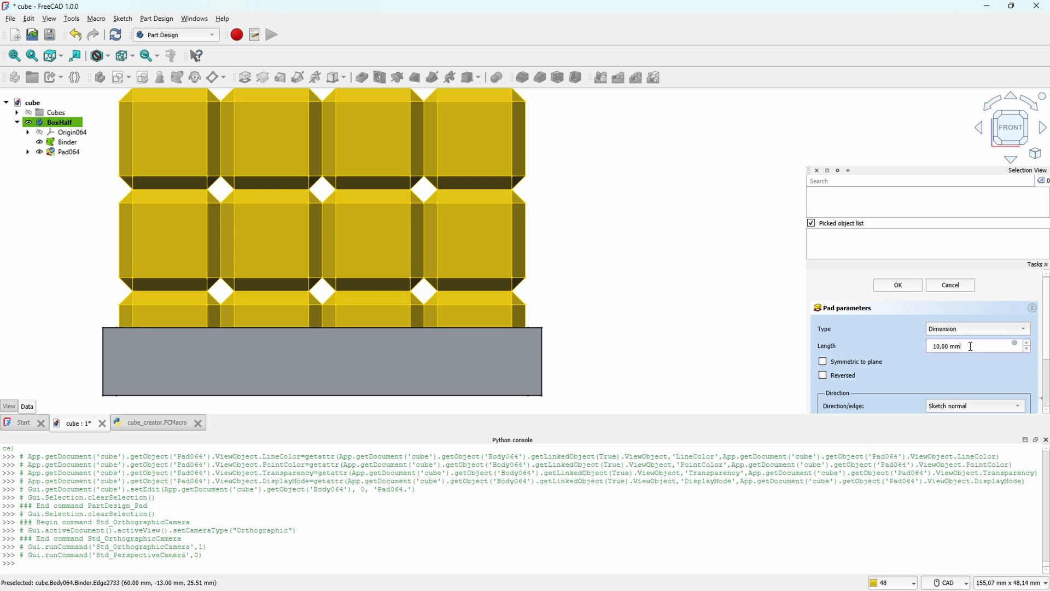
key("Return")
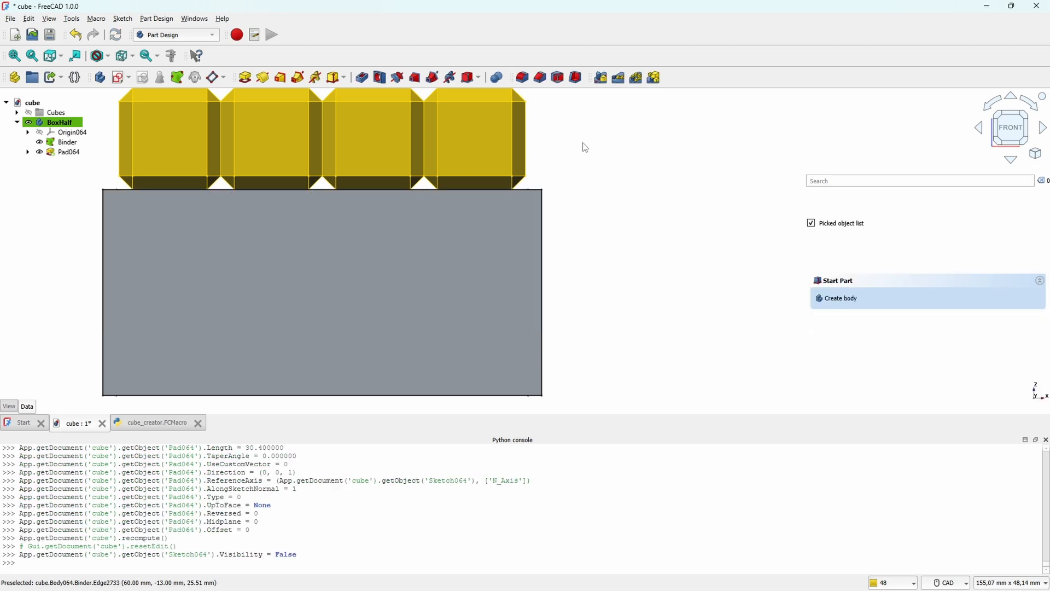
Step: Create a sketch on the bottom rim face of the walls and link its outer edges as external geometry
scroll(432, 212, "up", 5)
scroll(508, 205, "down", 6)
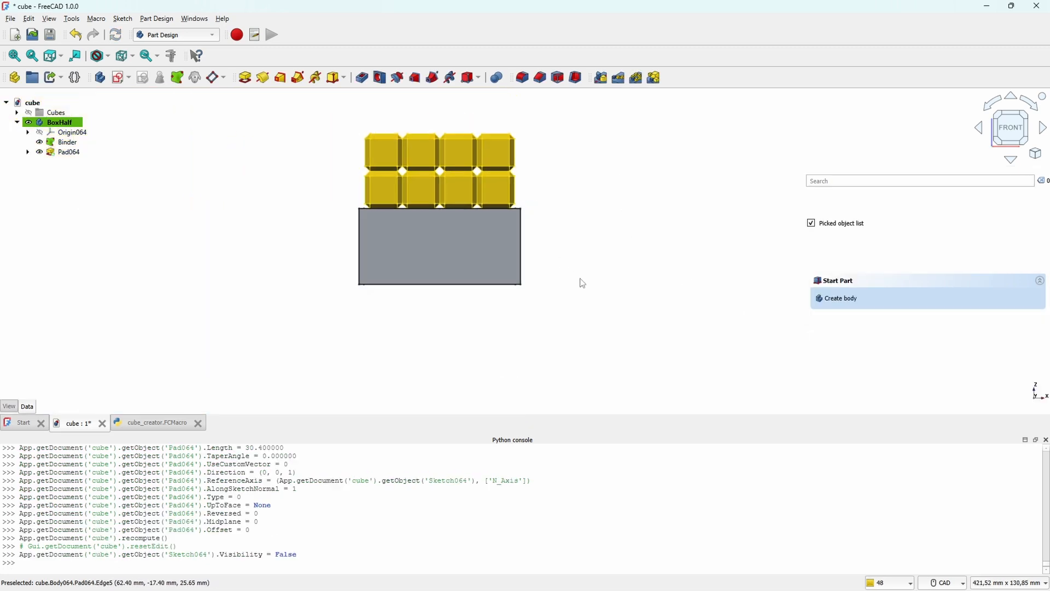
middle_click_drag(582, 281, 472, 263)
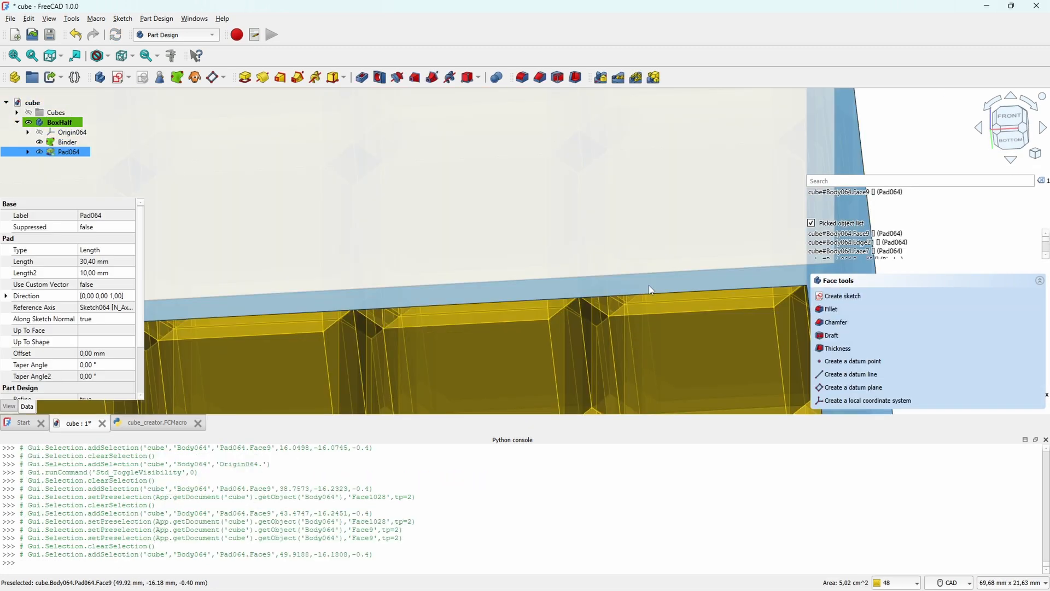
scroll(650, 289, "down", 5)
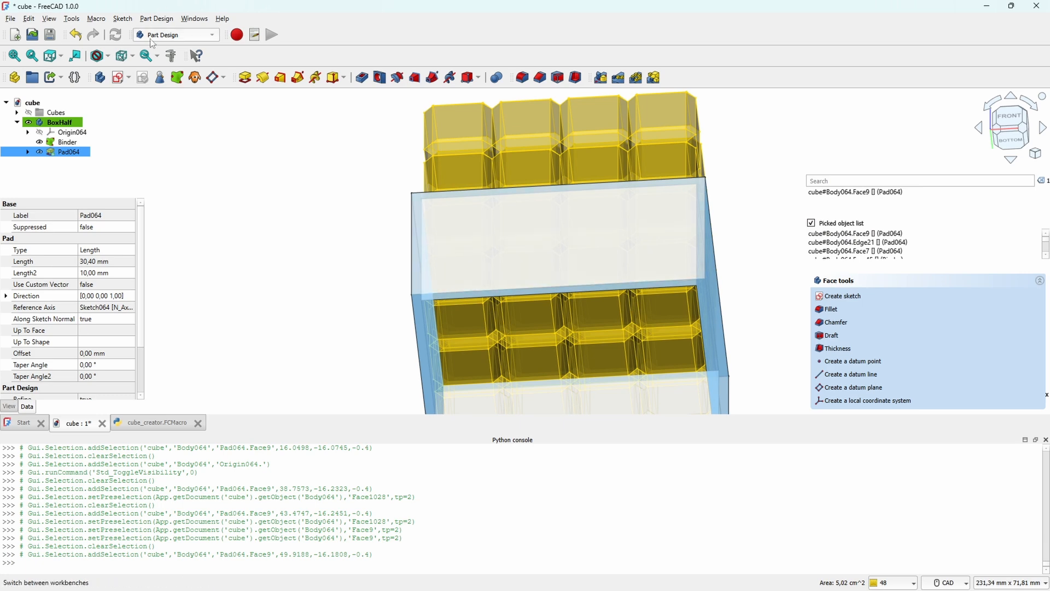
left_click(120, 77)
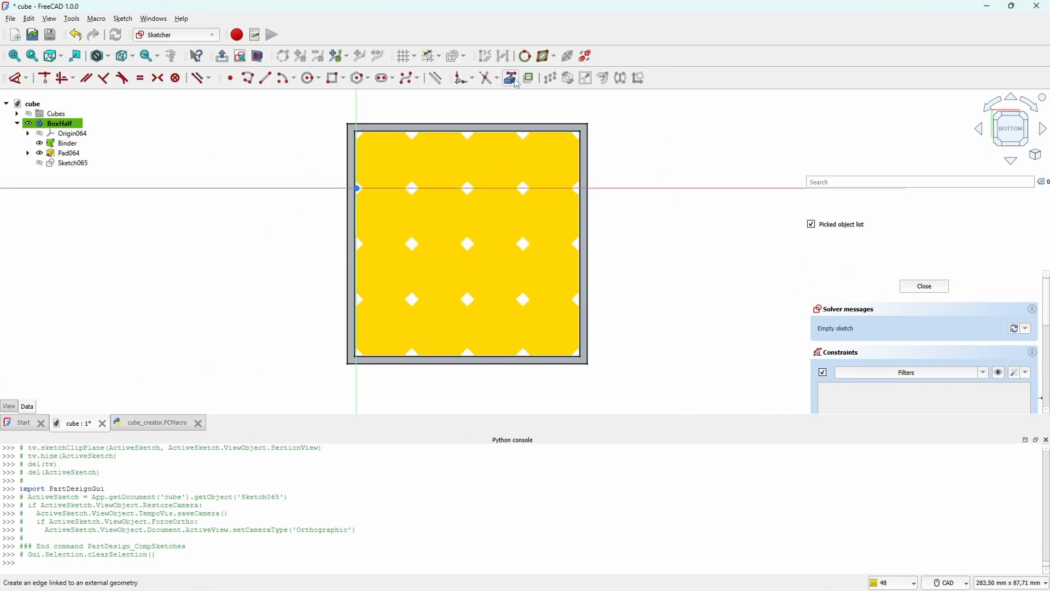
left_click(510, 78)
left_click(472, 124)
left_click(583, 363)
Step: Draw a rectangle between opposite corners of the outer outline and pad the sketch 2 mm to form the box floor
left_click(332, 77)
left_click(348, 124)
left_click(588, 363)
left_click(924, 286)
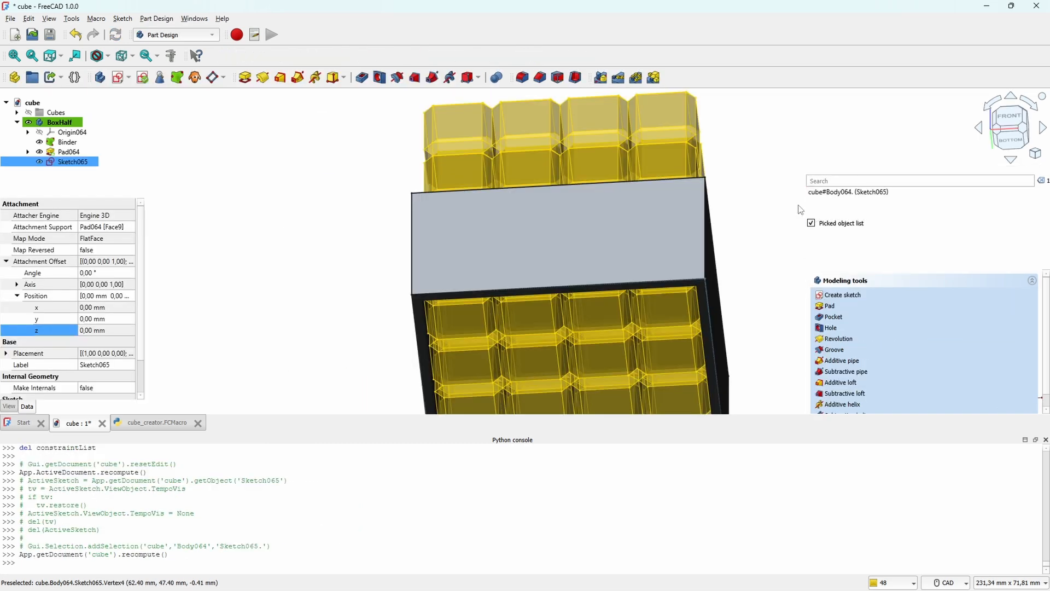
left_click(245, 77)
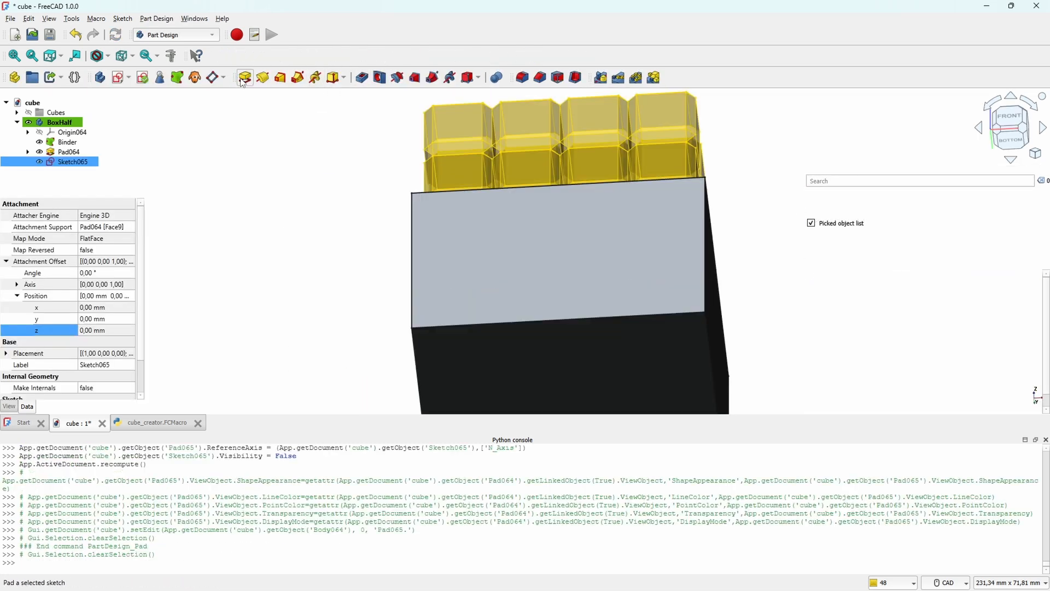
key("Return")
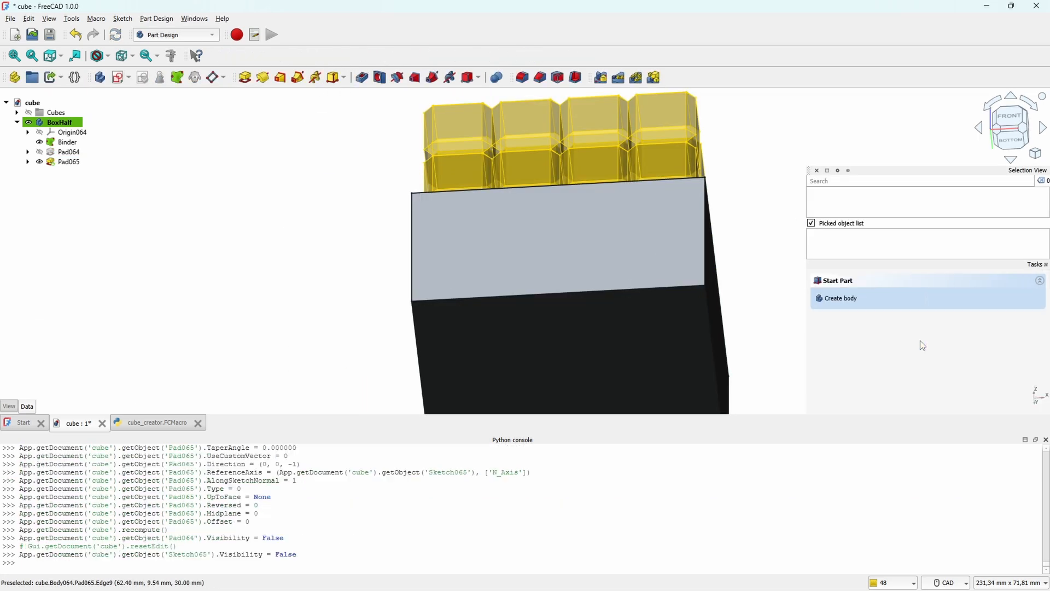
Step: Create a new sketch on the top rim face of the box walls
middle_click_drag(676, 126, 662, 226)
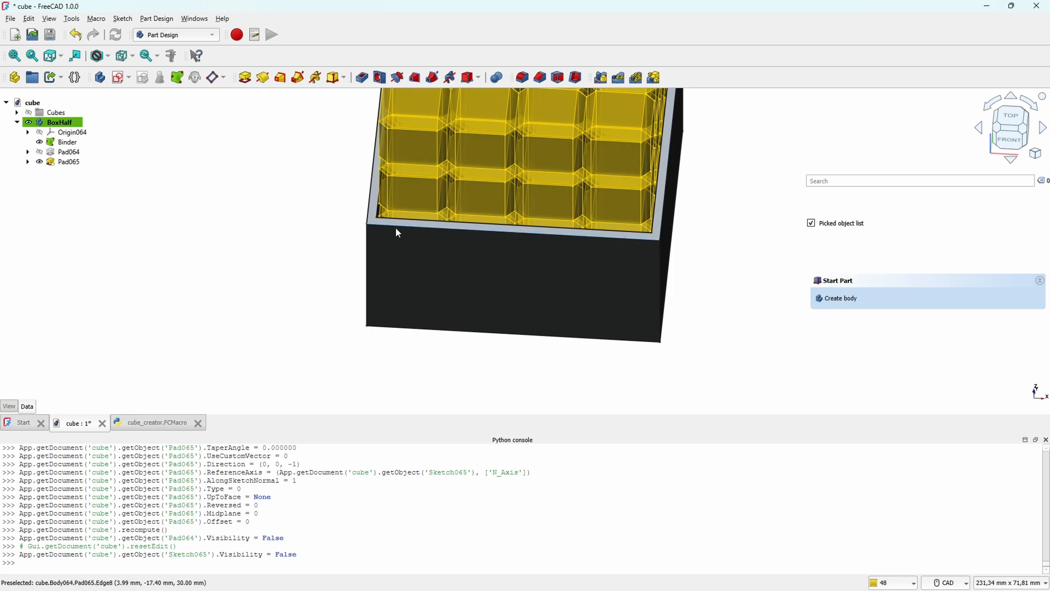
scroll(607, 190, "up", 5)
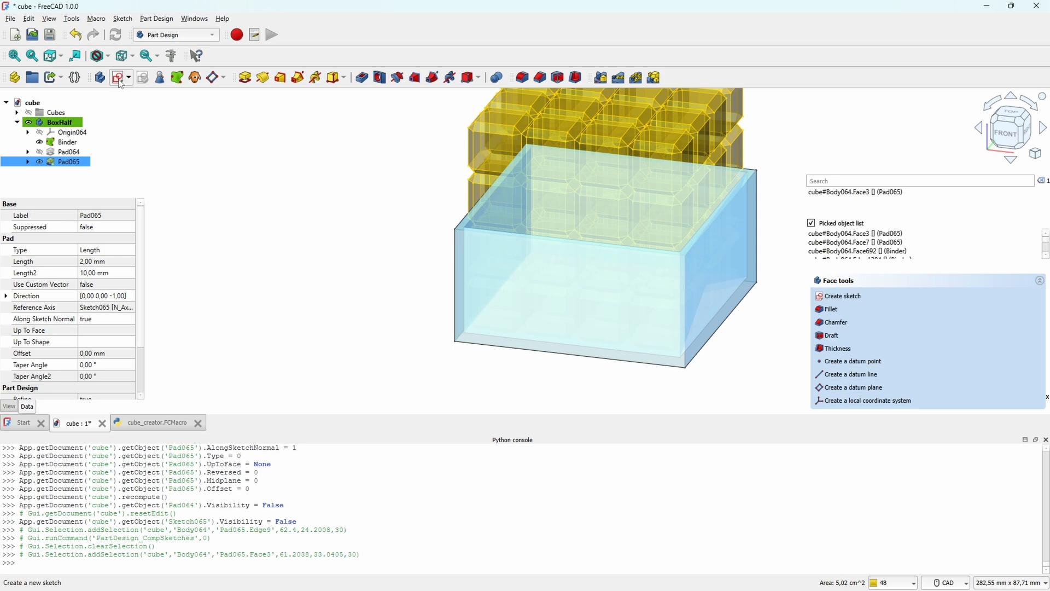
left_click(121, 82)
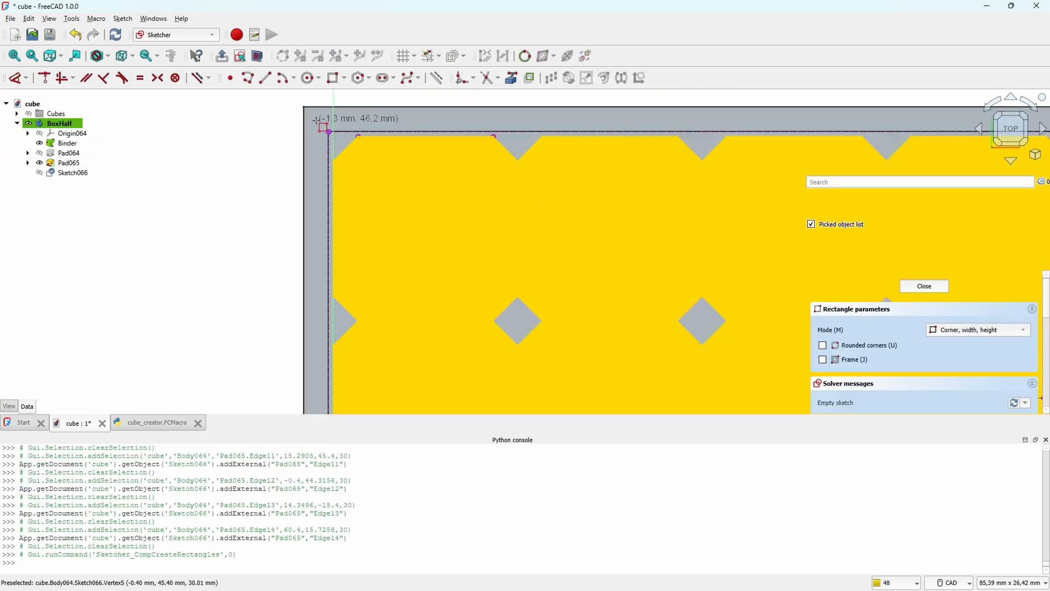
Step: Link the four inner rim edges as external geometry and draw a rectangle about 63 mm wide around them within the rim
left_click(318, 121)
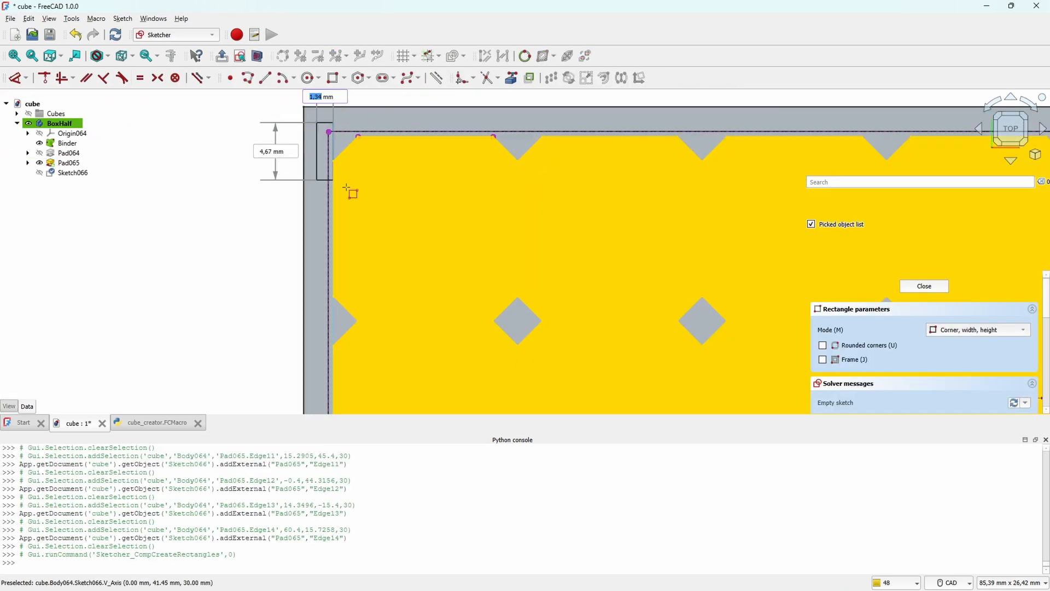
scroll(591, 326, "down", 5)
scroll(586, 366, "up", 3)
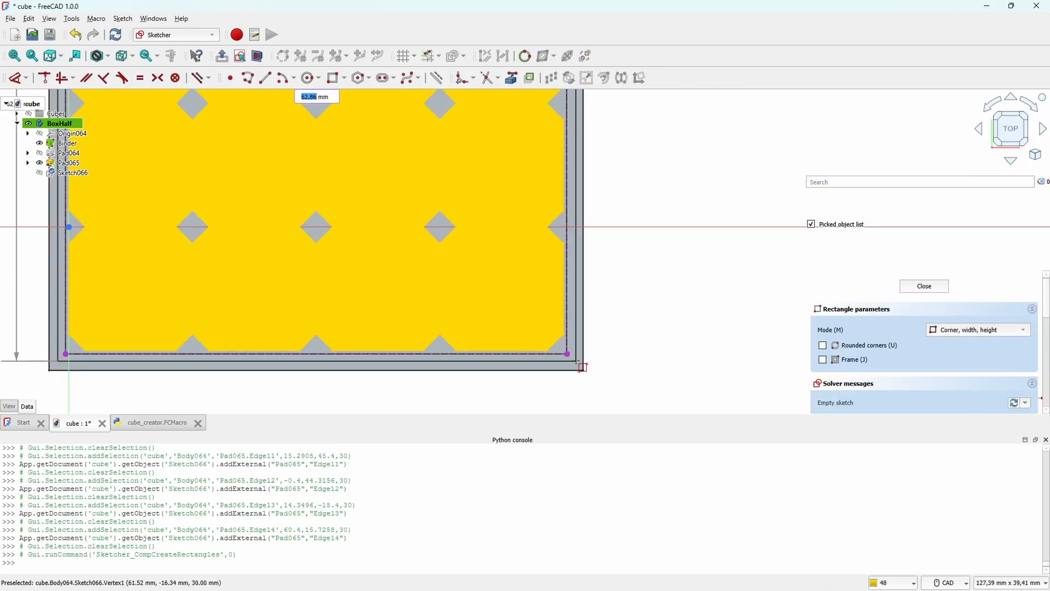
left_click(578, 361)
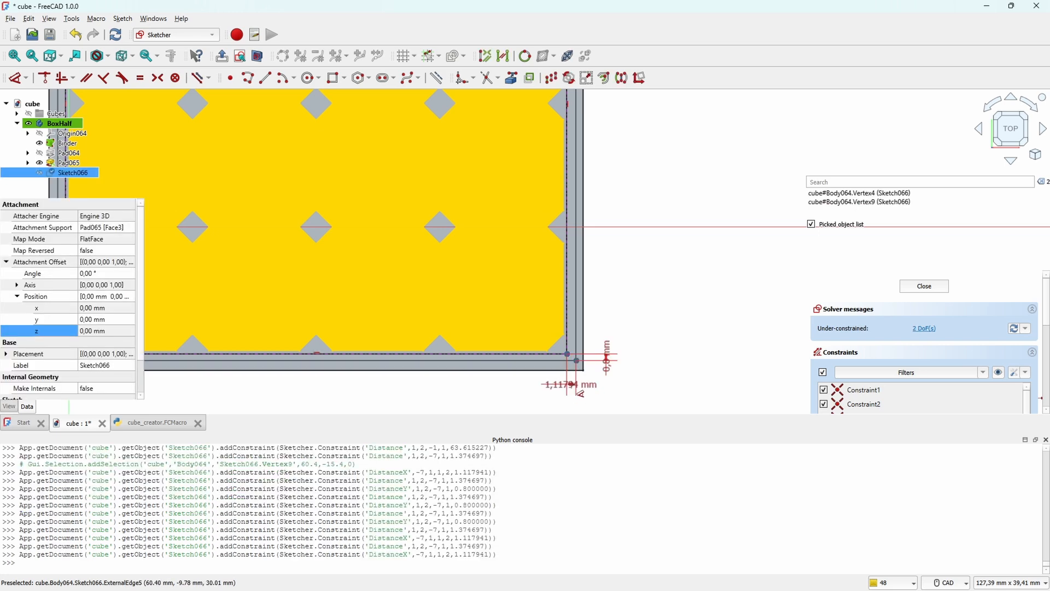
Step: Constrain the rectangle's corners to horizontal and vertical distances of 0.8 mm from the corners of the inner opening
left_click(575, 395)
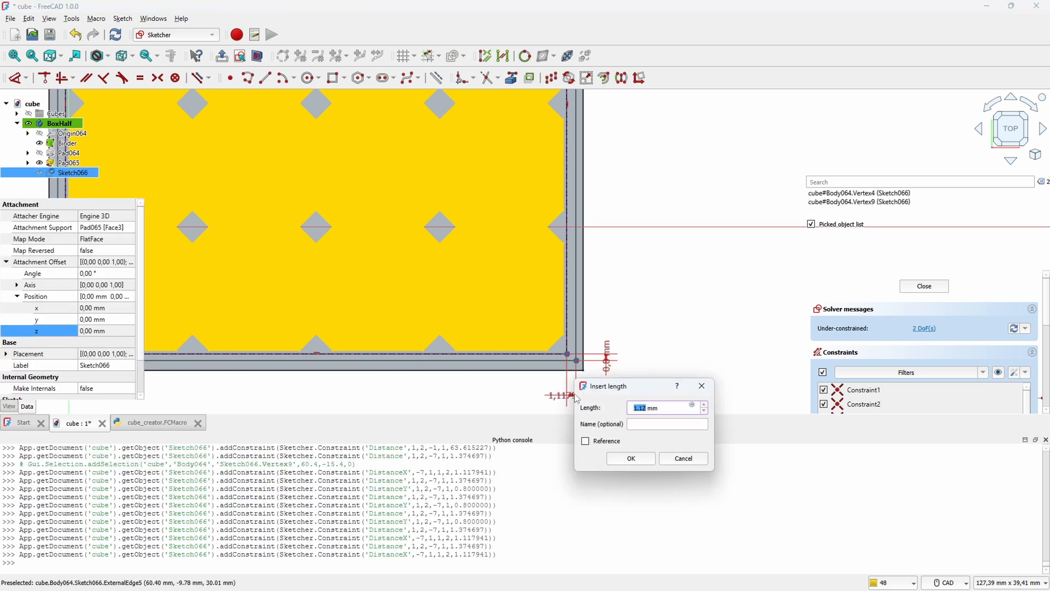
key("Return")
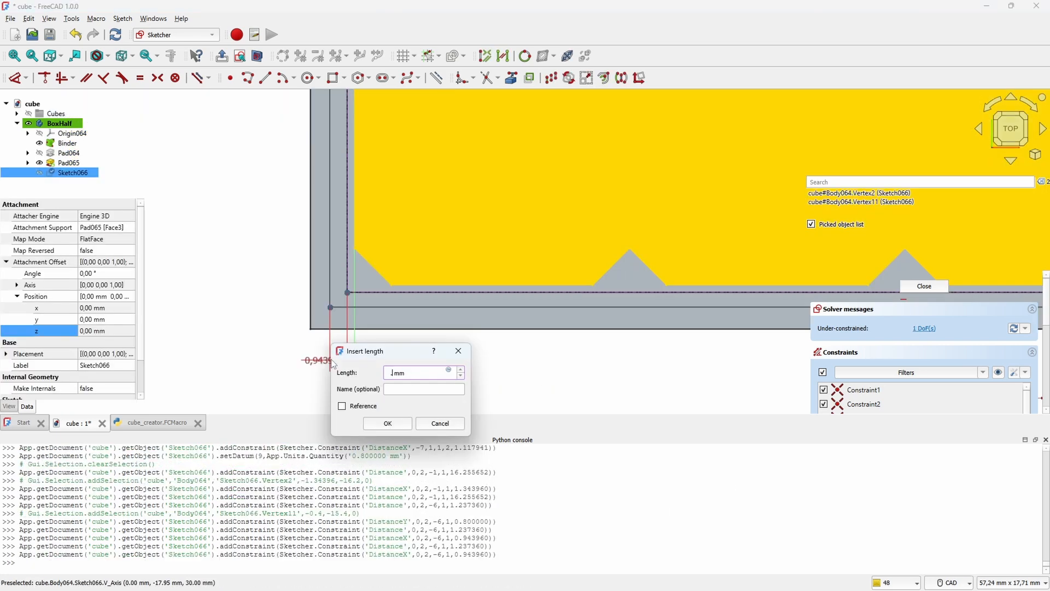
key("Return")
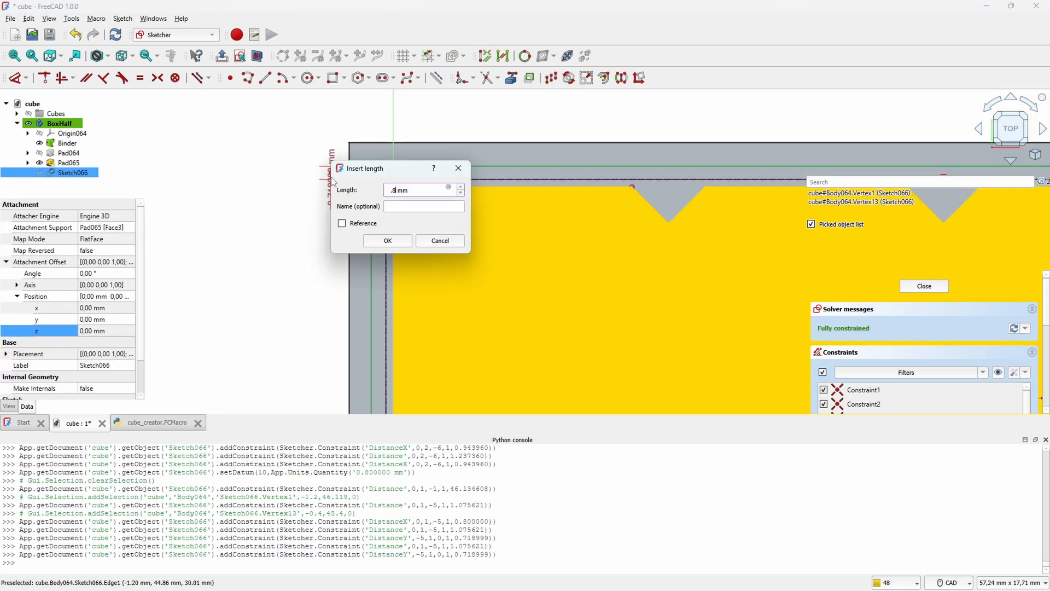
key("Return")
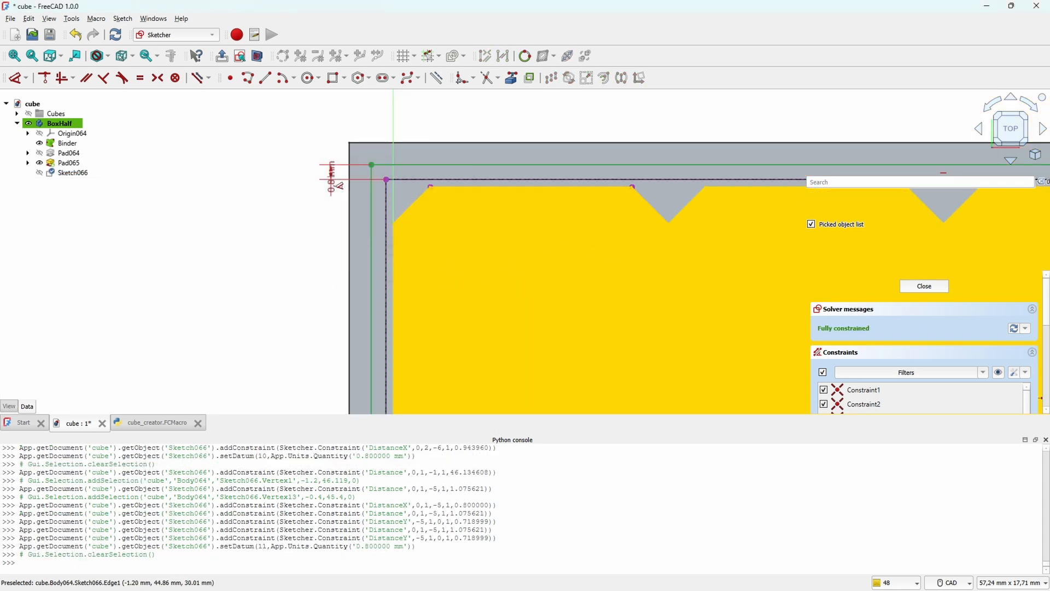
Step: Draw a second rectangle that snaps to the upper left and lower right corners of the inner opening
scroll(336, 186, "down", 3)
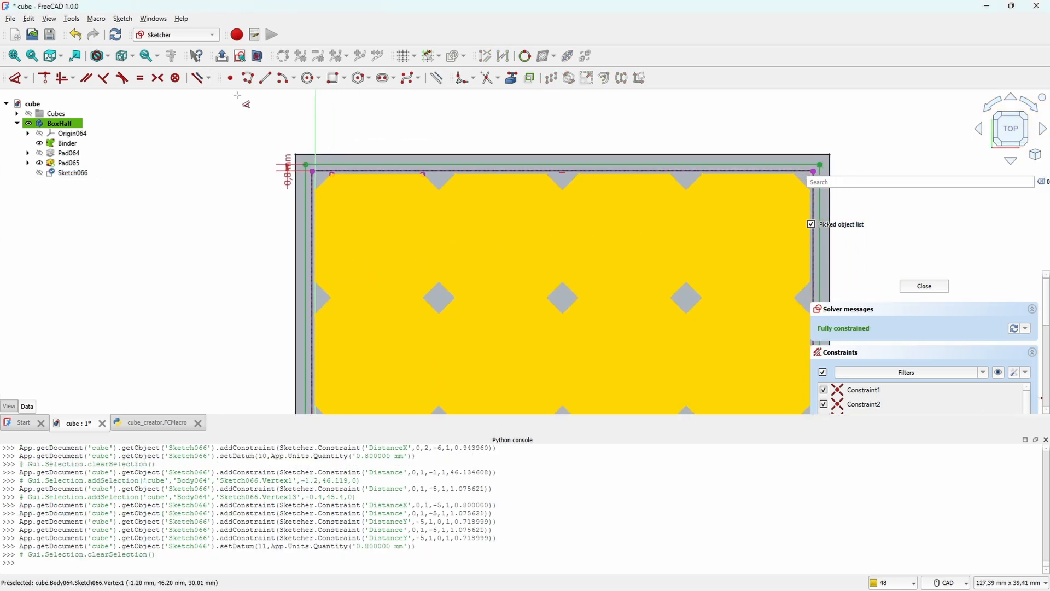
left_click(337, 78)
scroll(232, 278, "down", 2)
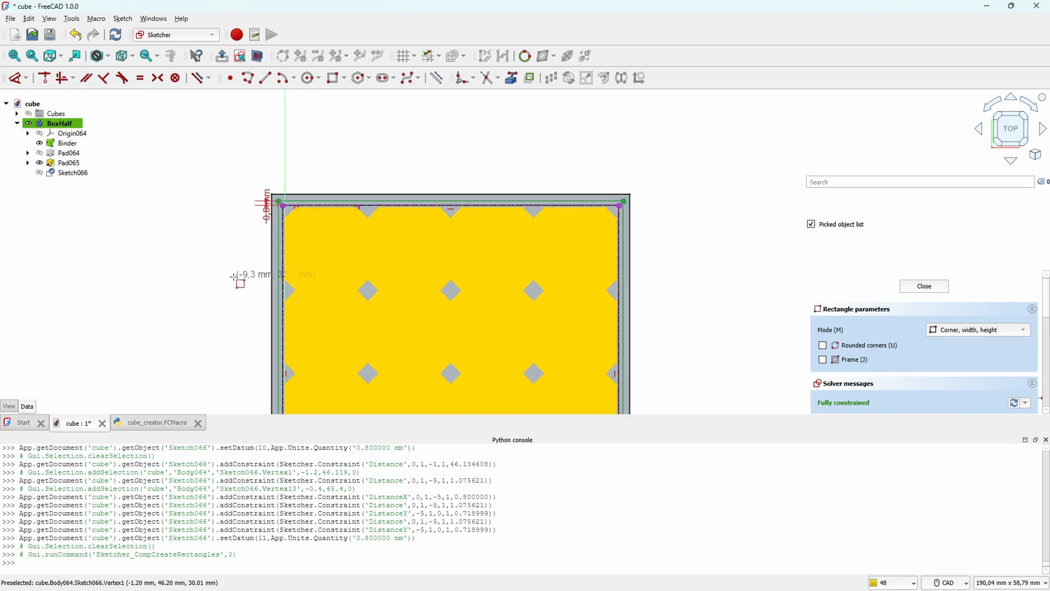
mouse_move(227, 244)
middle_mouse_down()
mouse_move(188, 136)
mouse_move(192, 171)
middle_mouse_up()
scroll(221, 146, "up", 4)
left_click(283, 119)
scroll(503, 285, "down", 1)
scroll(541, 295, "down", 2)
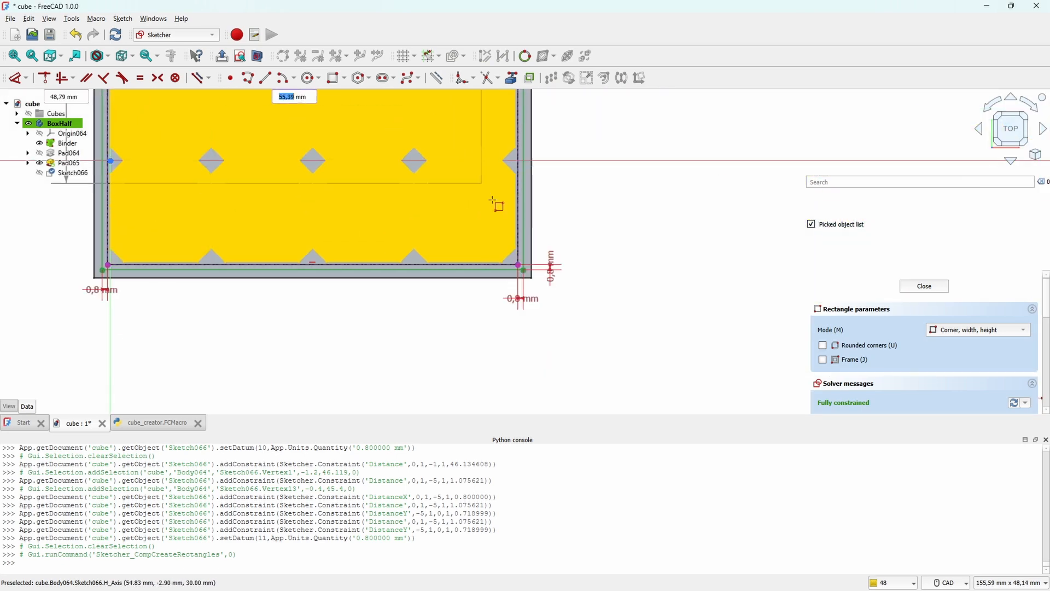
scroll(517, 293, "up", 4)
left_click(536, 298)
key("Escape")
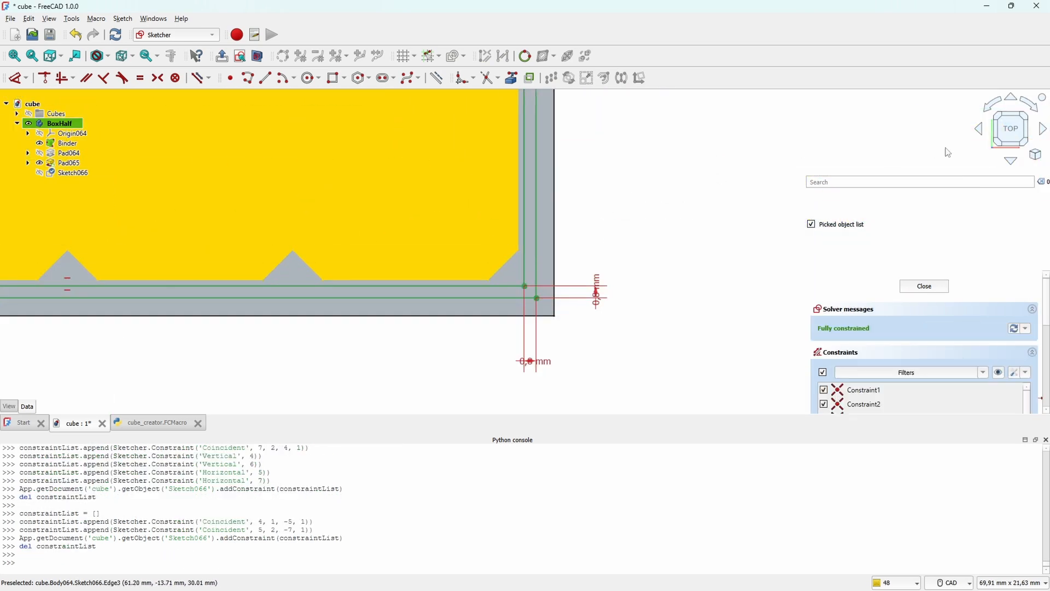
Step: Finish the rim sketch and pad it 5 mm to raise a lip around the opening
left_click(924, 286)
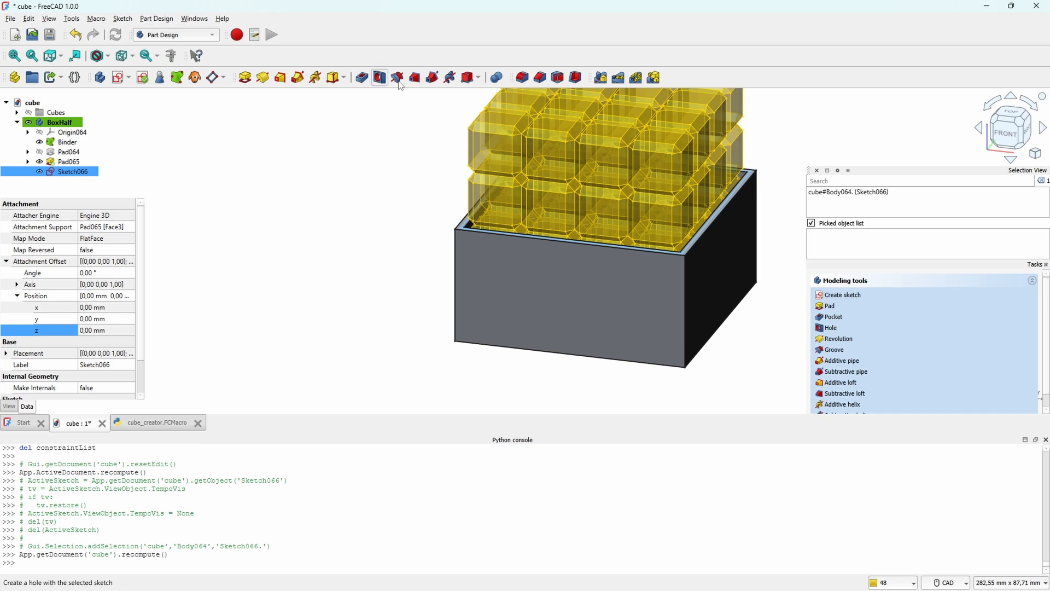
left_click(249, 81)
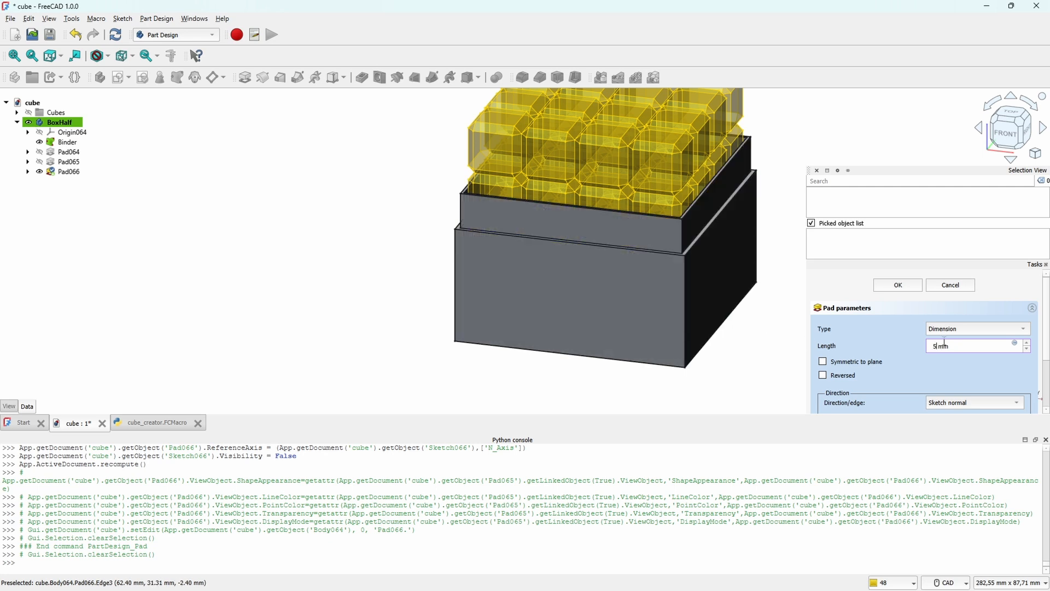
key("Return")
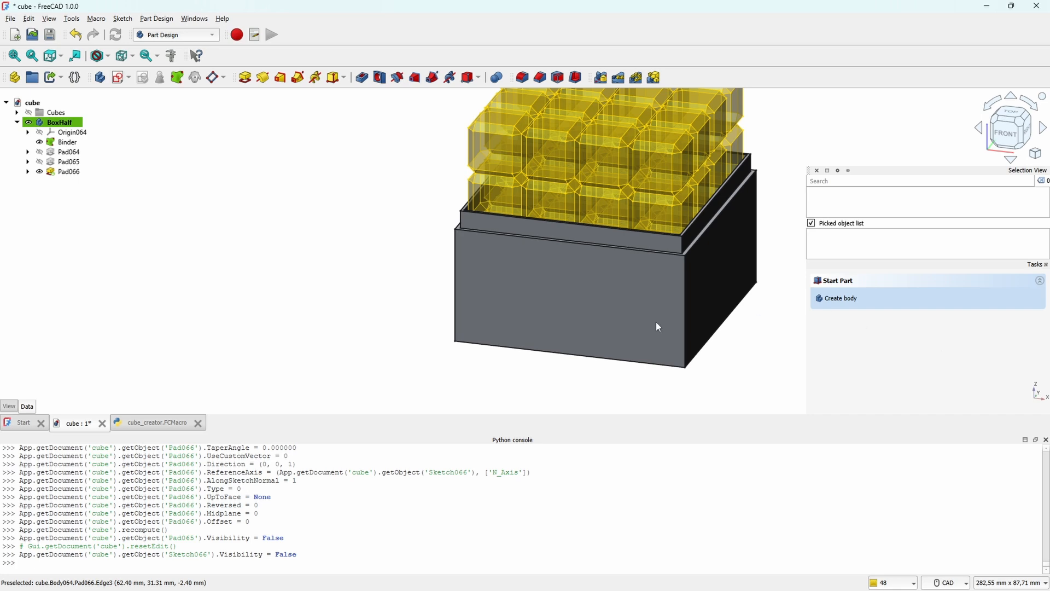
Step: Hide the Binder with the cubes and view the open box half from above
key("0")
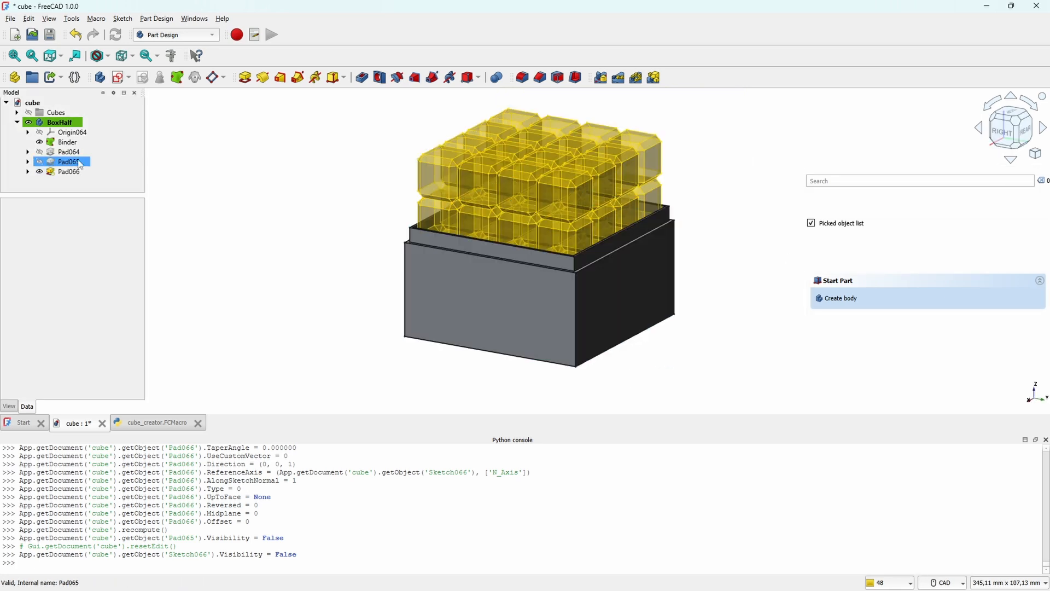
left_click(77, 143)
key("space")
middle_click_drag(599, 206, 504, 368)
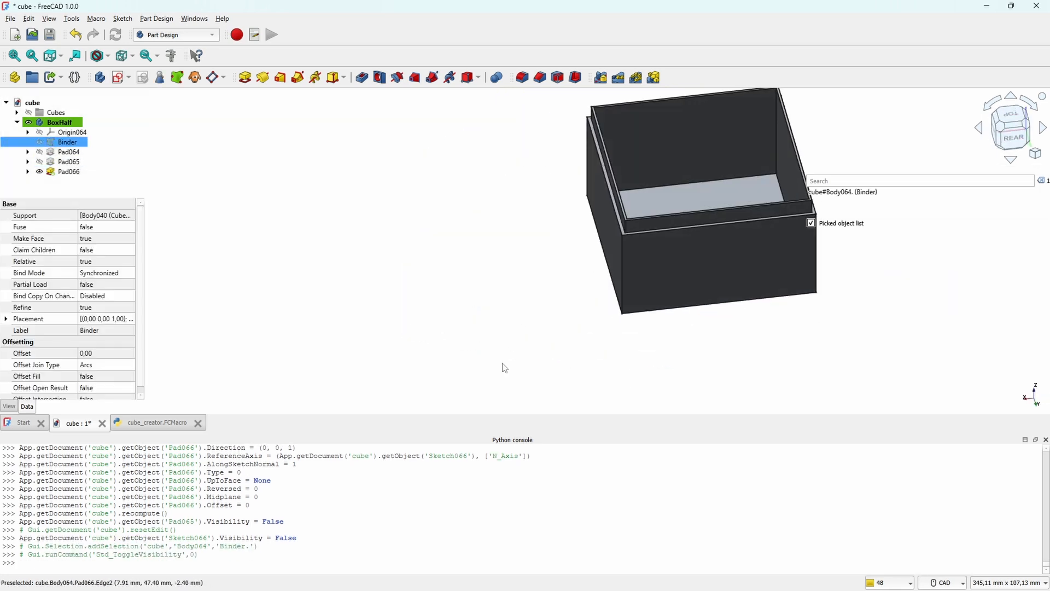
scroll(649, 159, "up", 3)
scroll(653, 171, "down", 2)
key("v")
key("t")
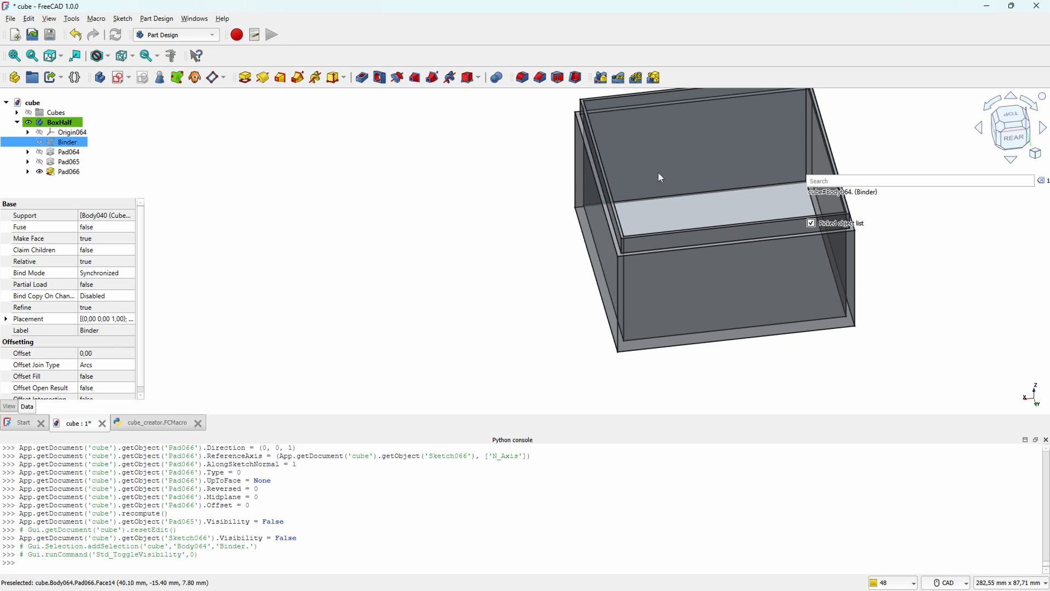
left_click(652, 173)
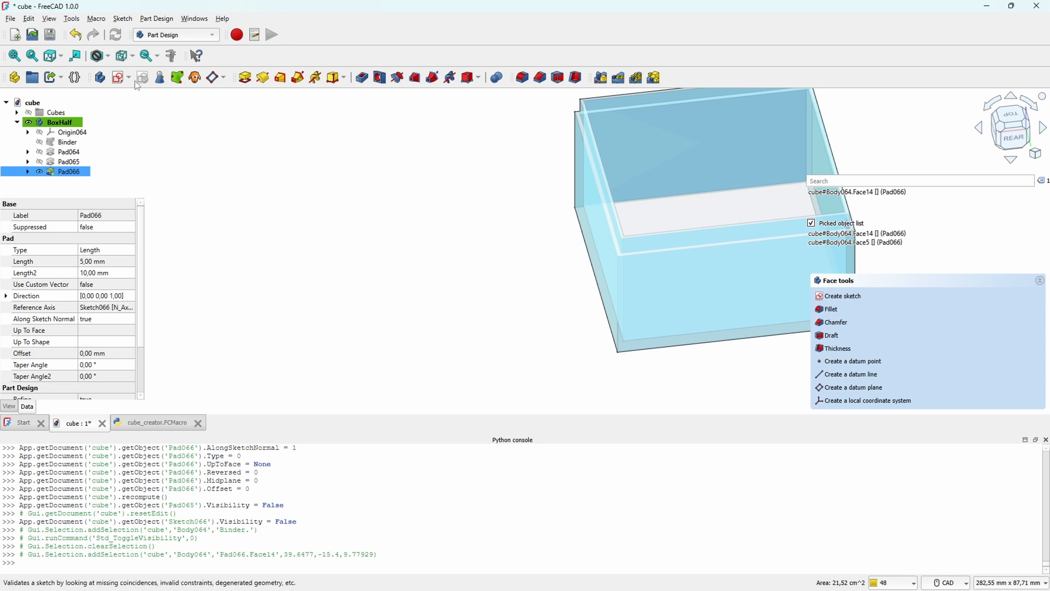
left_click(121, 77)
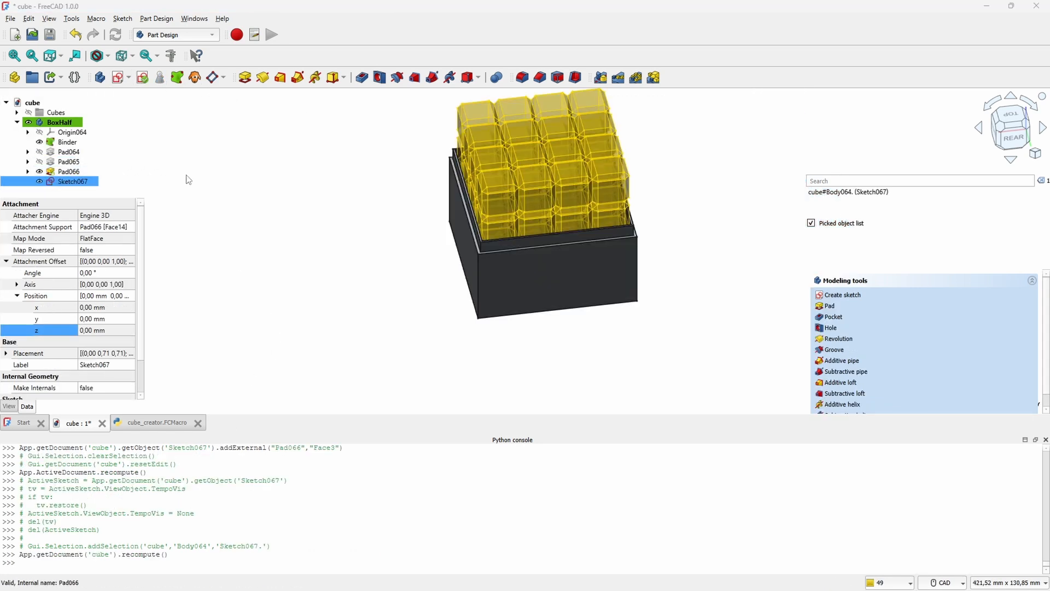
left_click(78, 173, "ctrl")
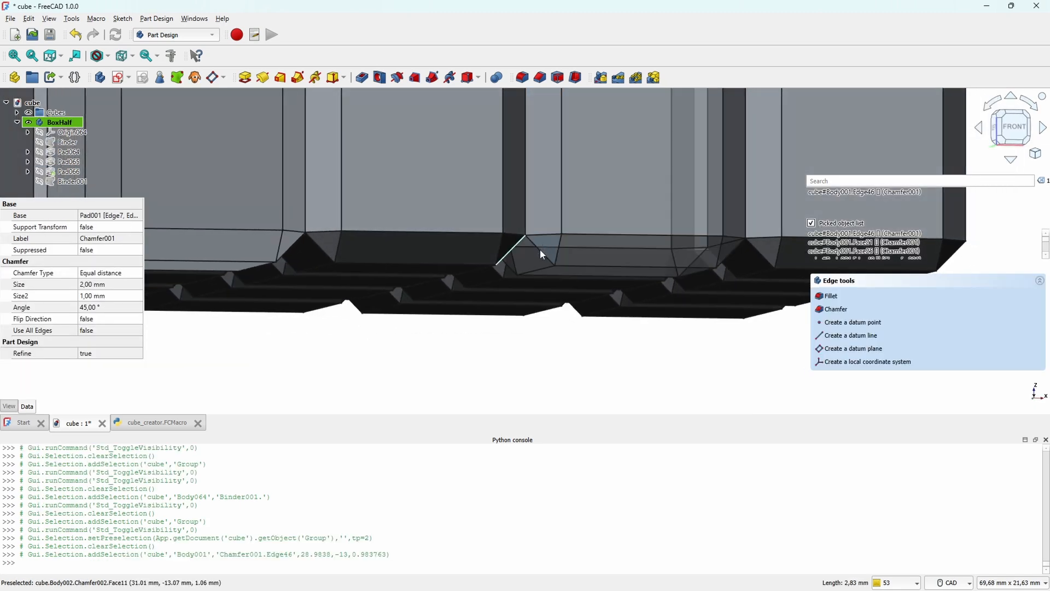
Step: Create a sub-shape binder from the two meeting bottom chamfer edges of neighbouring front cubes, and hide the Cubes group
left_click(539, 251, "ctrl")
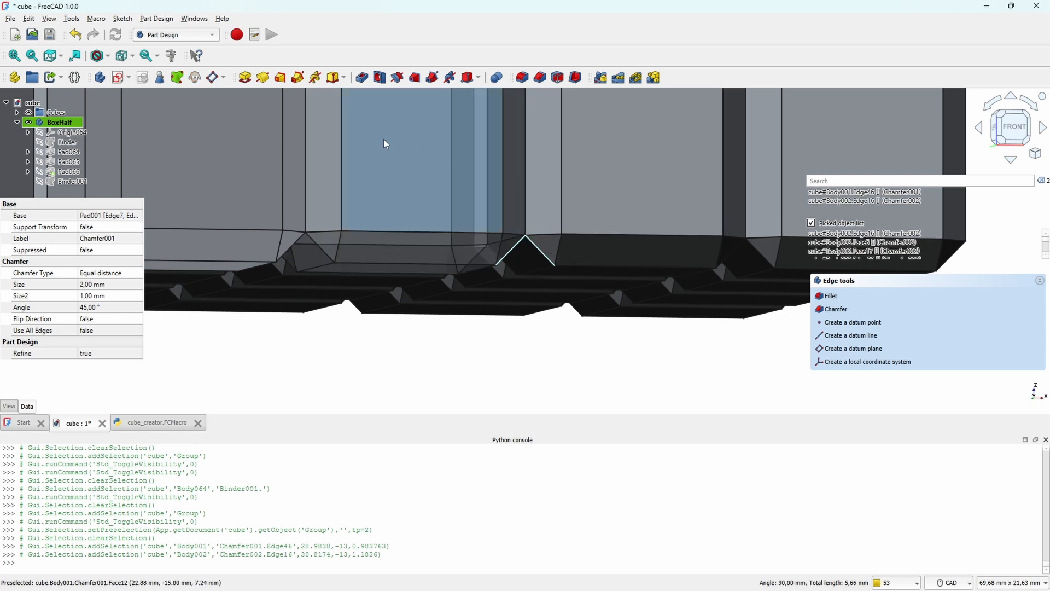
left_click(178, 77)
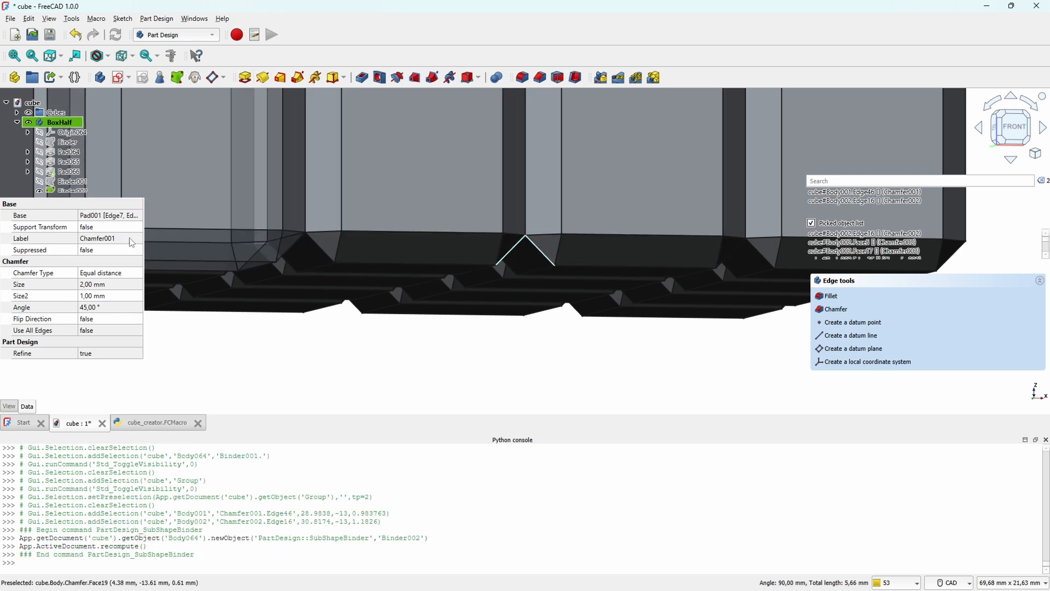
left_click(72, 116)
key("space")
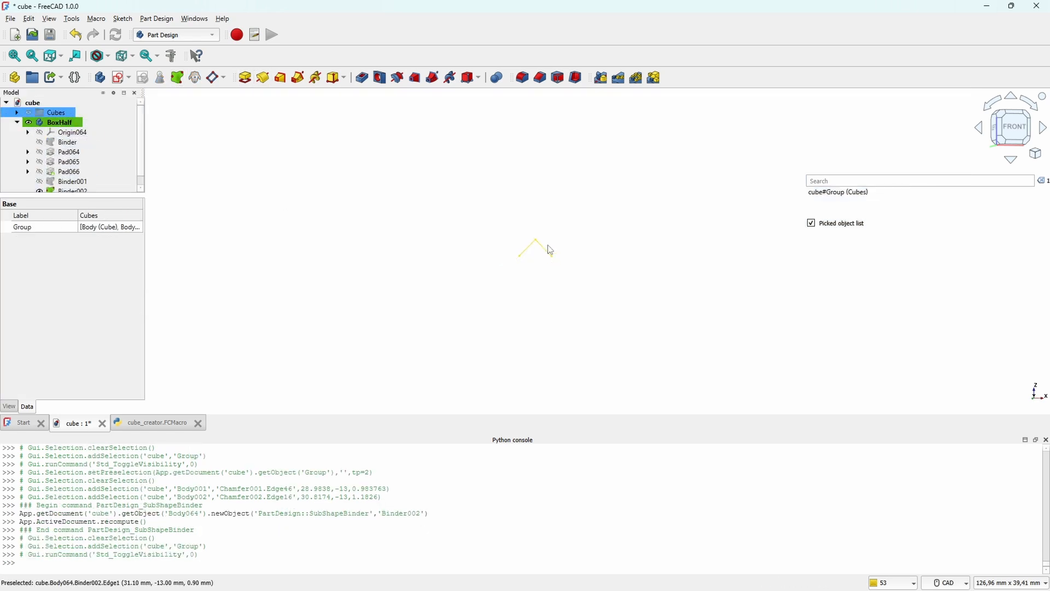
Step: Show Pad066 and start a sketch on its outer front face, with the two binder edges as external geometry
left_click(121, 77)
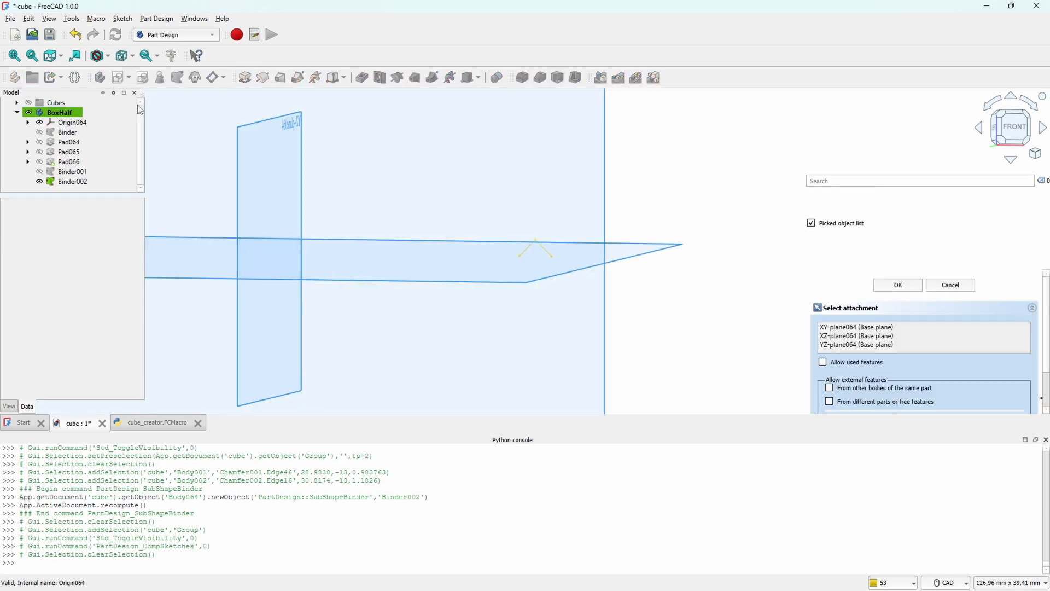
scroll(544, 283, "down", 7)
middle_click_drag(625, 270, 676, 273)
left_click(87, 162)
key("space")
scroll(616, 294, "up", 5)
middle_click_drag(617, 294, 686, 293)
scroll(687, 294, "down", 8)
key("space")
scroll(432, 263, "up", 8)
left_click(434, 264)
key("space")
left_click(429, 262)
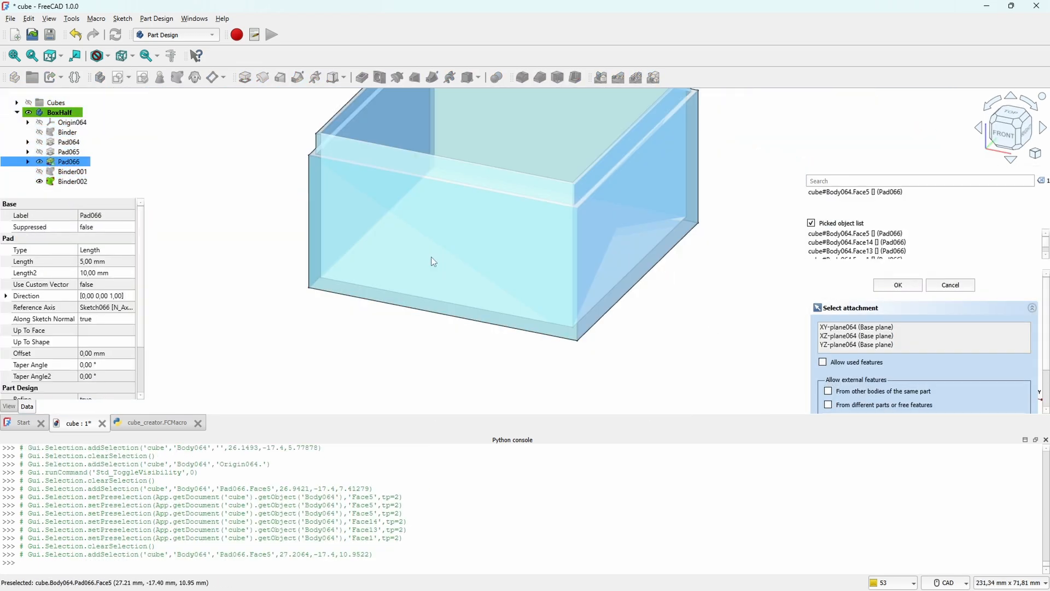
key("space")
left_click(950, 285)
left_click(120, 77)
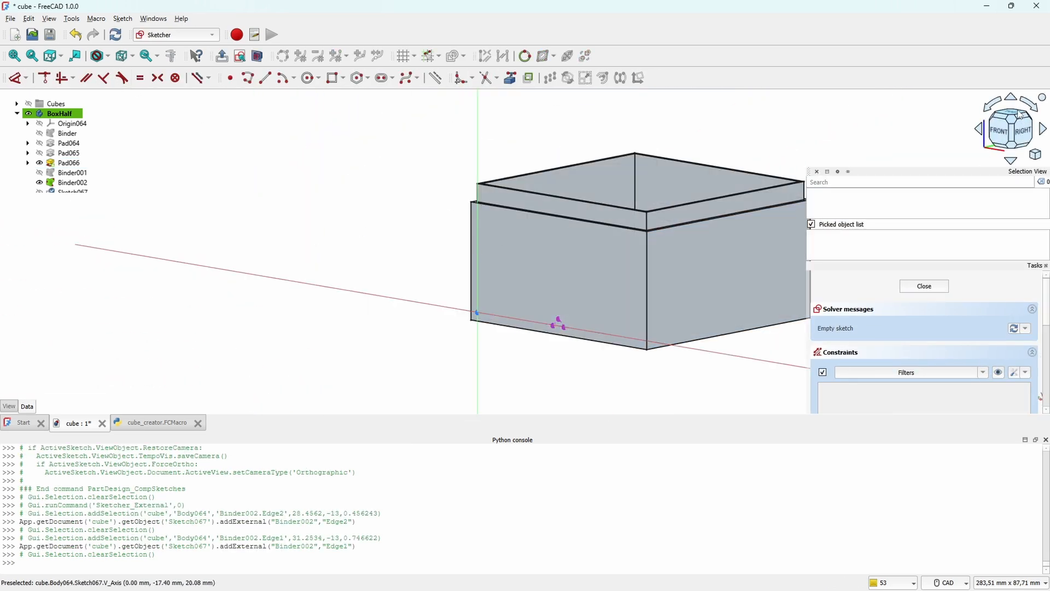
Step: Draw a closed triangle about 7.4 mm wide over the projected chamfer edges, with its base on the horizontal reference line just below them
left_click(1003, 134)
scroll(567, 300, "up", 8)
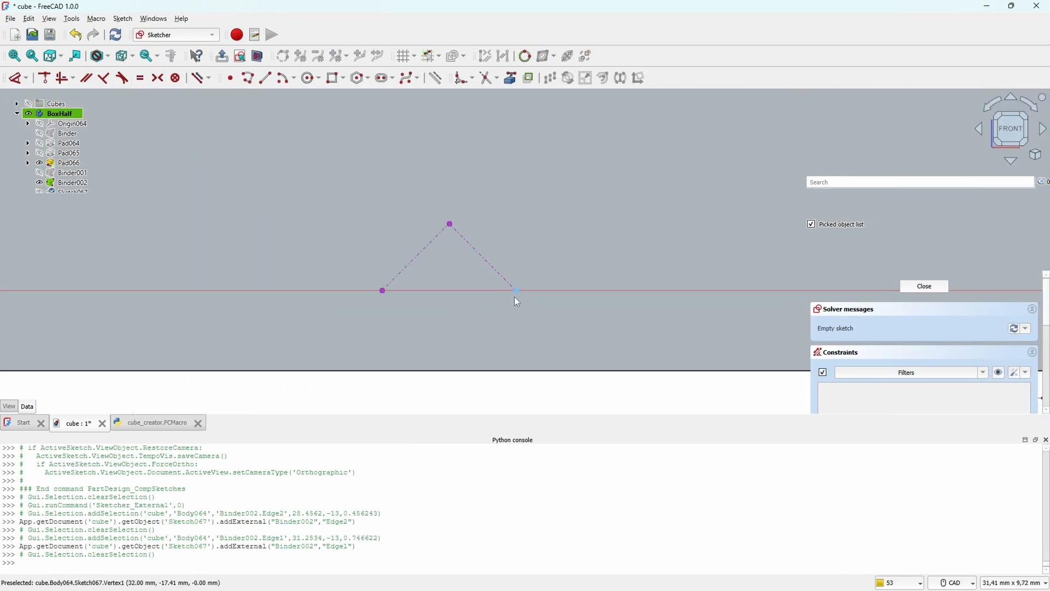
left_click(248, 78)
left_click(389, 137)
left_click(699, 287)
scroll(277, 291, "down", 3)
left_click(242, 294)
left_click(440, 211)
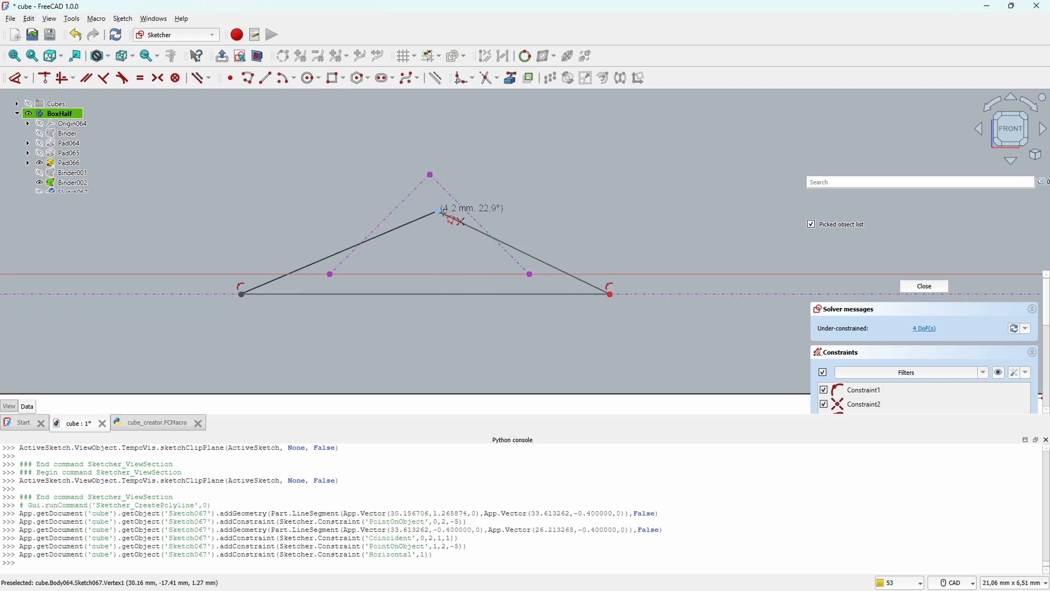
Step: Narrow the triangle's base symmetrically and constrain its apex 0.4 mm vertically from the peak of the projected edges
left_click_drag(241, 294, 339, 294)
left_click_drag(608, 294, 500, 296)
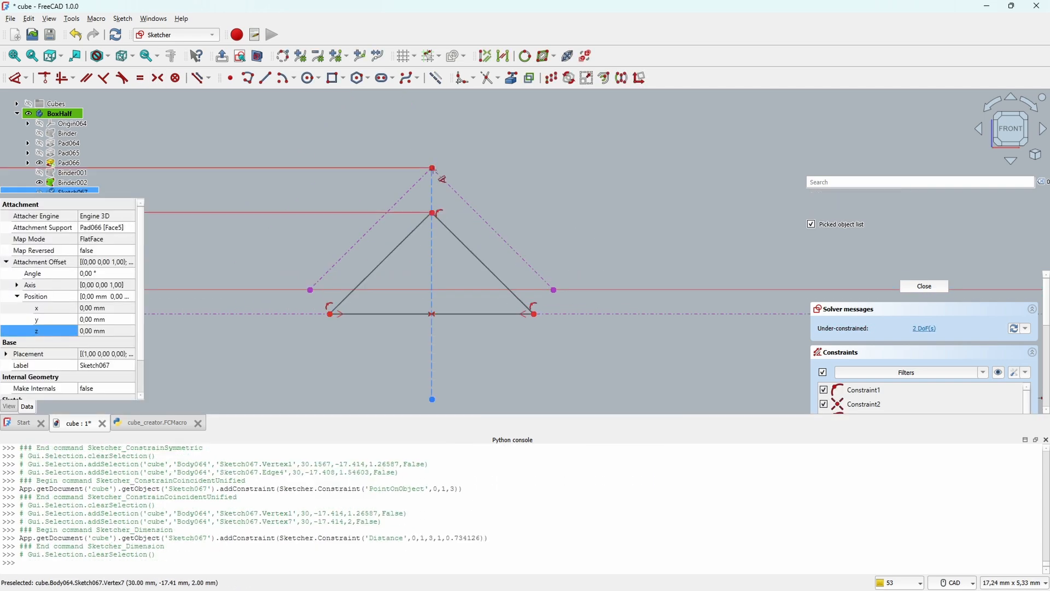
type("d")
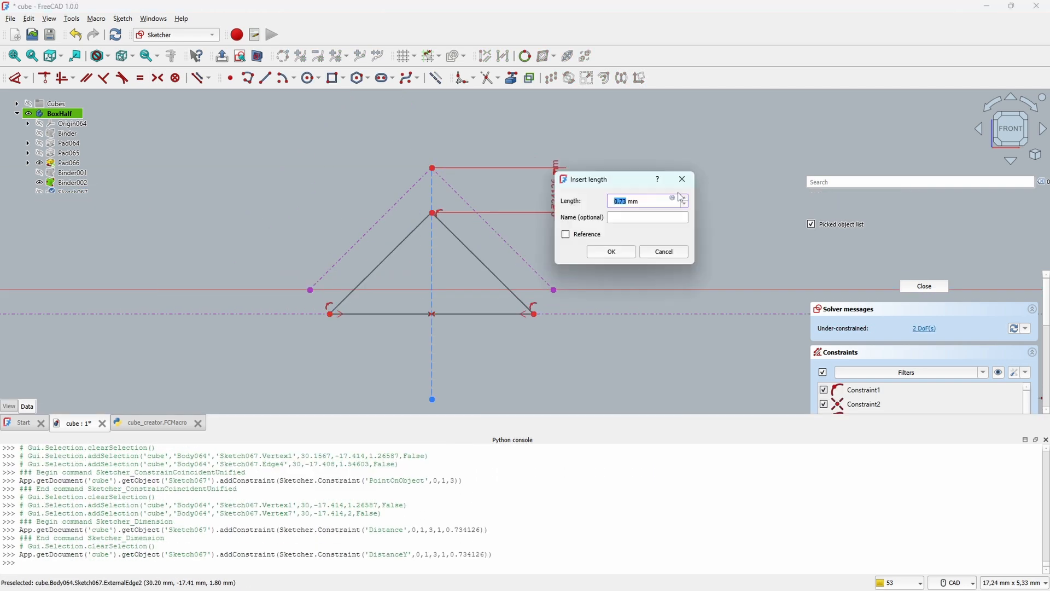
type("0,4")
key("Return")
key("Escape")
Step: Try to reshape the triangle by moving its base corner and its apex
left_click_drag(534, 314, 552, 314)
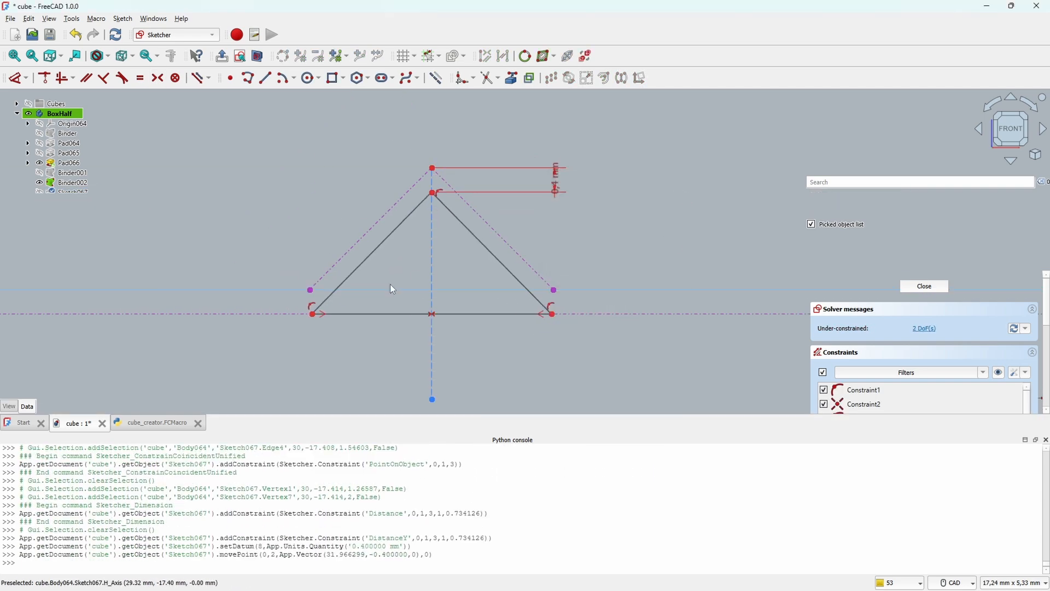
left_click_drag(432, 193, 434, 206)
left_click_drag(432, 192, 430, 220)
double_click(553, 175)
key("Escape")
Step: Constrain the horizontal distance between the triangle's base corner and the end of the projected chamfer edge to 0.2 mm
left_click_drag(552, 314, 531, 314)
left_click(531, 314)
left_click(553, 290)
key("d")
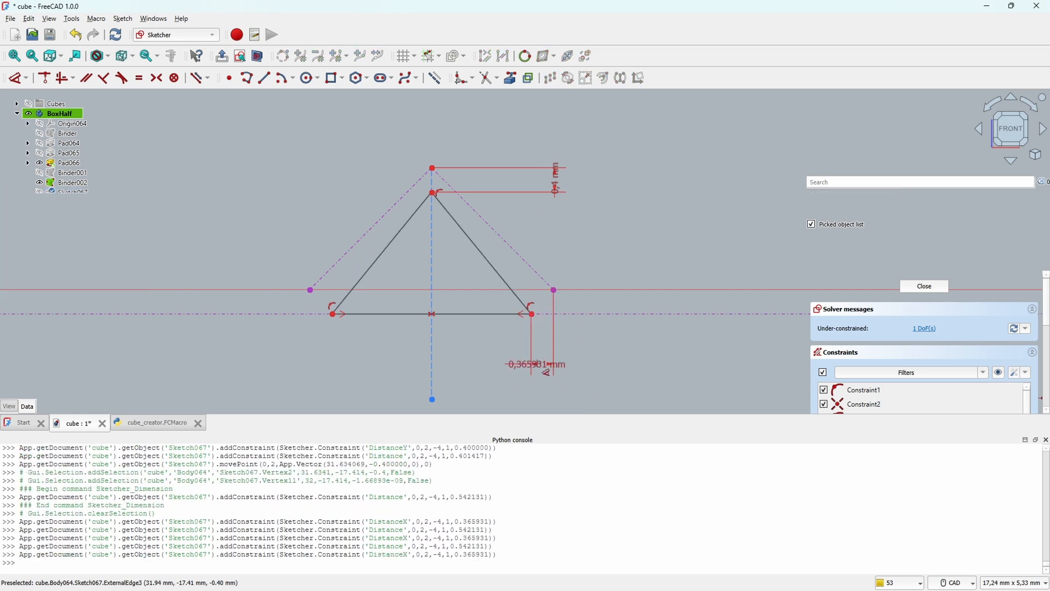
left_click(541, 366)
type("0,2")
key("Return")
key("Escape")
Step: Delete the 0.4 mm apex constraint, lower the triangle's apex slightly and close the sketch
double_click(554, 180)
key("Escape")
left_click(555, 180)
key("Delete")
left_click_drag(432, 193, 431, 210)
key("Escape")
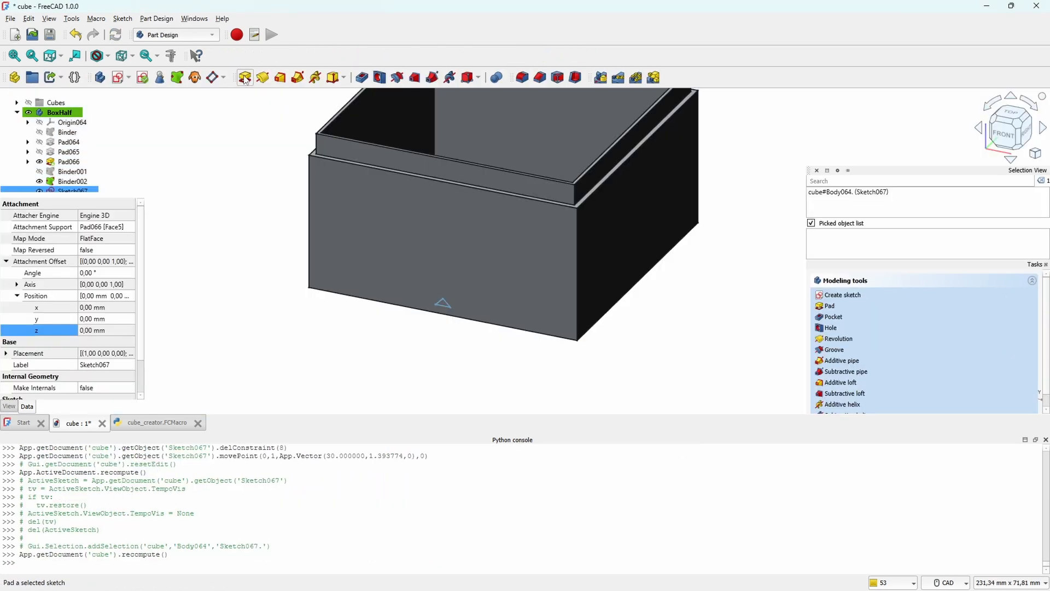
Step: Pad the triangle up to the inner face of the opposite wall, forming a ridge across the box floor
left_click(245, 78)
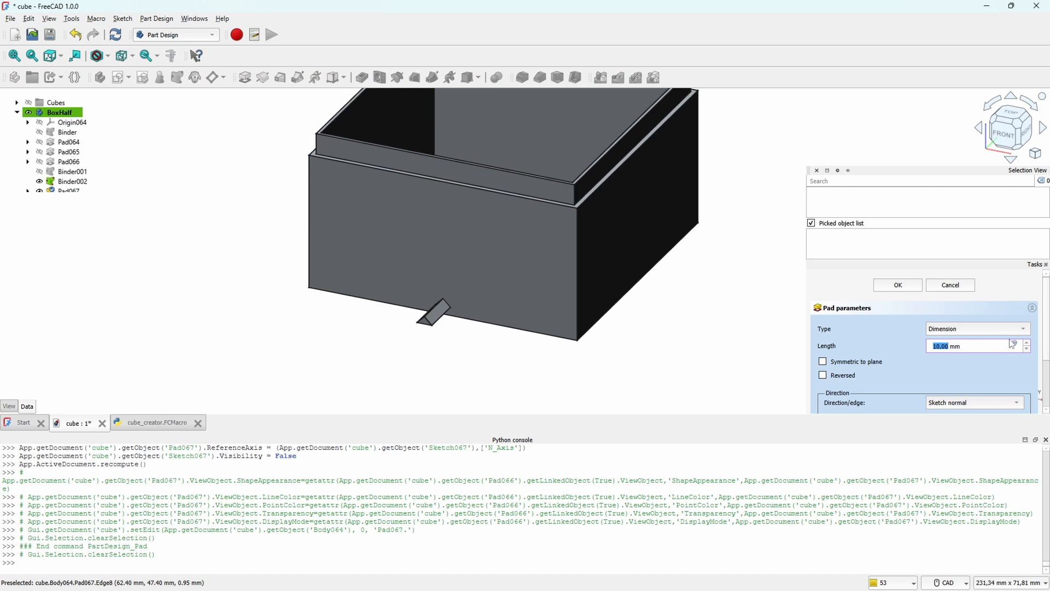
left_click(1020, 404)
left_click(1017, 394)
left_click(1025, 328)
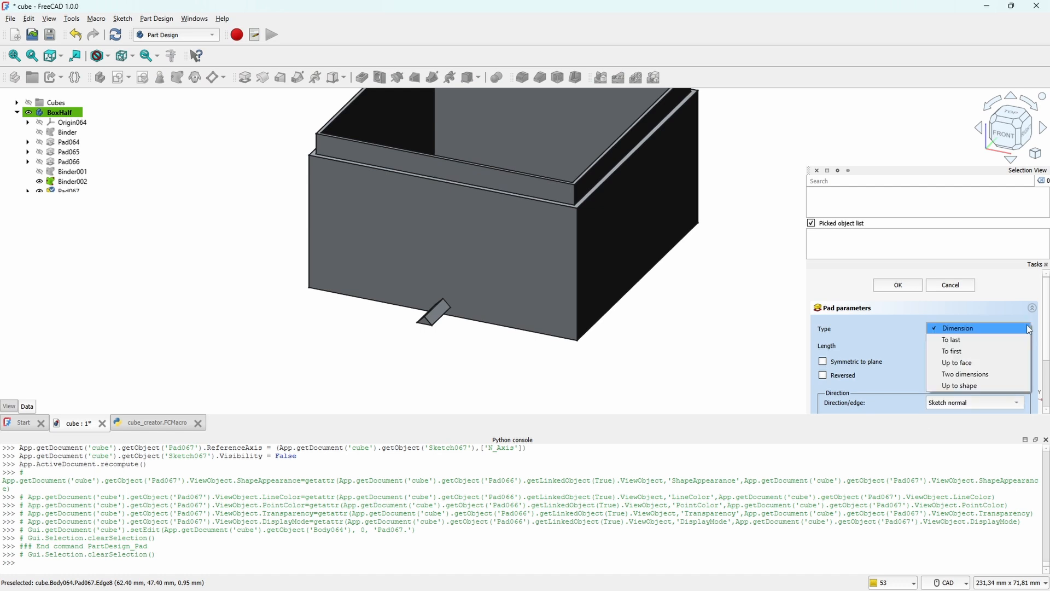
left_click(982, 369)
left_click(531, 114)
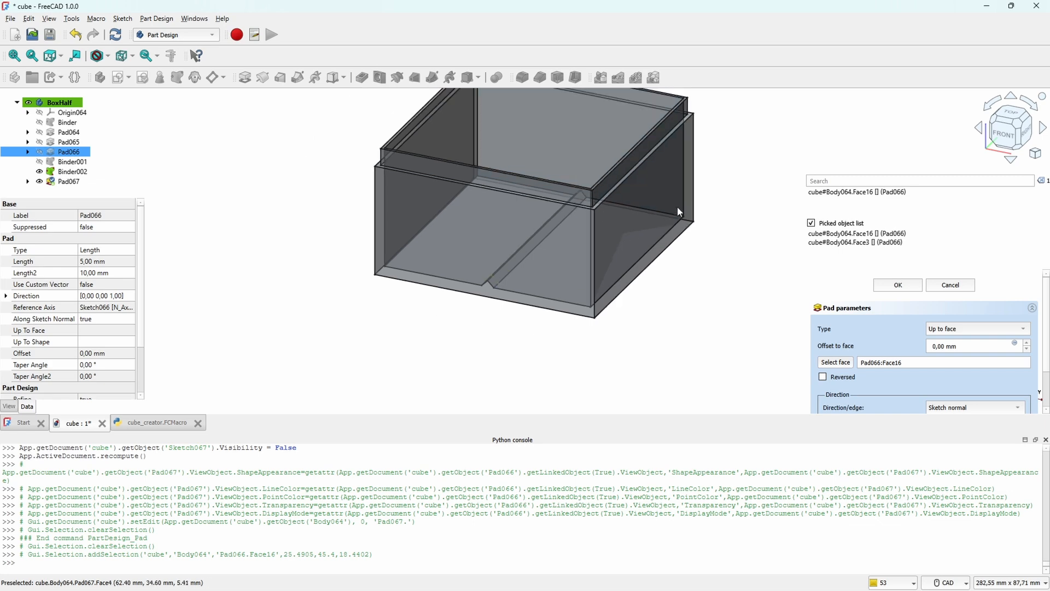
middle_click_drag(677, 210, 638, 240)
left_click(898, 285)
Step: Start a linear pattern of the padded ridge across the box floor
left_click(69, 182)
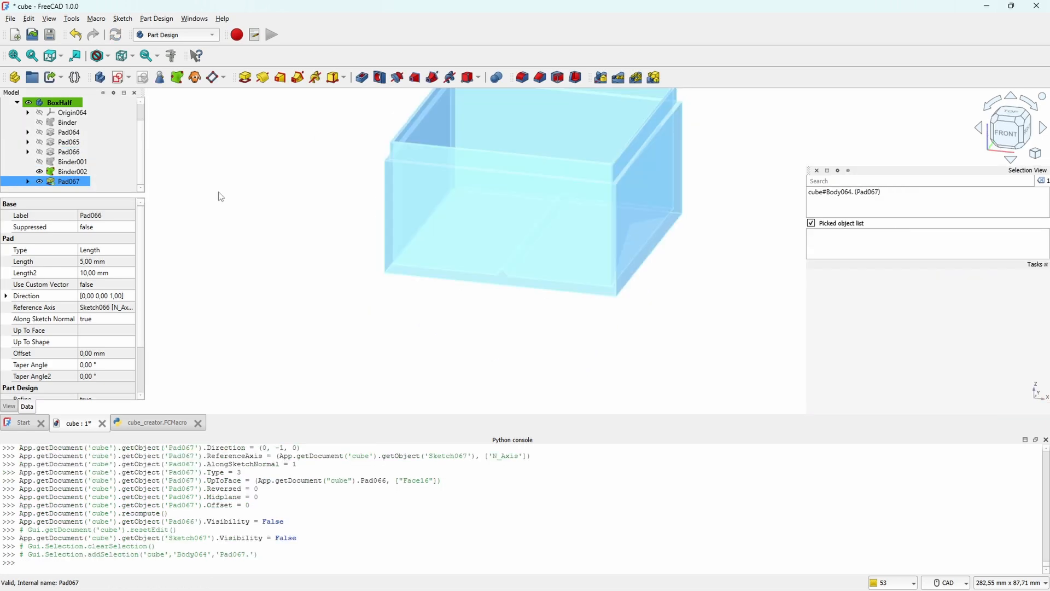
scroll(540, 196, "down", 2)
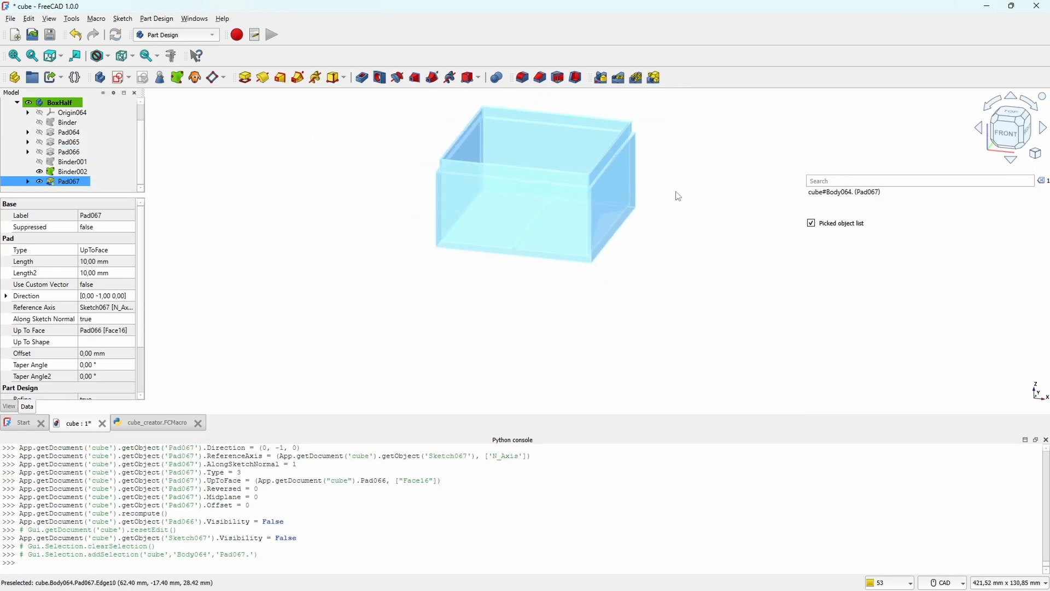
middle_click_drag(716, 190, 680, 232)
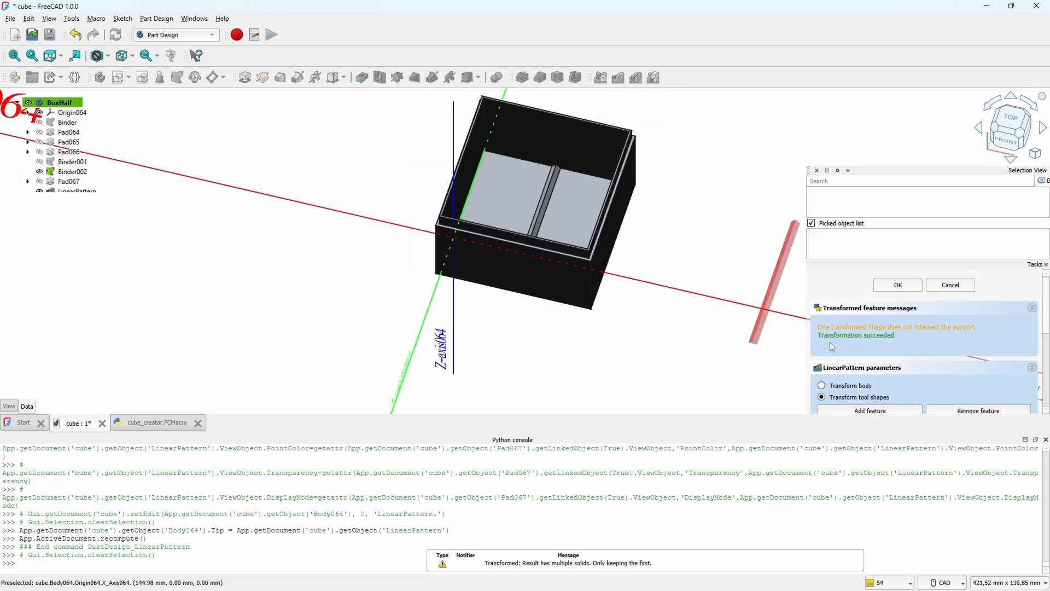
scroll(941, 321, "down", 2)
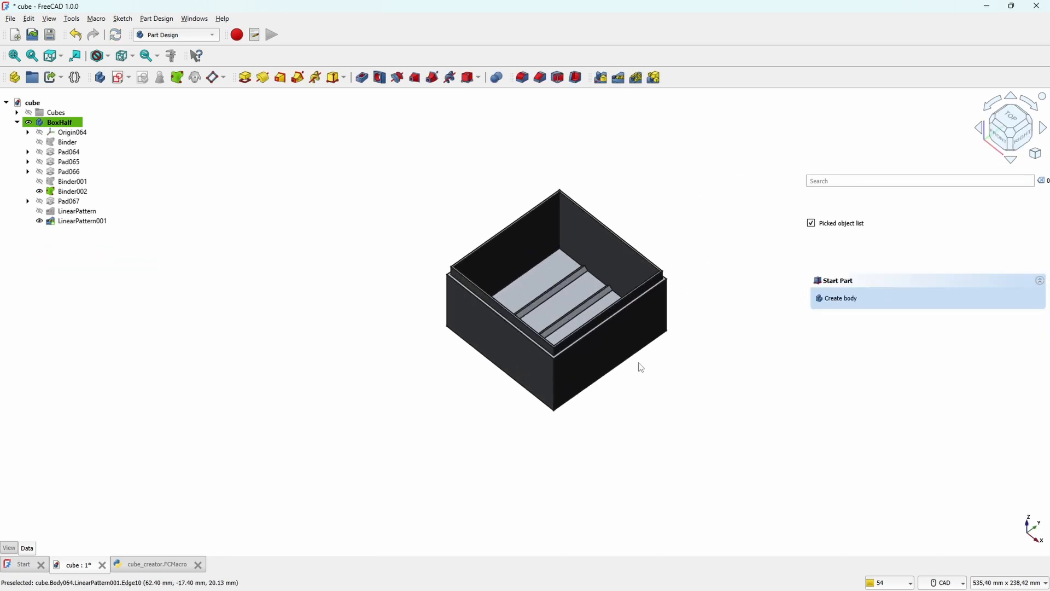
Step: Try to create a polar pattern from LinearPattern001 about the base Z axis
left_click(100, 222)
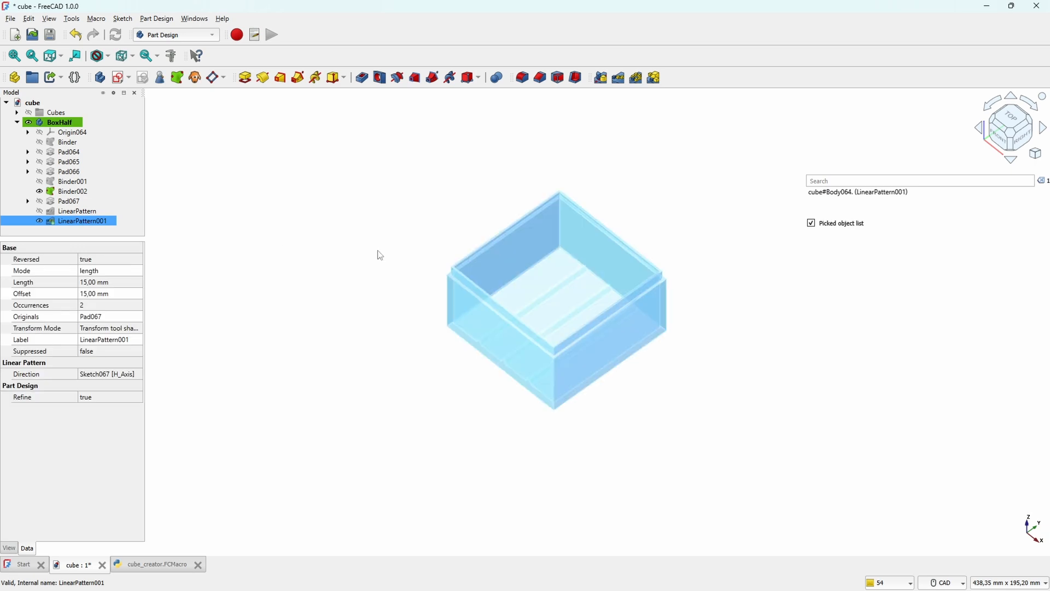
middle_click_drag(659, 383, 670, 414)
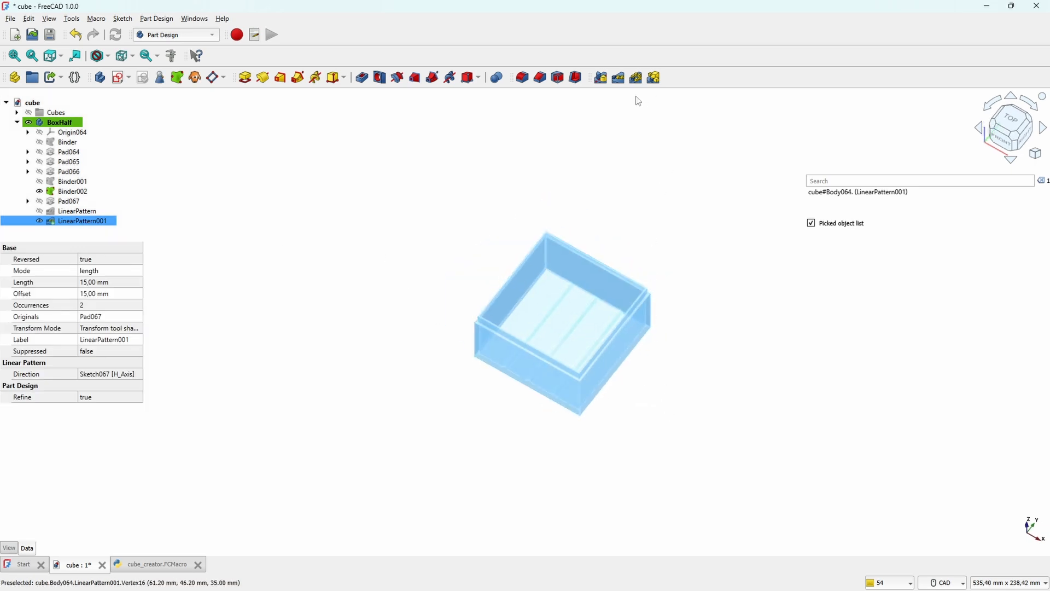
left_click(636, 78)
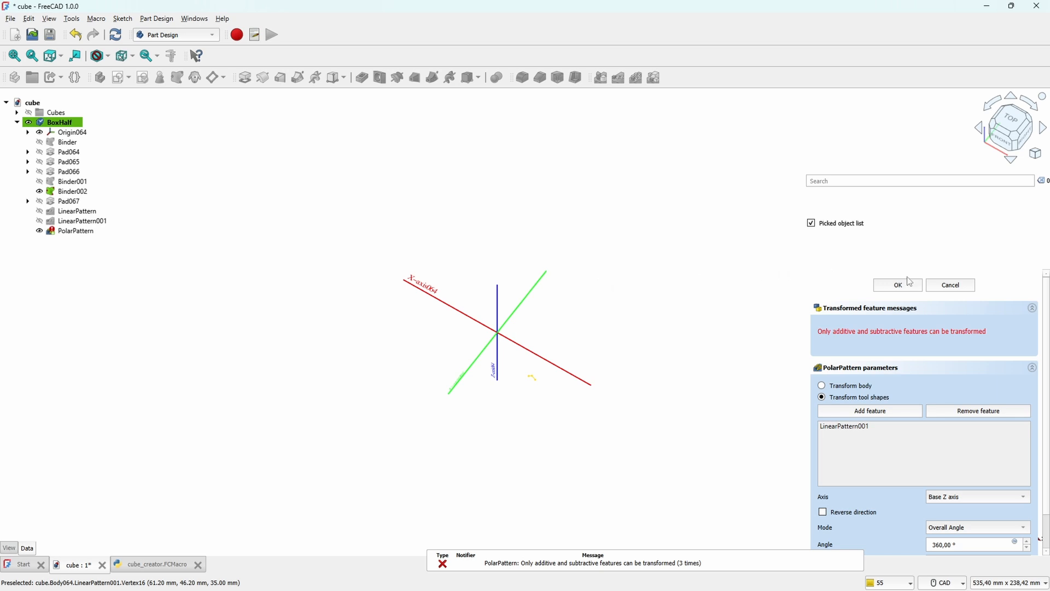
left_click(951, 284)
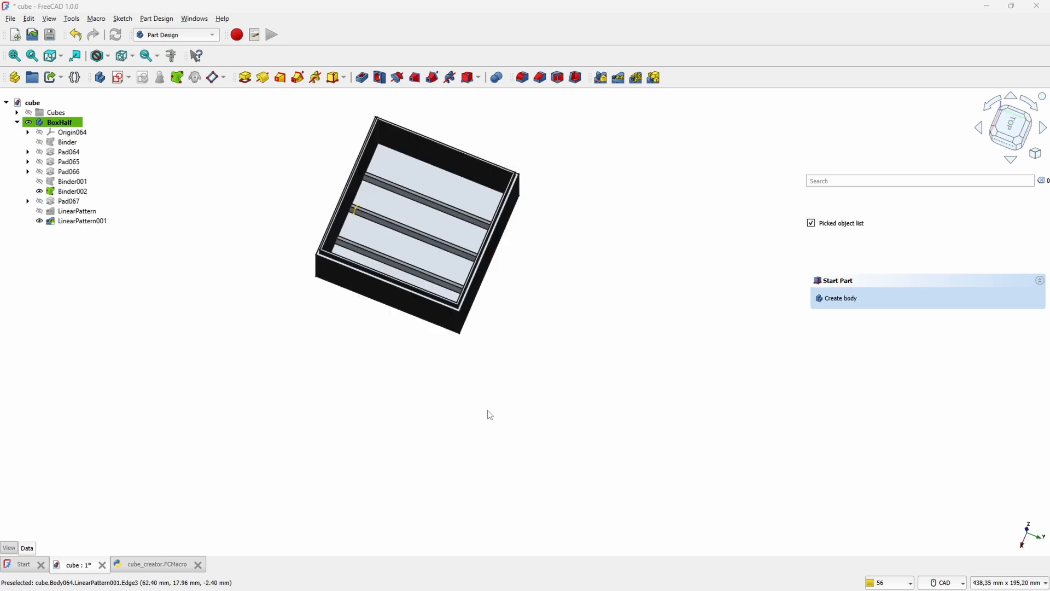
Step: Set Pad066 as the tip of the BoxHalf body, ahead of the ridge pad and its patterns
middle_click_drag(532, 382, 567, 431)
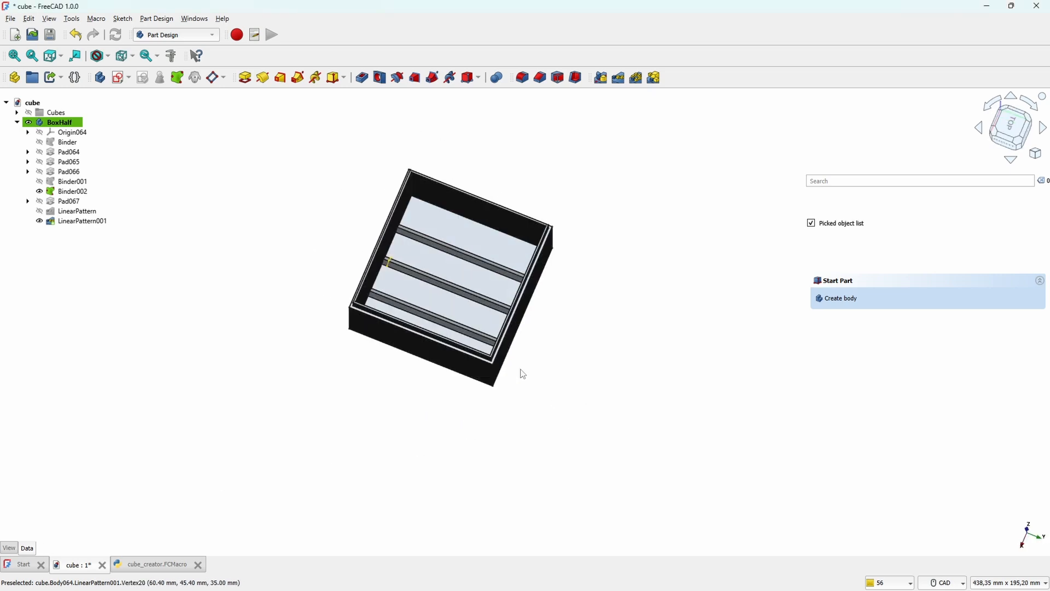
scroll(481, 284, "up", 2)
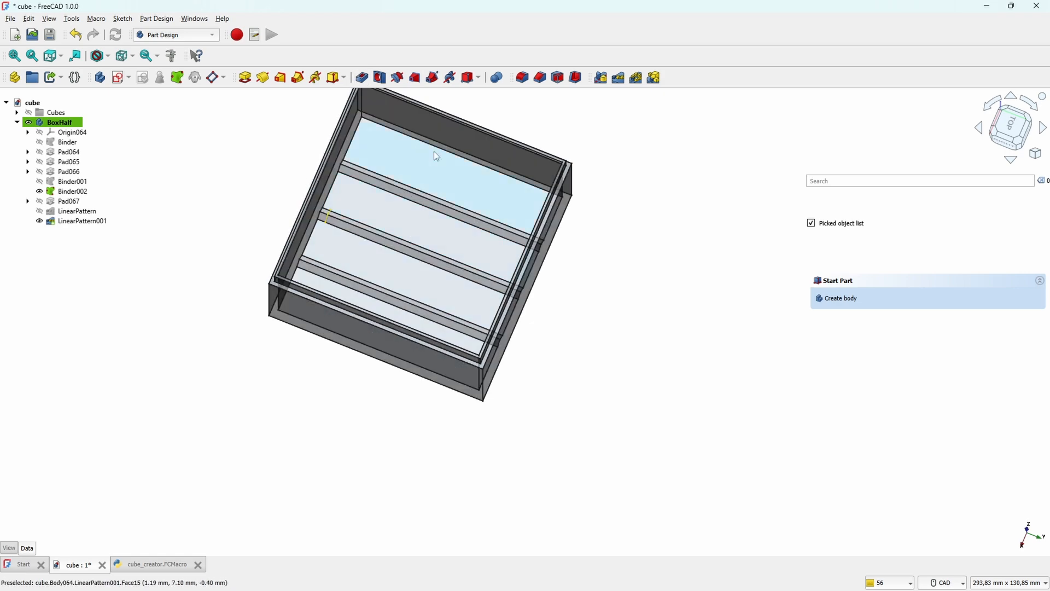
middle_click_drag(593, 366, 616, 387)
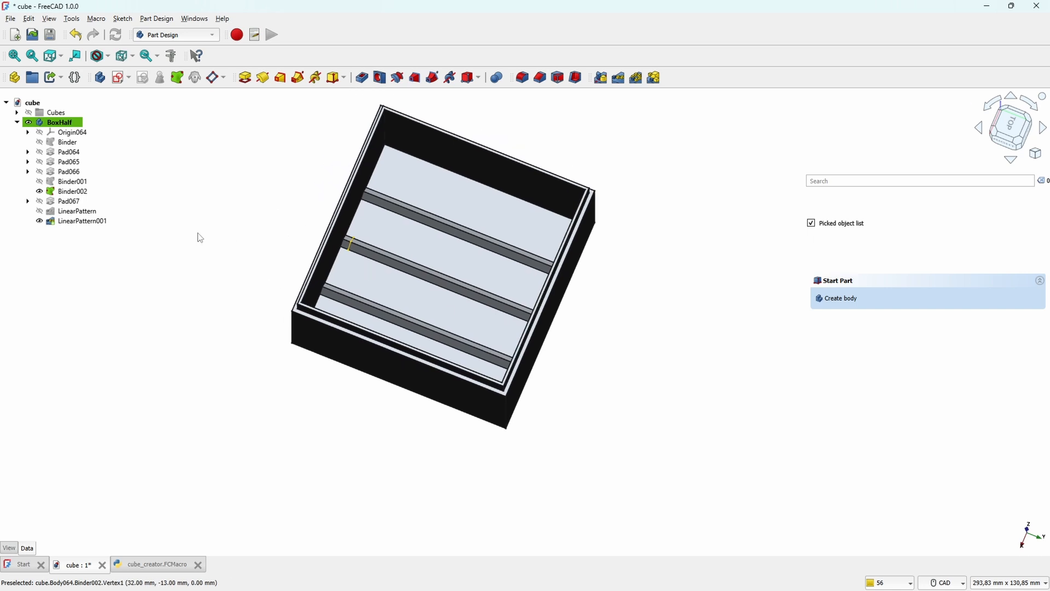
left_click(82, 192)
left_click(70, 173)
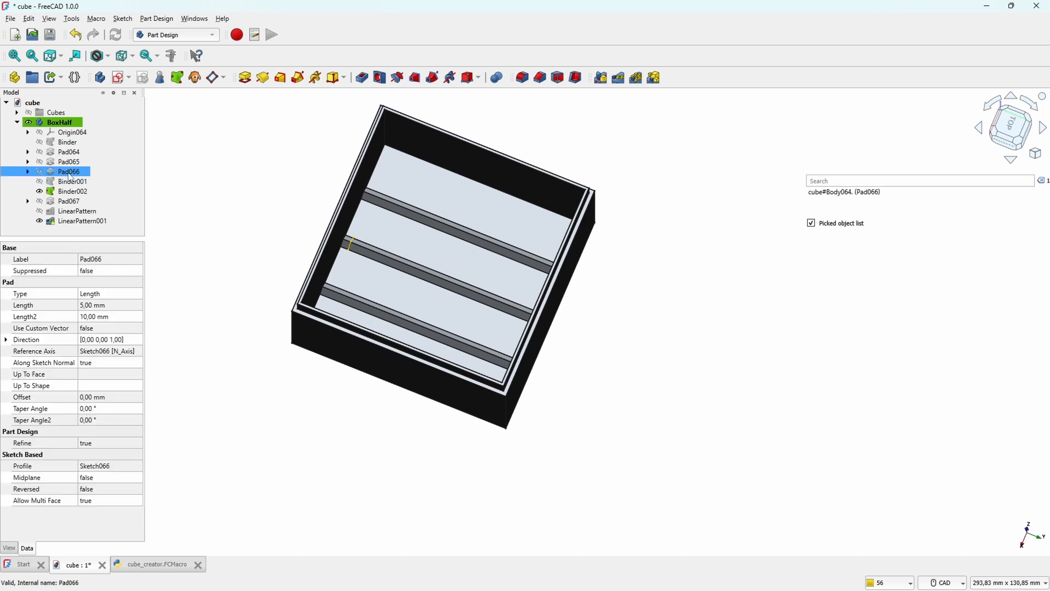
right_click(70, 177)
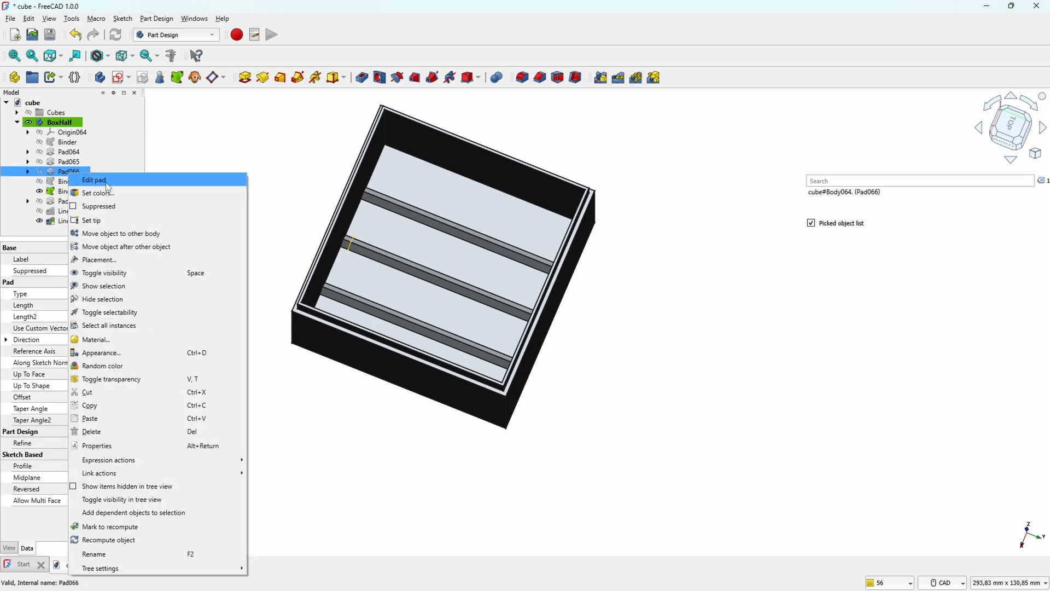
left_click(98, 221)
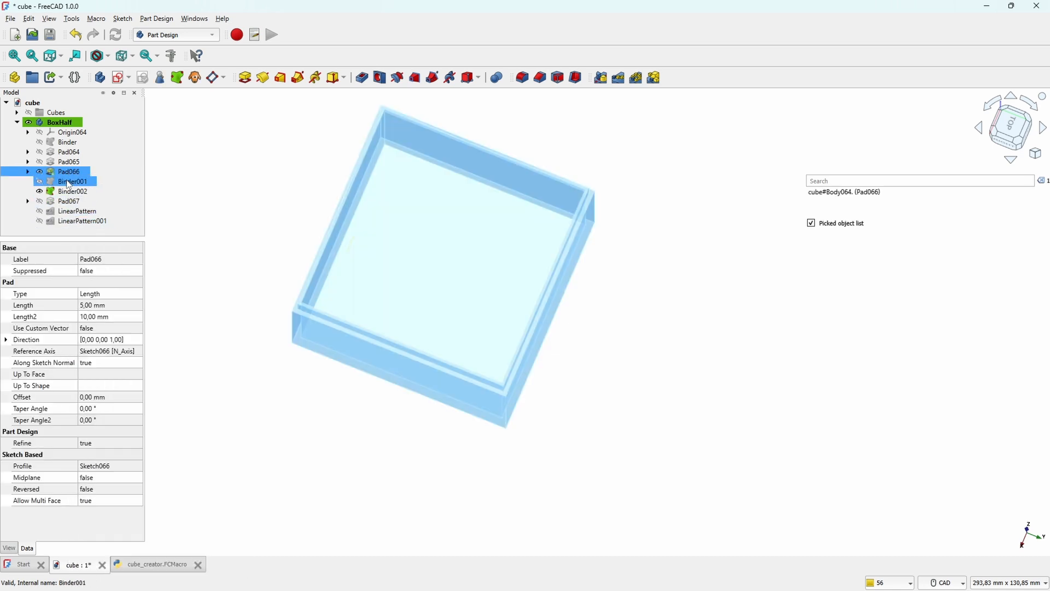
left_click(651, 329)
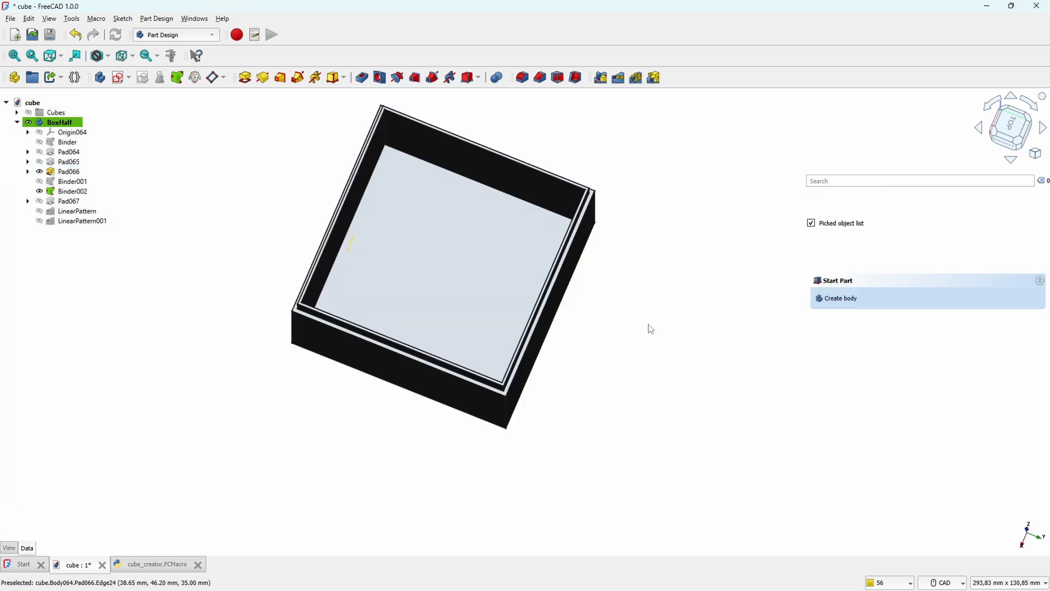
Step: Create a datum plane attached to the box's inner wall face with a 30 mm attachment offset in the z-direction
middle_click_drag(656, 352, 488, 176)
left_click(488, 176)
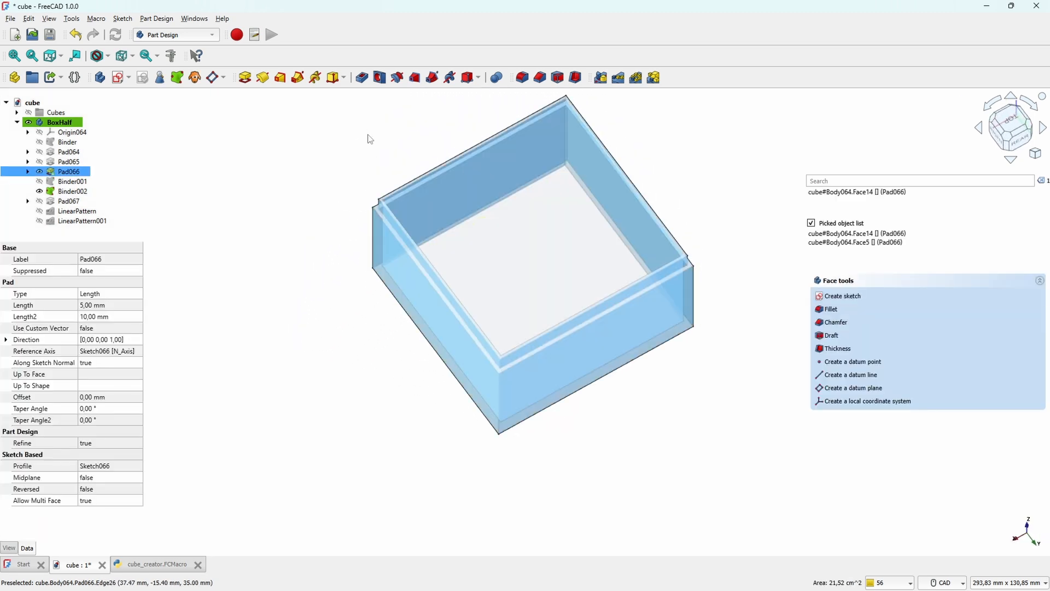
left_click(213, 78)
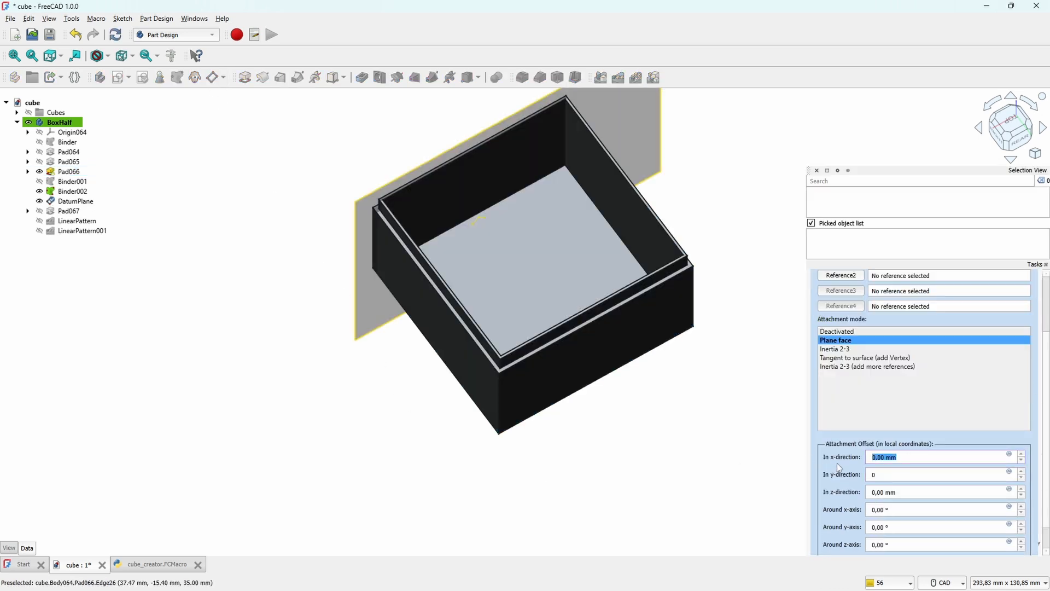
type("30")
left_click(908, 475)
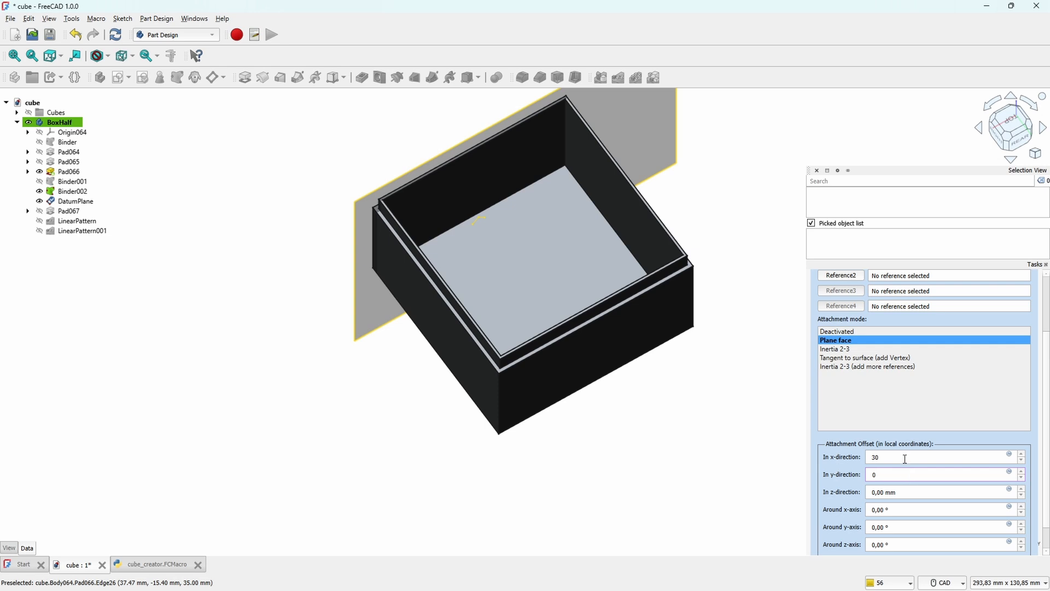
left_click(910, 493)
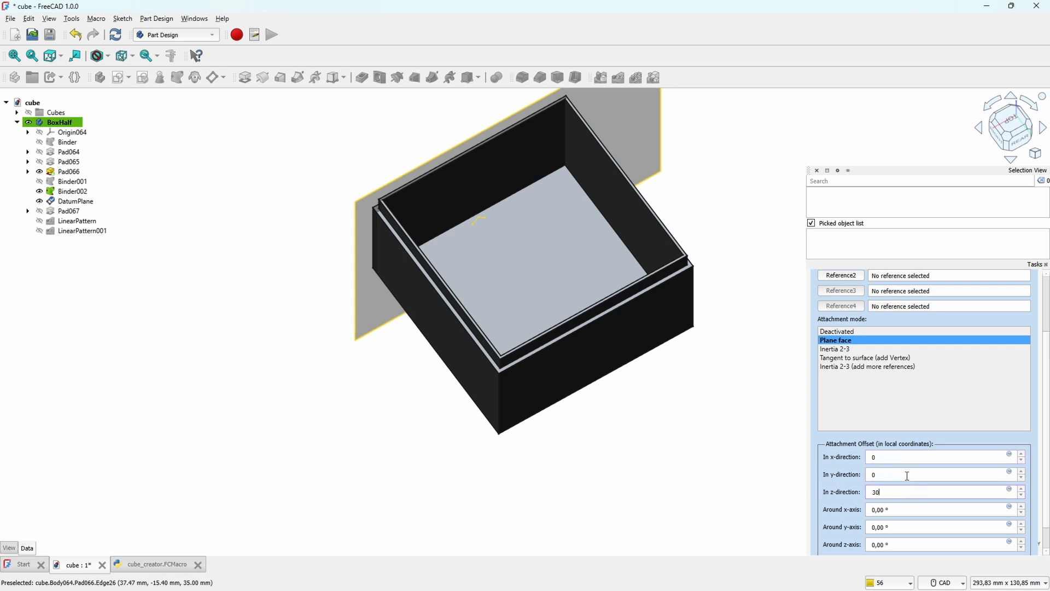
left_click(907, 476)
scroll(440, 321, "down", 2)
middle_click_drag(398, 272, 643, 322)
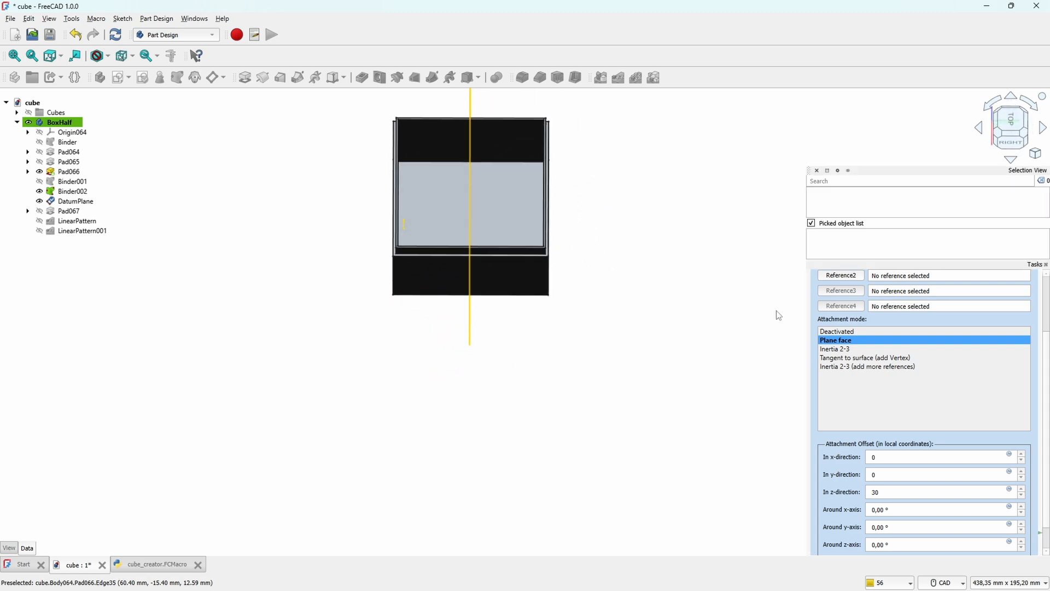
key("Return")
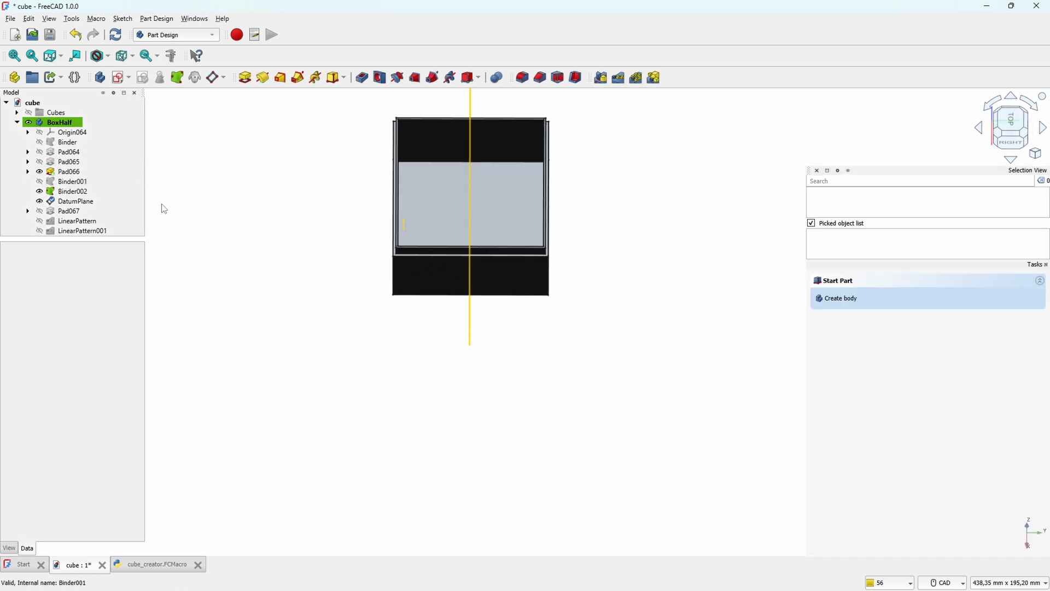
Step: Change the attachment support of Sketch067, the ridge profile under Pad067, to DatumPlane
middle_click_drag(277, 248, 249, 302)
left_click(102, 213)
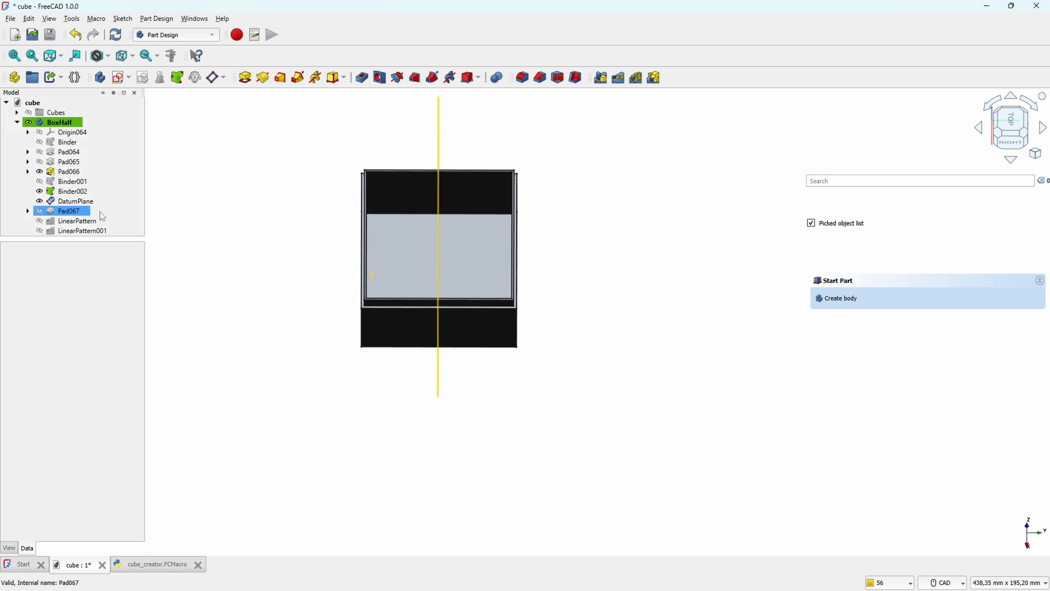
left_click(28, 211)
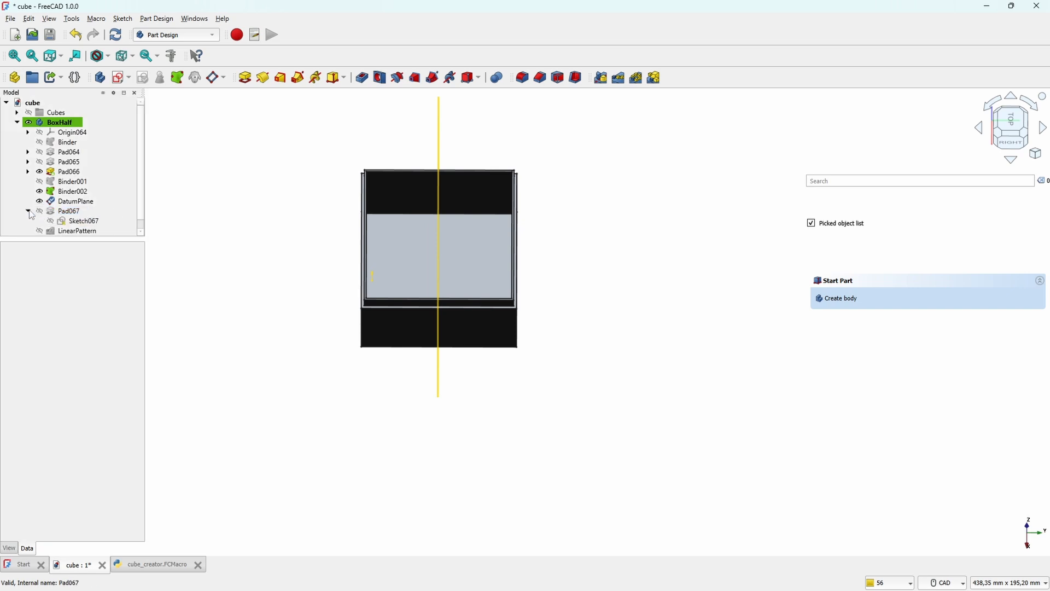
left_click(81, 223)
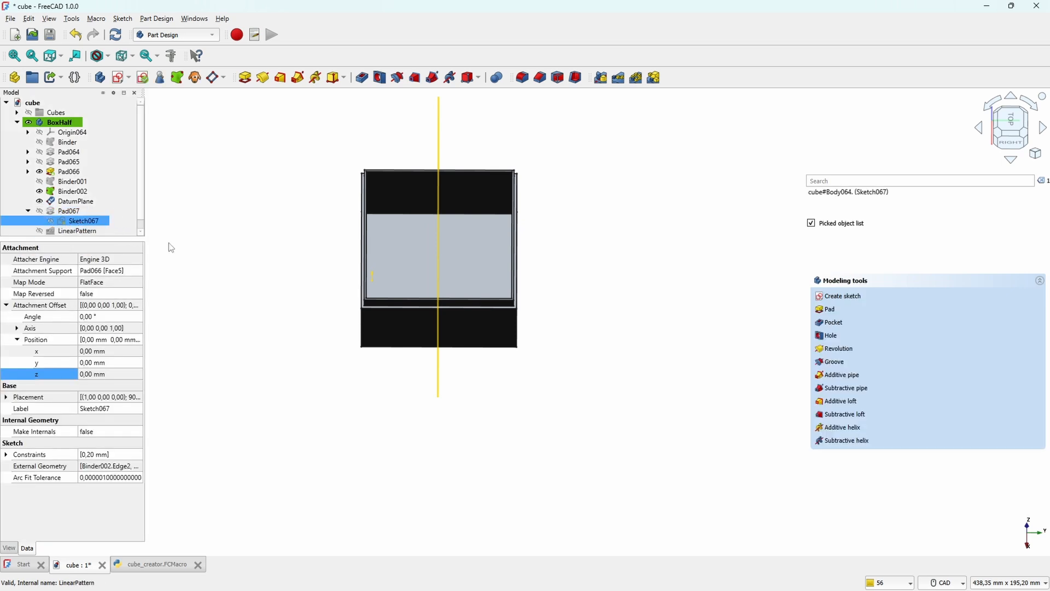
key("0")
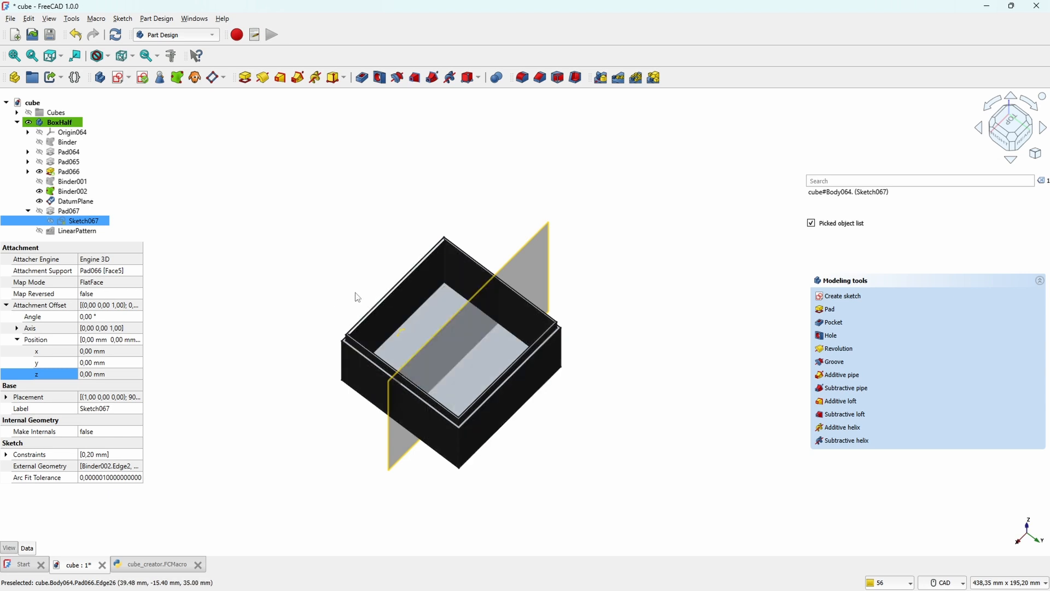
left_click(110, 271)
left_click(138, 271)
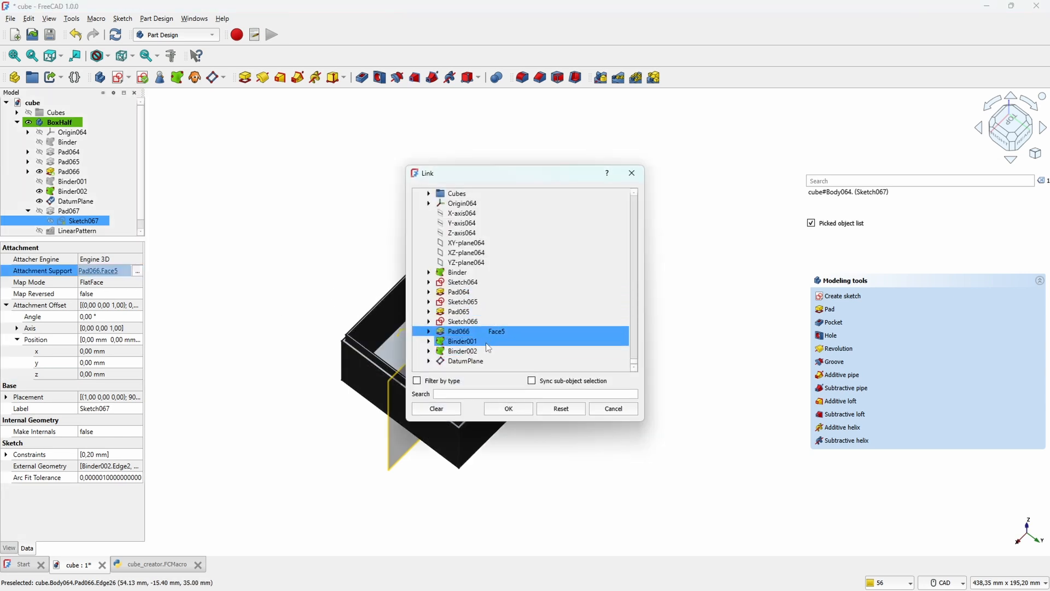
left_click(473, 361)
left_click(509, 408)
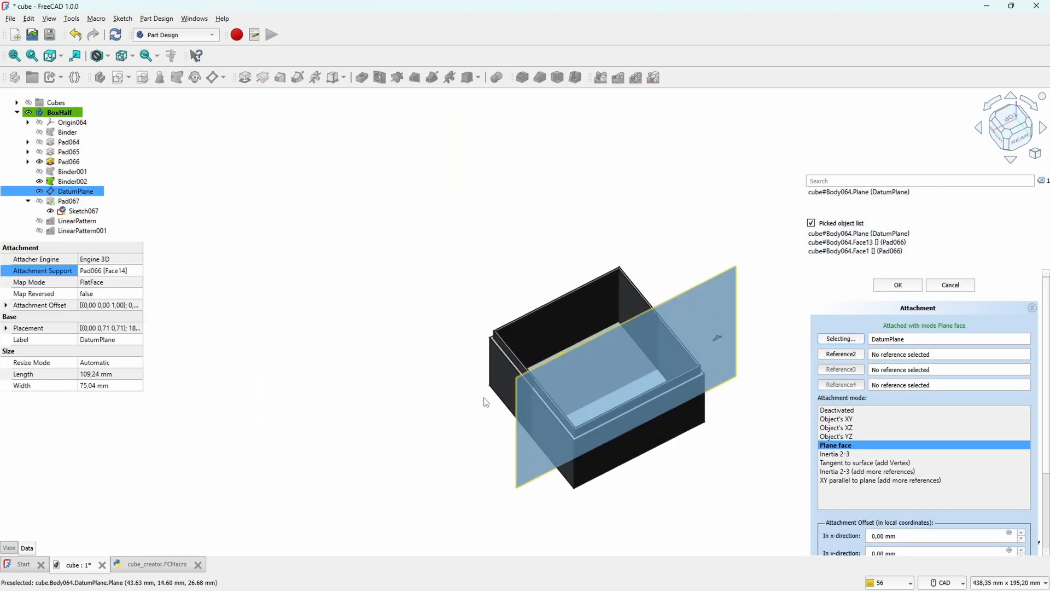
Step: Reopen the ridge sketch and move the stretched triangle's apex back above the box floor
scroll(493, 381, "up", 4)
middle_click_drag(482, 384, 651, 361)
scroll(631, 433, "down", 3)
middle_click_drag(588, 465, 646, 323)
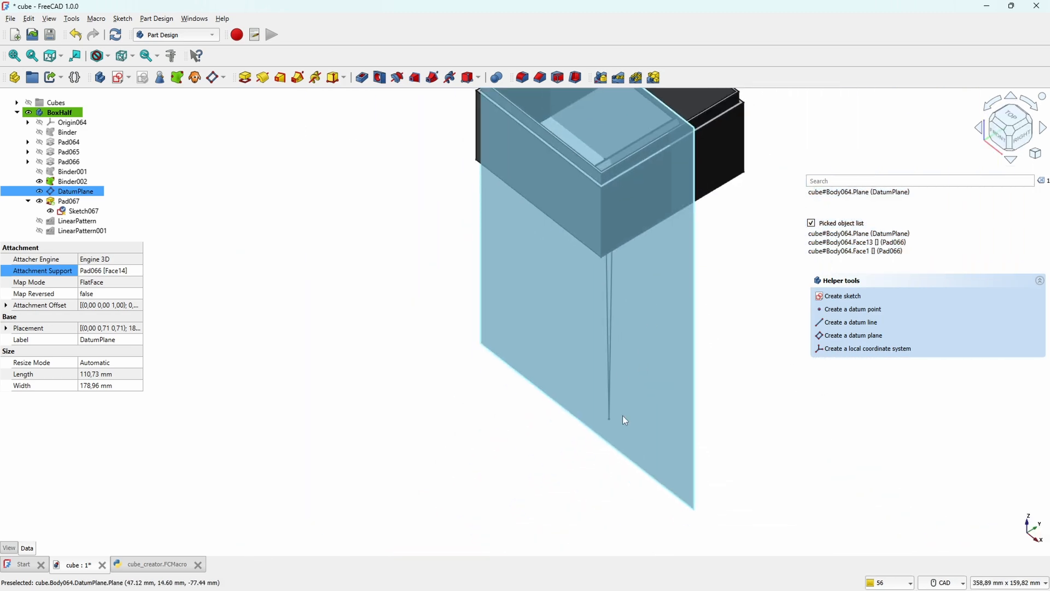
double_click(82, 211)
scroll(618, 321, "up", 5)
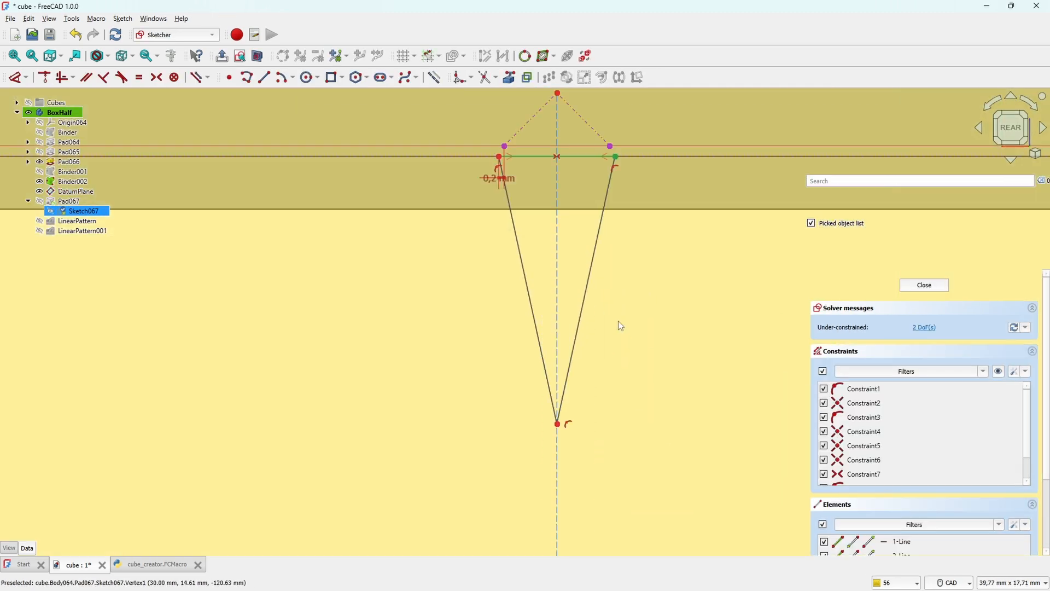
key("Escape")
mouse_move(662, 330)
middle_mouse_down()
mouse_move(515, 380)
mouse_move(896, 373)
middle_mouse_up()
middle_click_drag(491, 331, 399, 237)
middle_click_drag(490, 446, 693, 448)
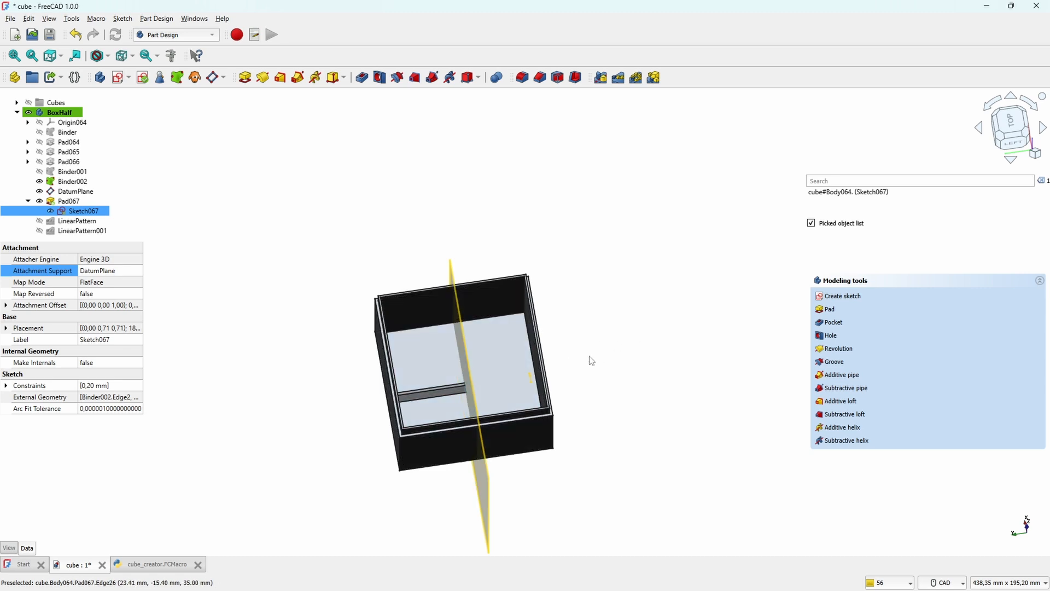
Step: Change the ridge pad to the Two dimensions type with both lengths set to 30 mm
middle_click_drag(591, 358, 534, 349)
double_click(69, 202)
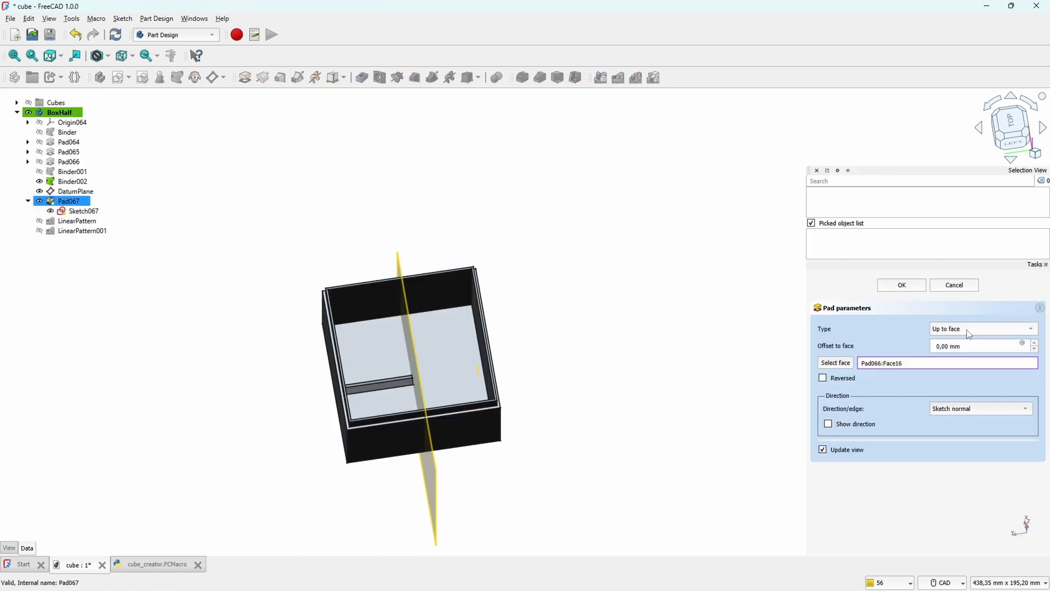
left_click(969, 329)
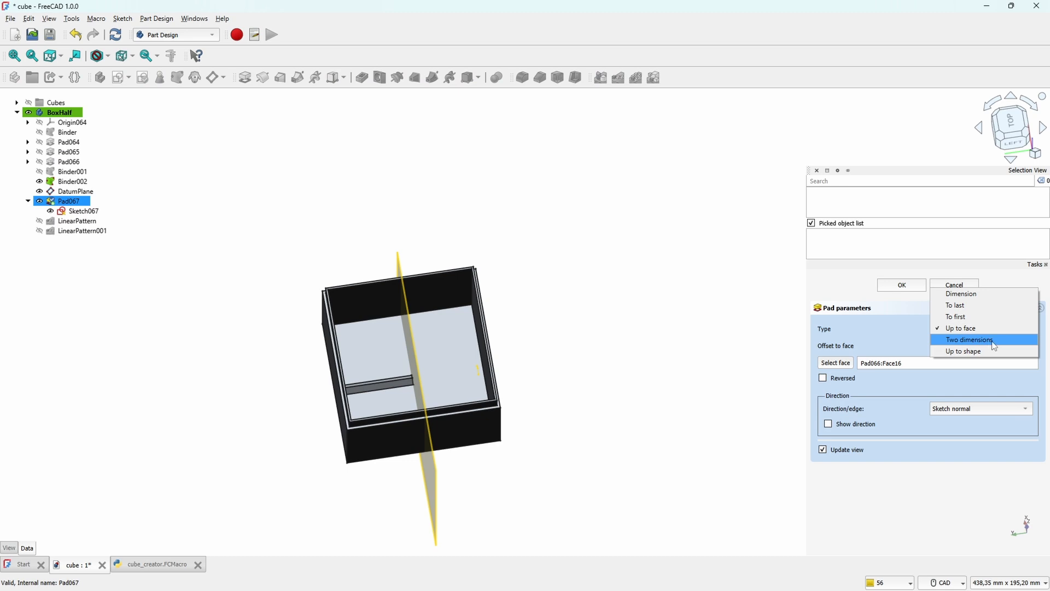
left_click(995, 340)
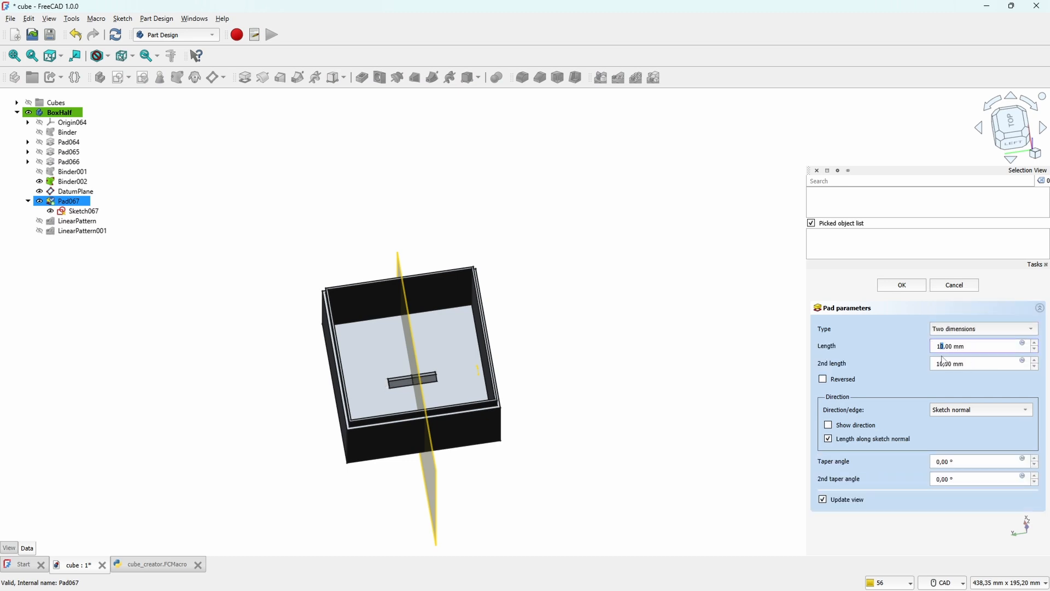
left_click_drag(942, 356, 934, 364)
type("3030")
left_click(902, 285)
Step: Set LinearPattern as the tip of the BoxHalf body
right_click(78, 221)
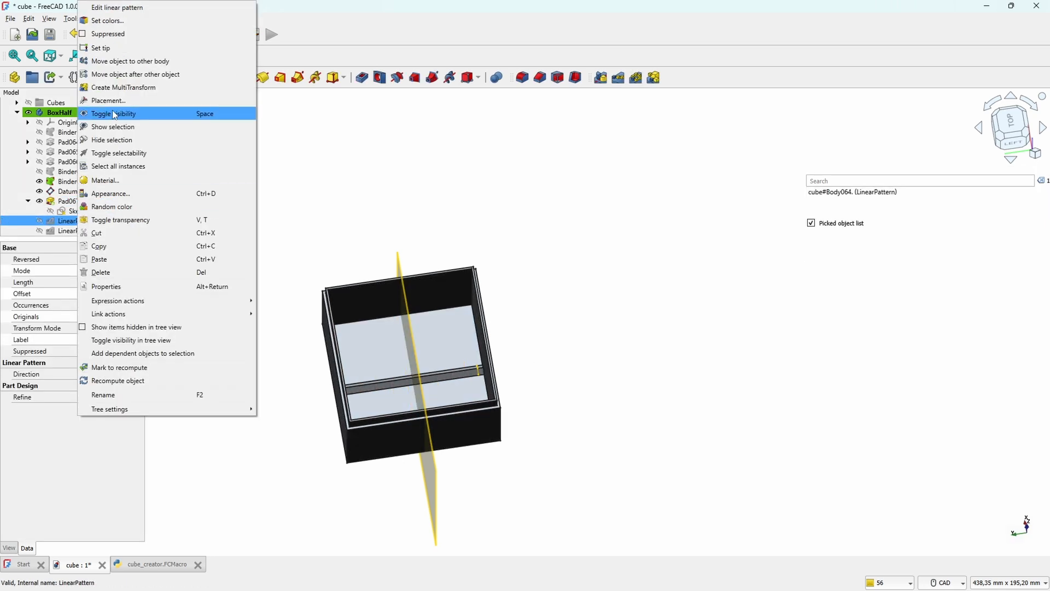
left_click(130, 47)
middle_click_drag(665, 404, 319, 475)
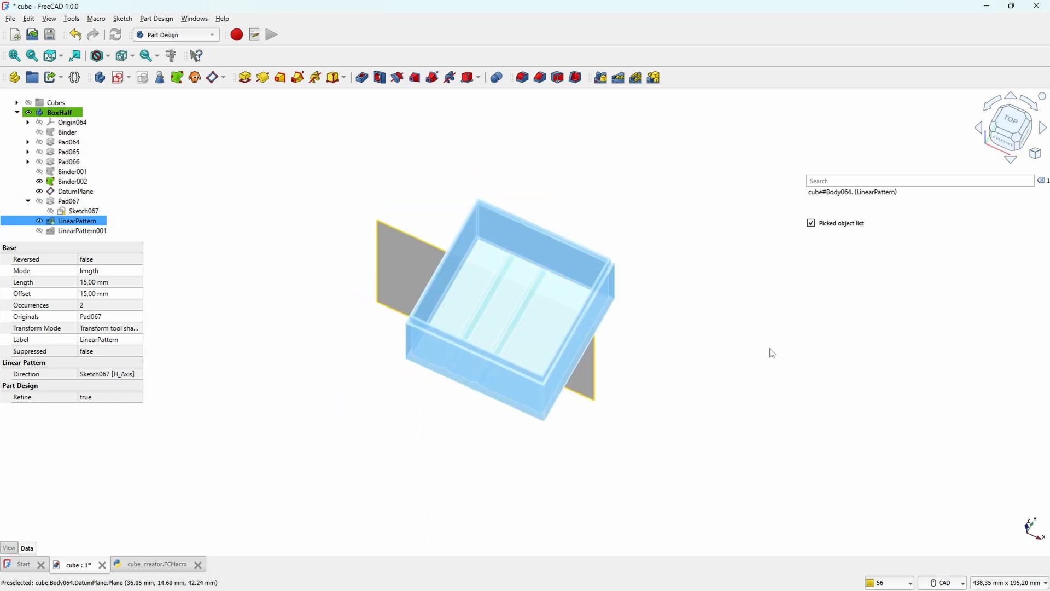
left_click(770, 354)
middle_click_drag(658, 380, 580, 411)
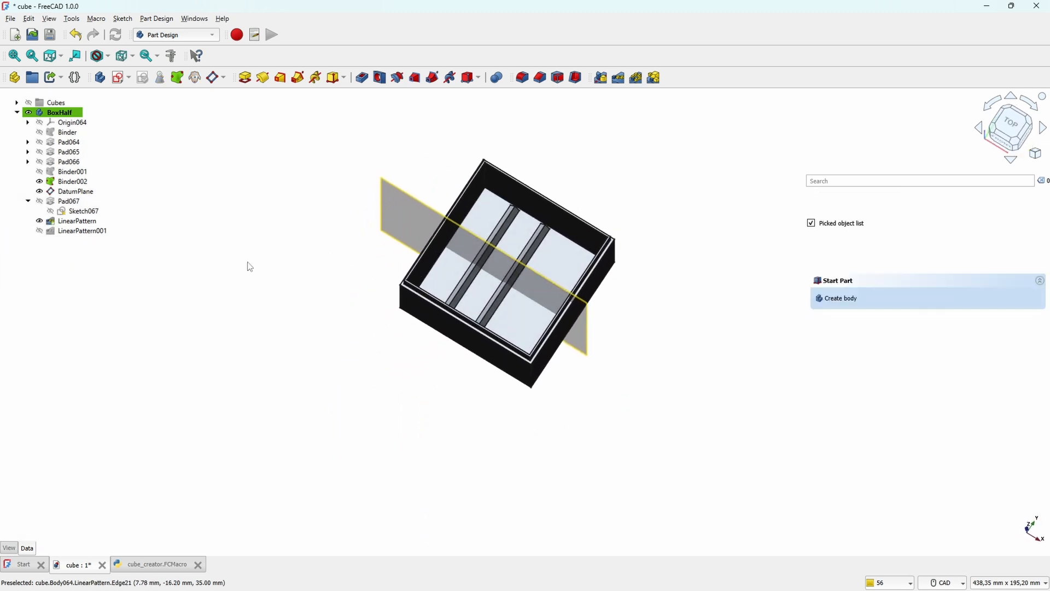
Step: Set LinearPattern001 as the tip of the BoxHalf body and hide the datum plane
left_click(82, 231)
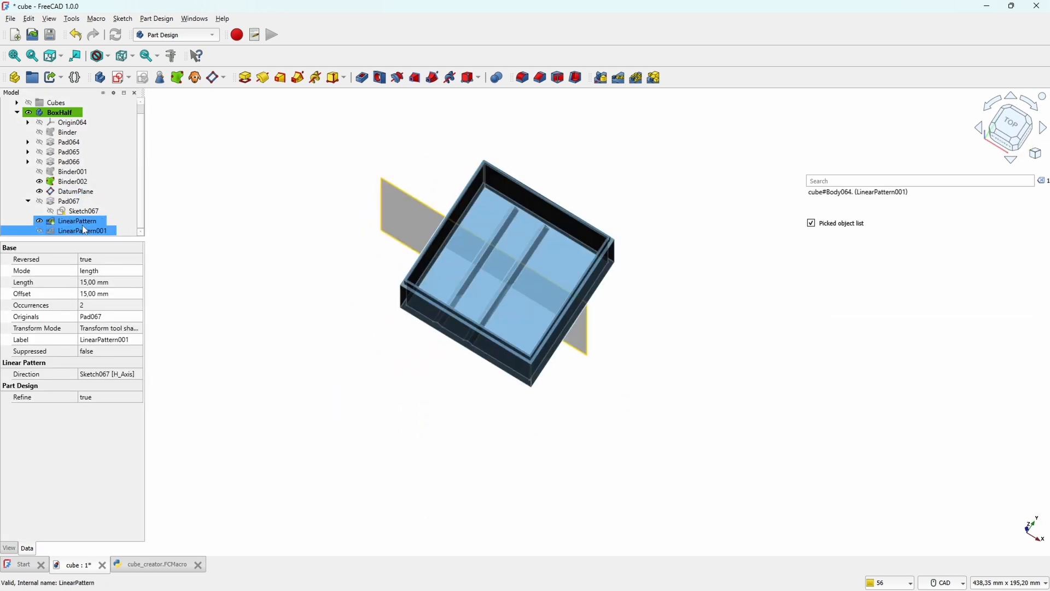
right_click(83, 230)
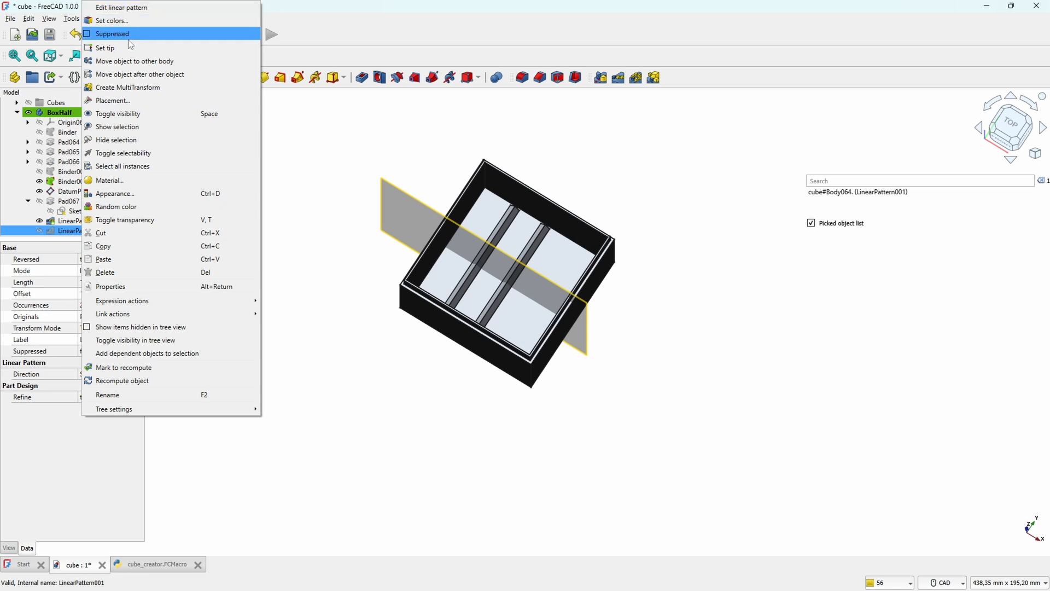
left_click(130, 38)
left_click(377, 385)
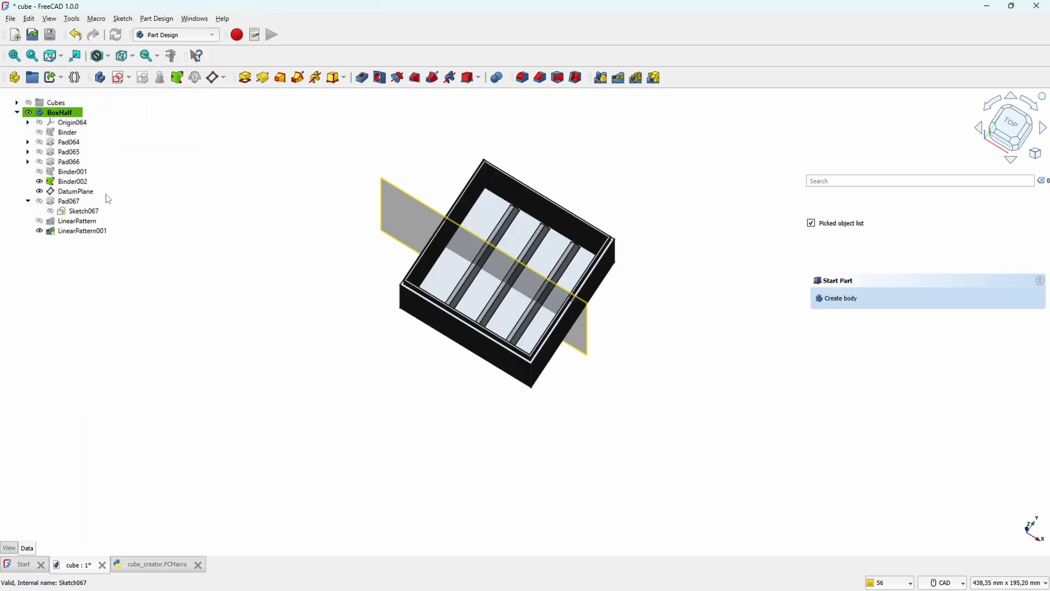
left_click(77, 192)
key("space")
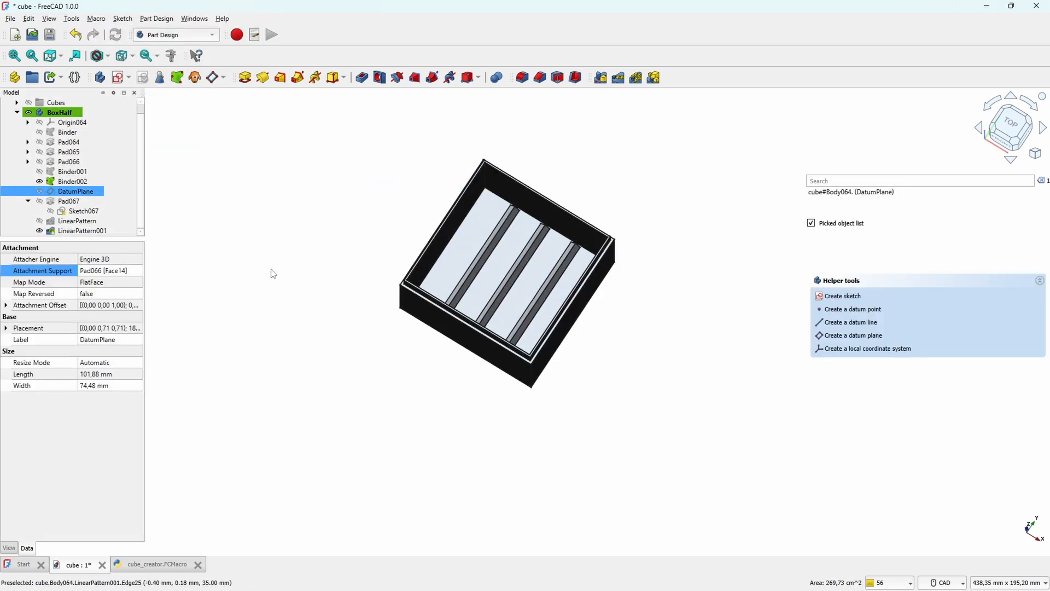
Step: Reopen DatumPlane and adjust its attachment offset to centre it between the box walls
middle_click_drag(551, 249, 522, 272)
scroll(523, 272, "up", 5)
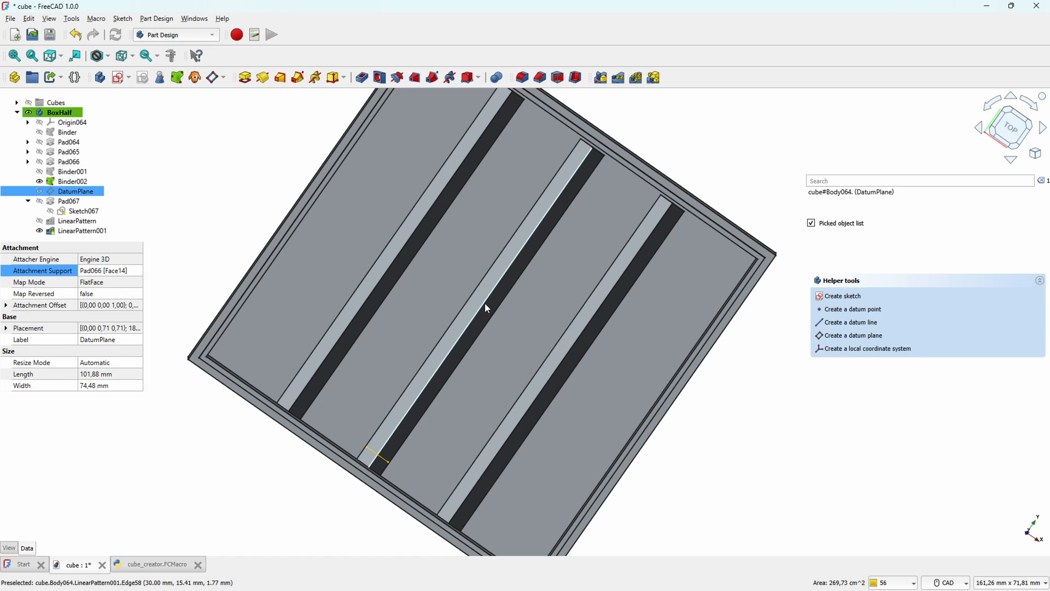
double_click(71, 192)
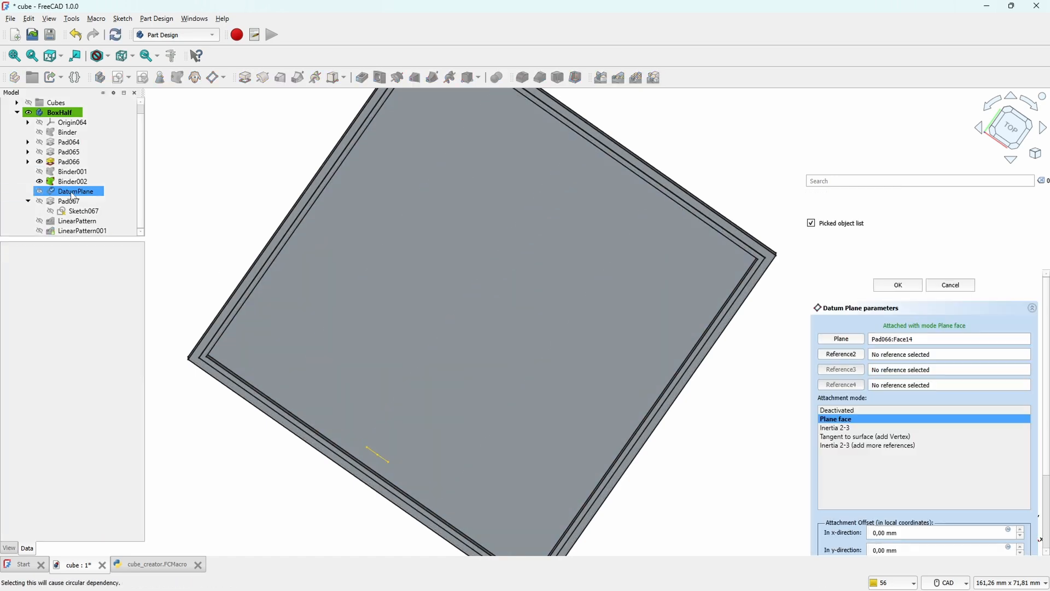
left_click_drag(1046, 452, 1046, 507)
key("Escape")
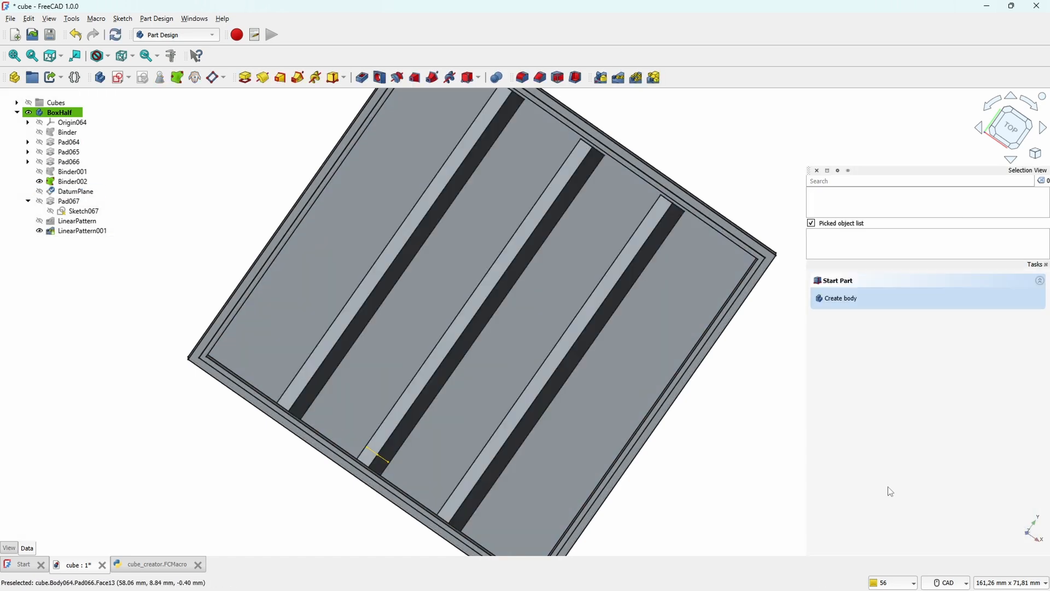
Step: Set both lengths of the Pad067 ridge to 30.4 mm
scroll(801, 382, "down", 1)
left_click(694, 402)
middle_click_drag(614, 423, 550, 418)
right_click(85, 230)
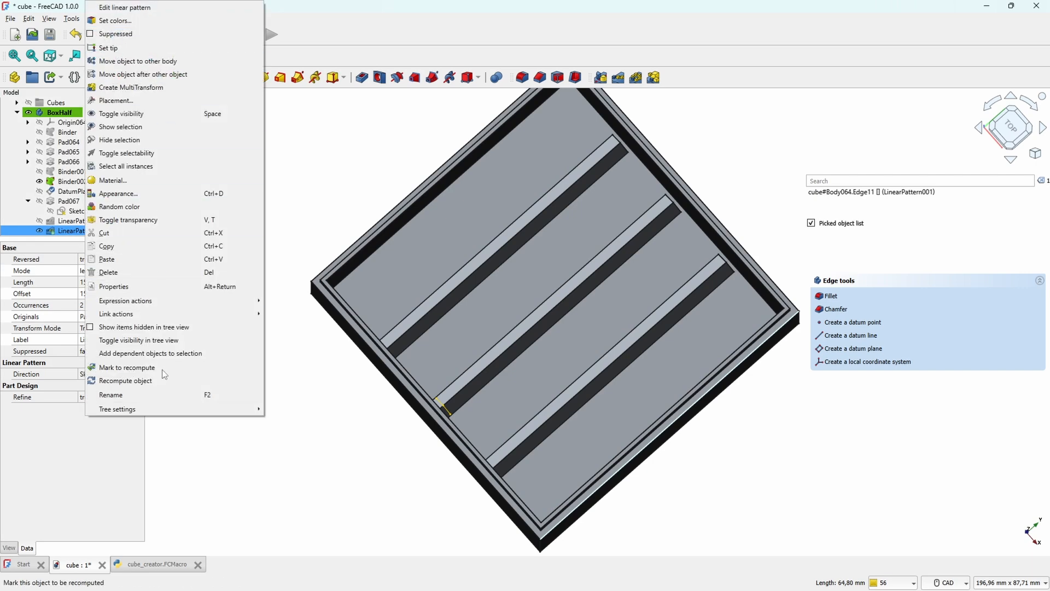
middle_click_drag(725, 143, 694, 175)
double_click(69, 202)
key("Escape")
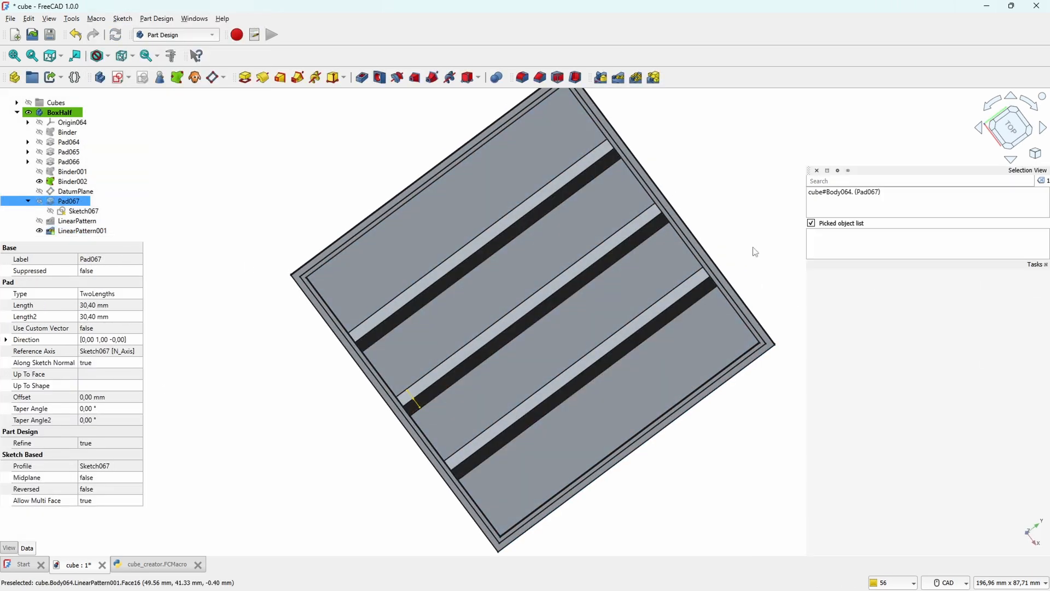
Step: Try to create a polar pattern from LinearPattern001
middle_click_drag(676, 409, 529, 362)
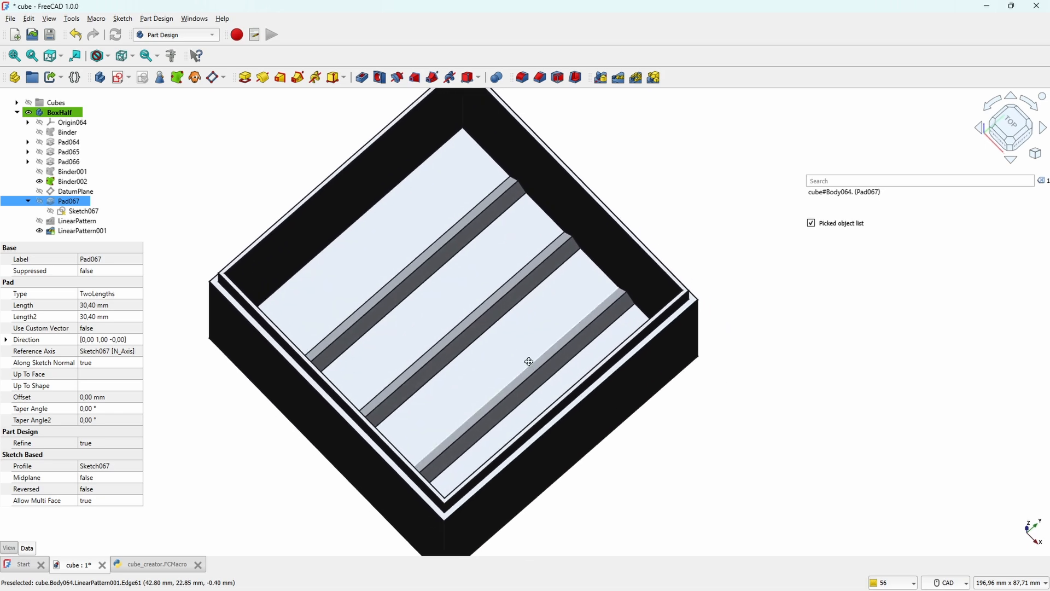
left_click(82, 231)
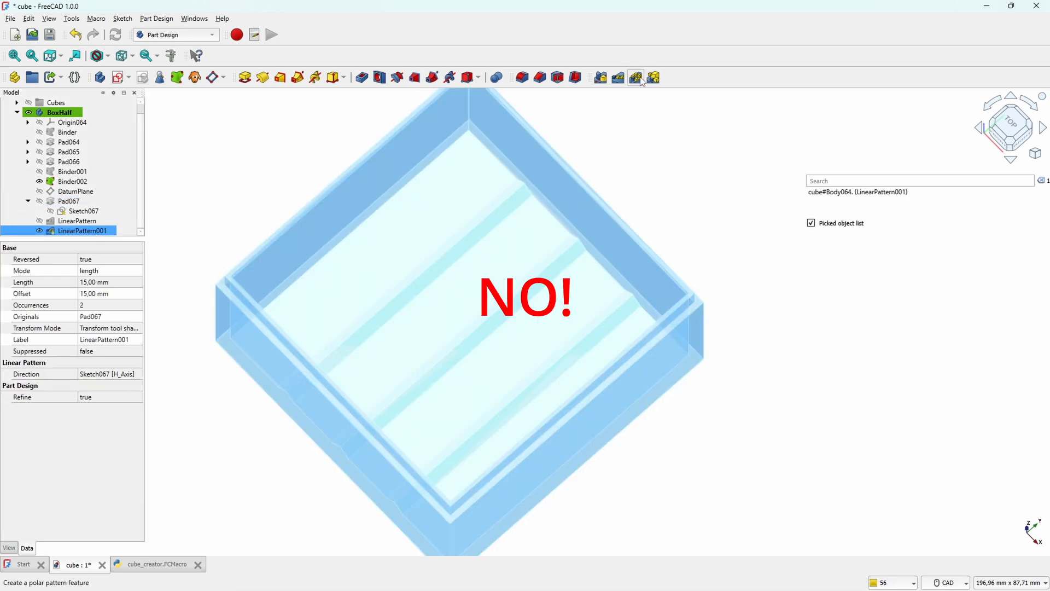
left_click(636, 78)
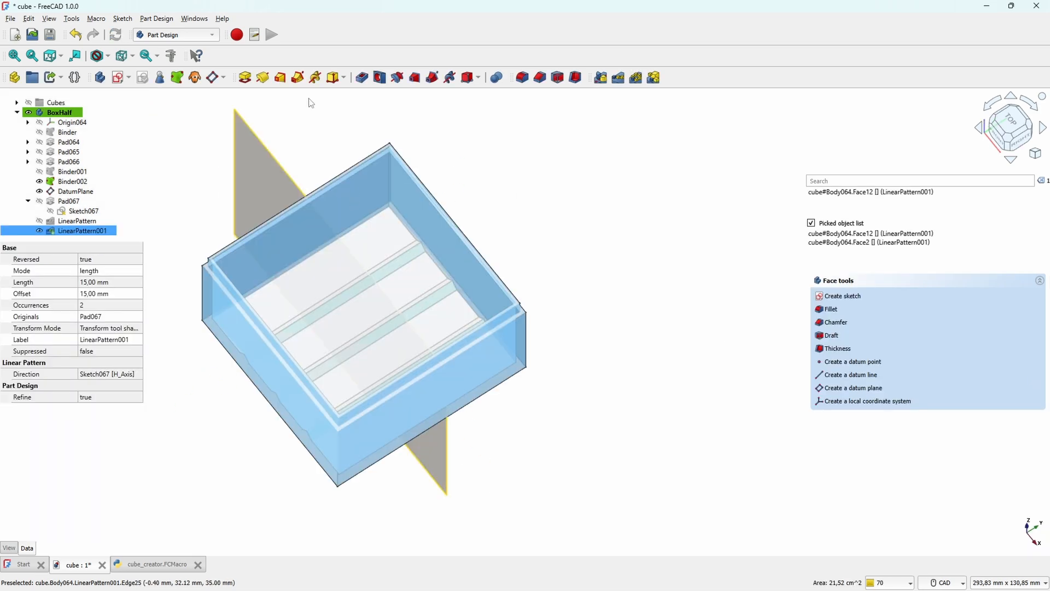
Step: Create a datum plane attached to the selected inner box wall face with a z-direction attachment offset of 30.4 mm
left_click(214, 78)
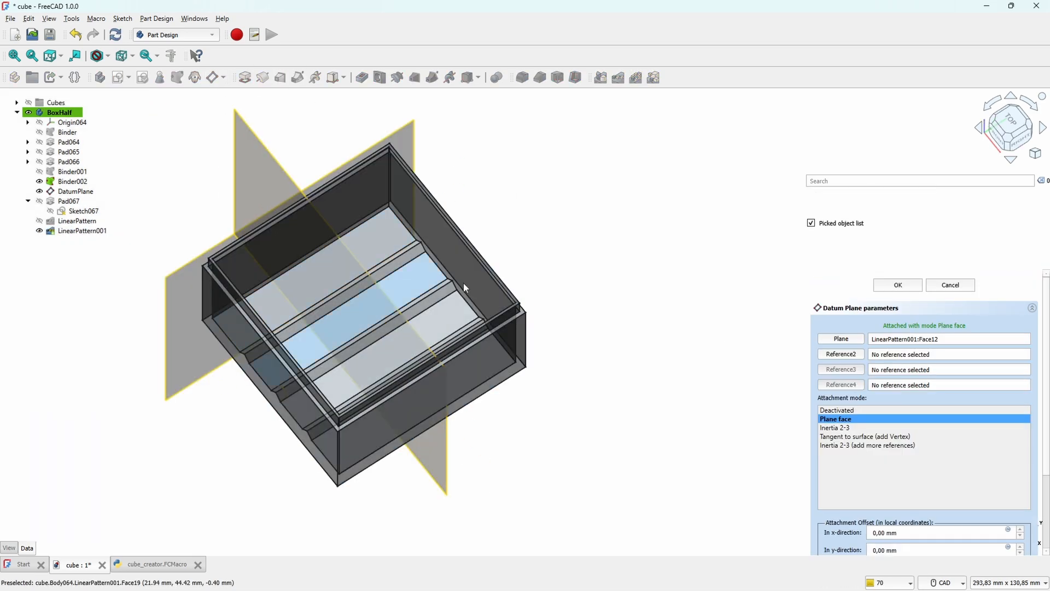
scroll(1044, 422, "down", 3)
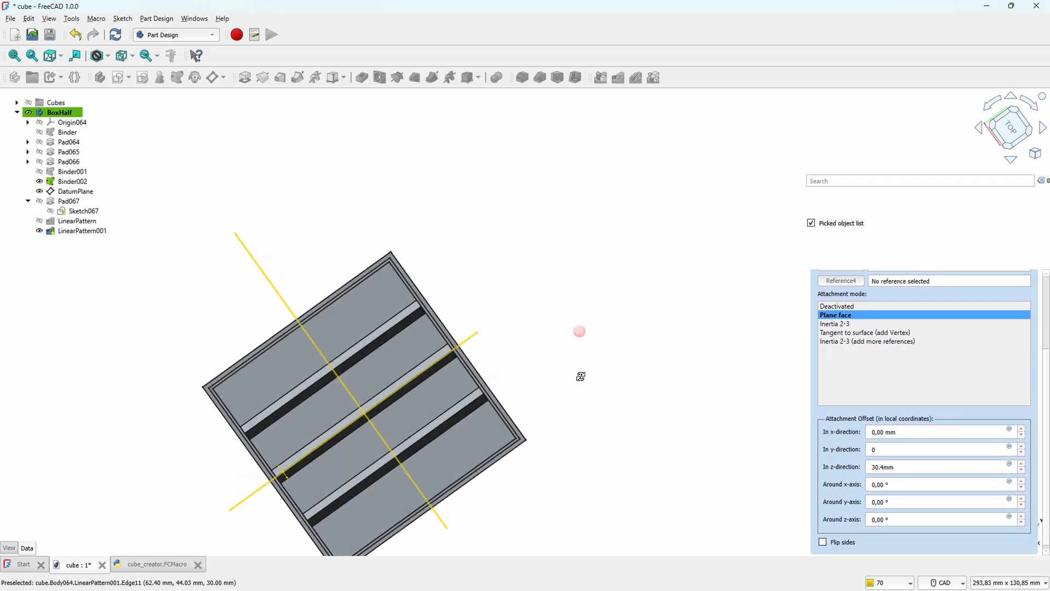
middle_click_drag(579, 331, 606, 338)
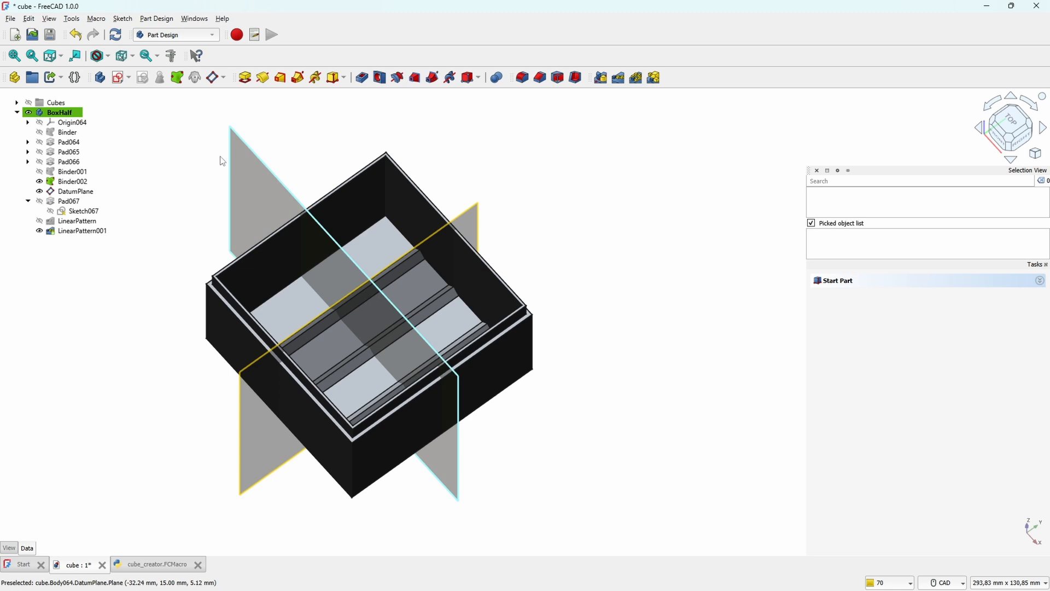
Step: Create a datum line at the intersection of the two crossing datum planes
left_click(223, 77)
left_click(240, 105)
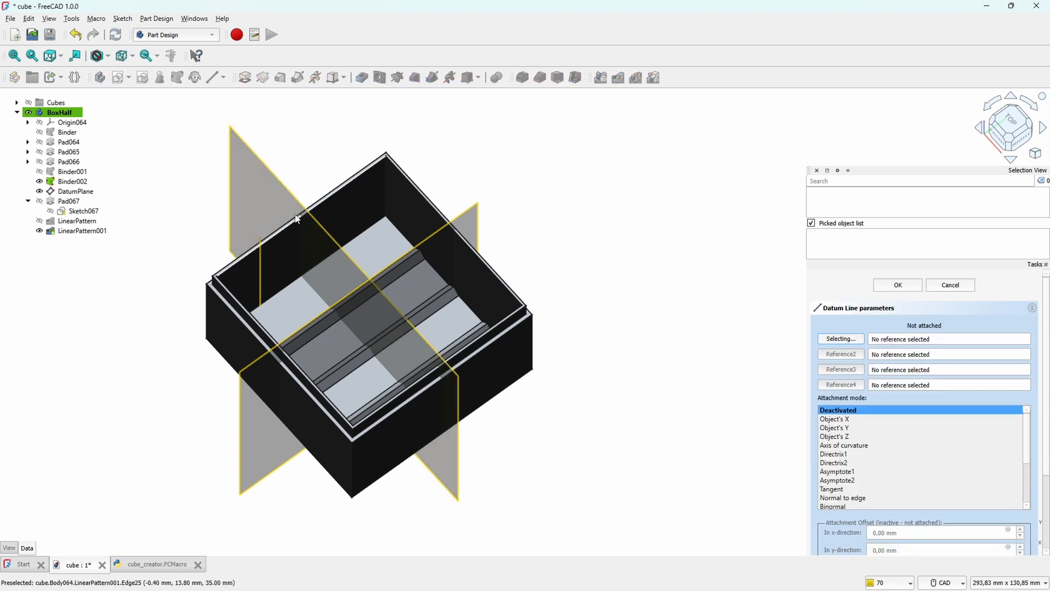
key("Escape")
left_click(260, 189)
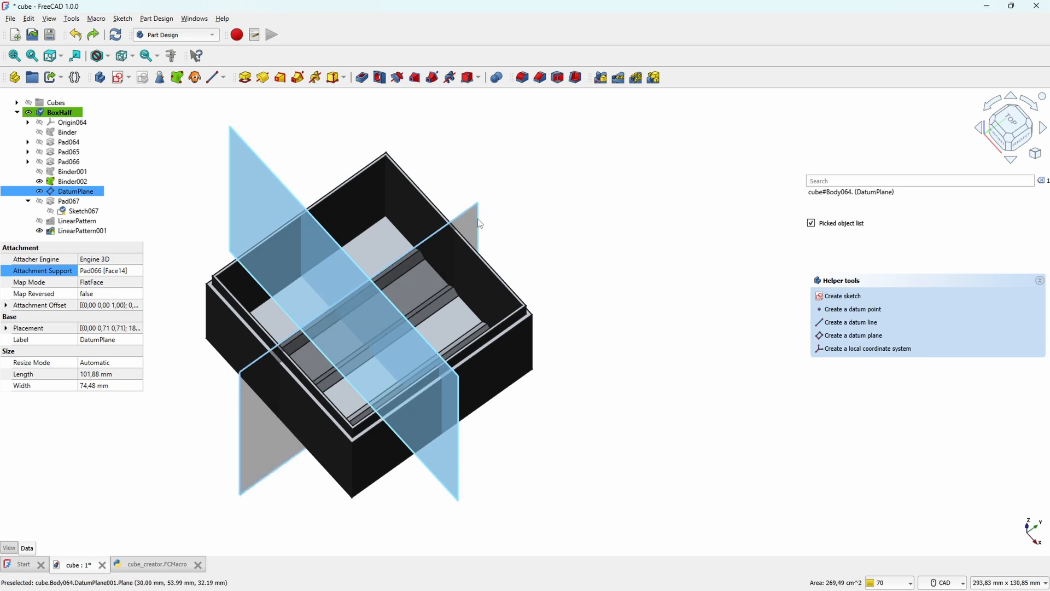
left_click(473, 221)
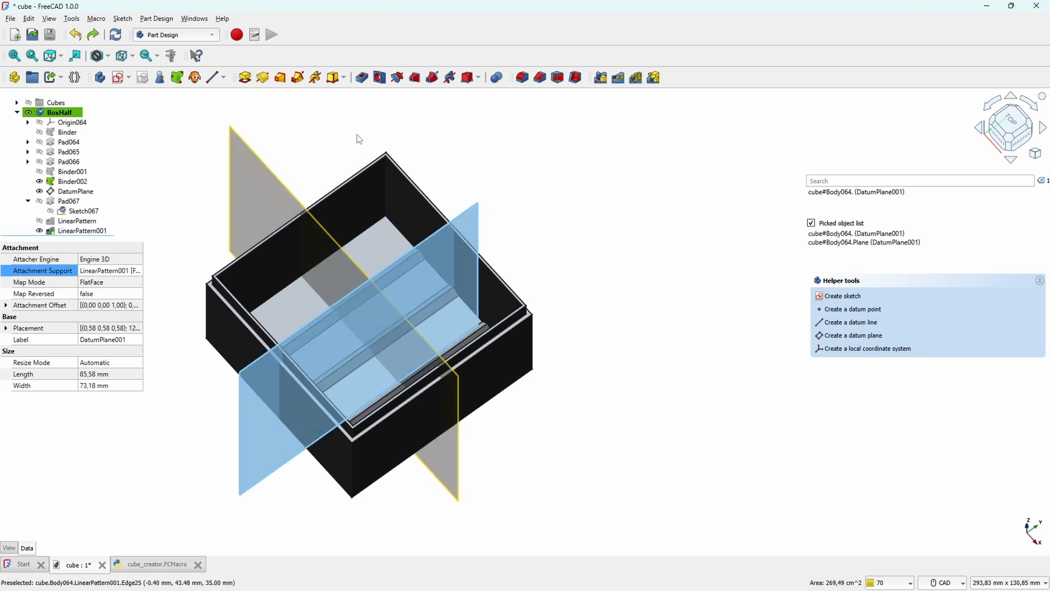
left_click(250, 195, "ctrl")
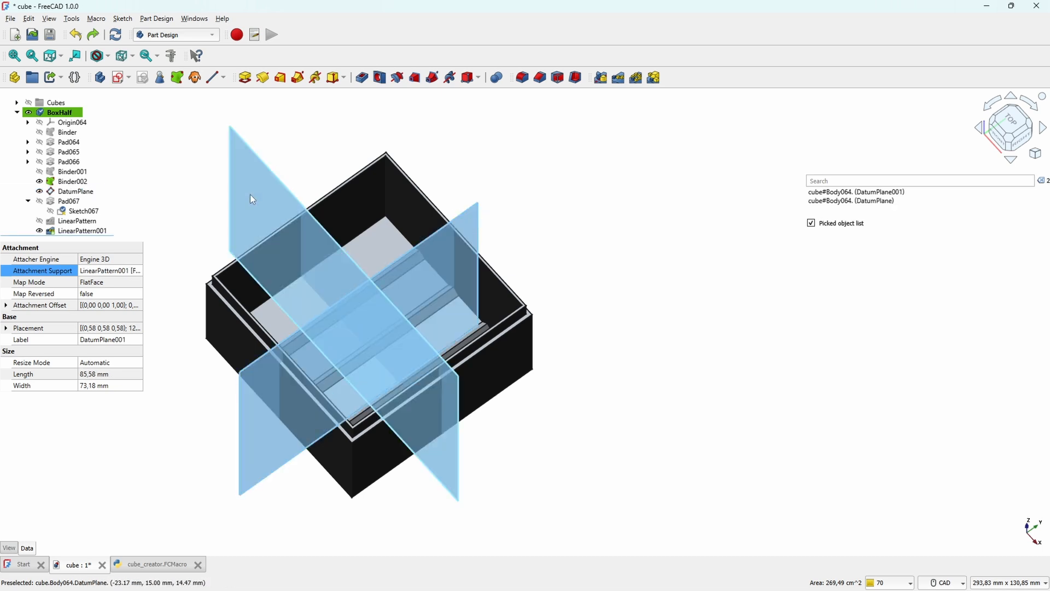
left_click(213, 81)
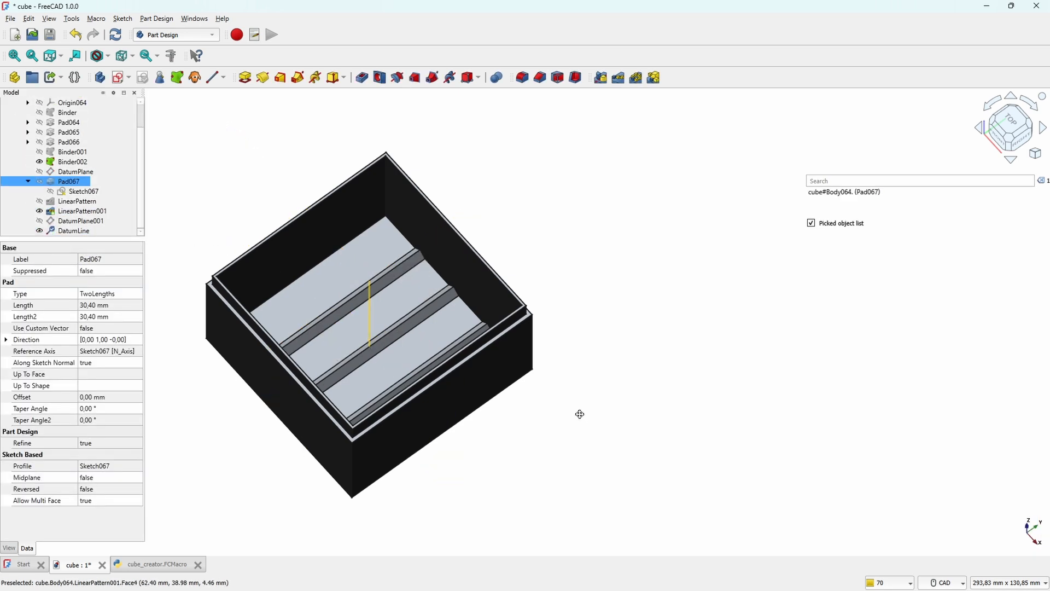
Step: Polar-pattern Pad067 about DatumLine with 2 occurrences over an overall angle of 90°, and try a linear pattern of the result
middle_click_drag(580, 416, 400, 421)
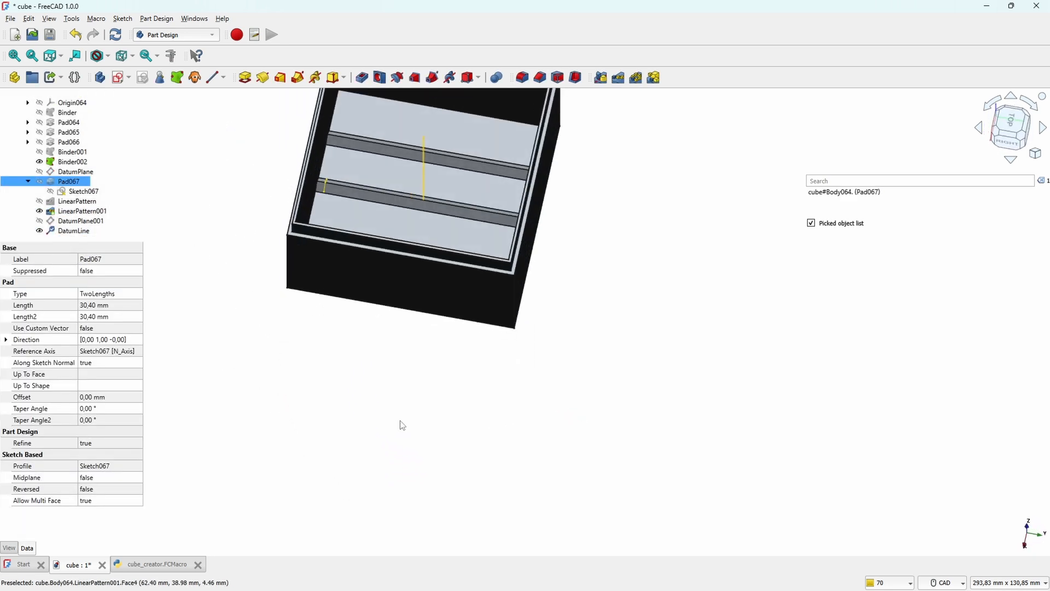
middle_click_drag(670, 302, 730, 453)
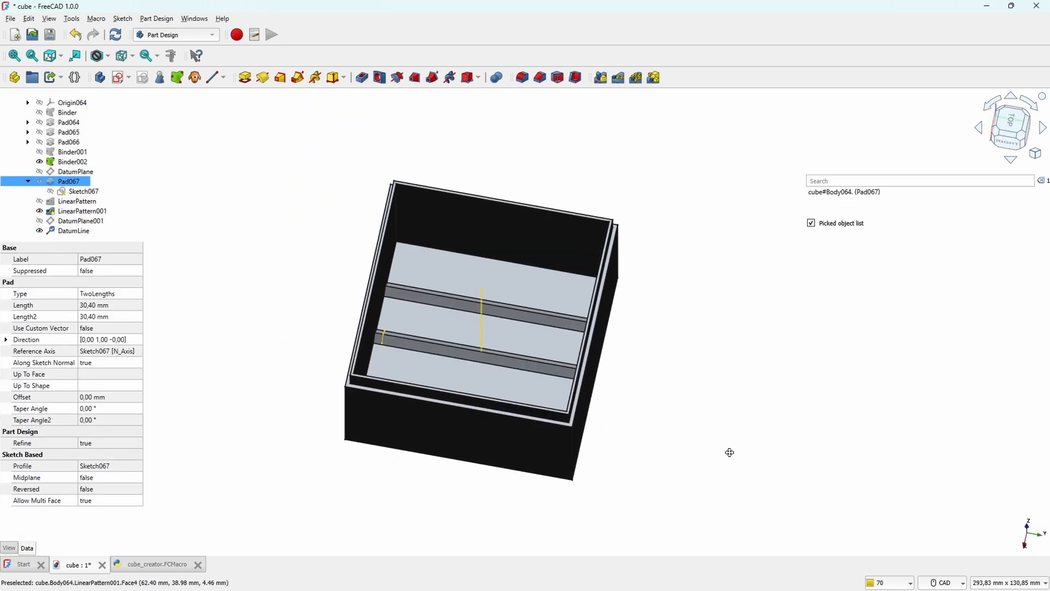
left_click(635, 78)
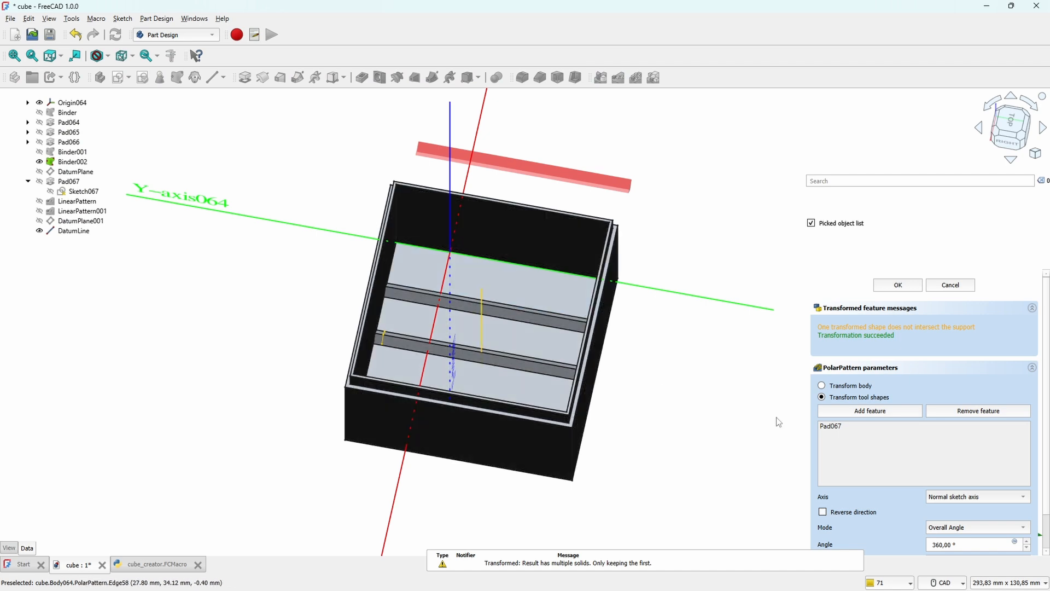
left_click(993, 497)
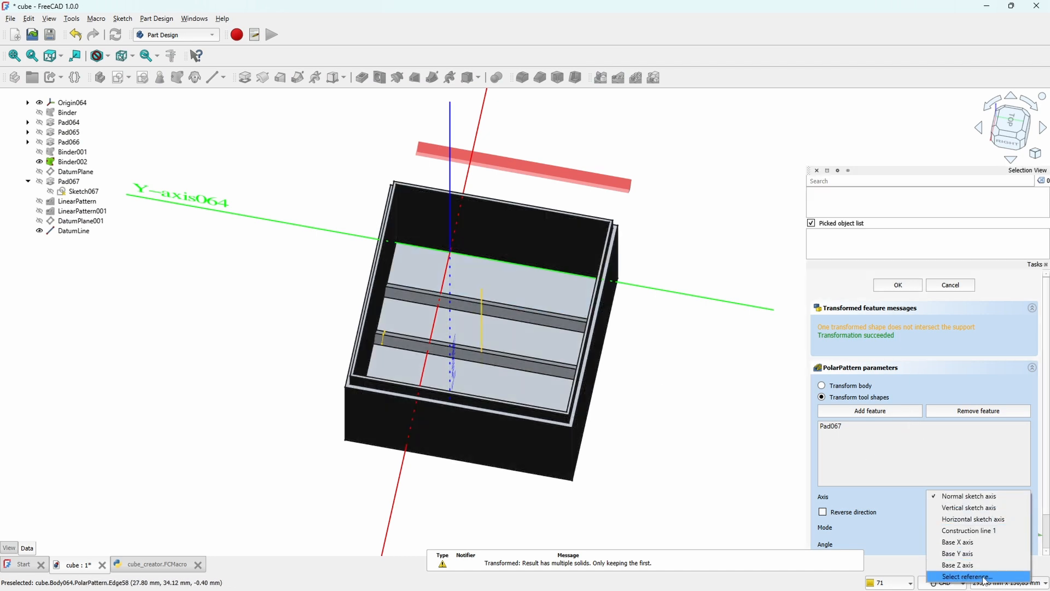
left_click(963, 574)
left_click(481, 319)
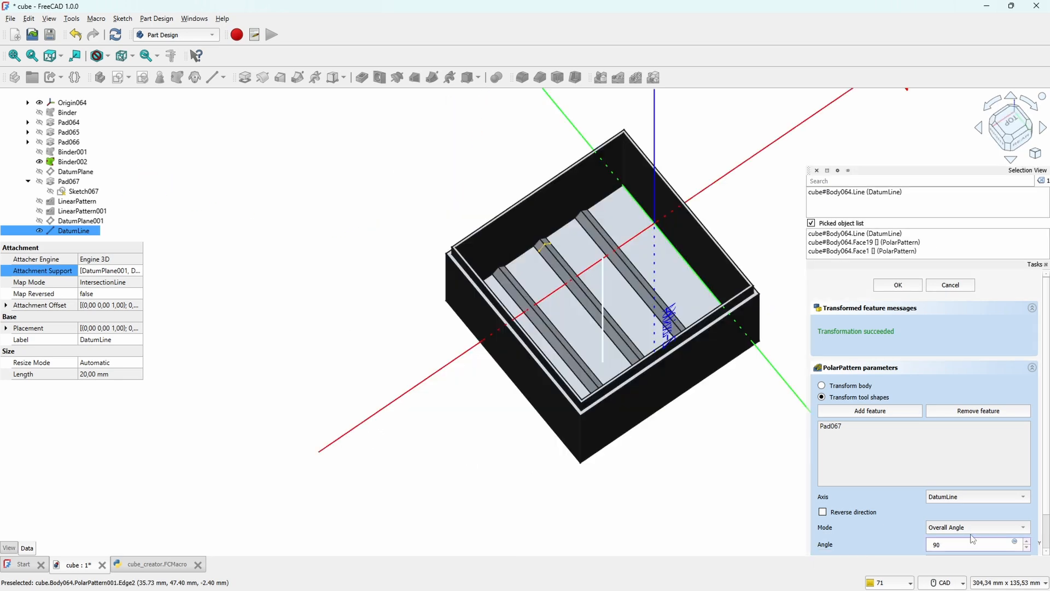
left_click(976, 525)
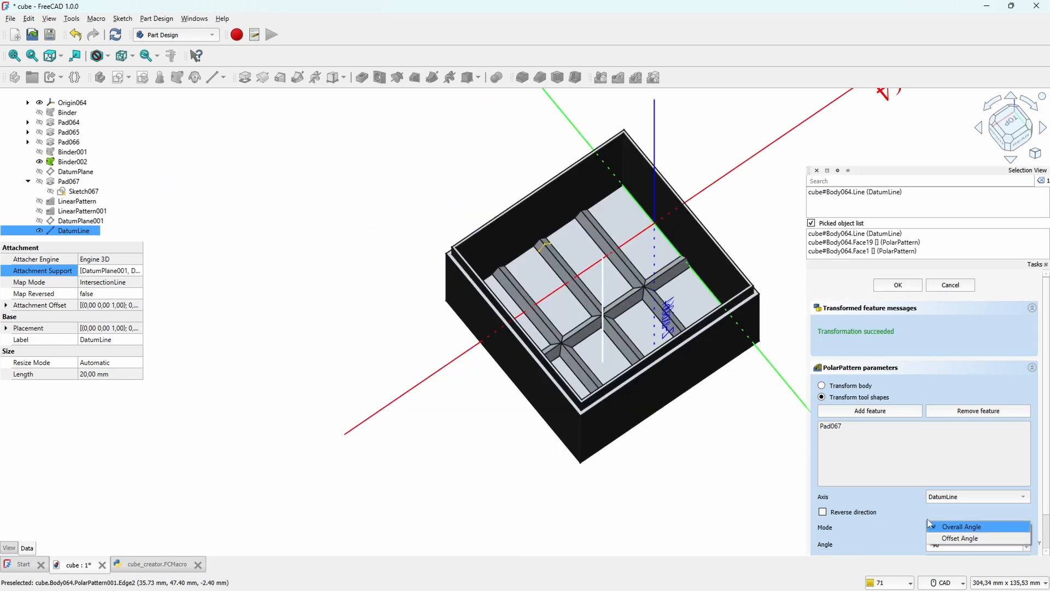
middle_click_drag(609, 276, 681, 306)
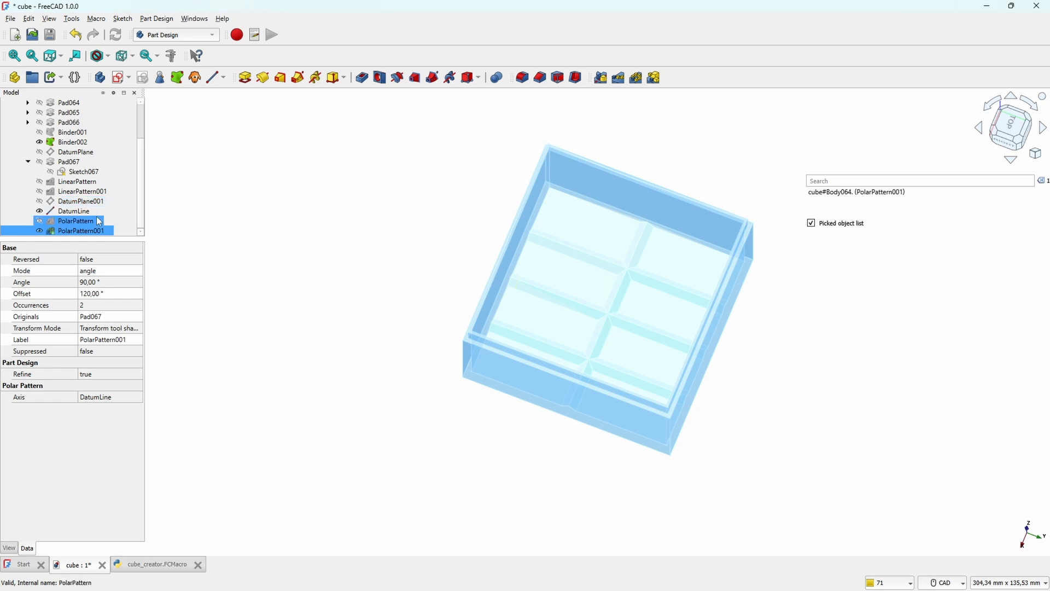
left_click(619, 78)
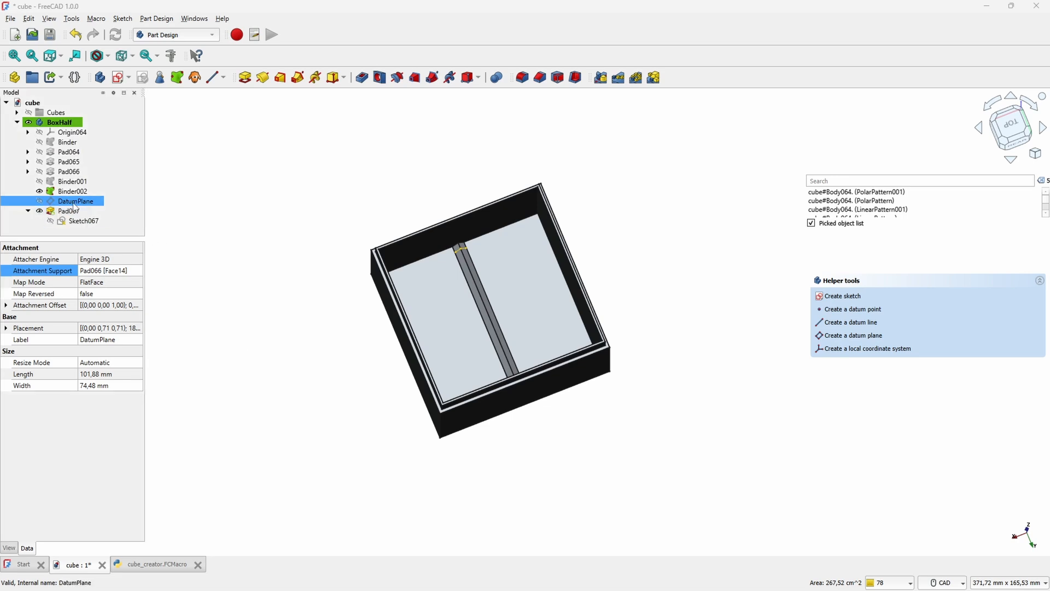
Step: Edit Sketch067 and translate the triangular ridge profile horizontally toward the vertical axis as 2 copies spaced about 15.15 mm
double_click(82, 221)
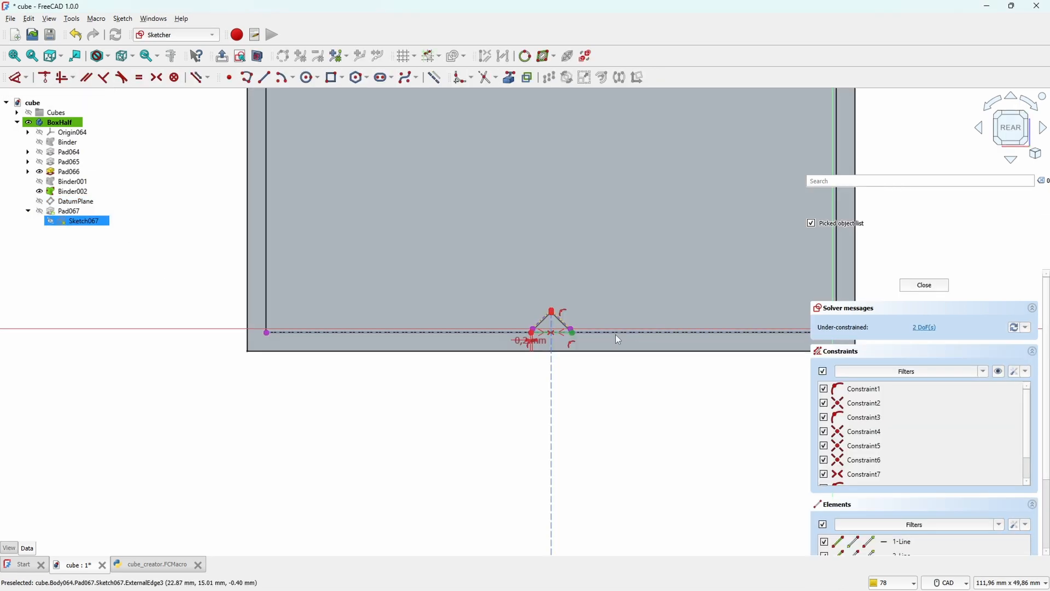
scroll(503, 301, "down", 4)
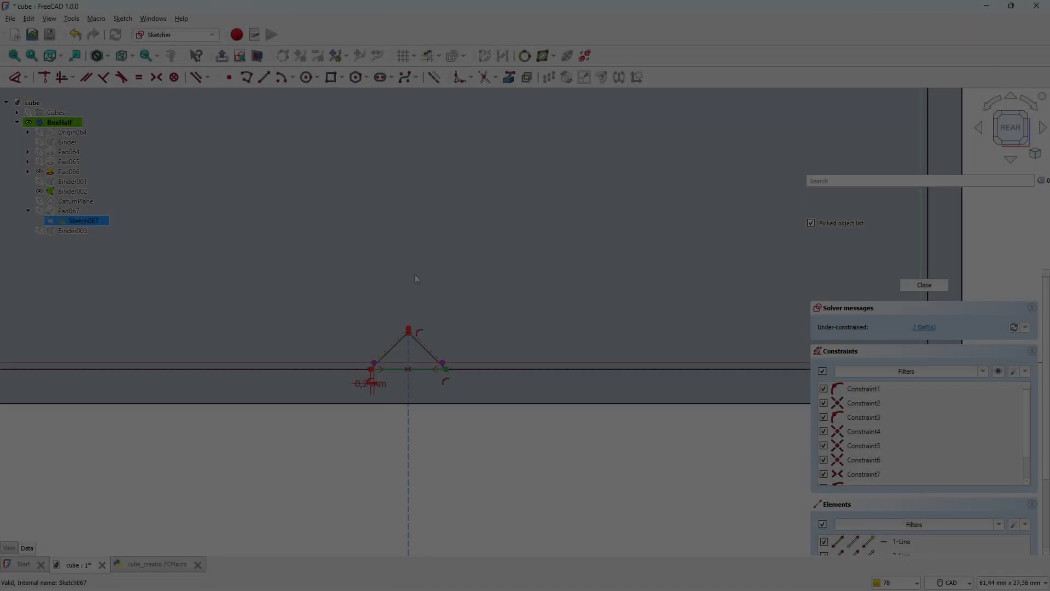
type("2")
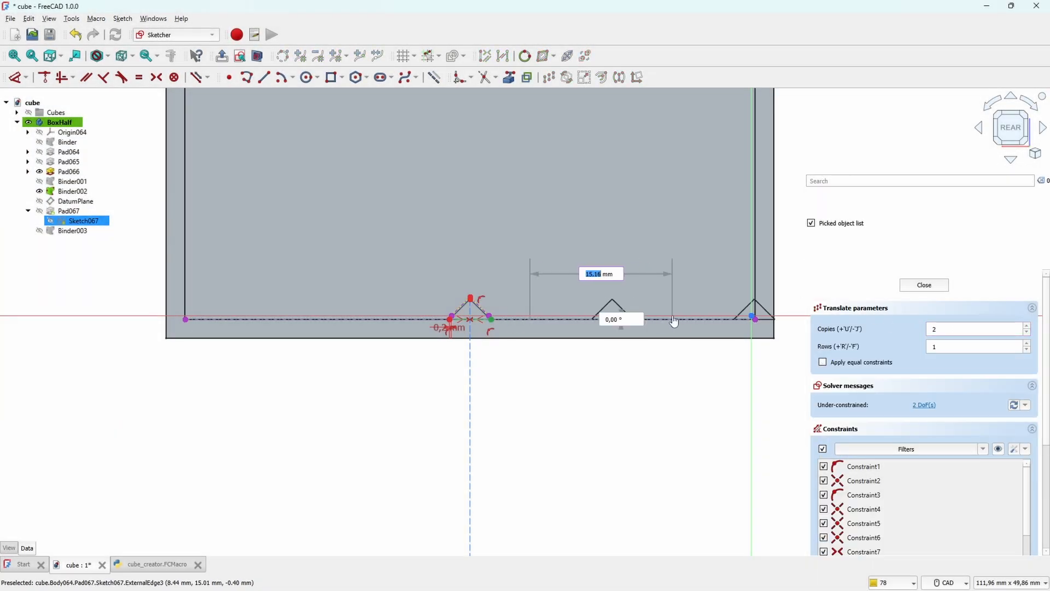
scroll(674, 322, "up", 5)
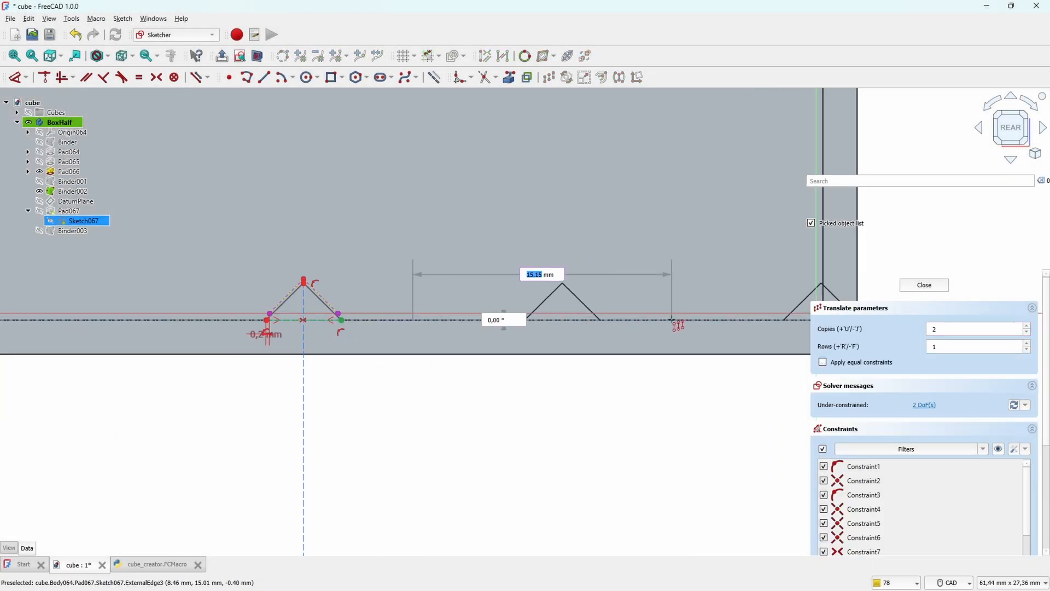
left_click(676, 322)
Step: Trim the outermost triangle copy at the inner box wall and close it with lines meeting in the wall corner
scroll(696, 221, "down", 2)
middle_click_drag(700, 222, 573, 238)
scroll(686, 306, "up", 4)
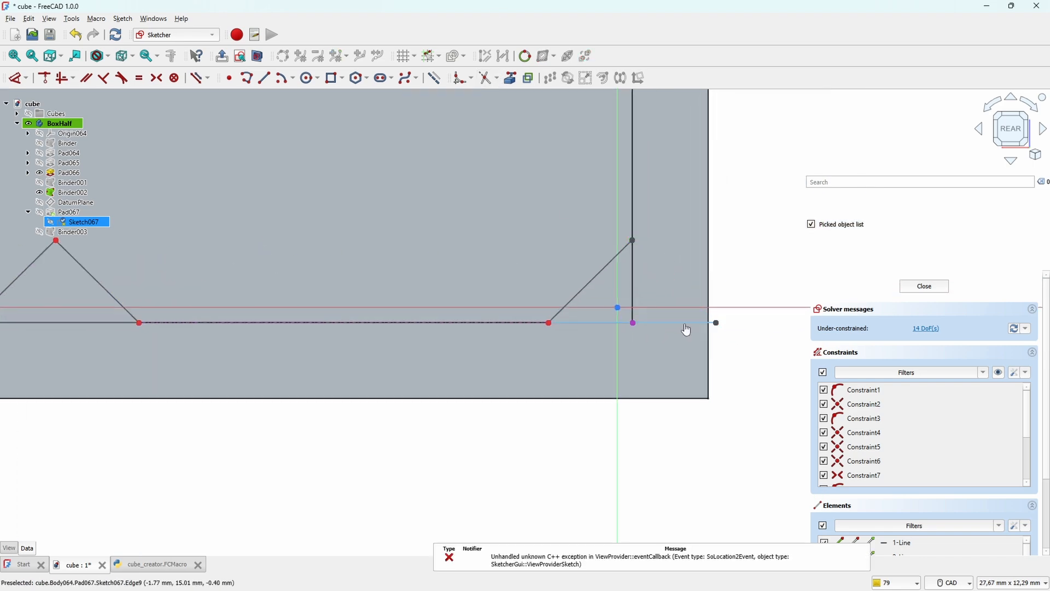
key("g")
key("l")
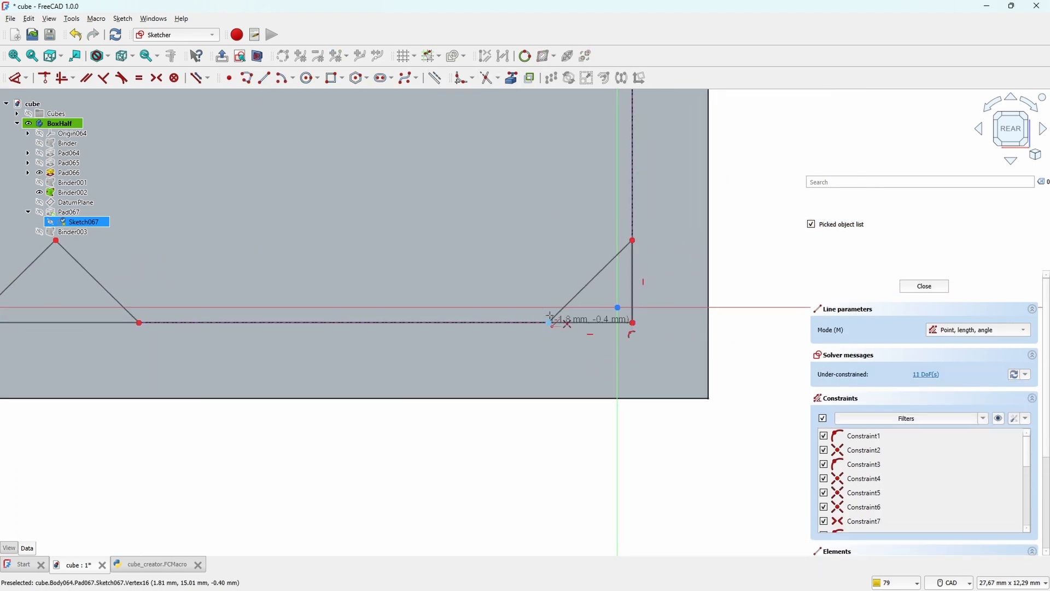
left_click(550, 323)
left_click(632, 323)
scroll(632, 322, "down", 4)
Step: Copy the ridge triangle profile with Translate to the other side of the centre triangle, up to the opposite wall
left_click_drag(586, 252, 604, 242)
key("ctrl+z")
scroll(230, 256, "up", 5)
scroll(635, 272, "down", 6)
left_click(551, 77)
key("Escape")
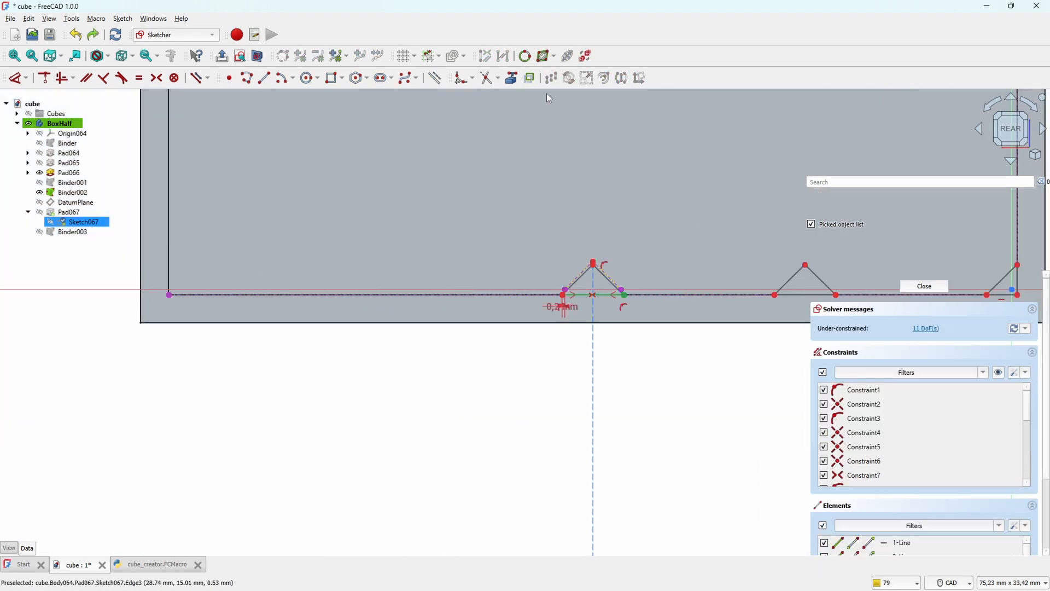
scroll(591, 293, "up", 9)
left_click(678, 207)
left_click(509, 223)
scroll(688, 290, "down", 9)
left_click(550, 78)
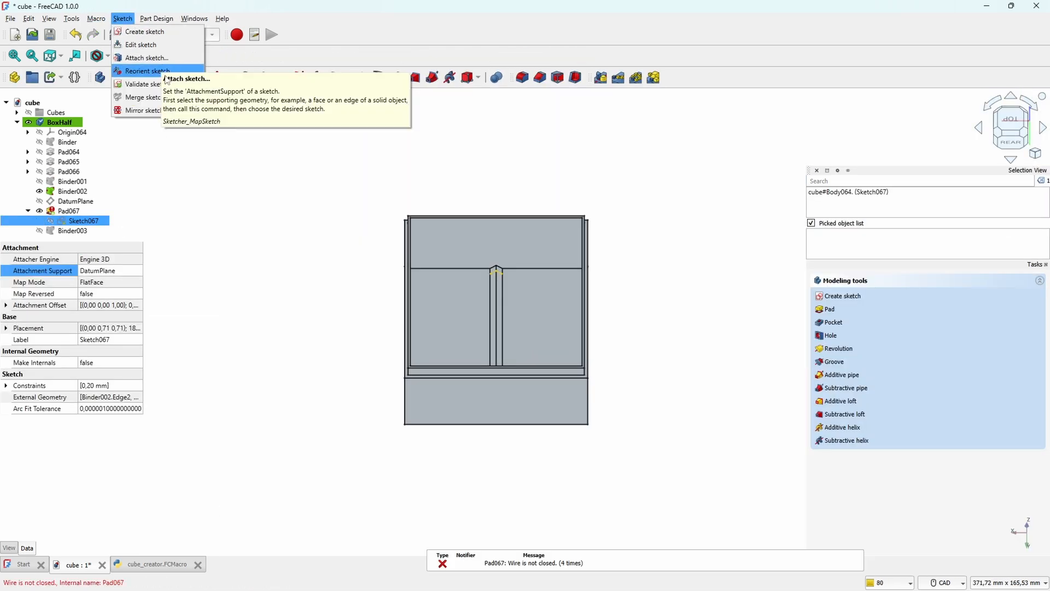
Step: Constrain the triangle vertices onto the projected floor and wall edges and finish editing Sketch067
left_click(151, 70)
scroll(509, 192, "up", 10)
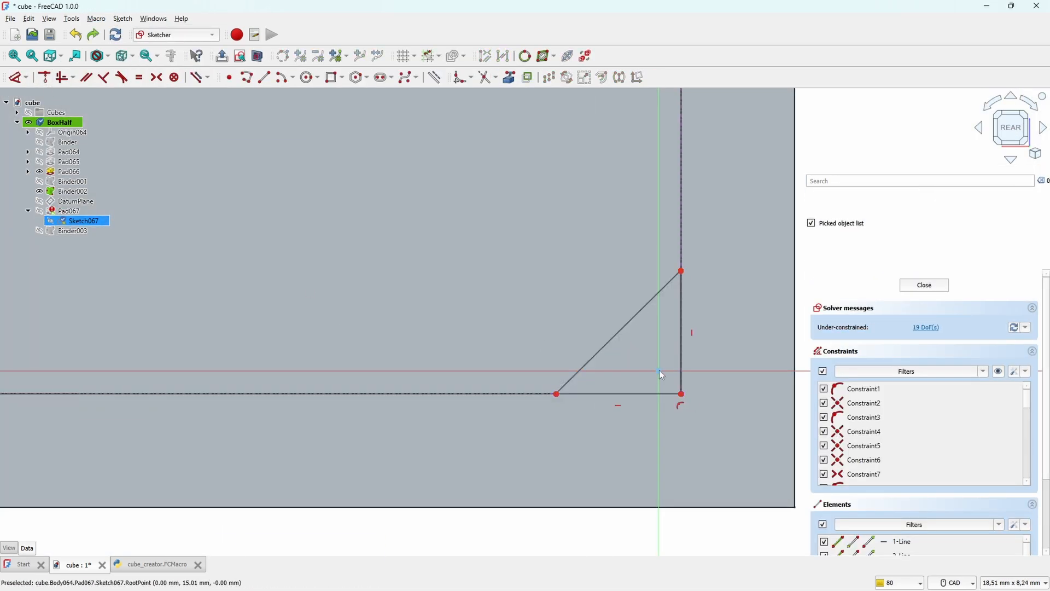
left_click_drag(619, 333, 603, 256)
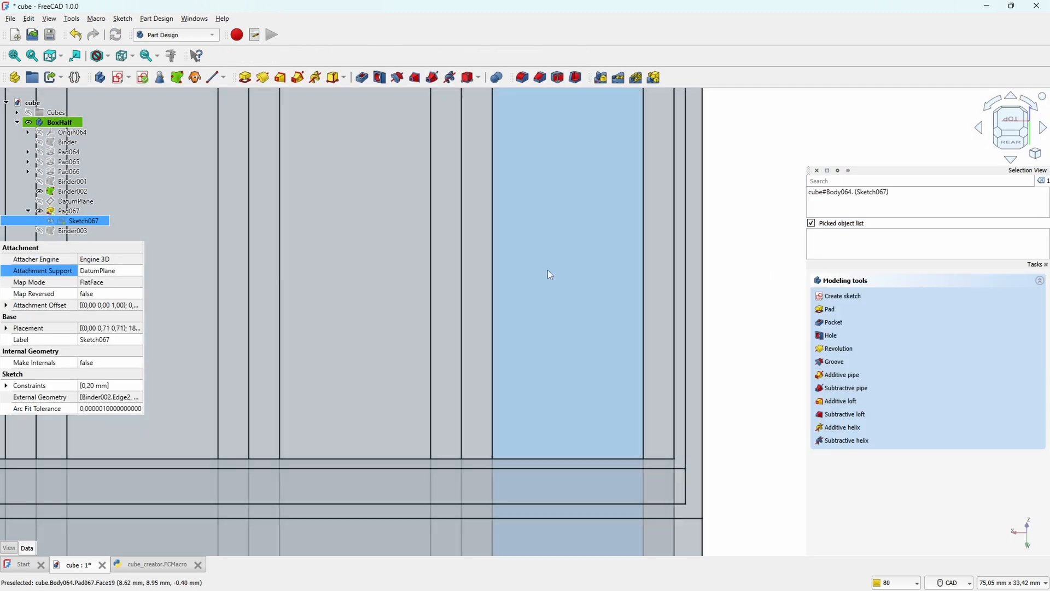
scroll(465, 294, "down", 5)
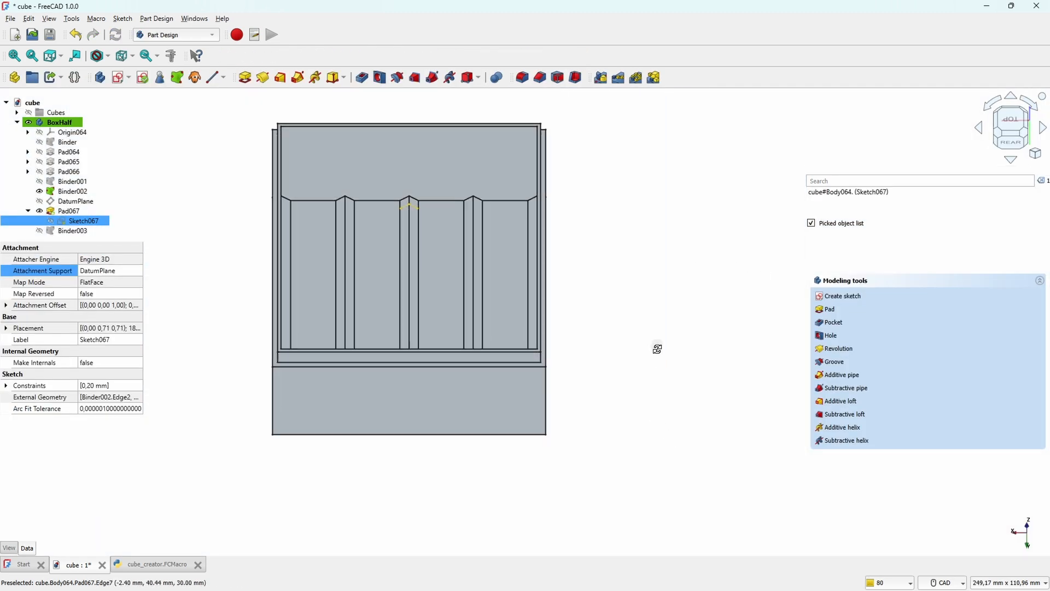
Step: Polar-pattern Pad067 about Construction line 1 with an overall angle of 90° and 2 occurrences
middle_click_drag(659, 347, 525, 256)
middle_click_drag(568, 311, 698, 309)
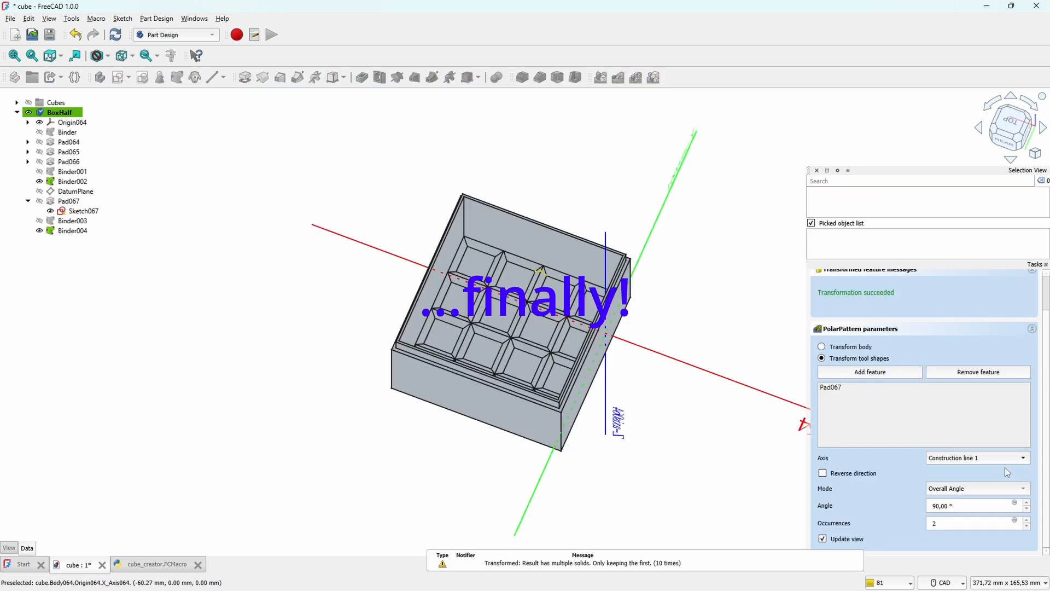
middle_click_drag(676, 279, 611, 275)
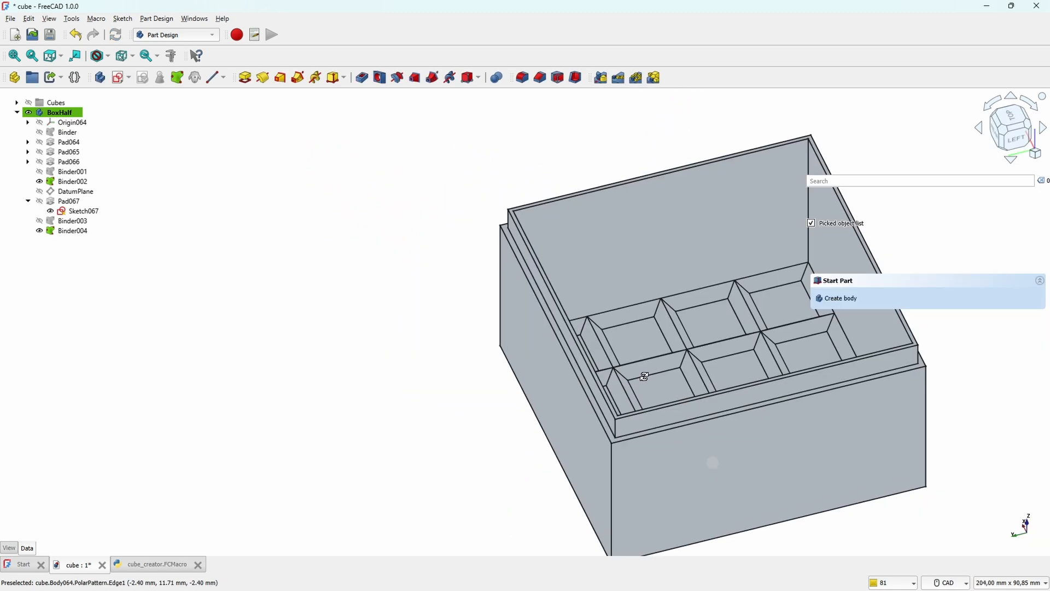
middle_click_drag(644, 376, 729, 417)
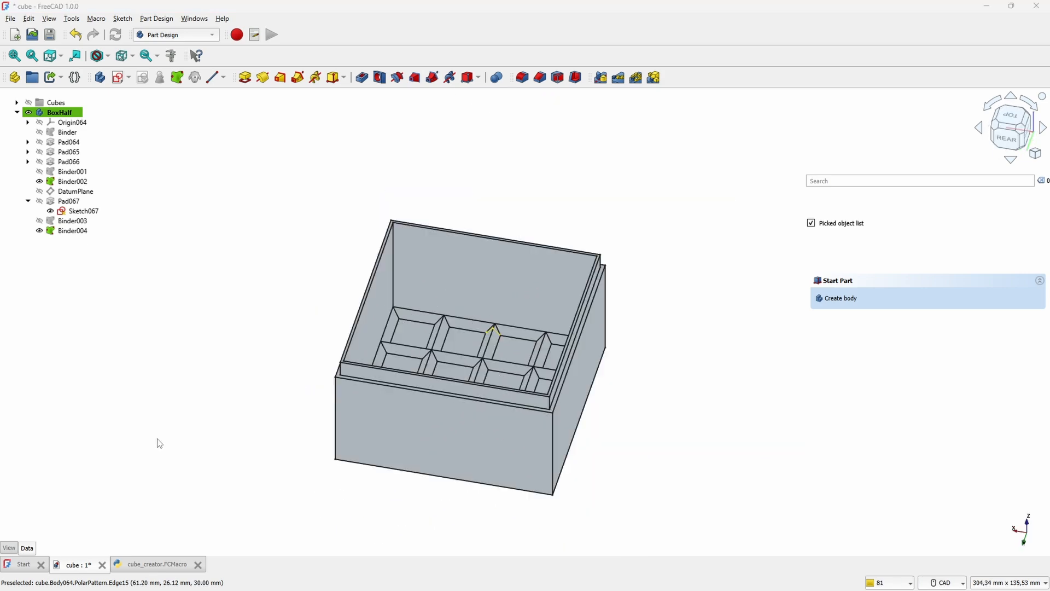
Step: Duplicate the BoxHalf body with its dependencies and hide the original body
left_click(59, 112)
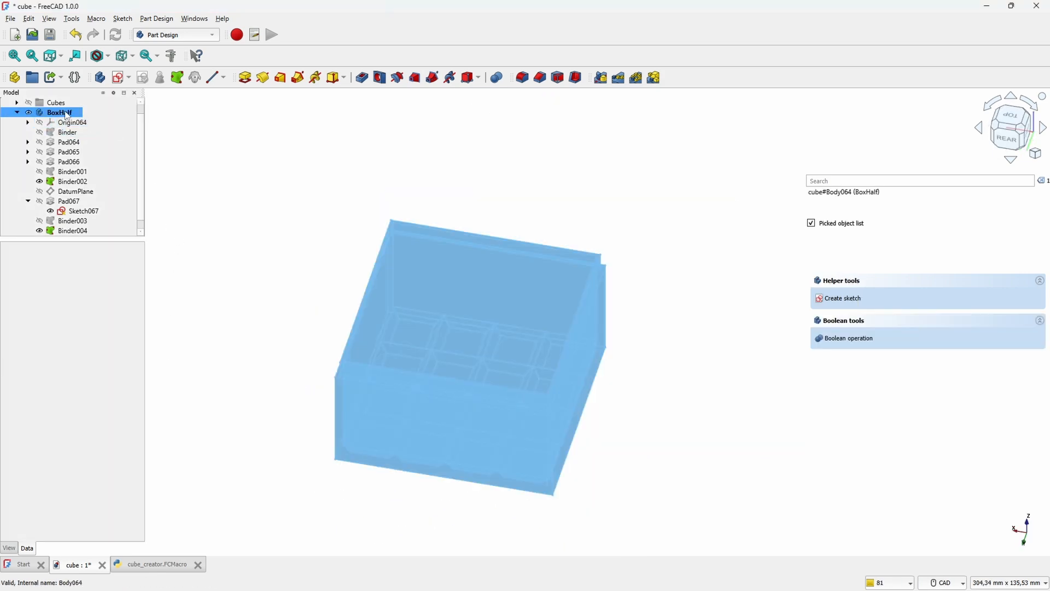
left_click(17, 112)
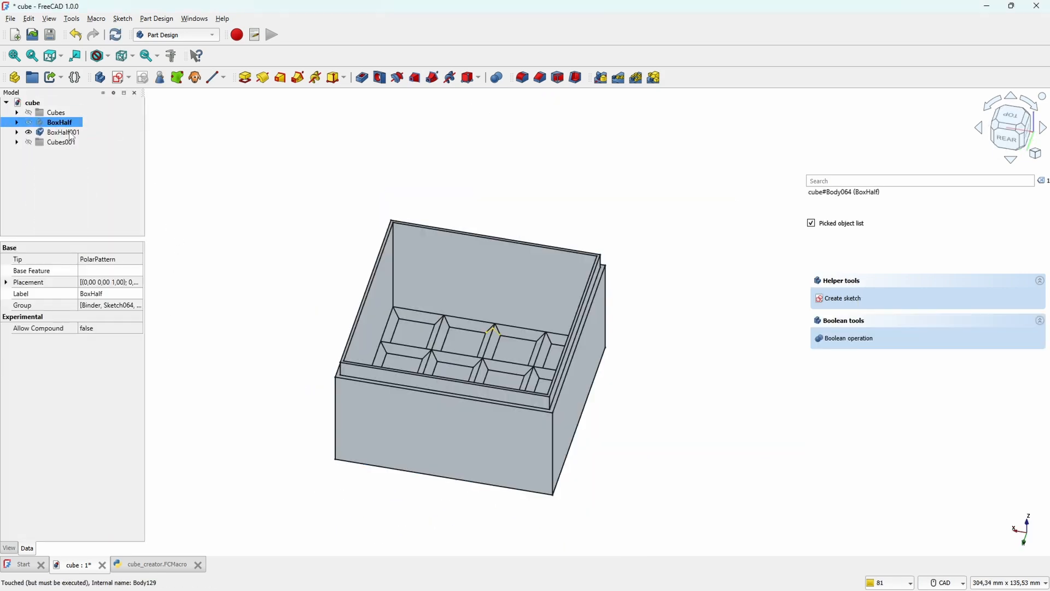
left_click(66, 133)
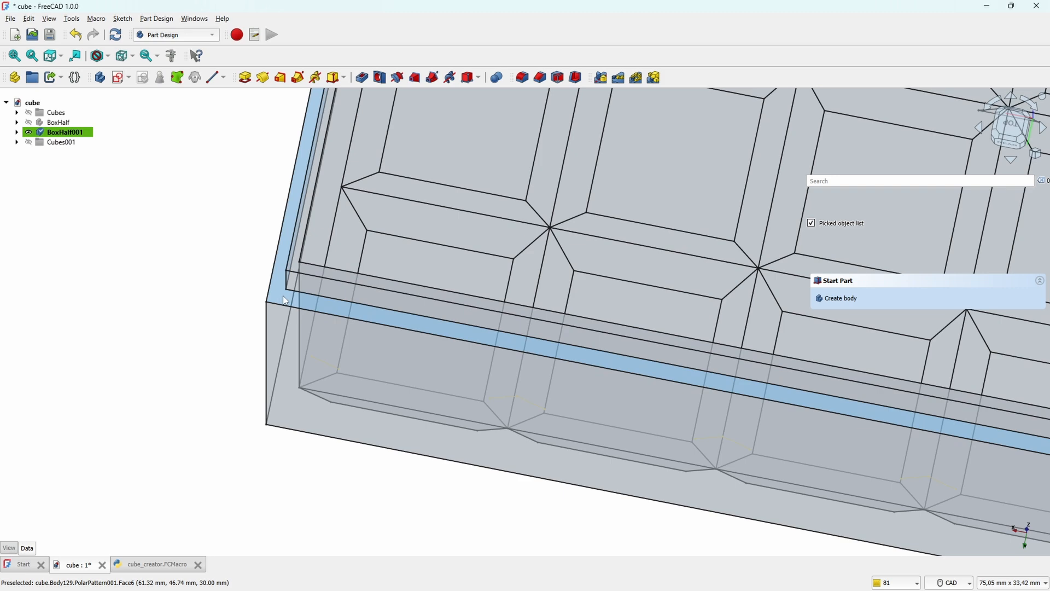
Step: Start a sketch on the rim face of BoxHalf001 and project the rim's outer edges as external geometry
left_click(283, 295)
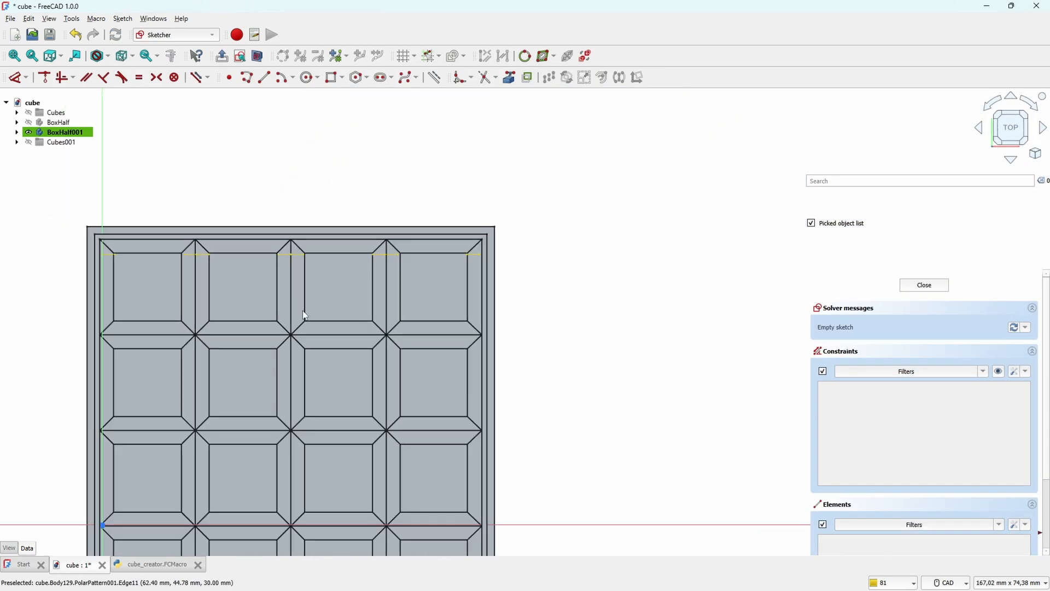
mouse_move(305, 315)
middle_mouse_down()
mouse_move(432, 312)
mouse_move(478, 293)
middle_mouse_up()
scroll(230, 194, "up", 2)
scroll(230, 193, "up", 2)
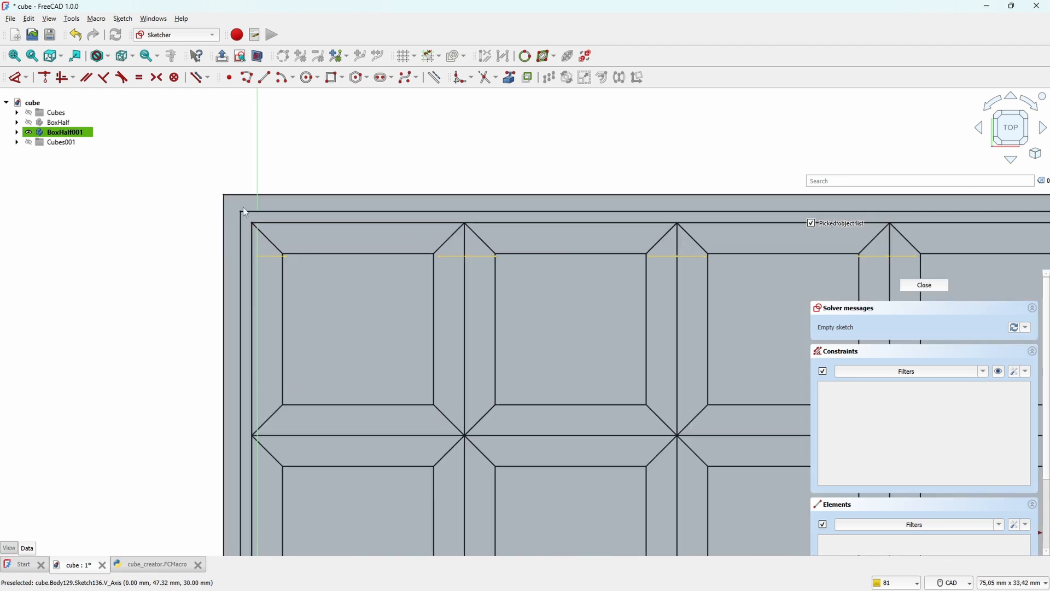
left_click(509, 78)
left_click(350, 194)
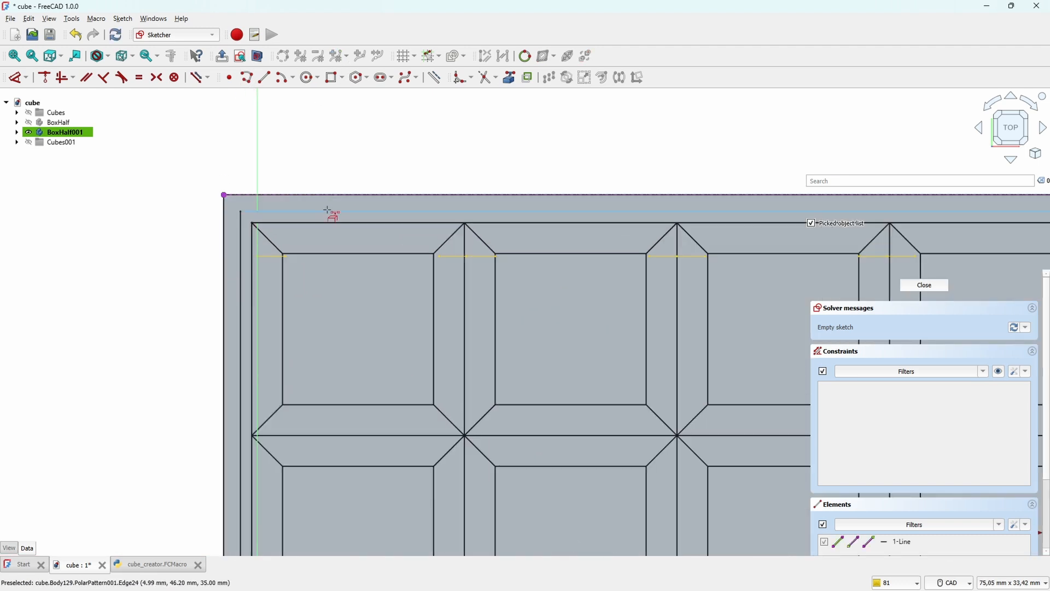
left_click(224, 262)
scroll(323, 335, "down", 8)
scroll(465, 438, "up", 6)
left_click(468, 383)
scroll(459, 405, "down", 7)
Step: Draw a rectangle around the cavity, slightly inside the projected outer edges of the rim
left_click(331, 77)
scroll(294, 259, "up", 7)
left_click(346, 234)
middle_click_drag(691, 479, 462, 309)
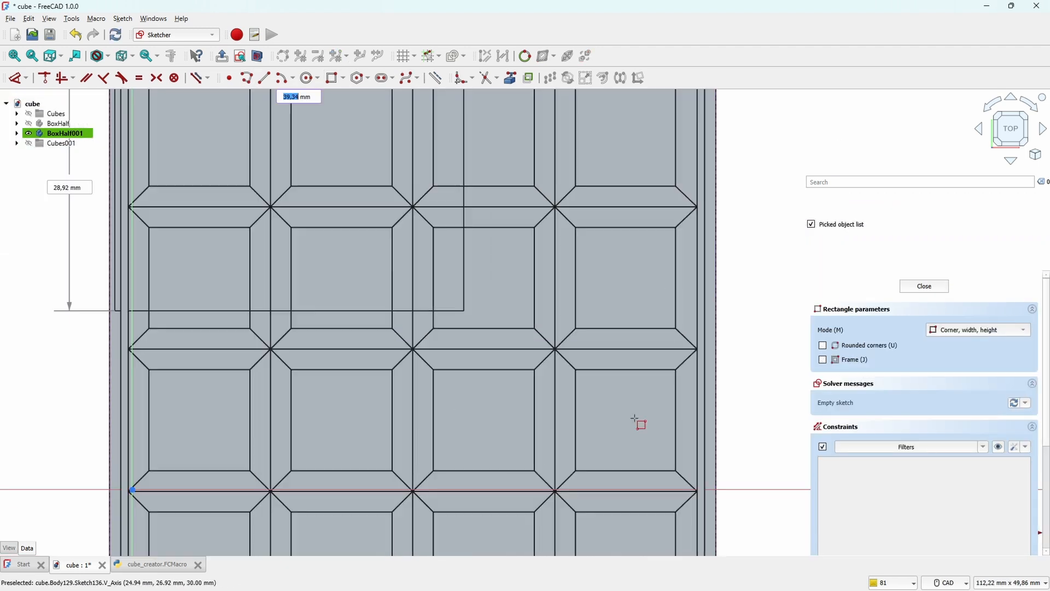
middle_click_drag(645, 438, 470, 206)
Step: Constrain one corner of the rectangle 1 mm horizontally and 1 mm vertically from the nearest outer corner of the box
scroll(533, 415, "up", 5)
left_click(537, 414)
left_click(537, 414)
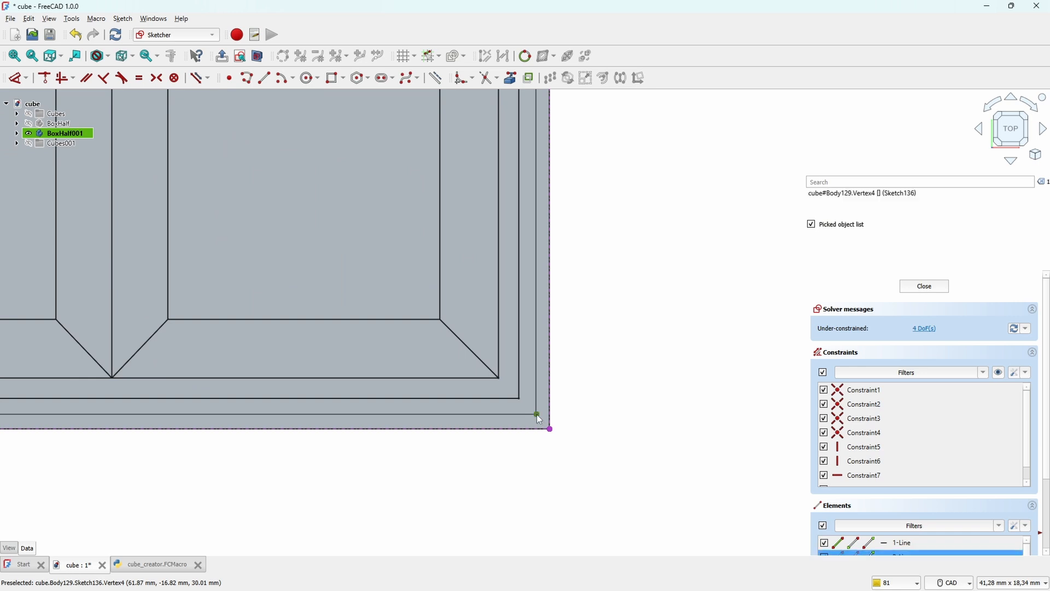
left_click(551, 485)
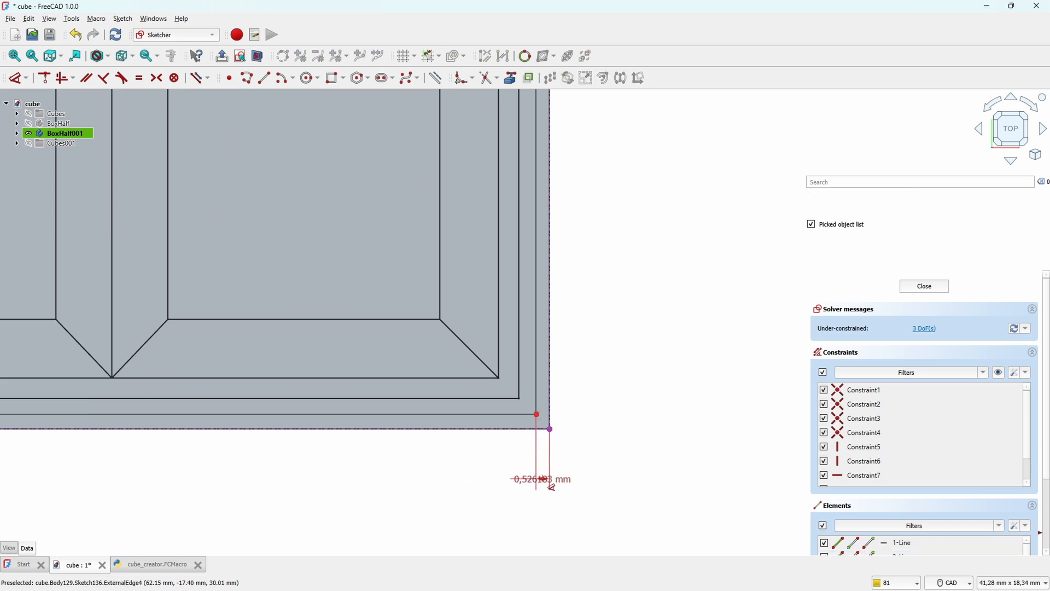
left_click(544, 488)
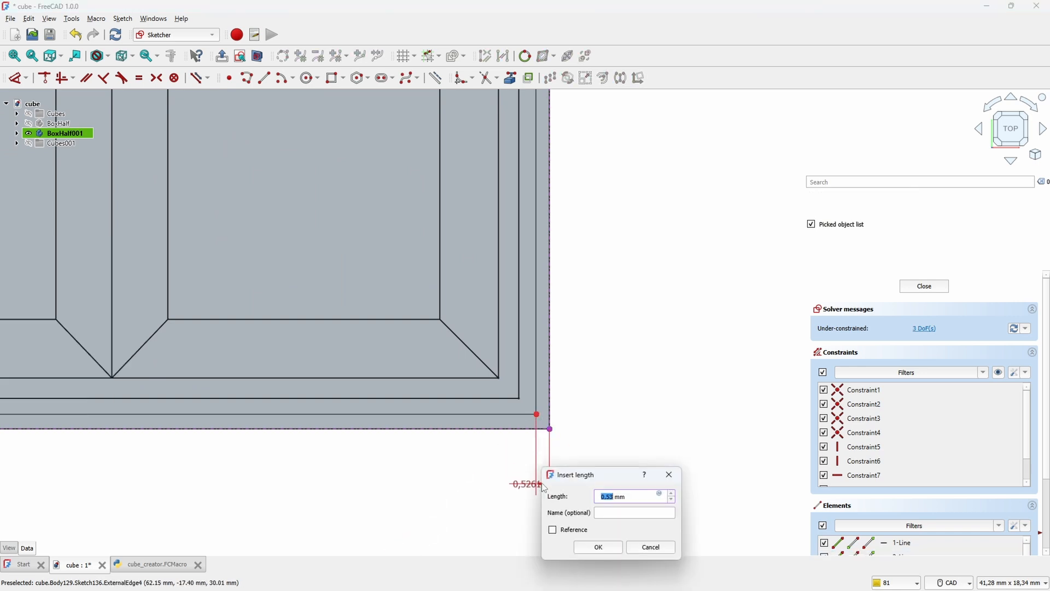
key("Return")
scroll(429, 372, "down", 3)
left_click(480, 395)
left_click(495, 403)
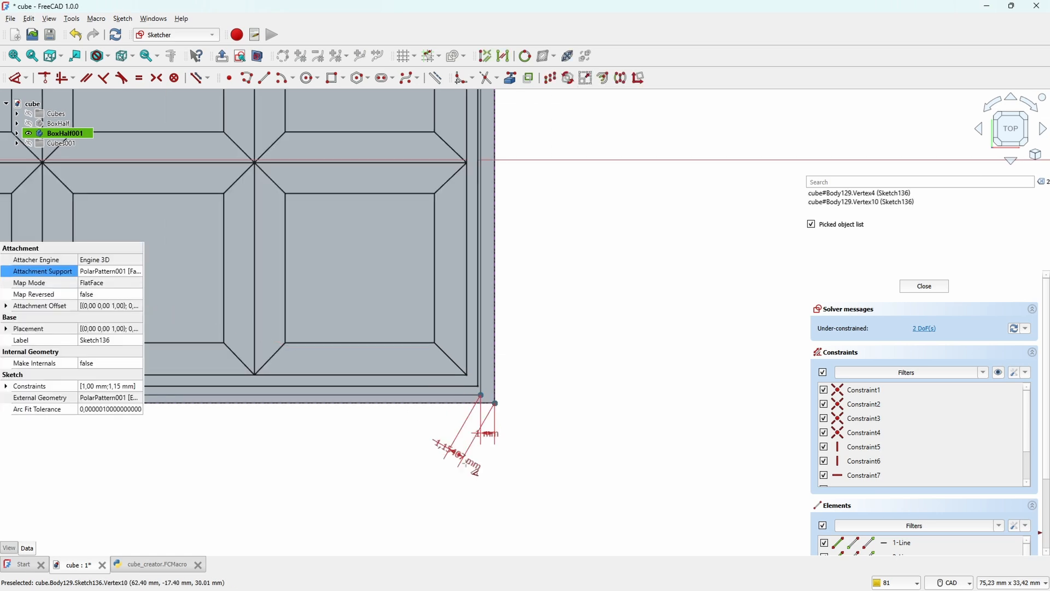
left_click(509, 402)
Step: Constrain the rectangle's opposite side and remaining edge 1 mm inside the projected outline, fully constraining the sketch, and finish editing it
middle_click_drag(285, 342, 737, 301)
scroll(736, 301, "down", 3)
scroll(492, 394, "up", 5)
left_click(403, 310)
left_click(422, 290)
left_click(411, 371)
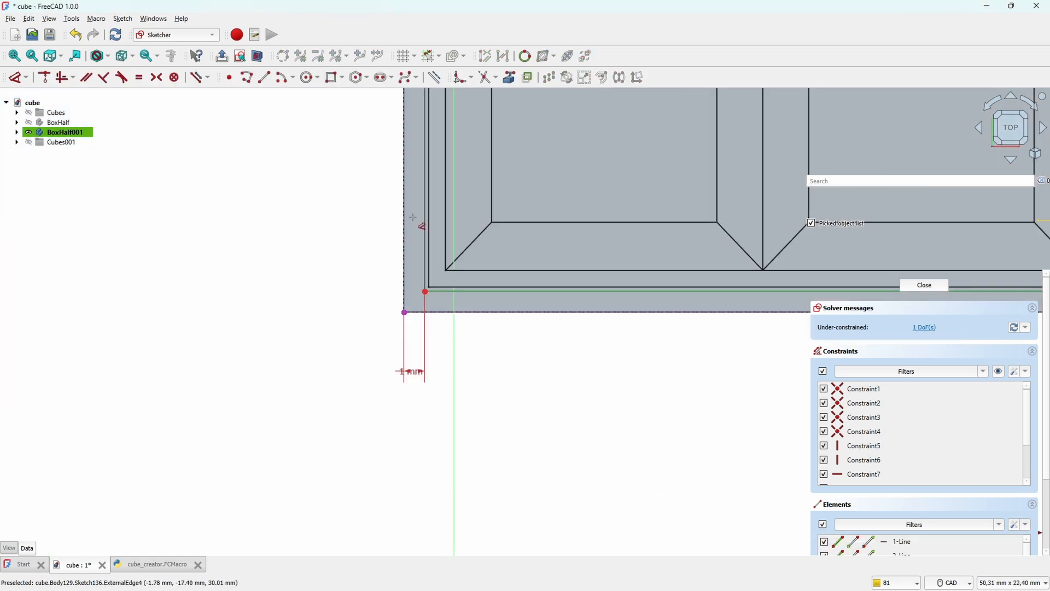
scroll(352, 238, "up", 6)
left_click(345, 229)
left_click(415, 278)
left_click(317, 258)
type("1")
key("Return")
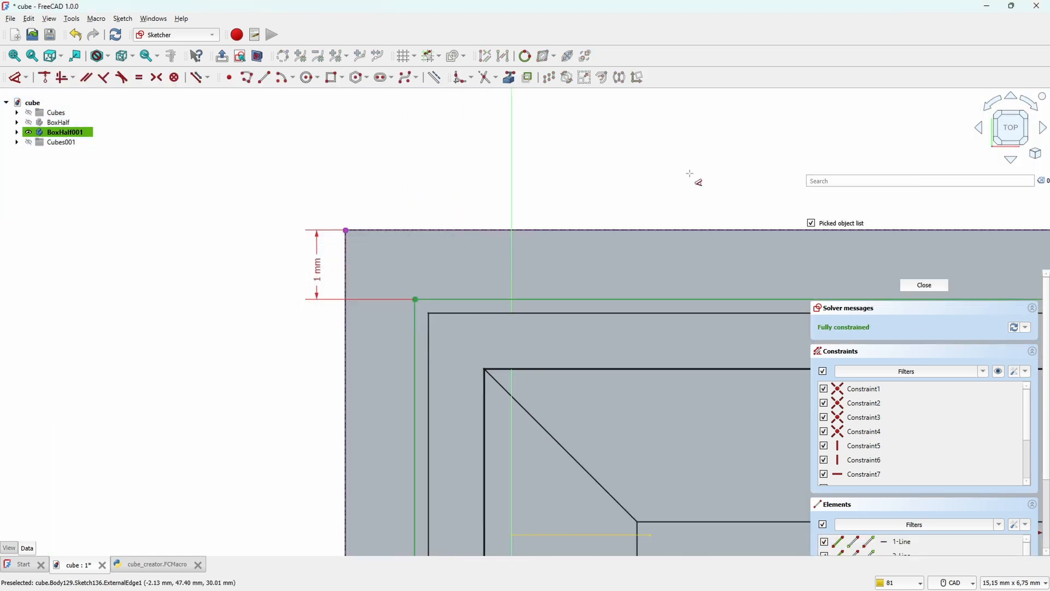
left_click(924, 285)
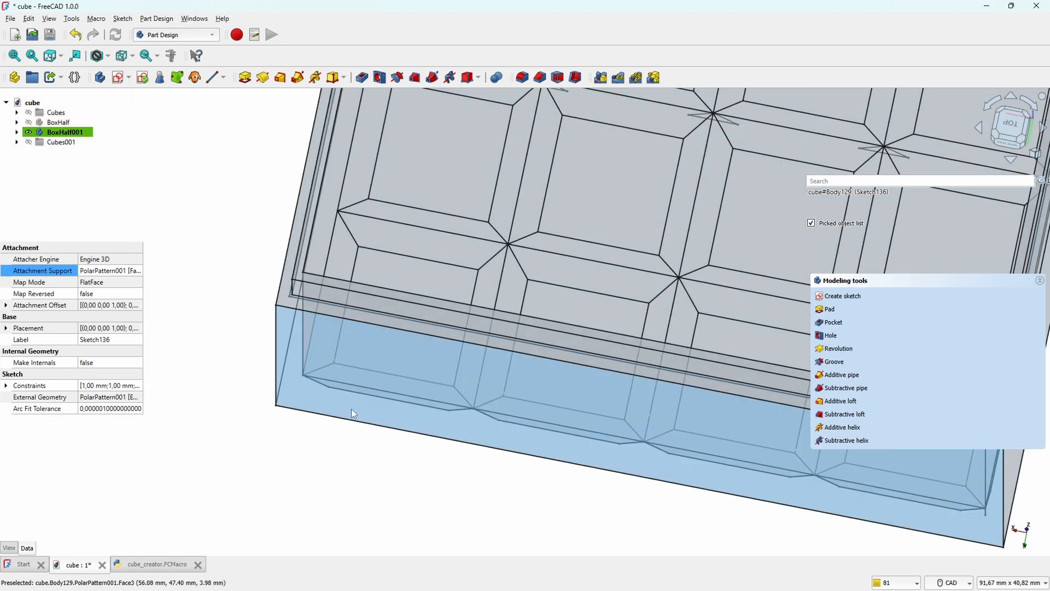
Step: Pocket the rectangle sketch 5 mm into the rim of BoxHalf001 along the sketch normal
left_click(829, 322)
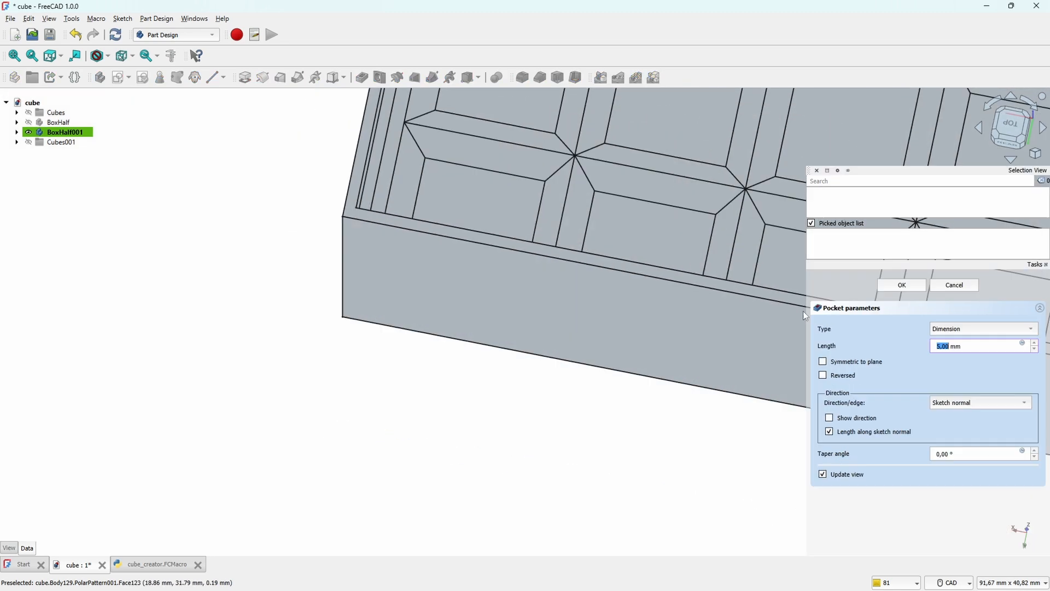
middle_click_drag(605, 469, 546, 317)
scroll(546, 317, "down", 2)
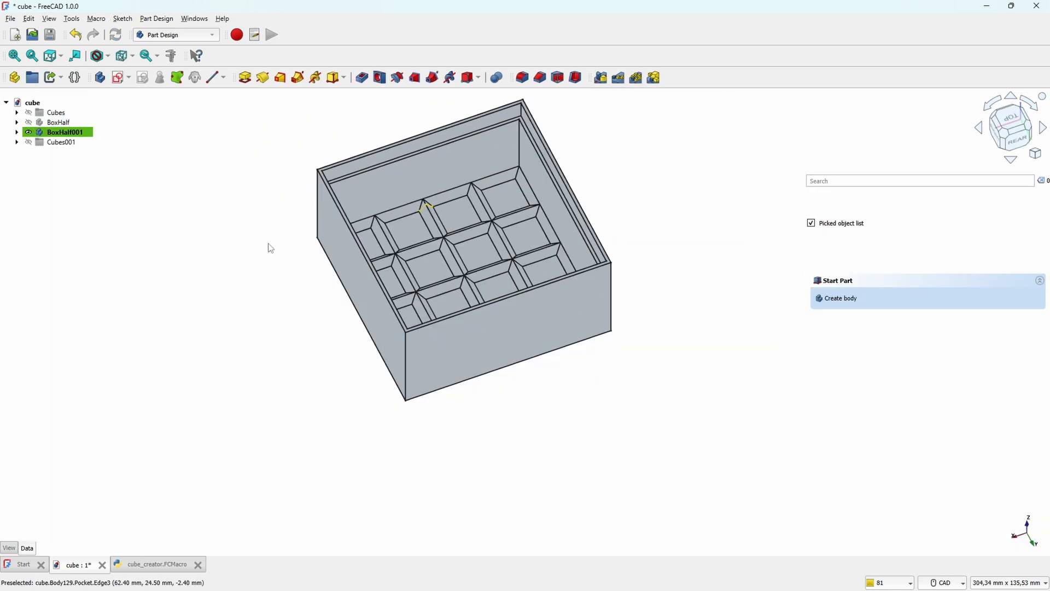
Step: Fillet the outer edges of BoxHalf001, including its vertical corners
left_click(406, 360)
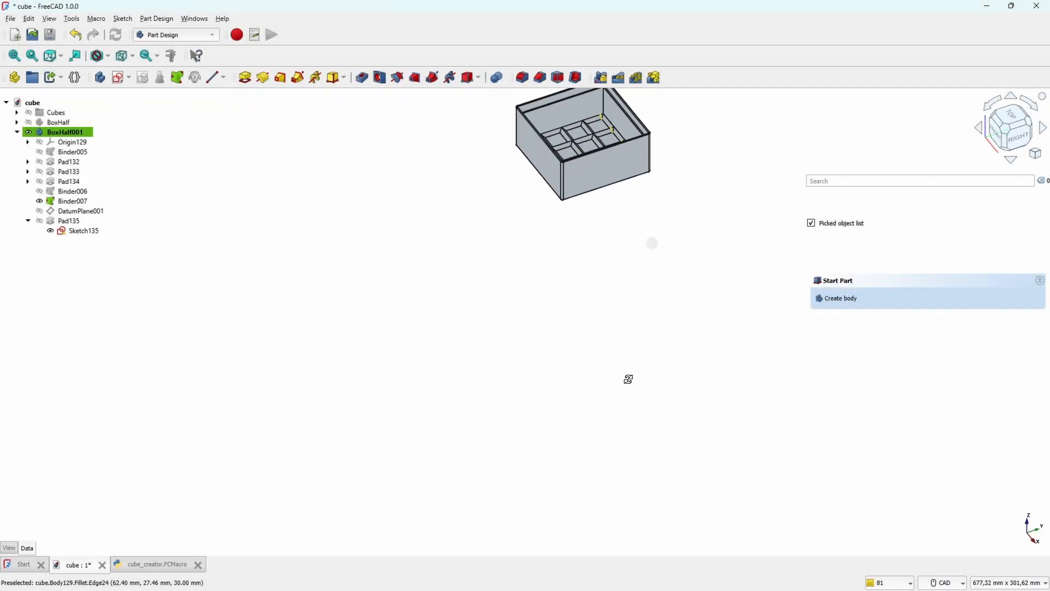
middle_click_drag(628, 378, 732, 281)
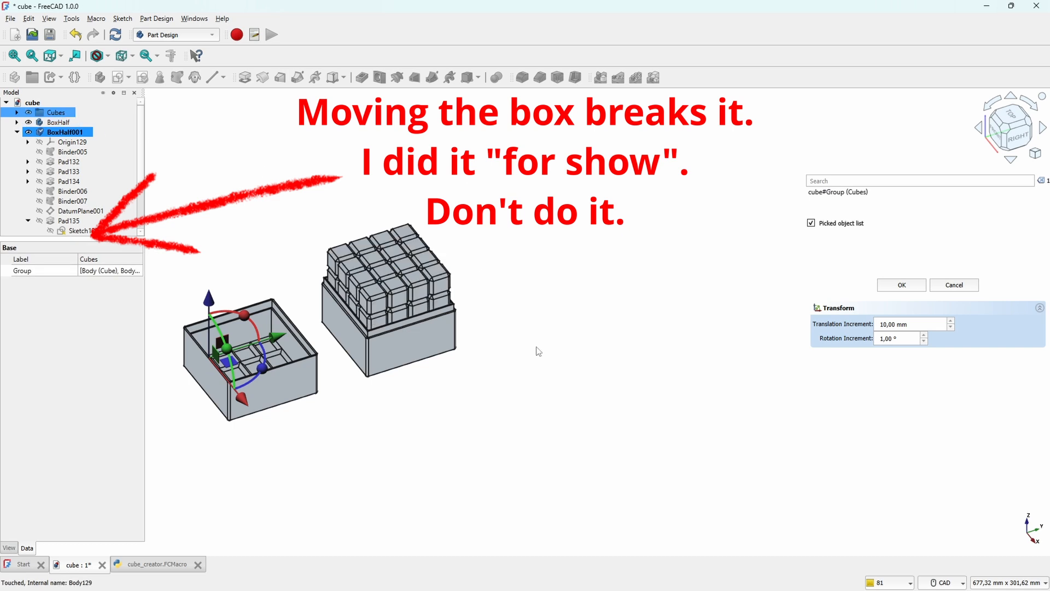
Step: Apply the Transform that places BoxHalf001 beside the cube-filled BoxHalf and view both halves together
middle_click_drag(468, 382, 533, 408)
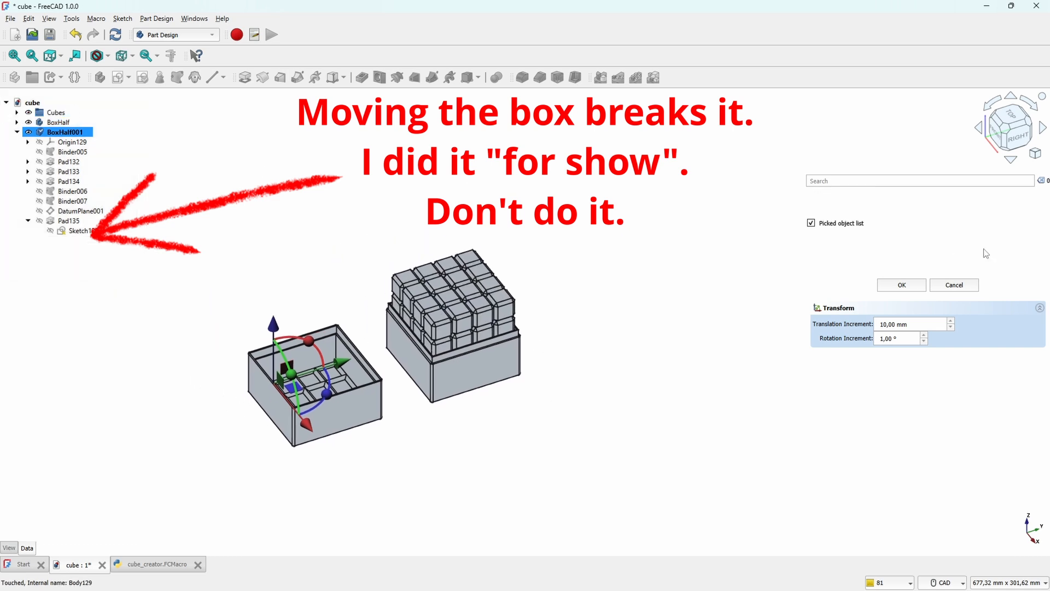
left_click(902, 285)
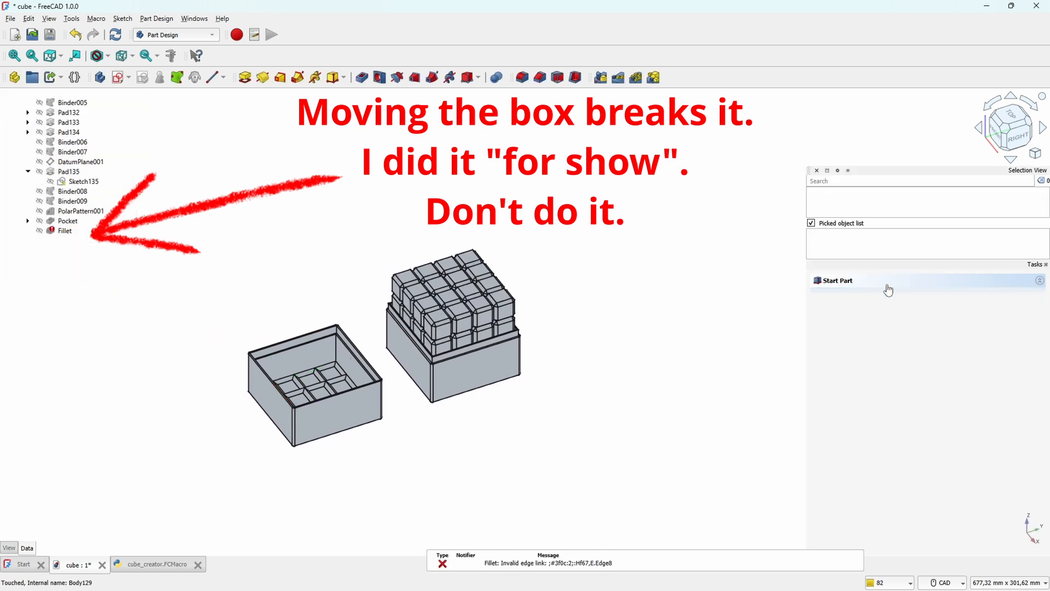
scroll(558, 350, "up", 5)
mouse_move(591, 353)
middle_mouse_down()
mouse_move(598, 385)
mouse_move(600, 342)
middle_mouse_up()
middle_click_drag(490, 415, 552, 386)
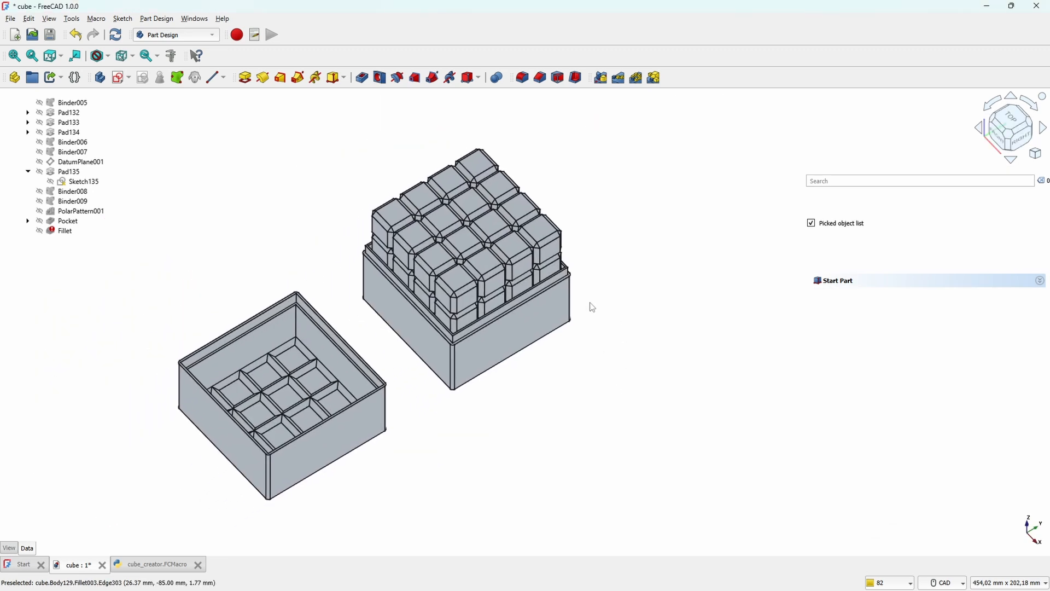
scroll(170, 200, "up", 2)
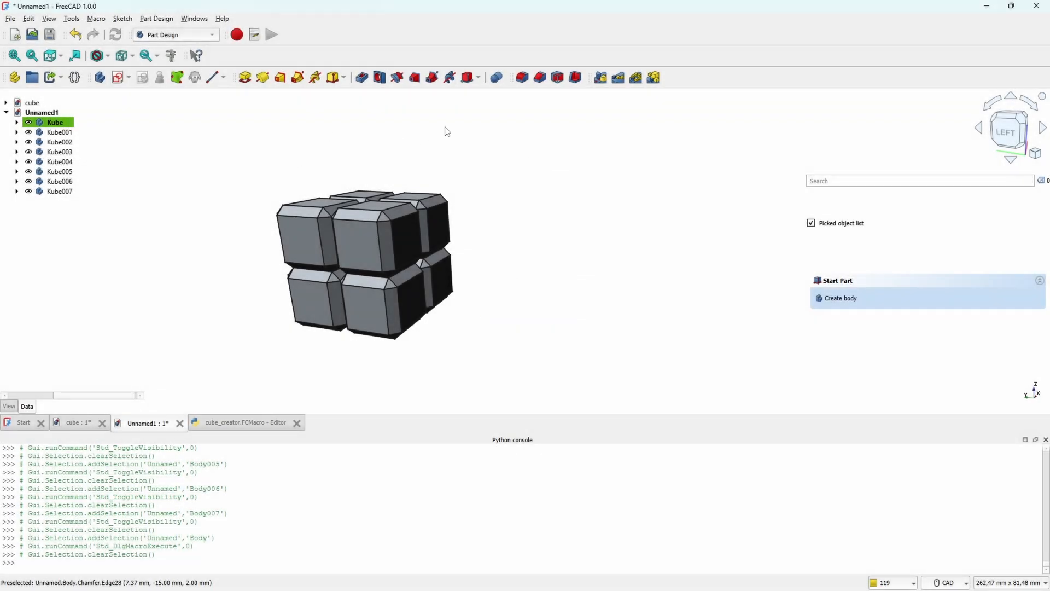
Step: Examine the eight-cube arrangement in the Unnamed1 document and the body counts and placement code in cube_creator.FCMacro
middle_click_drag(579, 270, 486, 260)
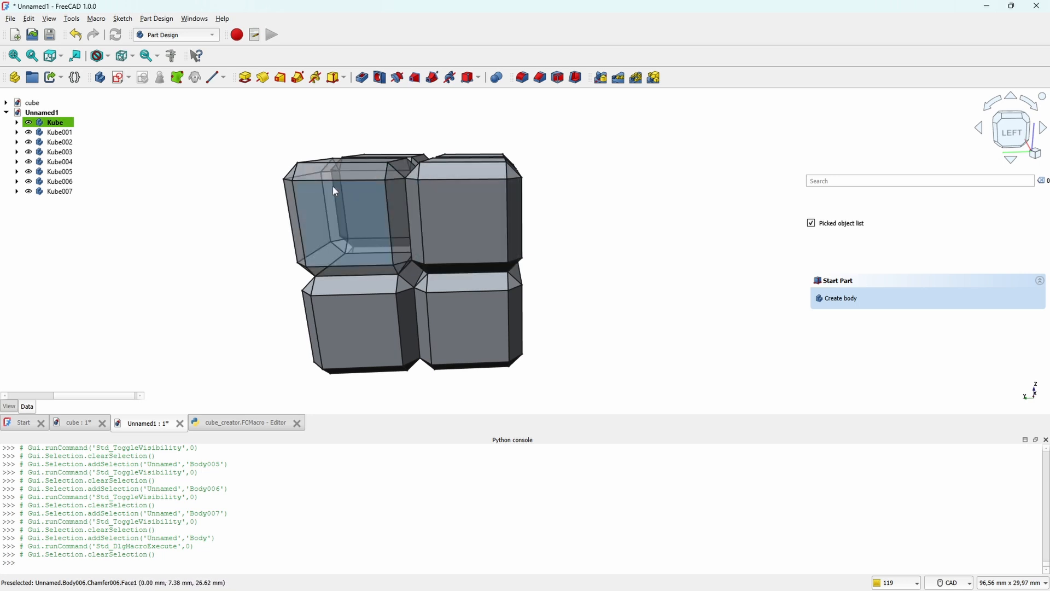
middle_click_drag(281, 174, 221, 179)
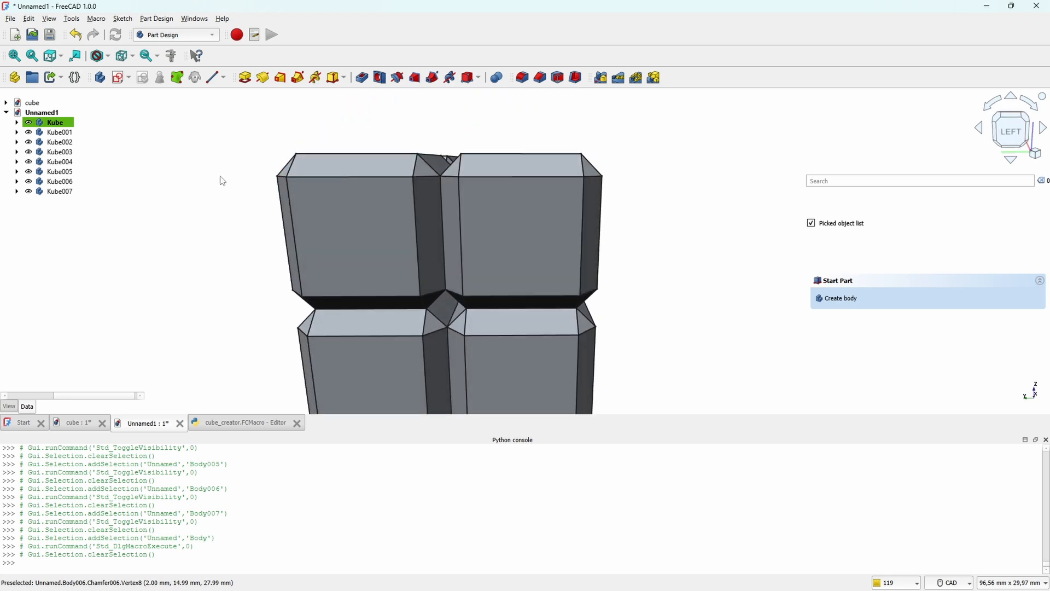
scroll(338, 191, "down", 3)
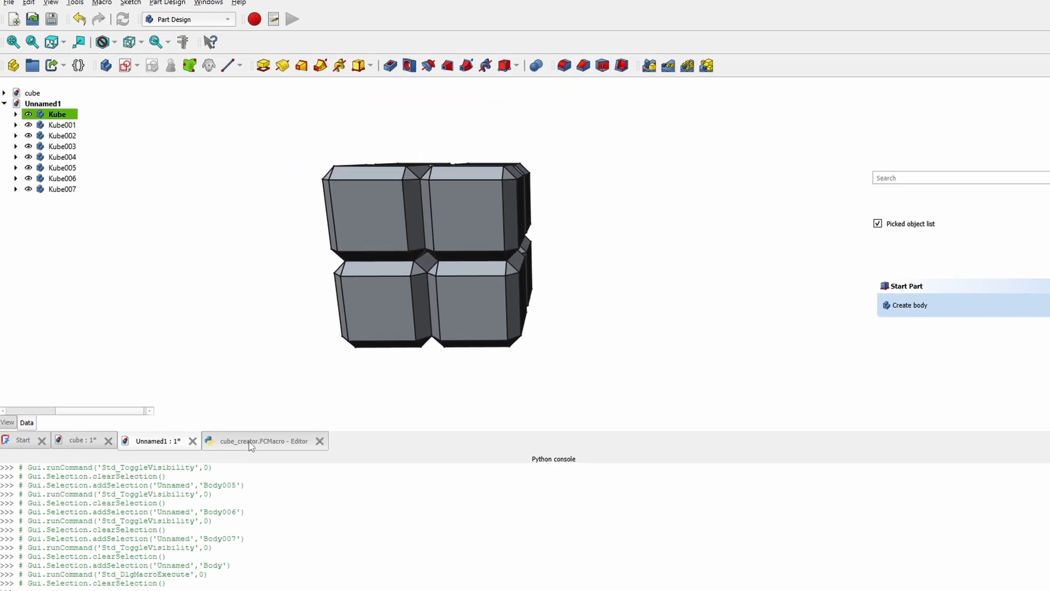
left_click(241, 423)
left_click(260, 219)
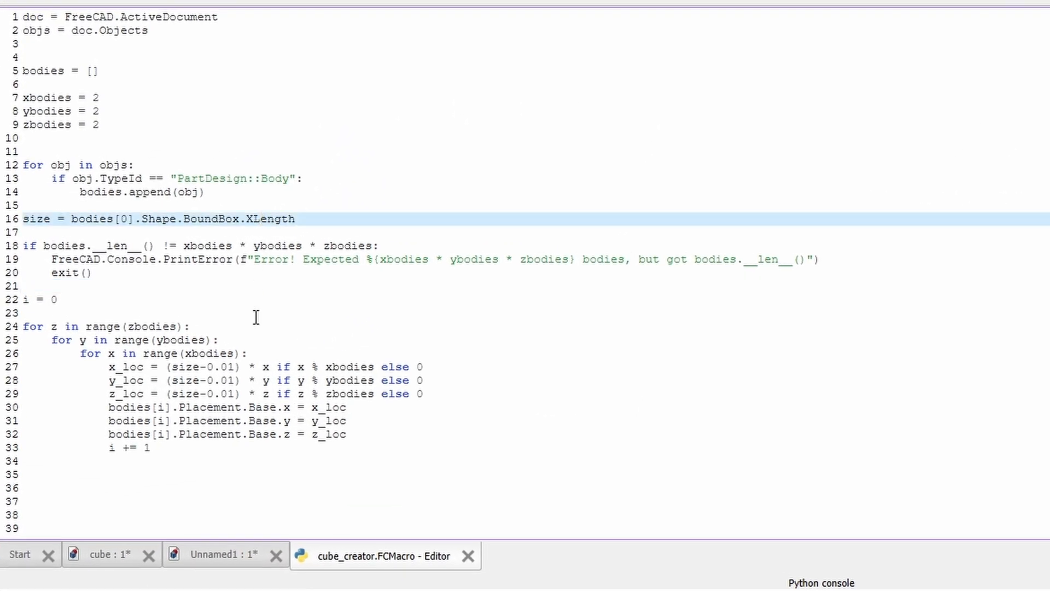
left_click(259, 366)
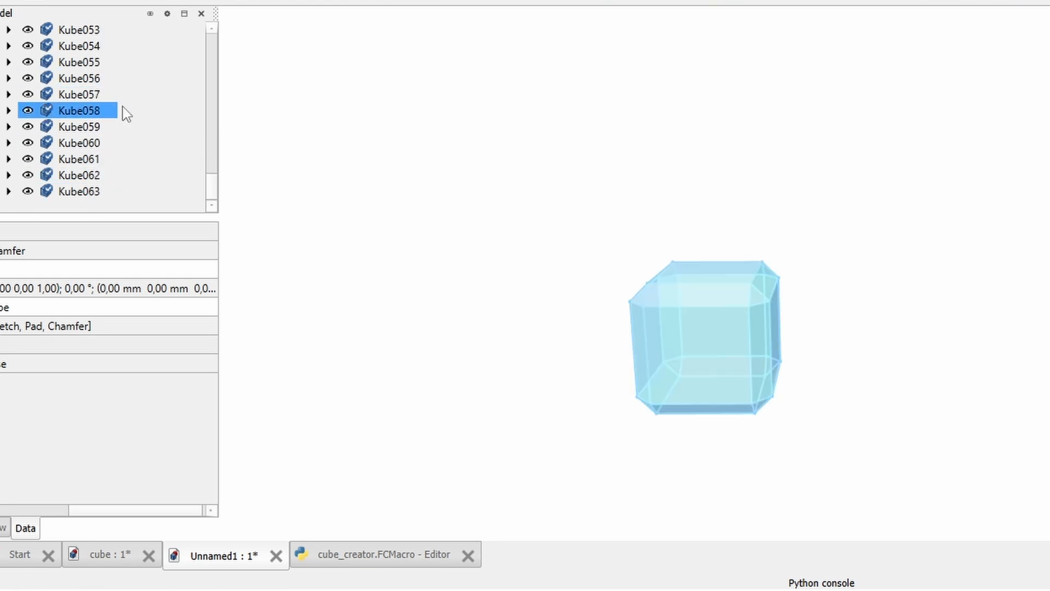
Step: Check the order of the Kube bodies in the Unnamed1 document and compare it with the cube document's structure
scroll(111, 126, "up", 18)
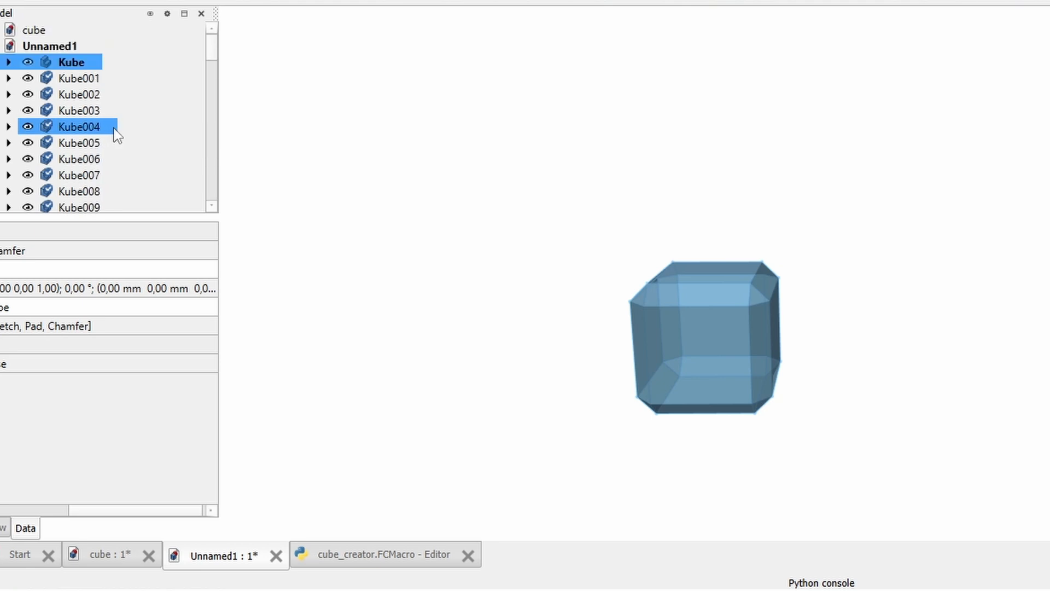
left_click(81, 59)
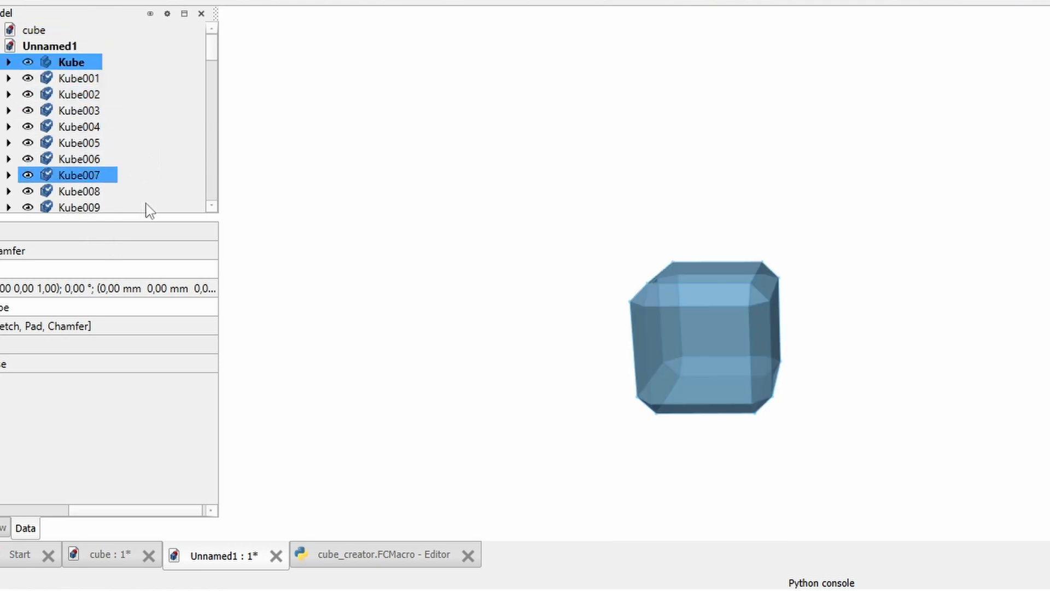
left_click(117, 568)
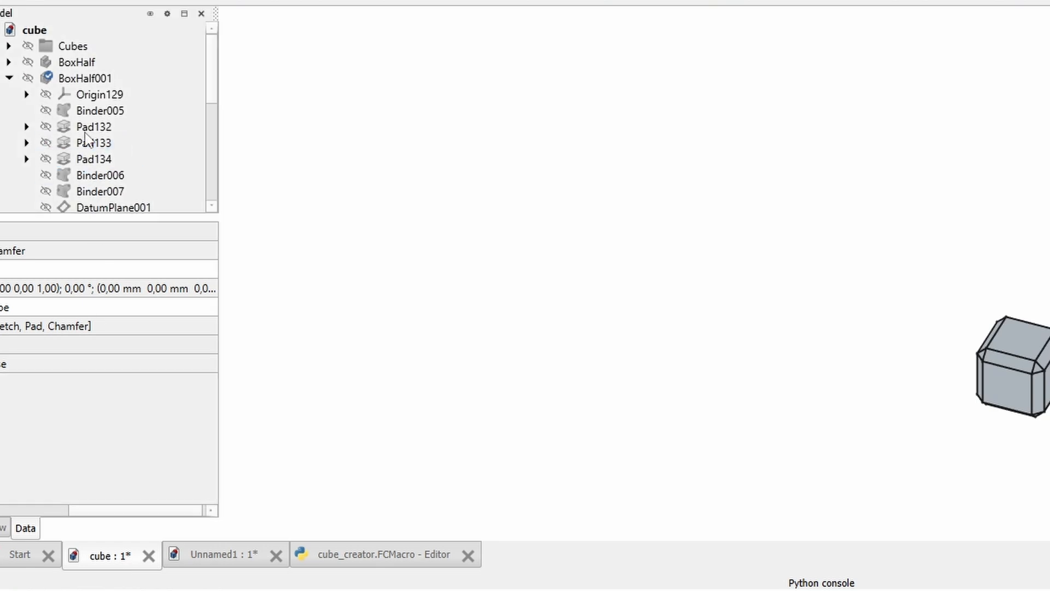
scroll(91, 139, "down", 1)
left_click(239, 562)
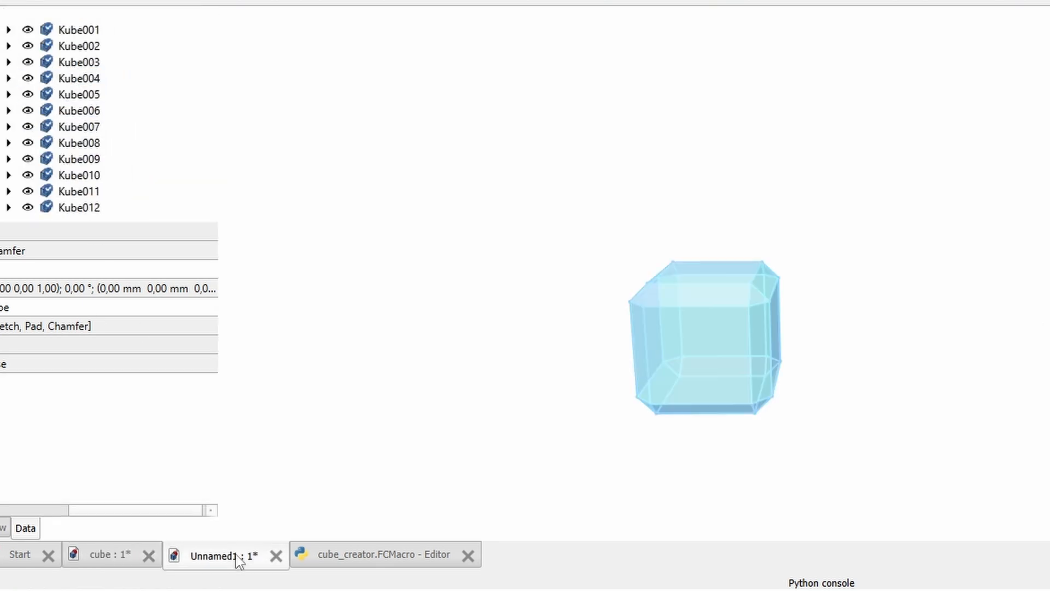
scroll(146, 152, "up", 1)
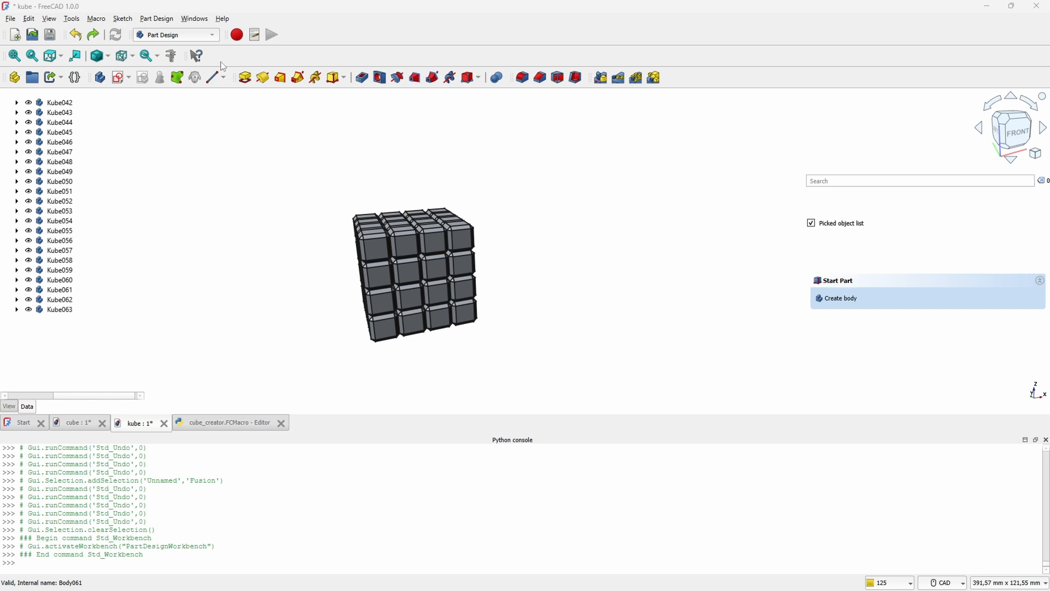
Step: Make Kube048 the active body and switch to the Part workbench
left_click(52, 310)
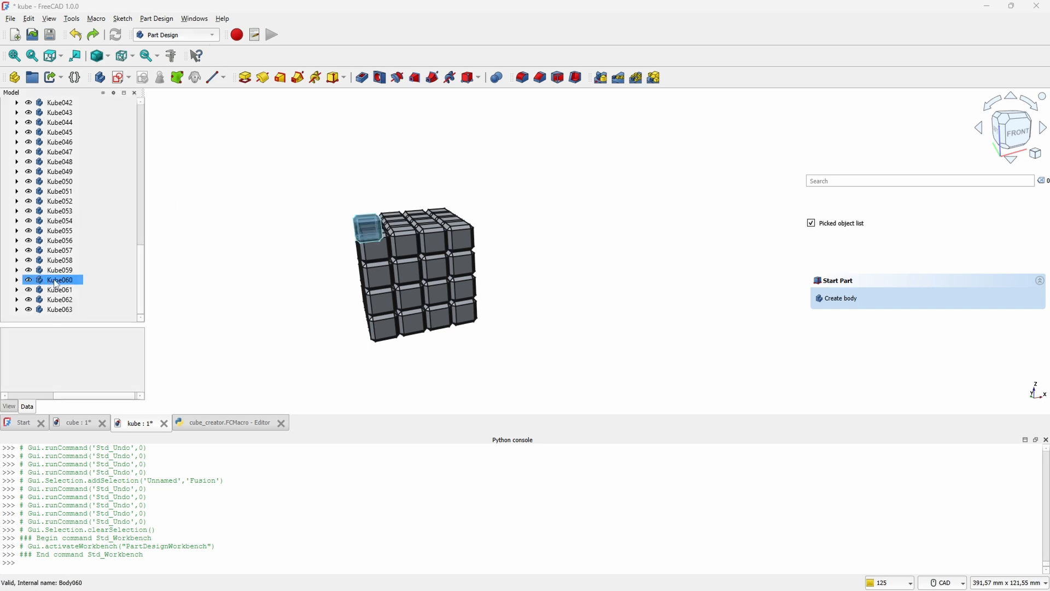
left_click(61, 164)
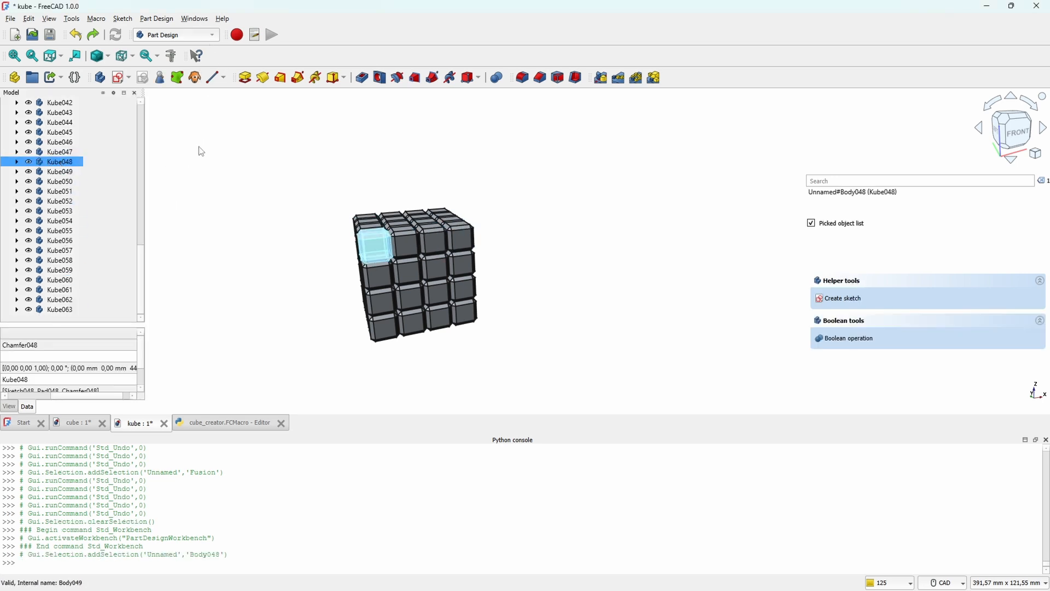
left_click(212, 37)
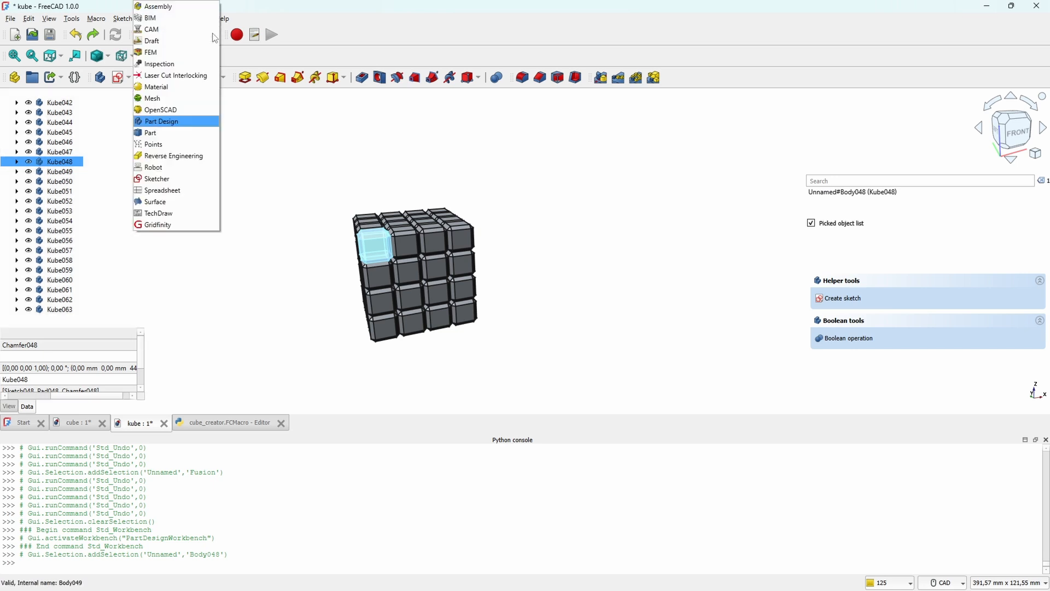
double_click(59, 164)
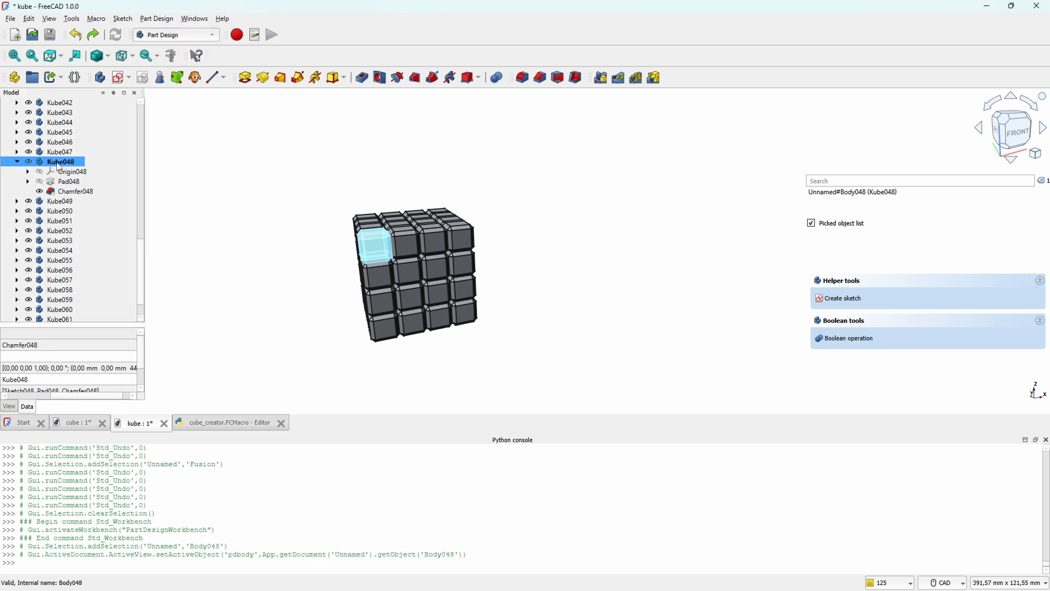
left_click(191, 36)
left_click(192, 134)
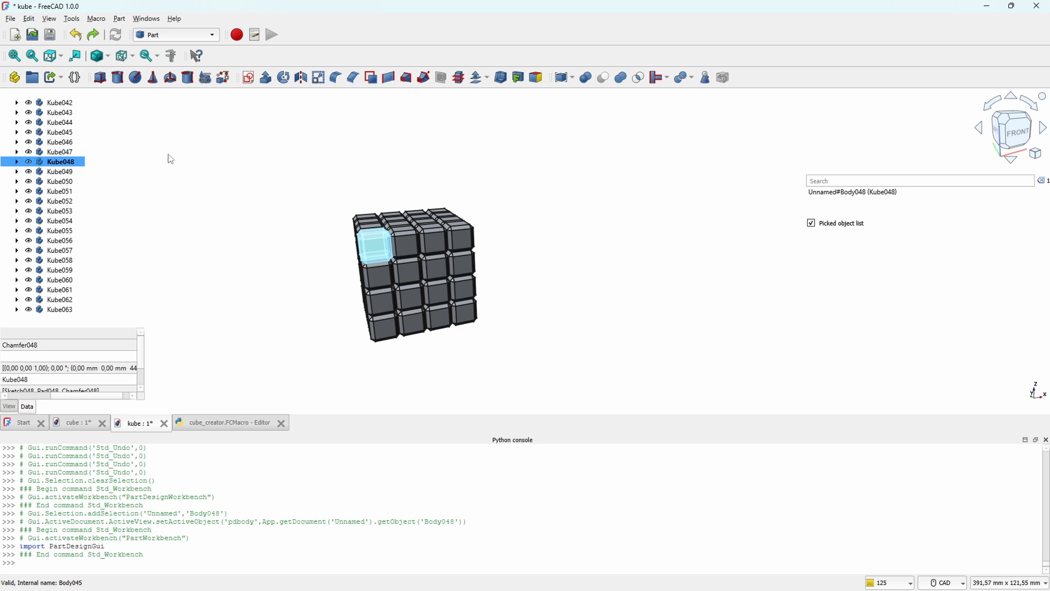
Step: Fuse Kube048, Kube049, Kube033 and Kube017 into a single puzzle piece with a Part union
left_click(51, 175, "ctrl")
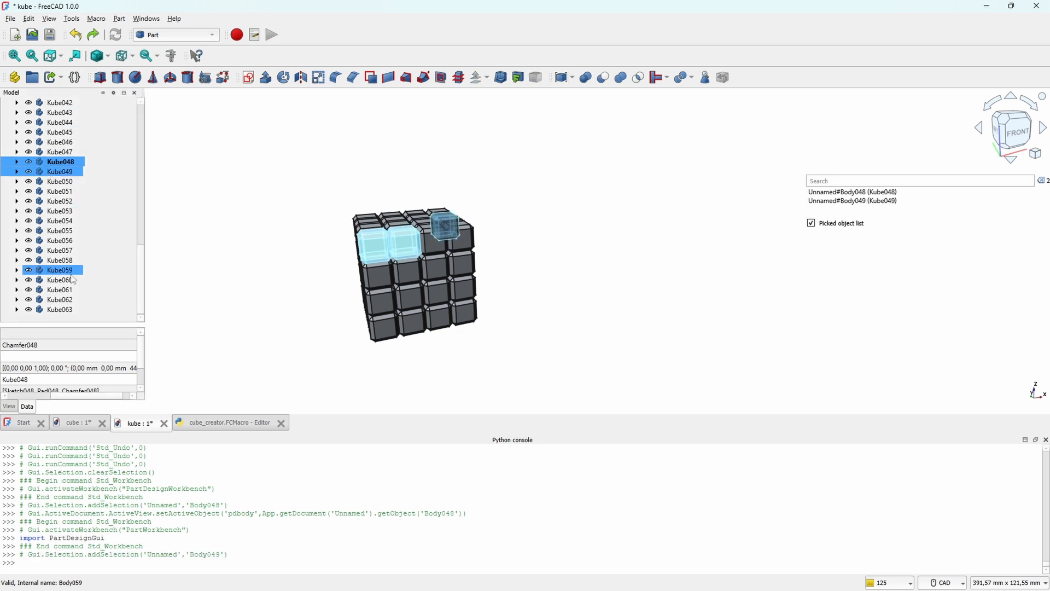
scroll(71, 274, "up", 3)
left_click(66, 105, "ctrl")
scroll(67, 130, "up", 6)
left_click(65, 123, "ctrl")
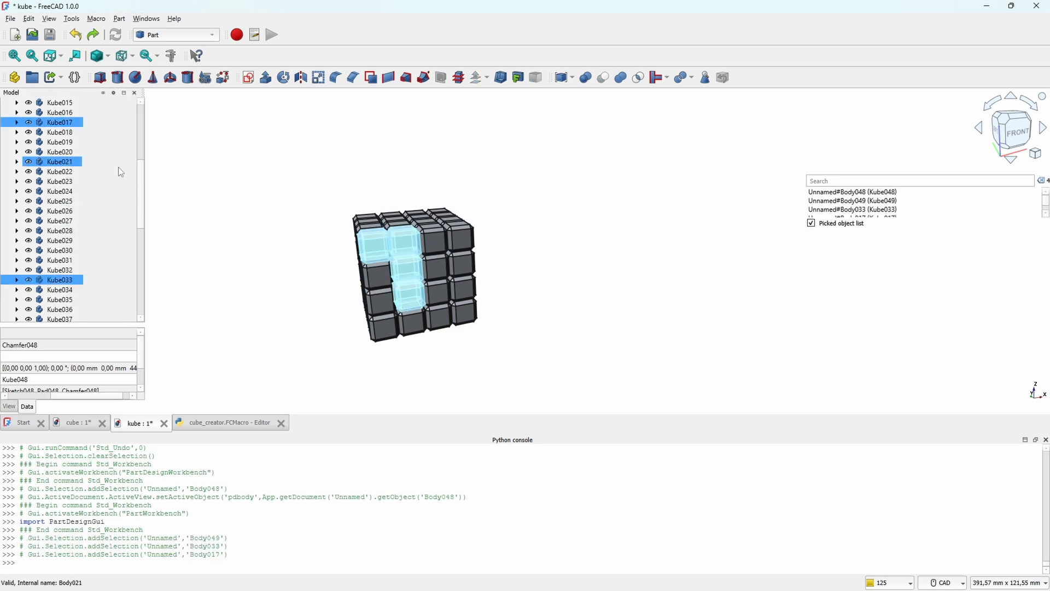
left_click(623, 80)
Step: Hide the newly fused four-cube piece and view the gap it leaves in the cube array
scroll(60, 240, "down", 9)
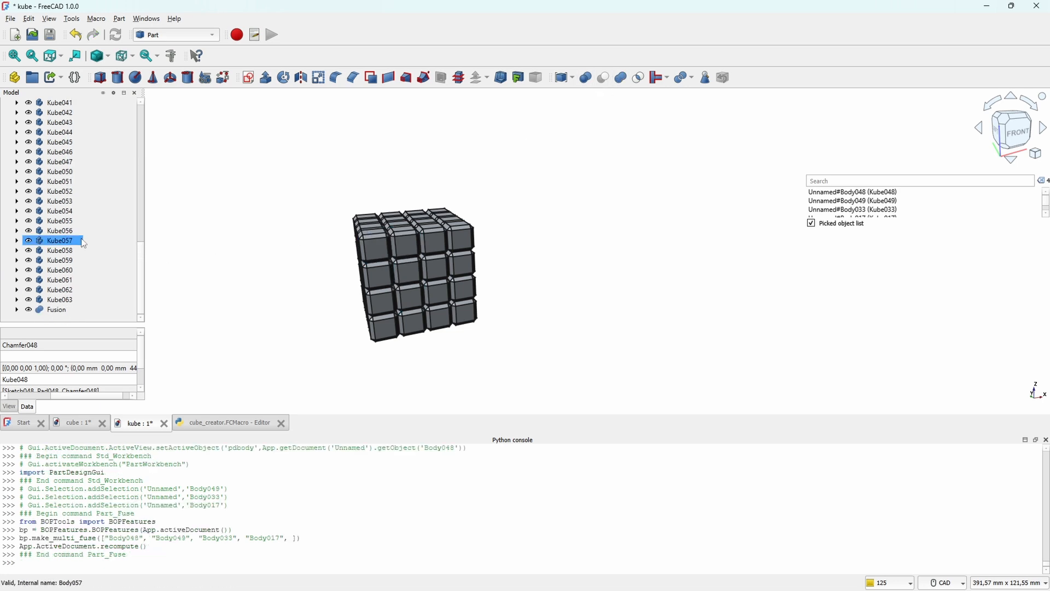
left_click(57, 309)
key("space")
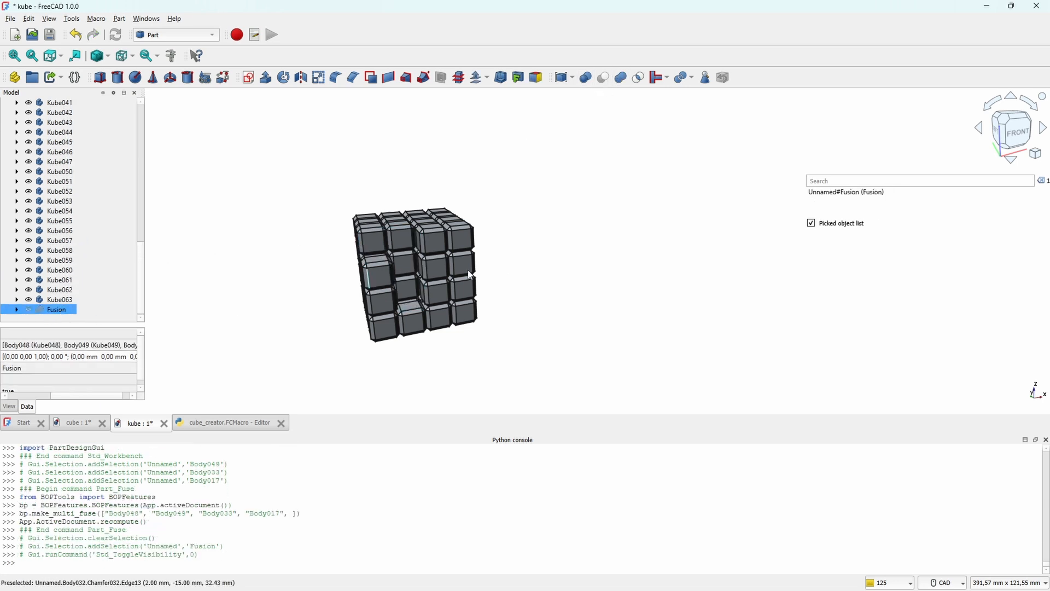
mouse_move(703, 230)
middle_mouse_down()
mouse_move(638, 235)
mouse_move(674, 262)
mouse_move(602, 221)
mouse_move(563, 301)
mouse_move(569, 208)
mouse_move(556, 226)
mouse_move(607, 268)
mouse_move(616, 253)
middle_mouse_up()
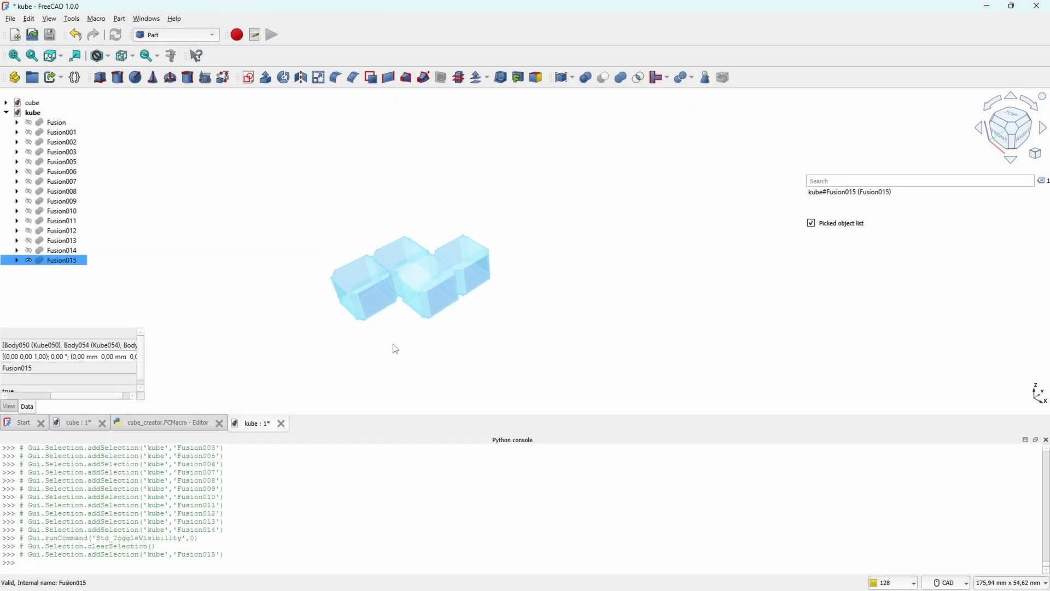
Step: Show the hidden fused pieces one at a time, from Fusion014 back to Fusion, to assemble the cube around Fusion015
left_click(395, 349)
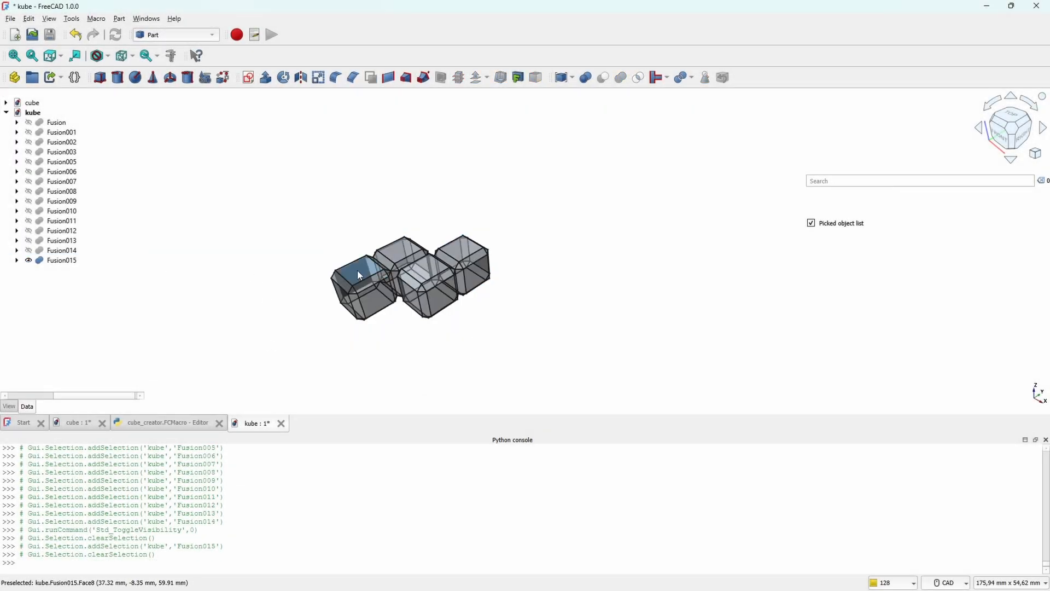
left_click(69, 255)
left_click(69, 256)
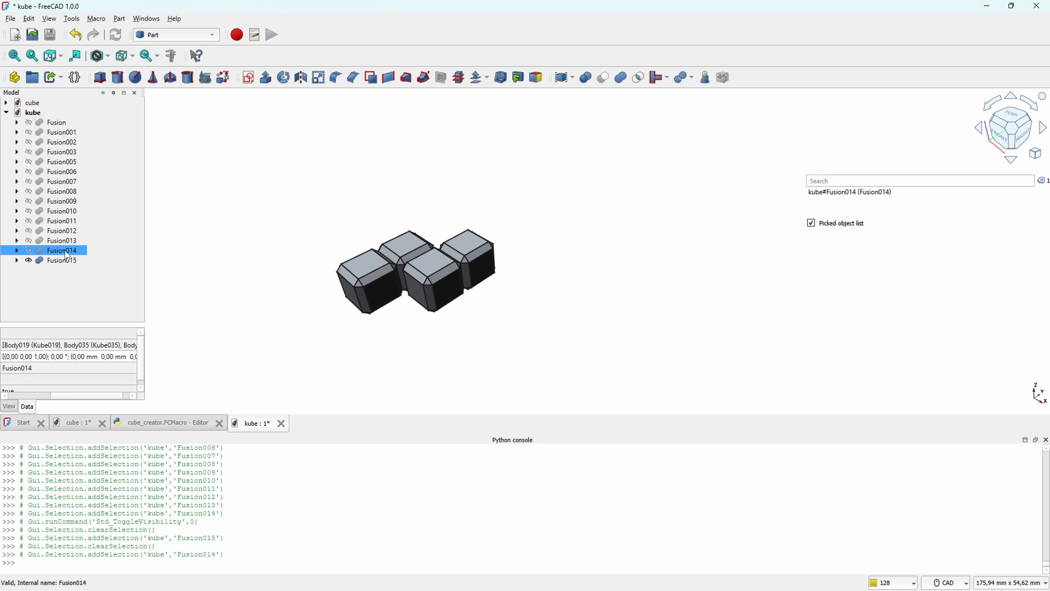
key("space")
key("Up")
key("space")
key("Up")
key("space")
key("Up")
key("space")
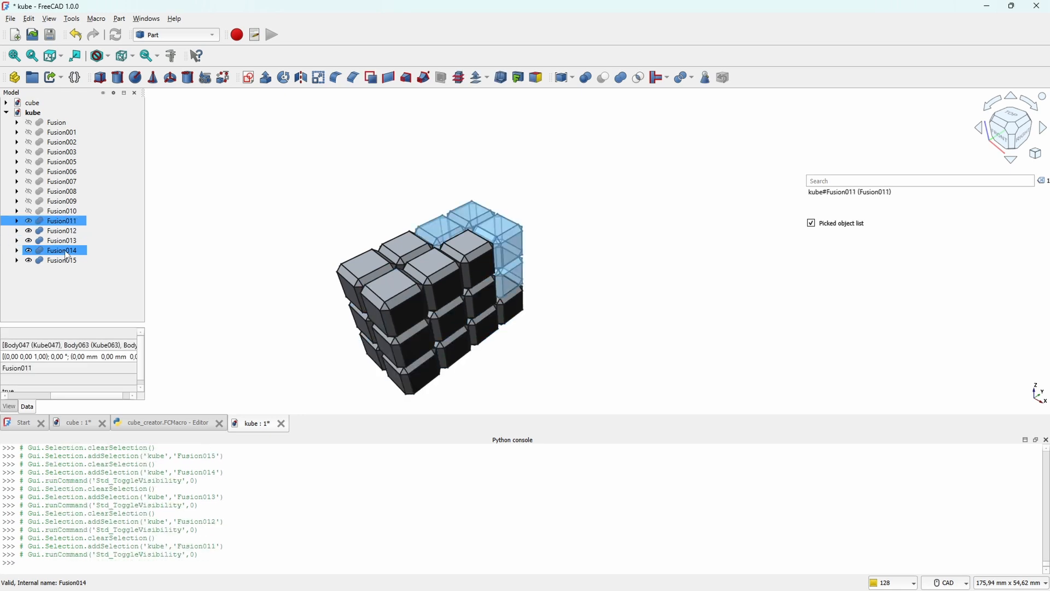
key("Up")
key("space")
key("Up")
key("space")
key("Up")
key("space")
key("Up")
key("space")
key("Up")
key("space")
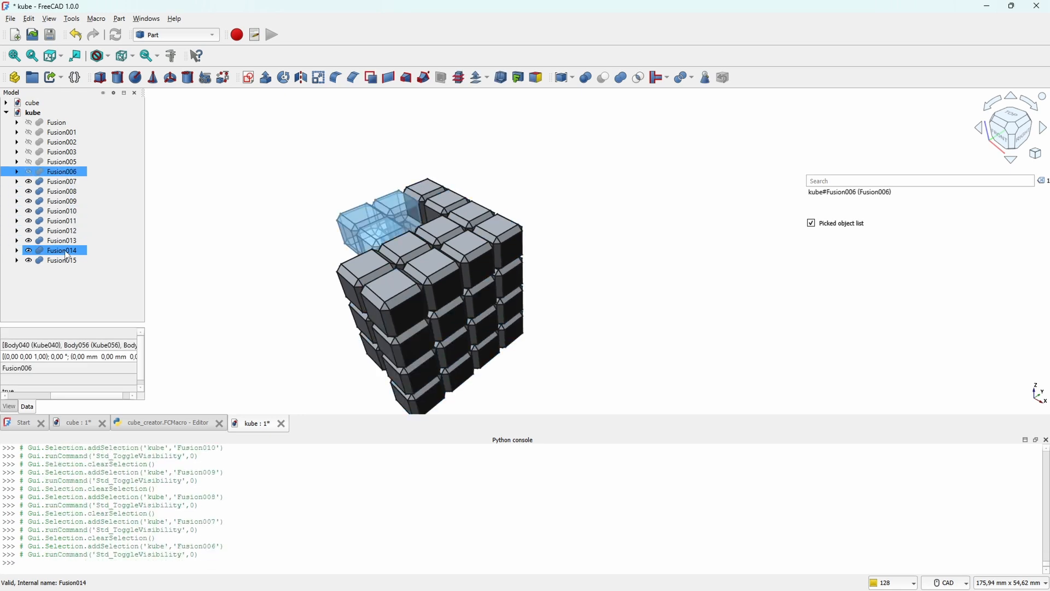
key("Up")
key("space")
key("Up")
key("space")
key("Up")
key("space")
key("Up")
key("space")
key("Up")
key("space")
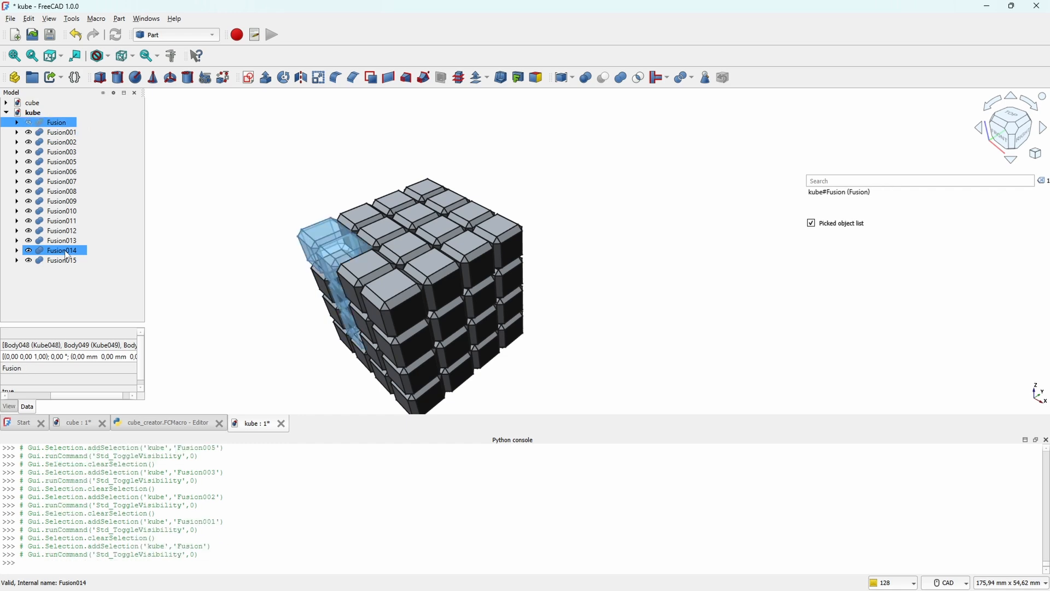
Step: Create meshes from all the fused pieces, Fusion to Fusion015, in the Mesh workbench with a linear deflection of 0.001
scroll(502, 250, "down", 1)
scroll(416, 312, "up", 3)
middle_click_drag(410, 317, 366, 266)
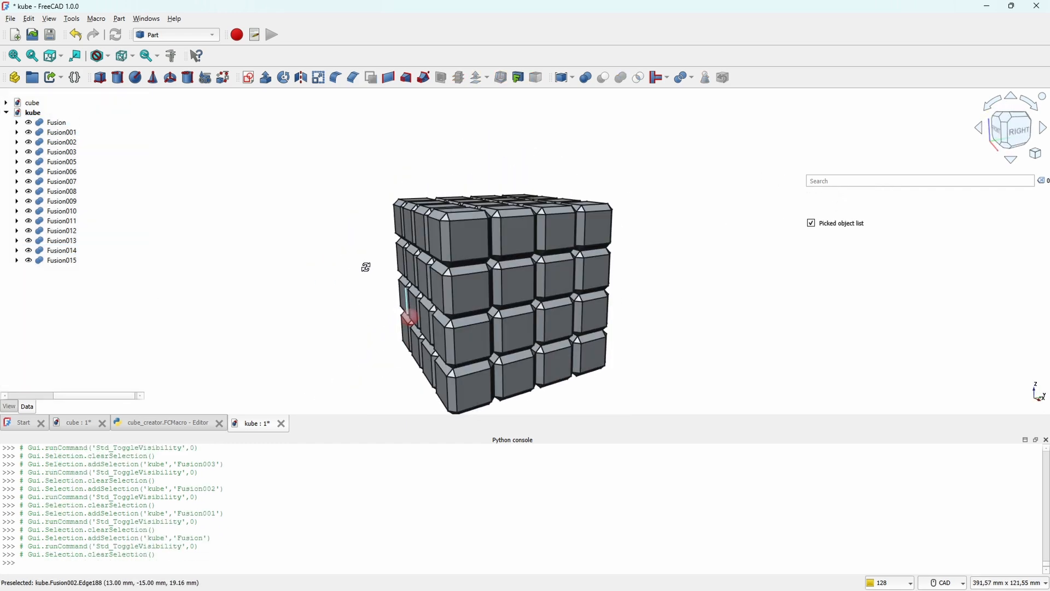
middle_click_drag(373, 206, 376, 234)
left_click(177, 34)
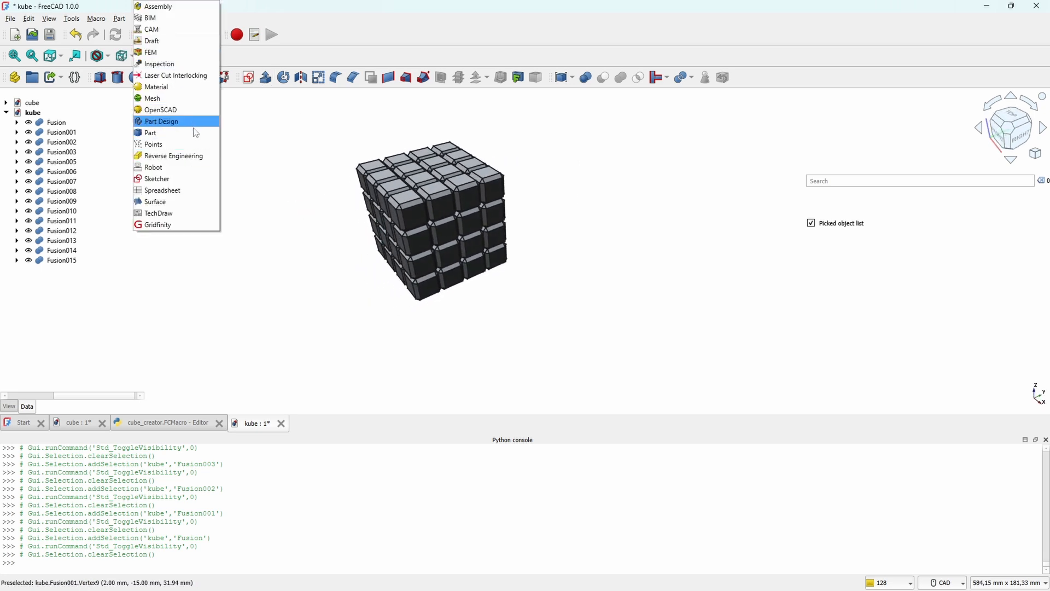
left_click(175, 103)
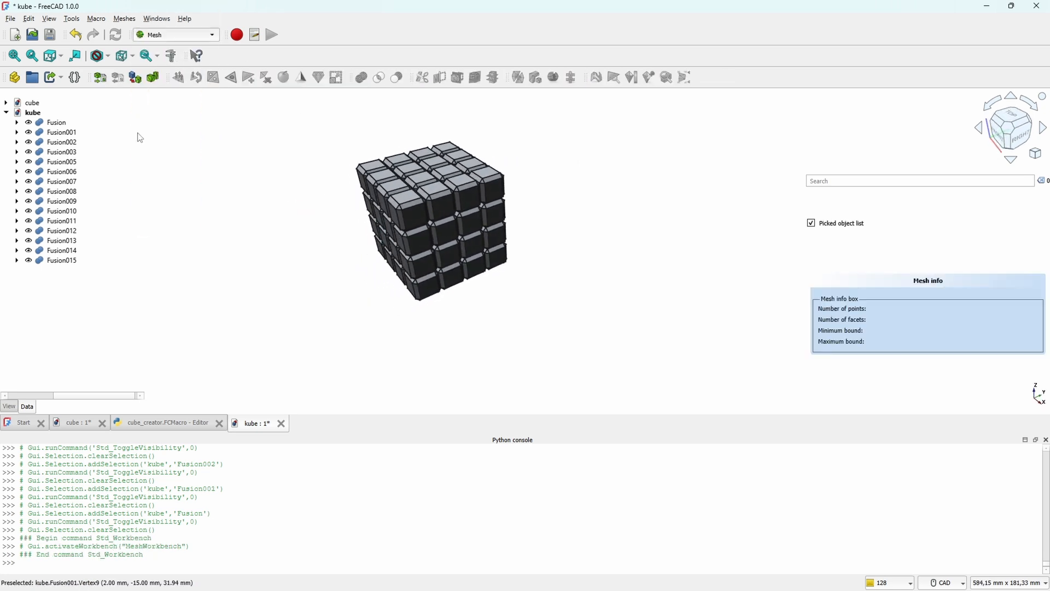
left_click(65, 262, "shift")
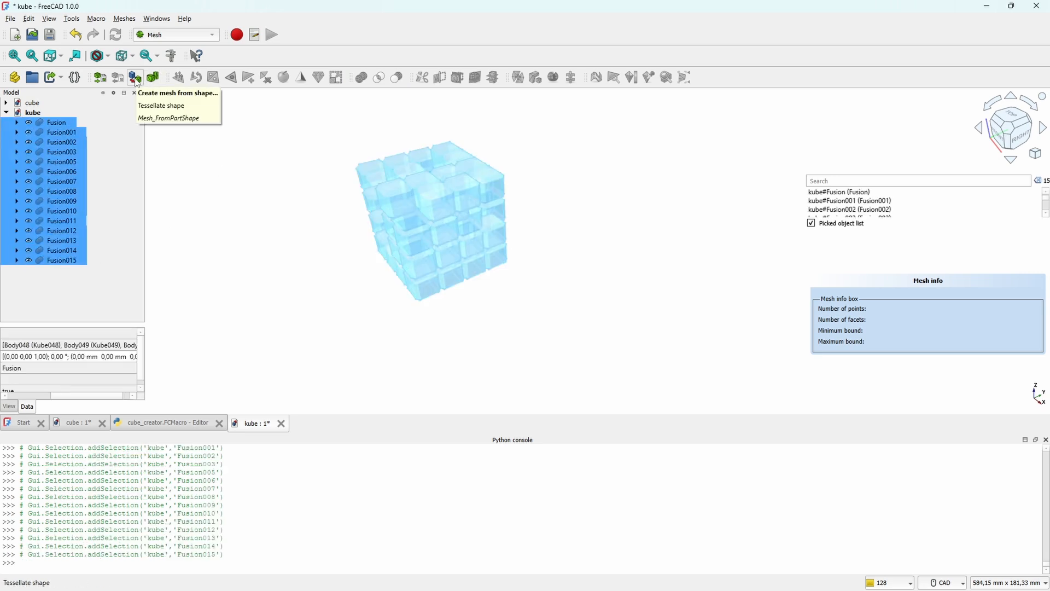
left_click(135, 78)
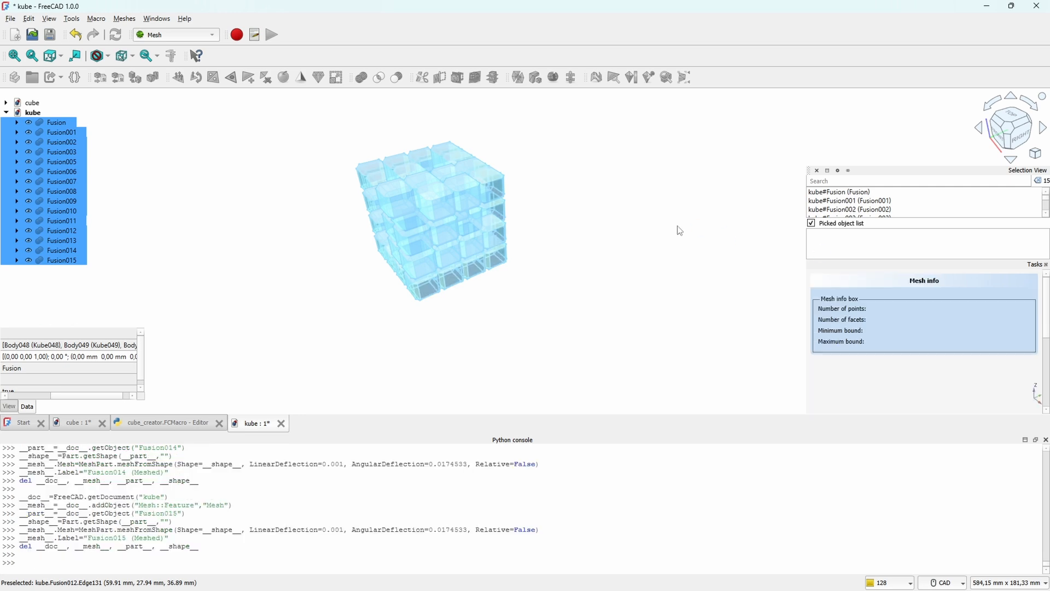
Step: Hide the original Fusion shapes, check the meshed cube from several sides, and select Fusion (Meshed)
scroll(113, 223, "down", 4)
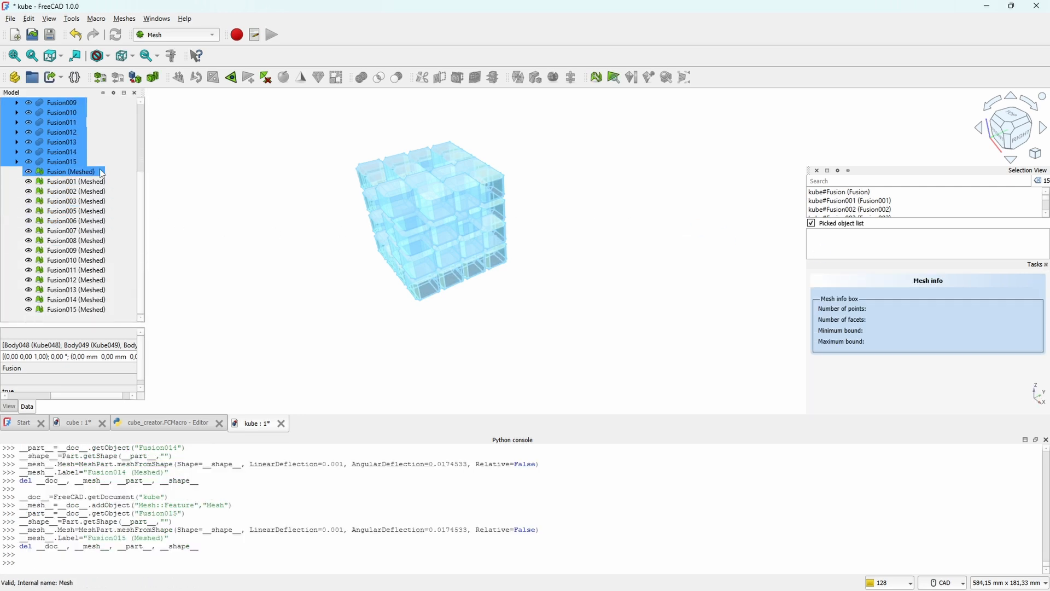
scroll(78, 156, "up", 4)
key("space")
scroll(346, 257, "up", 4)
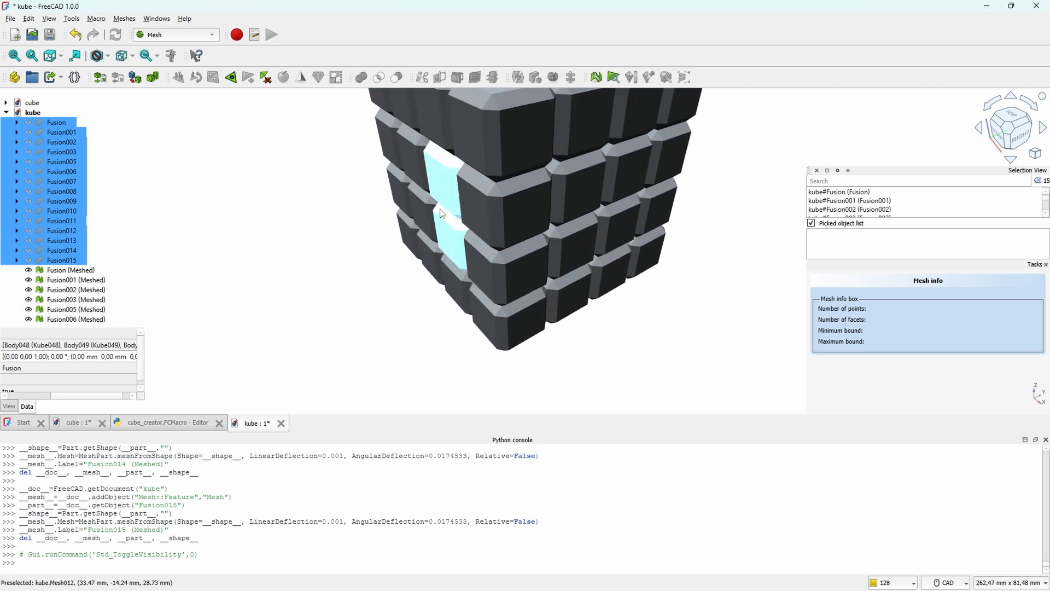
middle_click_drag(497, 170, 536, 263)
scroll(435, 251, "down", 4)
middle_click_drag(357, 308, 757, 197)
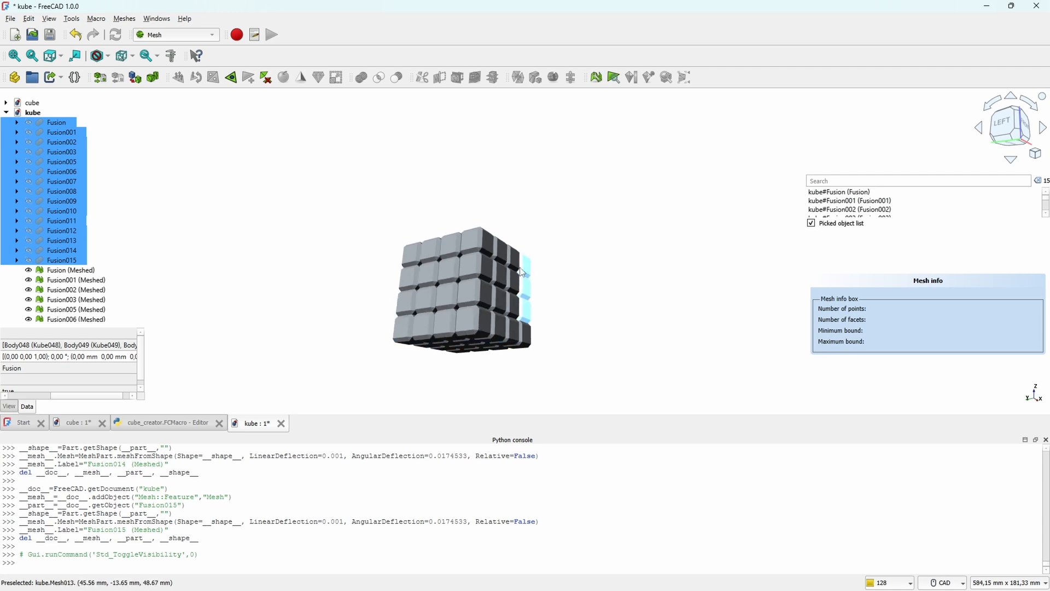
key("1")
middle_click_drag(541, 285, 436, 225)
key("0")
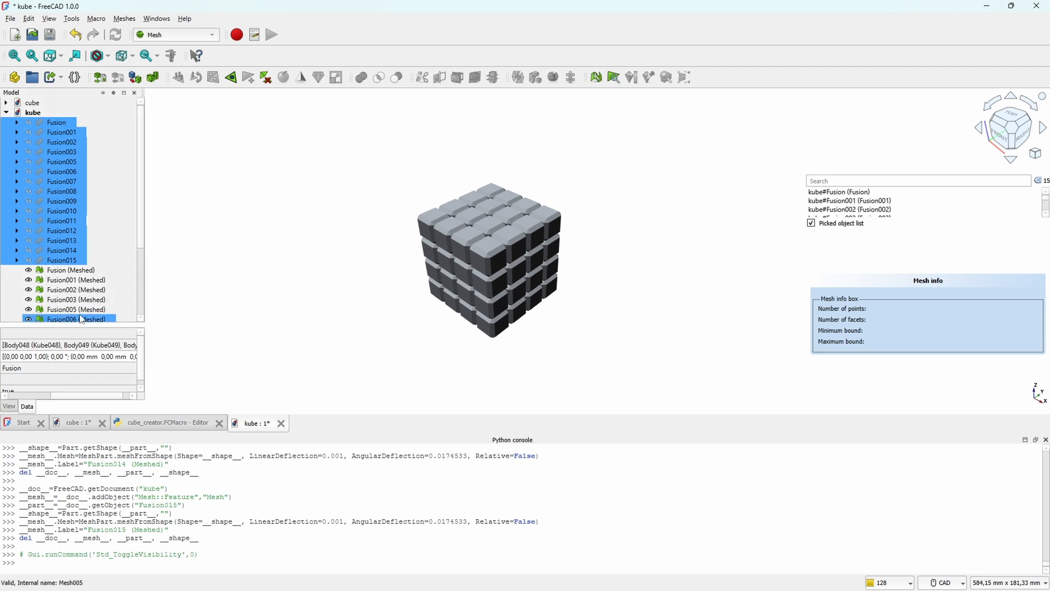
left_click(70, 270)
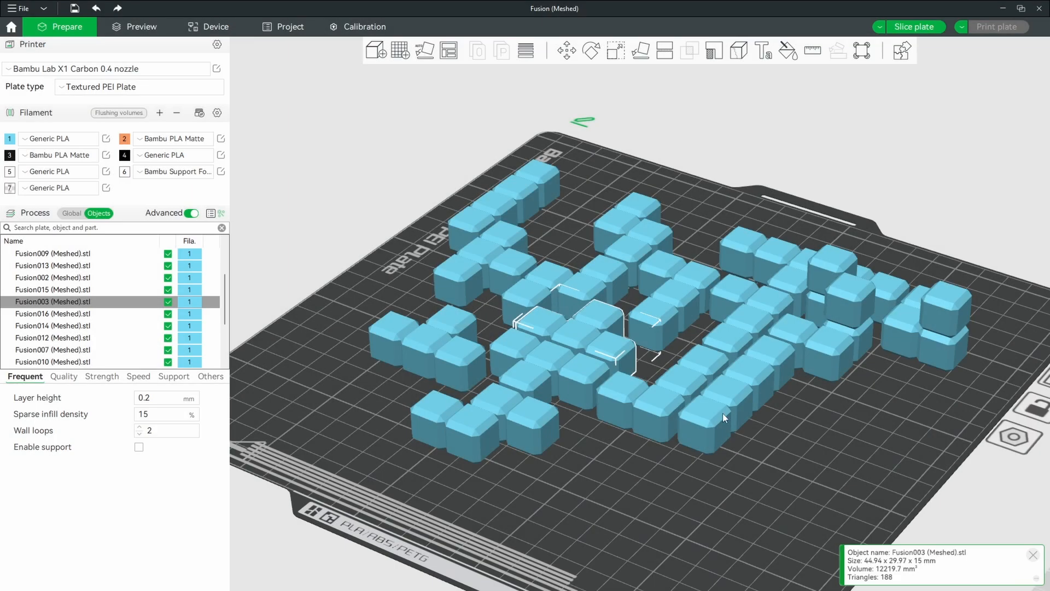
Step: Switch to Bambu Studio and inspect the puzzle pieces and the two box halves on plate 2, including their undersides
left_click(724, 416)
left_click(866, 295)
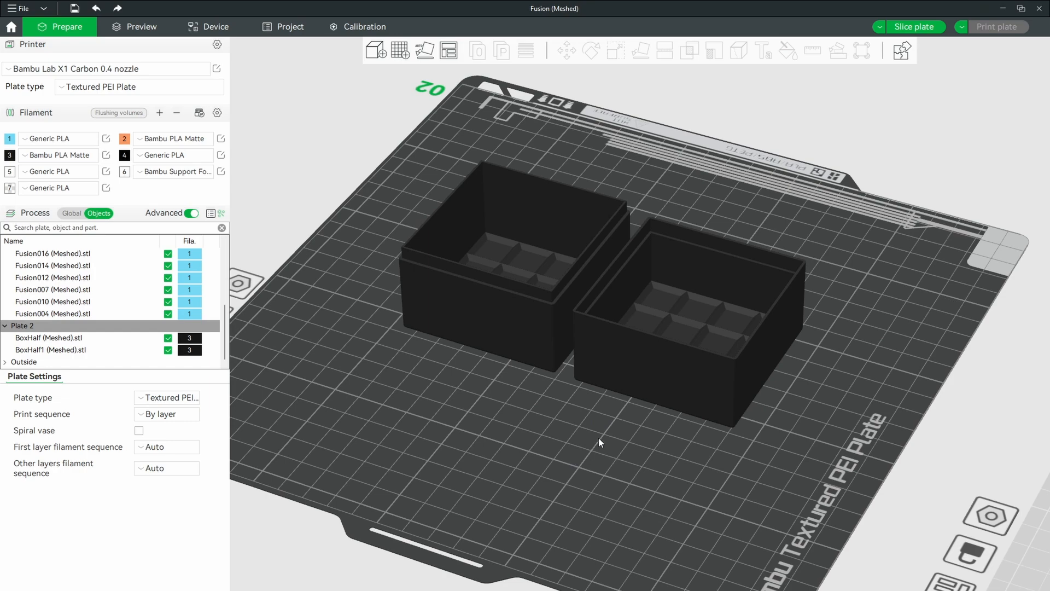
mouse_move(598, 438)
left_mouse_down()
mouse_move(595, 461)
mouse_move(592, 434)
left_mouse_up()
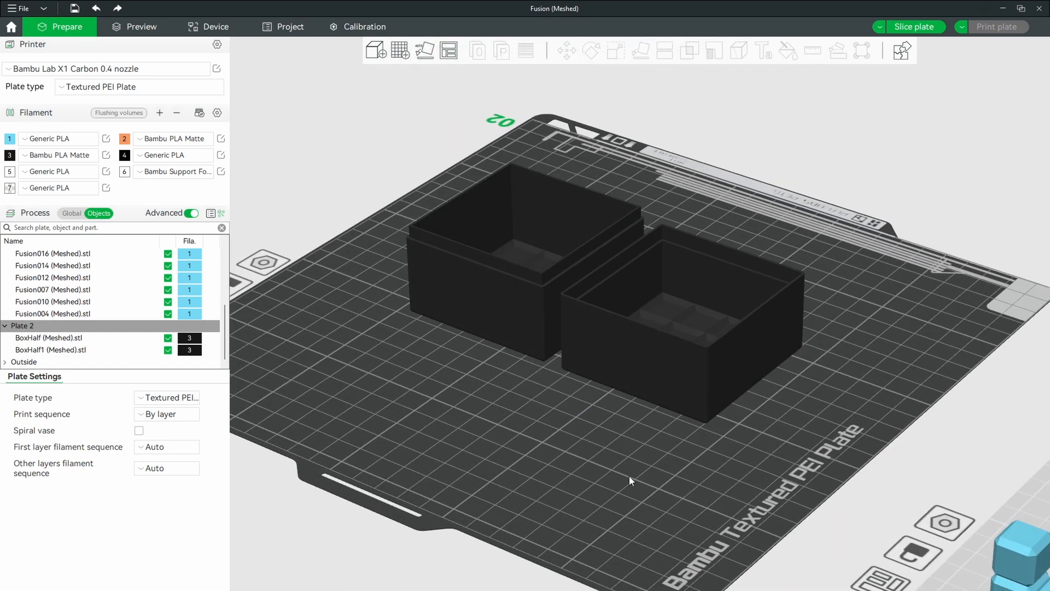
left_click_drag(629, 476, 579, 447)
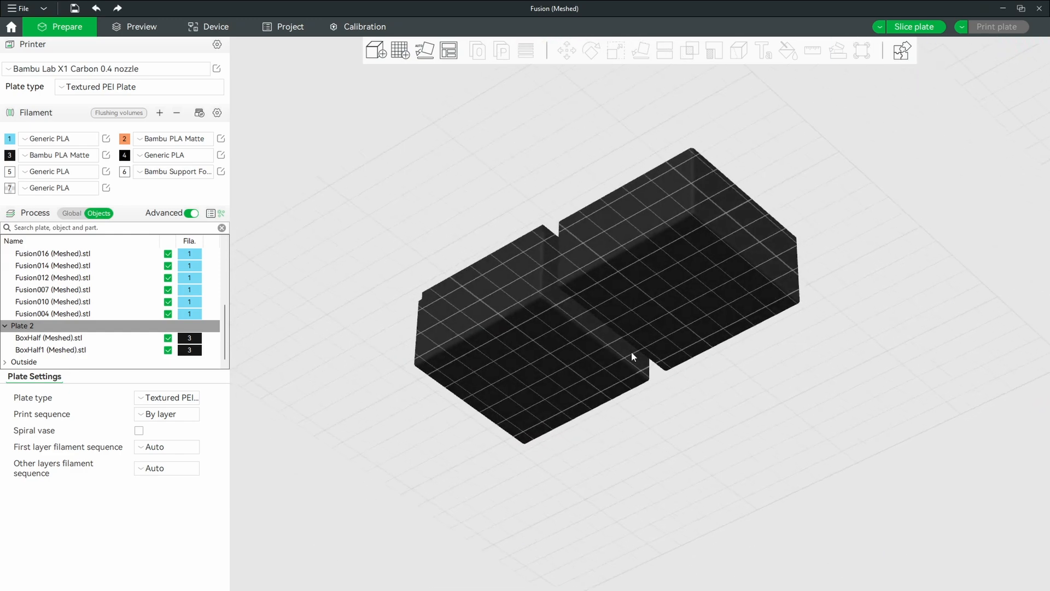
left_click_drag(678, 287, 621, 203)
Step: Add small_jwam3.svg to BoxHalf1 (Meshed).stl as an SVG modifier
right_click(97, 349)
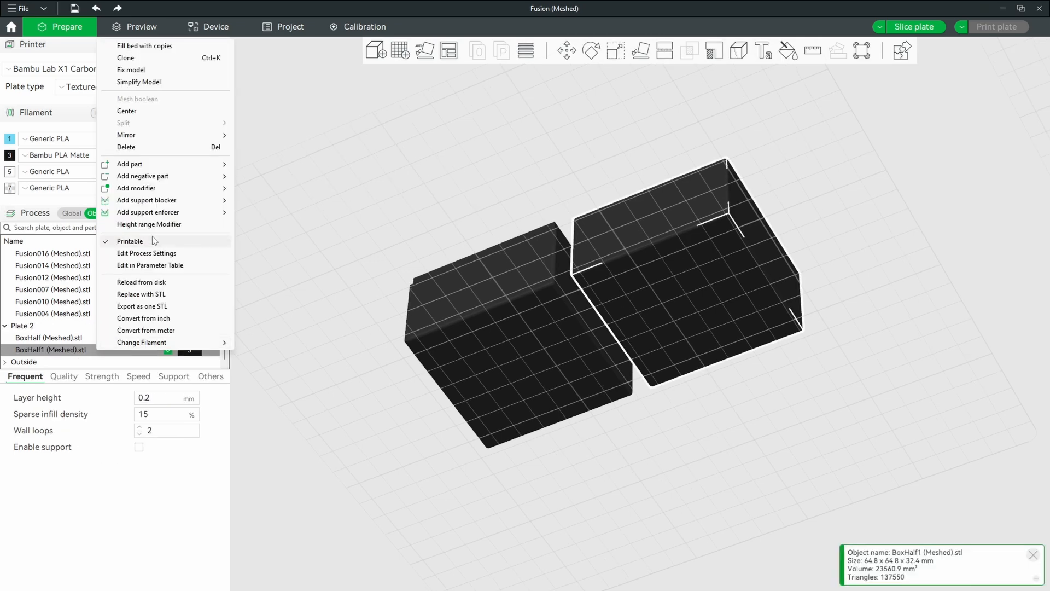
mouse_move(190, 177)
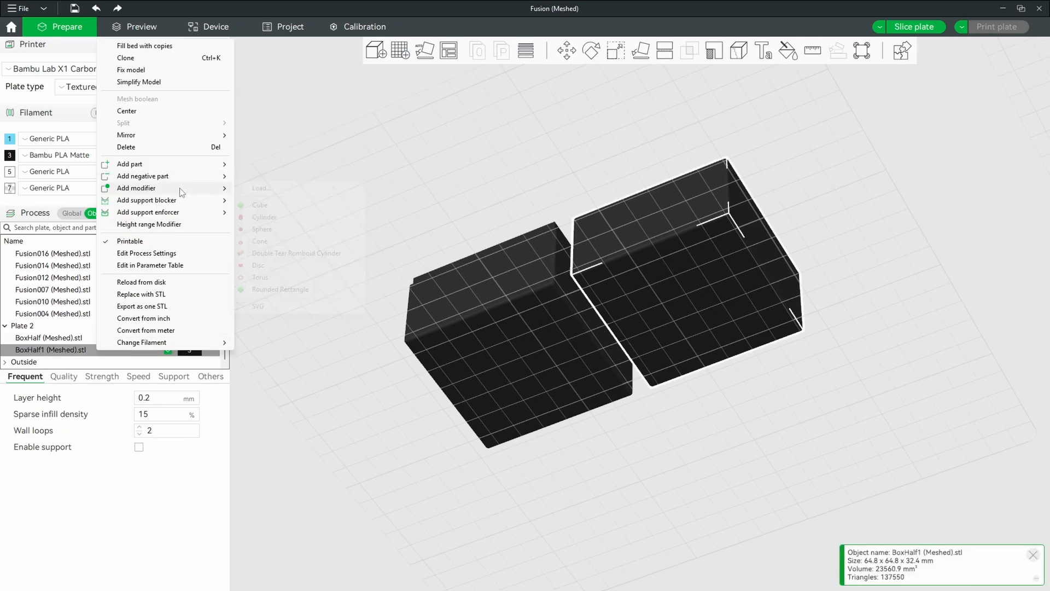
left_click(288, 305)
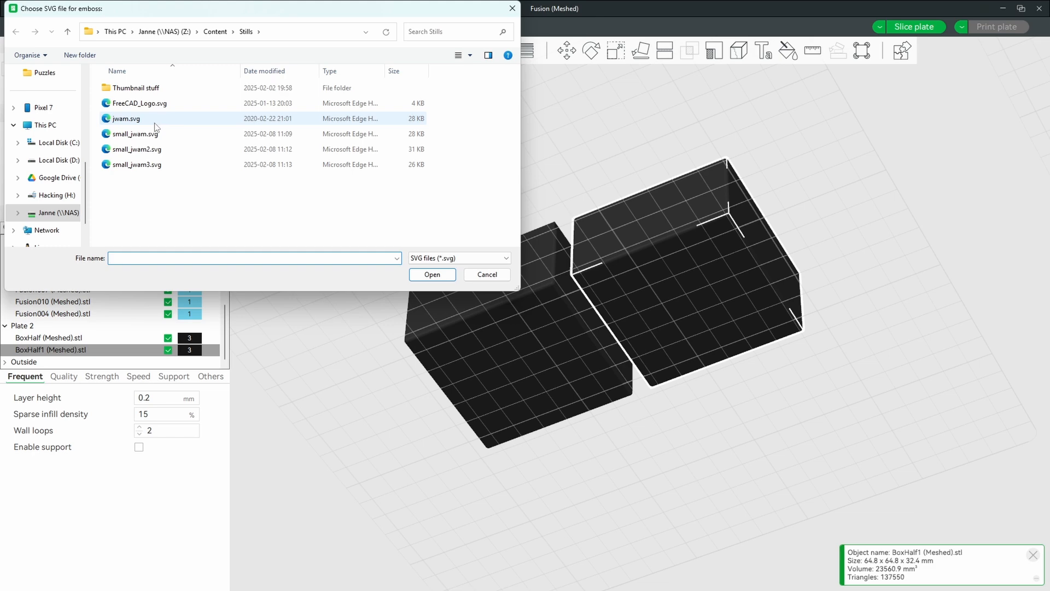
left_click(138, 166)
left_click(424, 276)
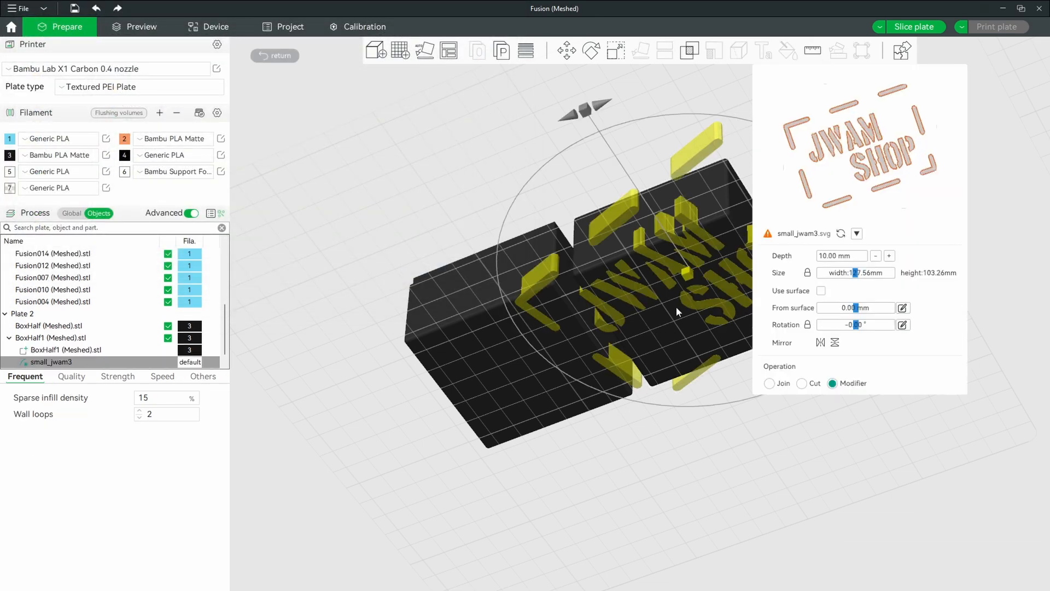
Step: Set the emboss depth of the small_jwam3 modifier to 0.4 mm
left_click(849, 256)
type("0")
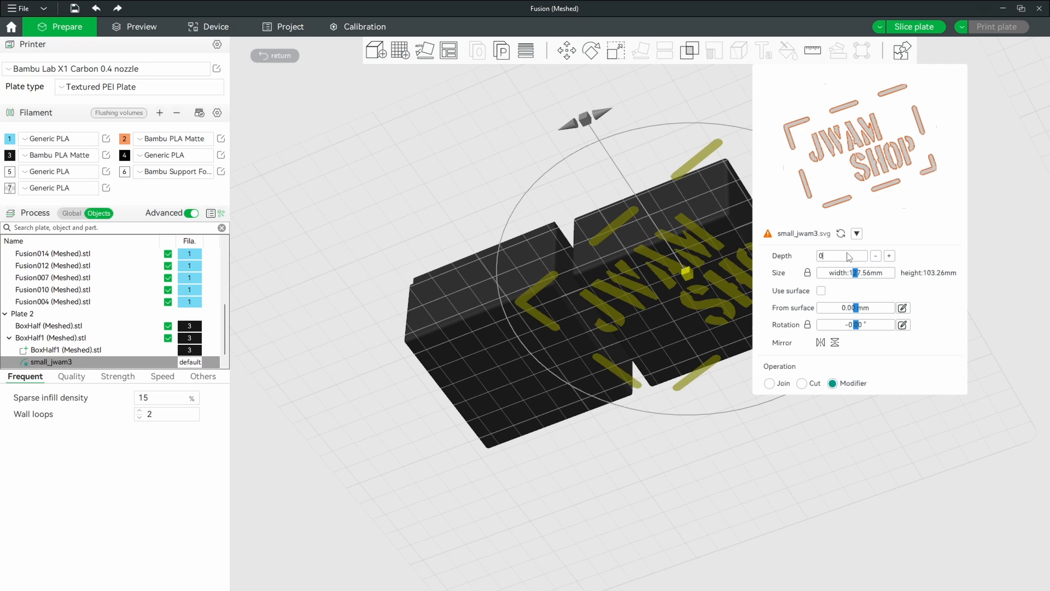
type(".2")
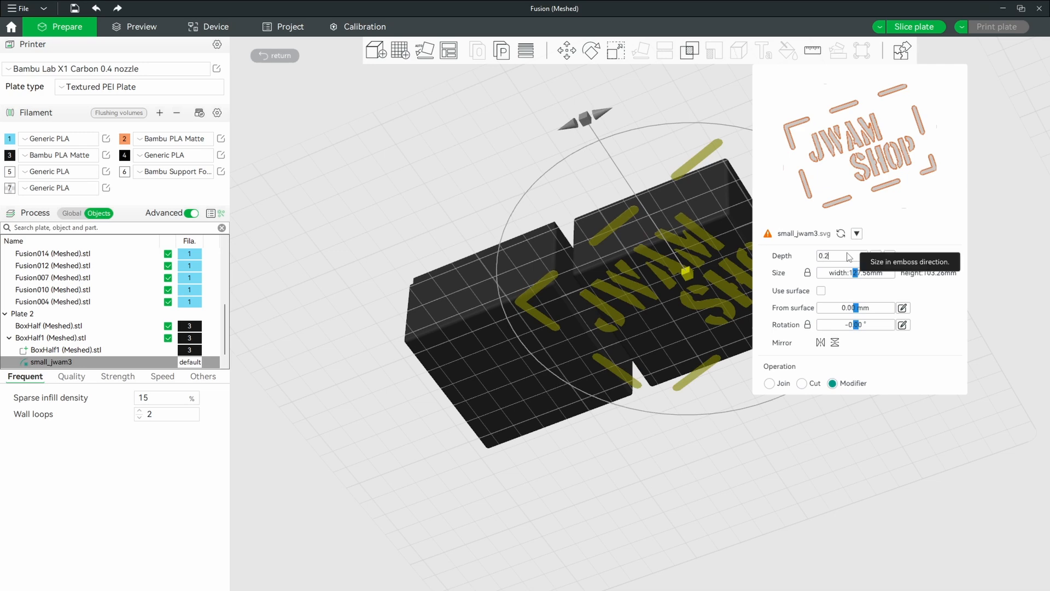
key("BackSpace")
type("40")
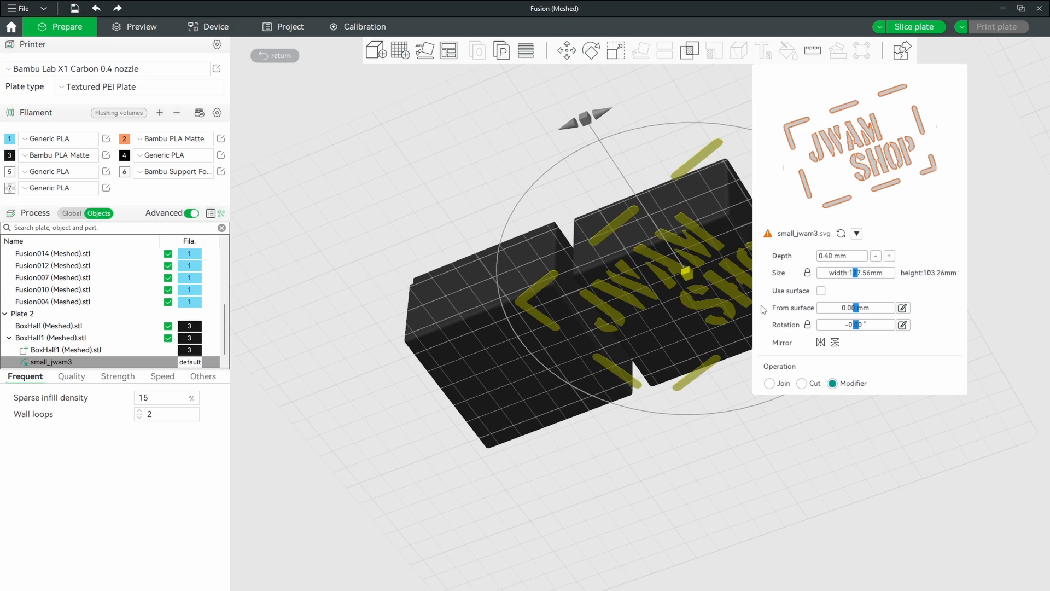
Step: Scale the small_jwam3 logo to about 64.6 mm wide, rotate it about 8.7°, and centre it on the underside of BoxHalf1
left_click_drag(845, 273, 835, 275)
left_click_drag(686, 273, 690, 284)
left_click_drag(574, 437, 583, 400)
left_click_drag(605, 323, 597, 337)
left_click_drag(835, 272, 838, 271)
left_click_drag(594, 330, 592, 333)
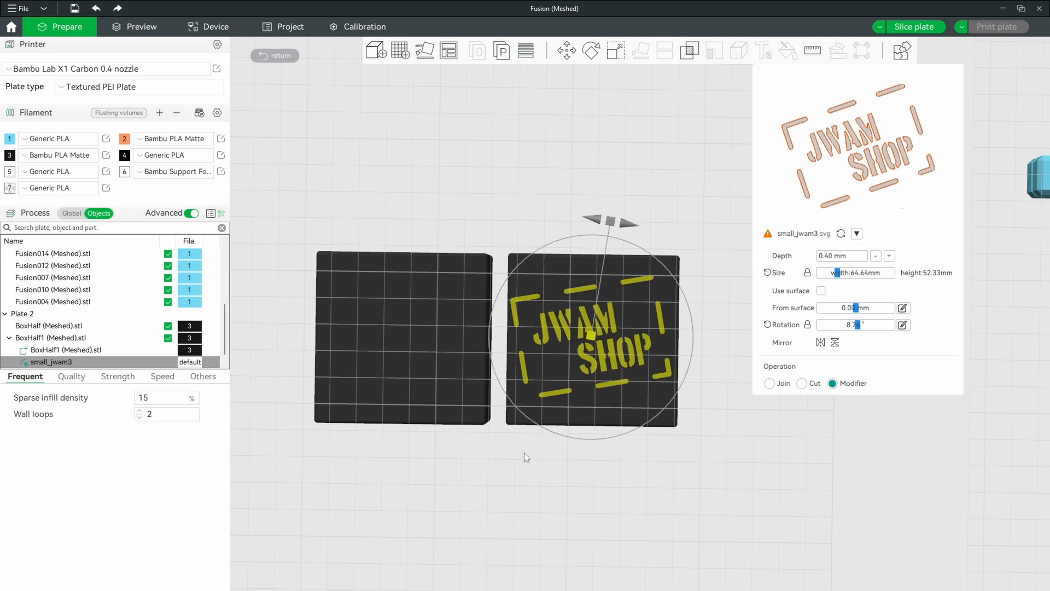
Step: Assign filament 2 (Bambu PLA Matte, orange) to the small_jwam3 modifier and enable Use surface for it
left_click(678, 474)
left_click(67, 363)
right_click(191, 363)
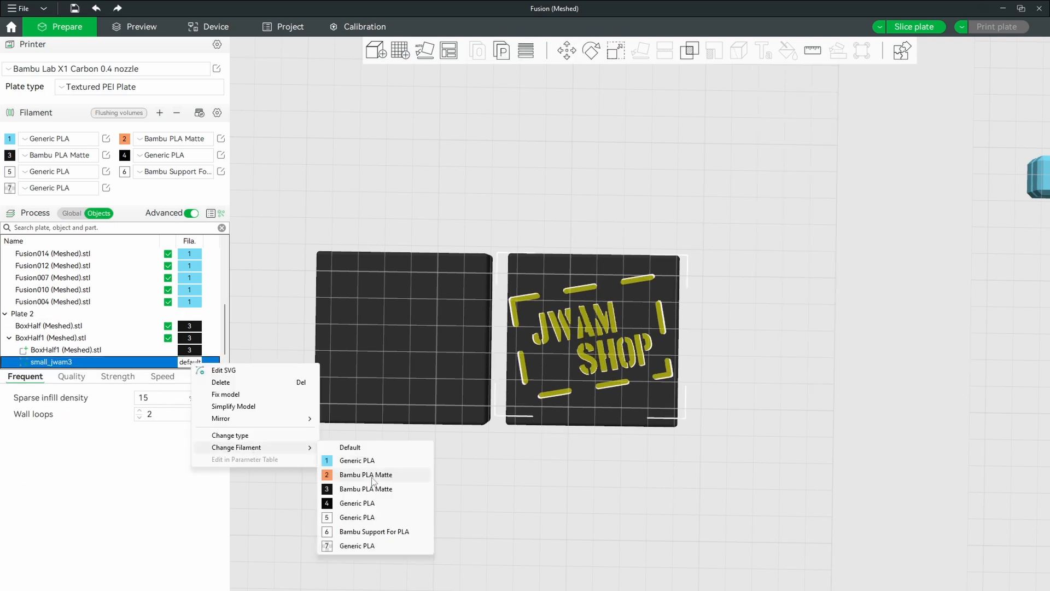
left_click(328, 475)
left_click(627, 478)
double_click(567, 315)
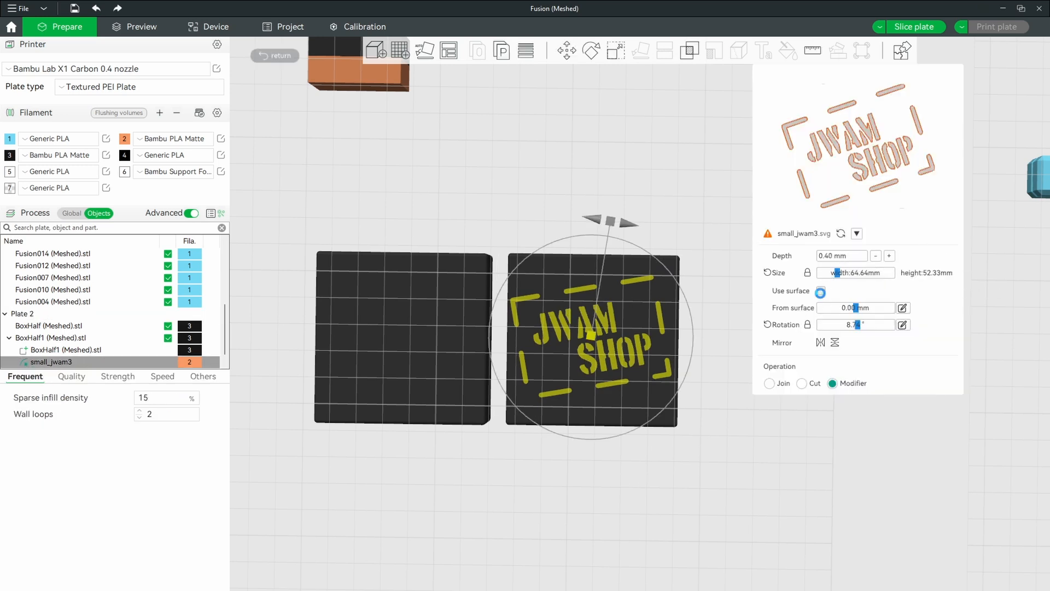
left_click(821, 291)
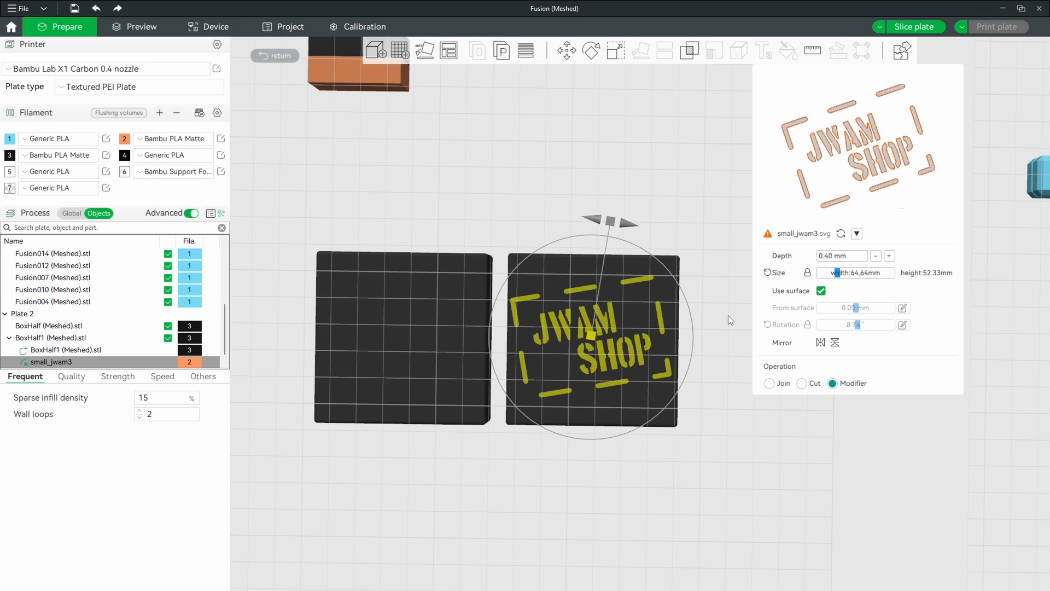
Step: Slice plate 2 and inspect the two-colour logo and both box halves in the preview
left_click(143, 26)
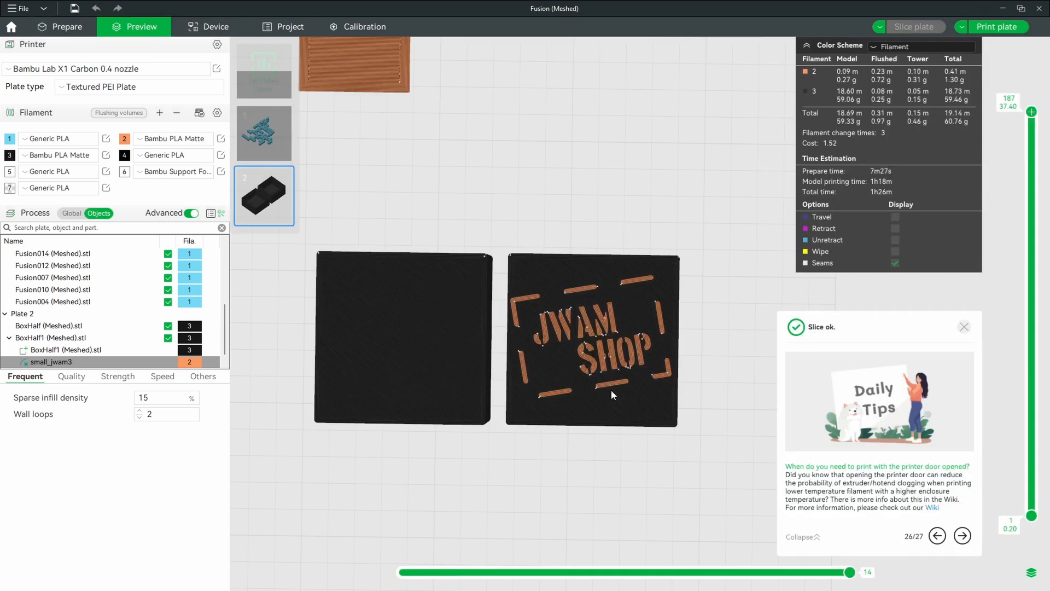
scroll(611, 390, "up", 5)
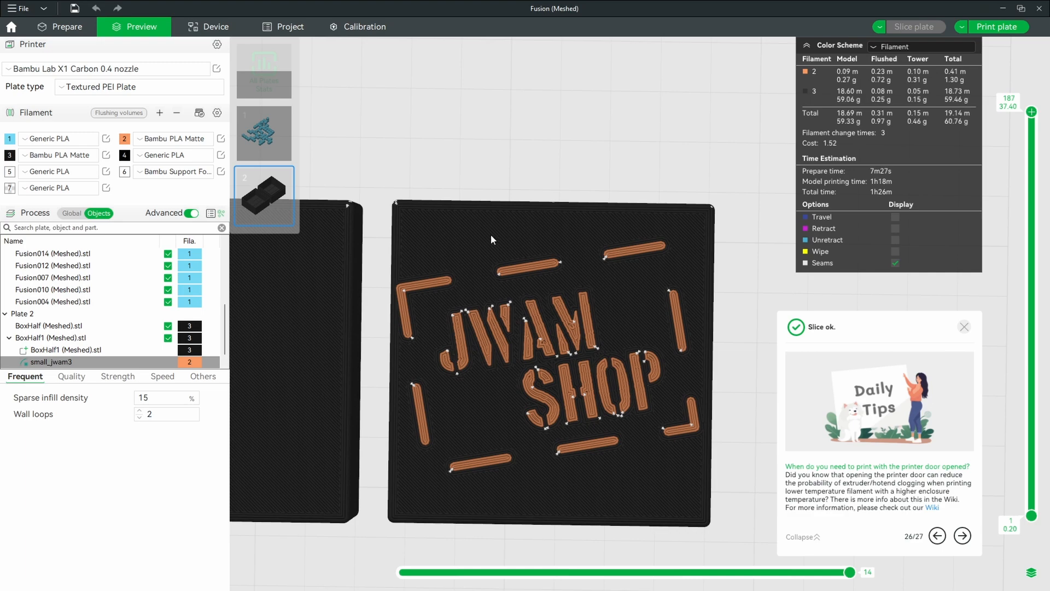
scroll(566, 340, "down", 5)
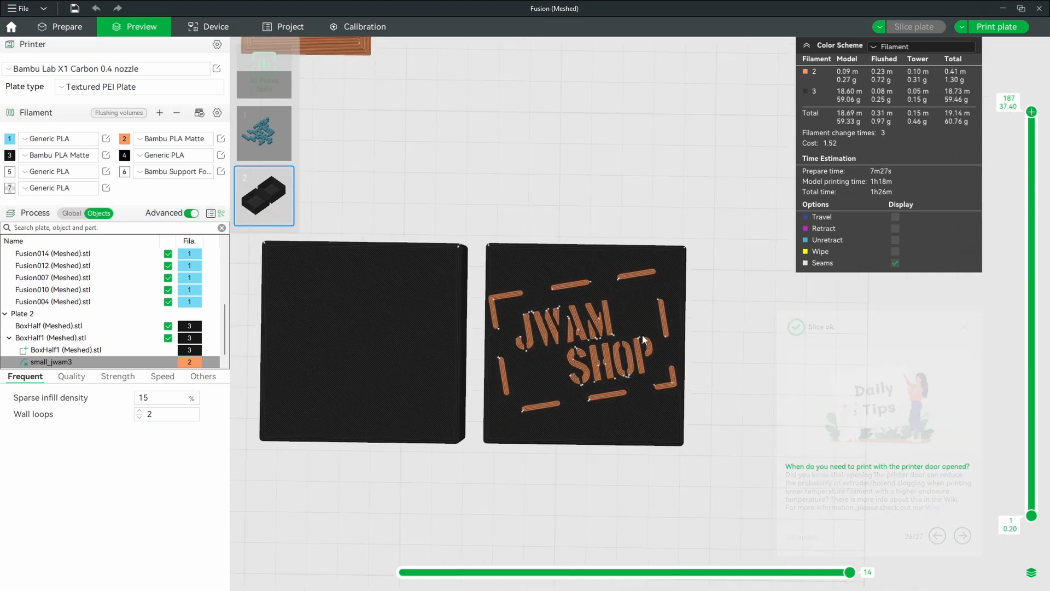
mouse_move(618, 326)
left_mouse_down()
mouse_move(628, 267)
mouse_move(616, 254)
mouse_move(598, 333)
left_mouse_up()
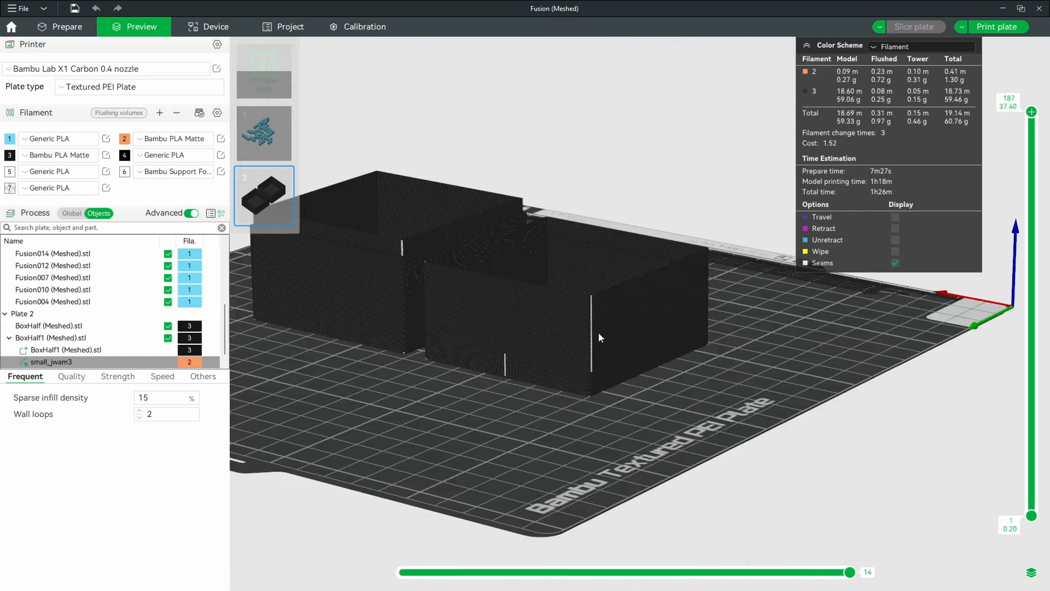
key("1")
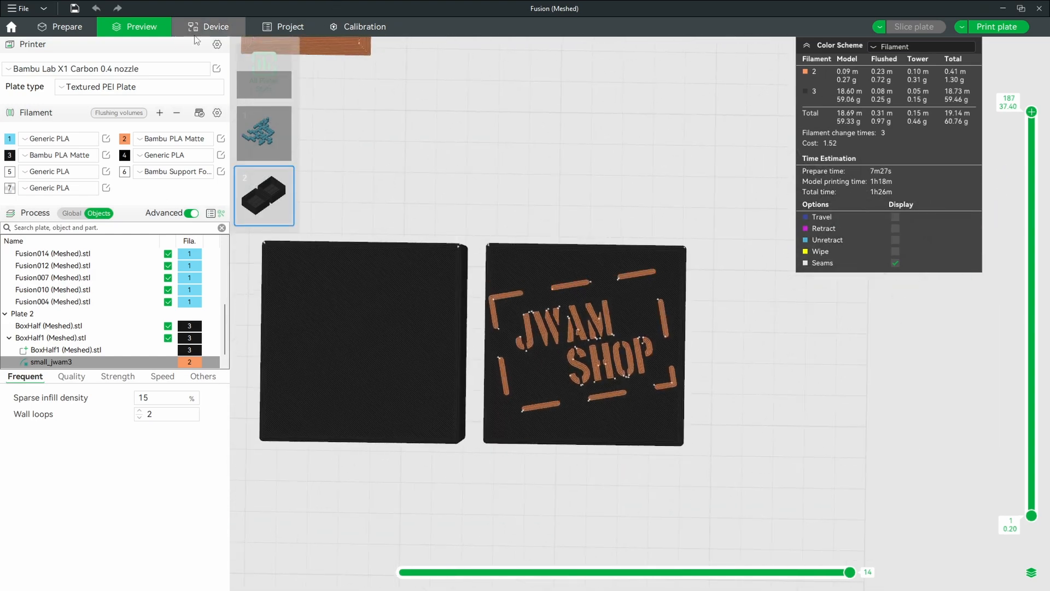
Step: Reopen the small_jwam3 modifier for editing and shift the logo slightly down on the underside of BoxHalf1
left_click(66, 27)
left_click(587, 337)
left_click(585, 337)
double_click(585, 337)
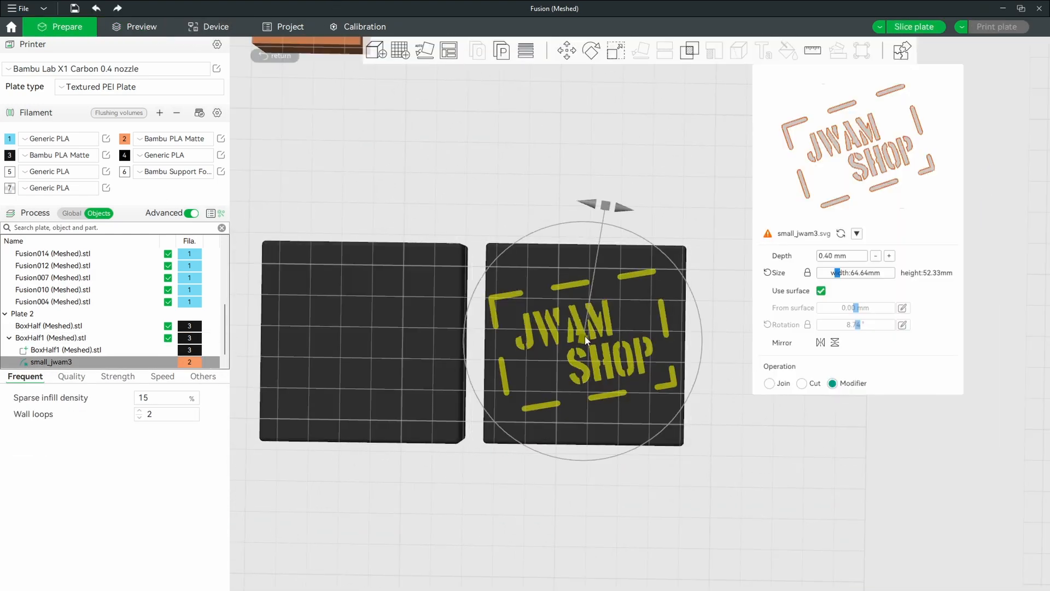
left_click_drag(586, 337, 584, 343)
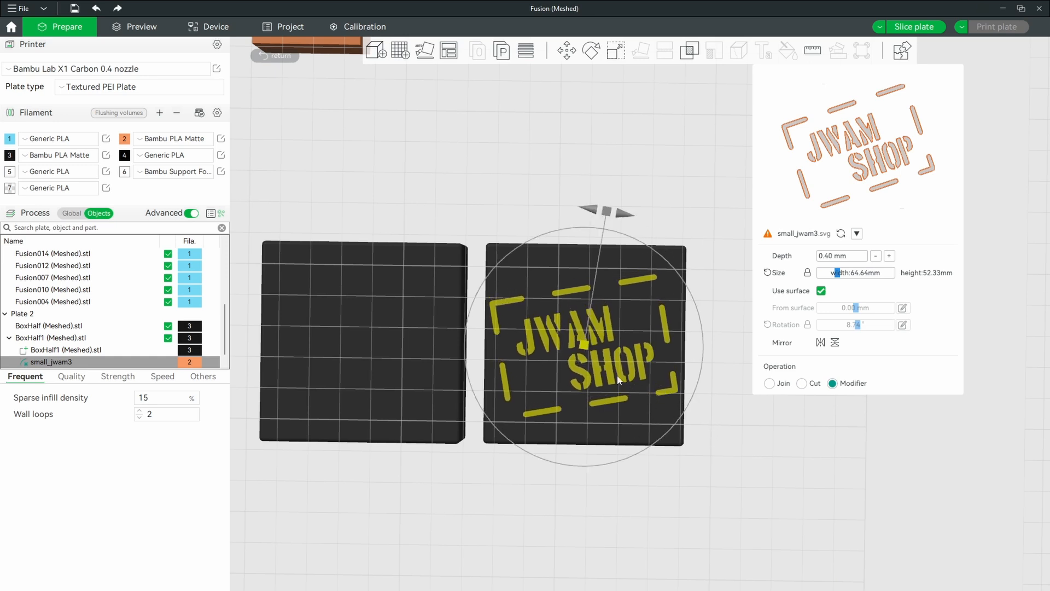
Step: Slice plate 2 again with the repositioned logo and check the result up close in the preview
key("ctrl+r")
scroll(688, 297, "up", 4)
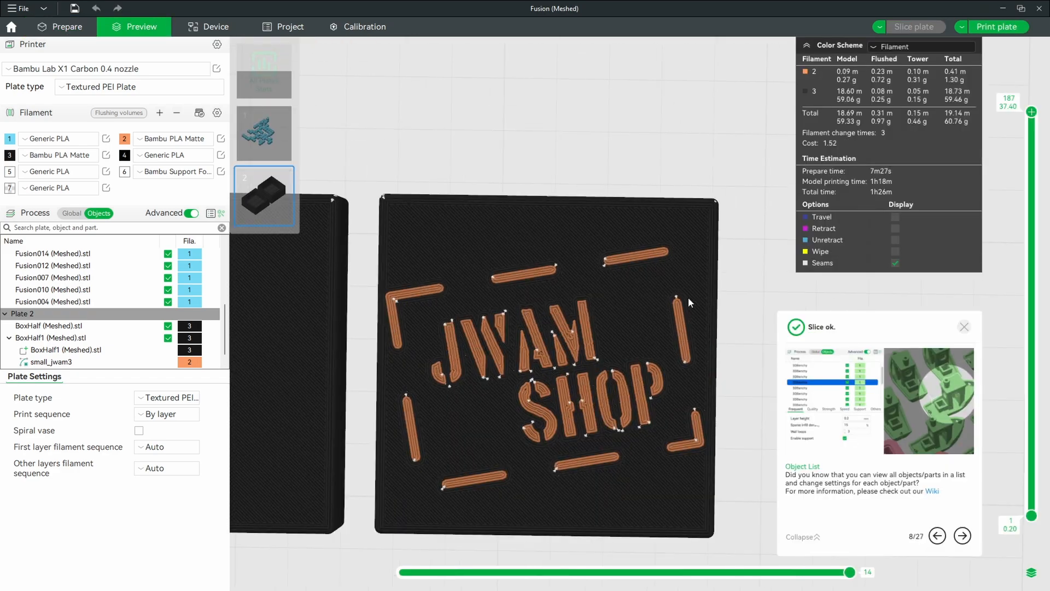
left_click_drag(612, 253, 511, 436)
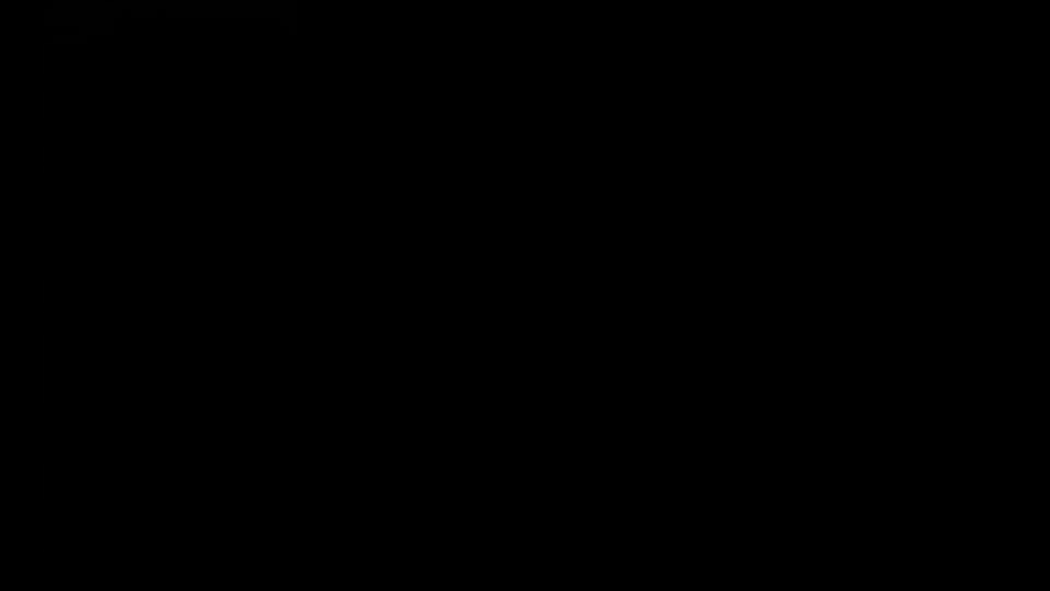